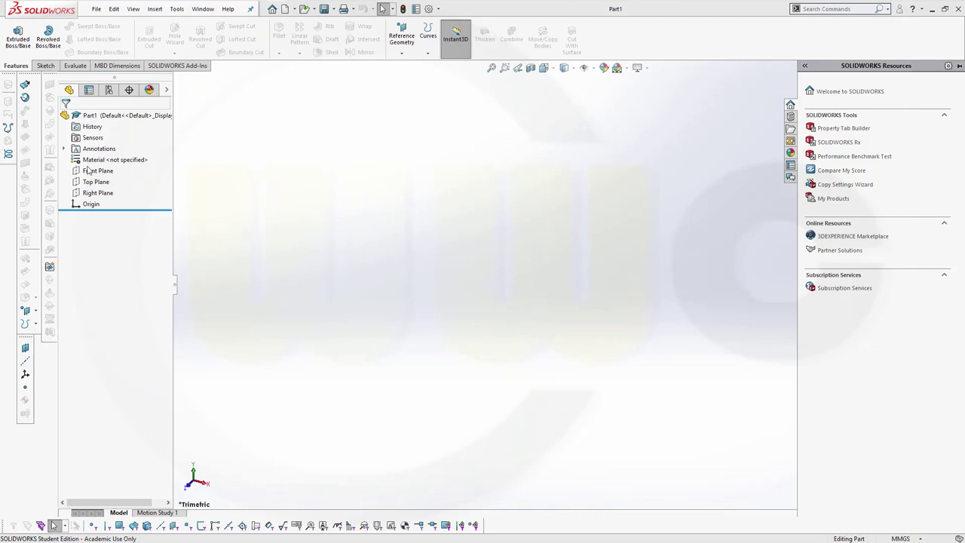
- Insert the picture messerschmitt-bf-109g-gustav-4 in high resolution into a new sketch on the Front Plane
click(89, 171)
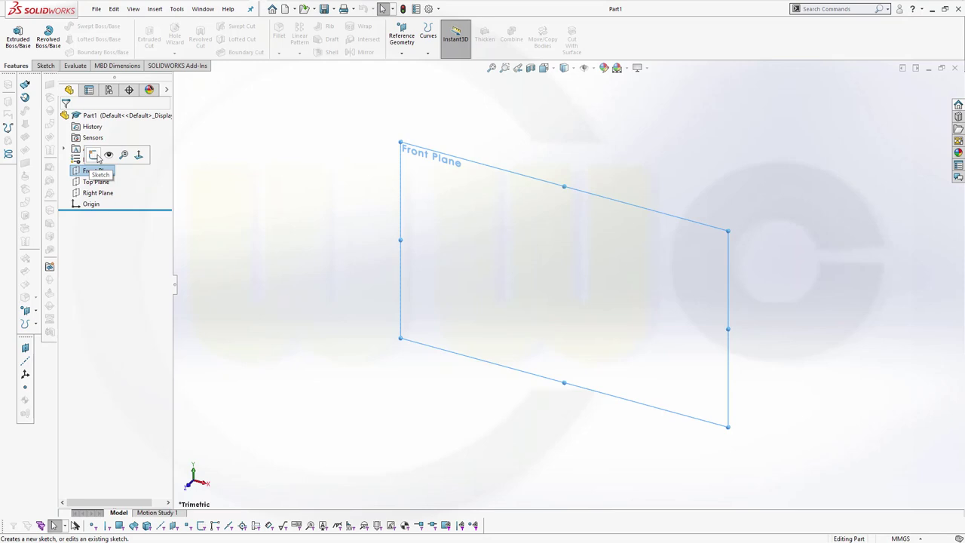
click(96, 156)
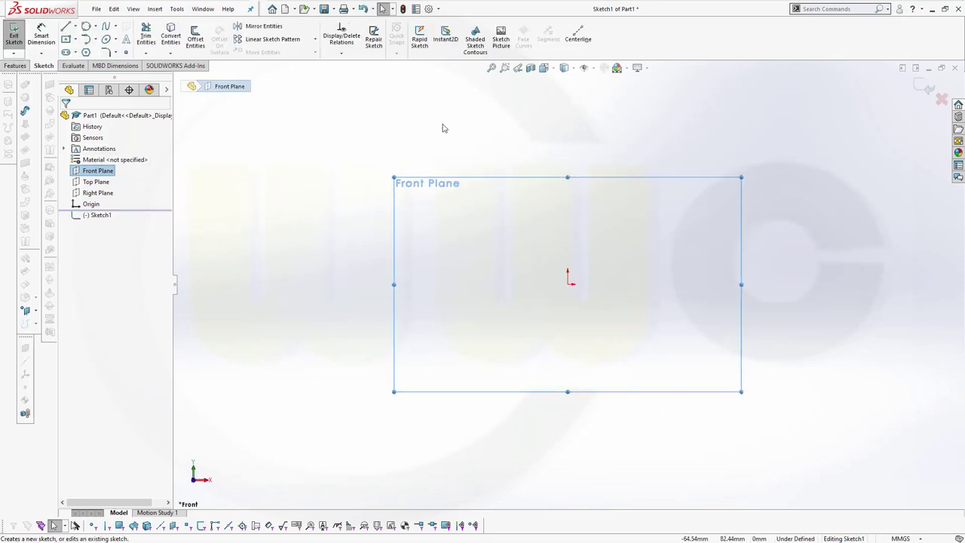
click(500, 42)
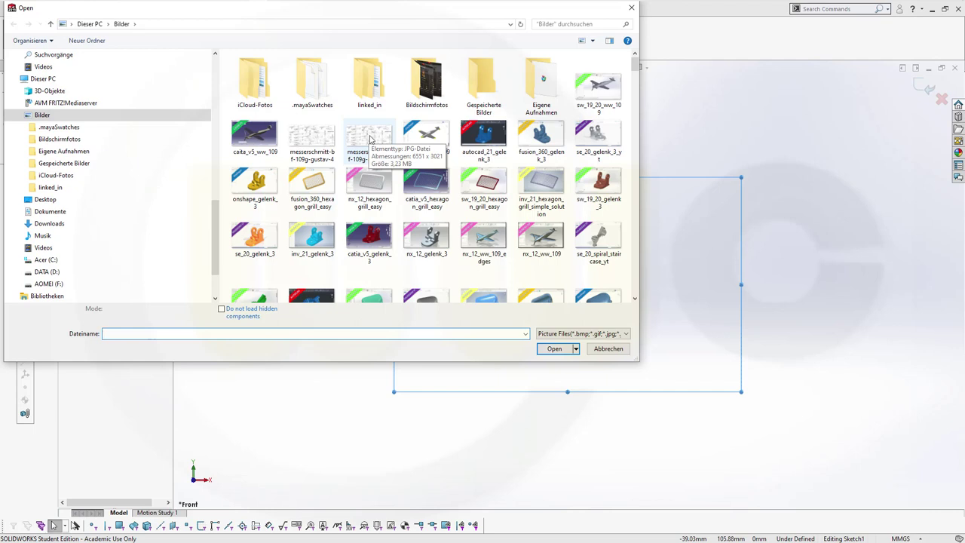
click(370, 138)
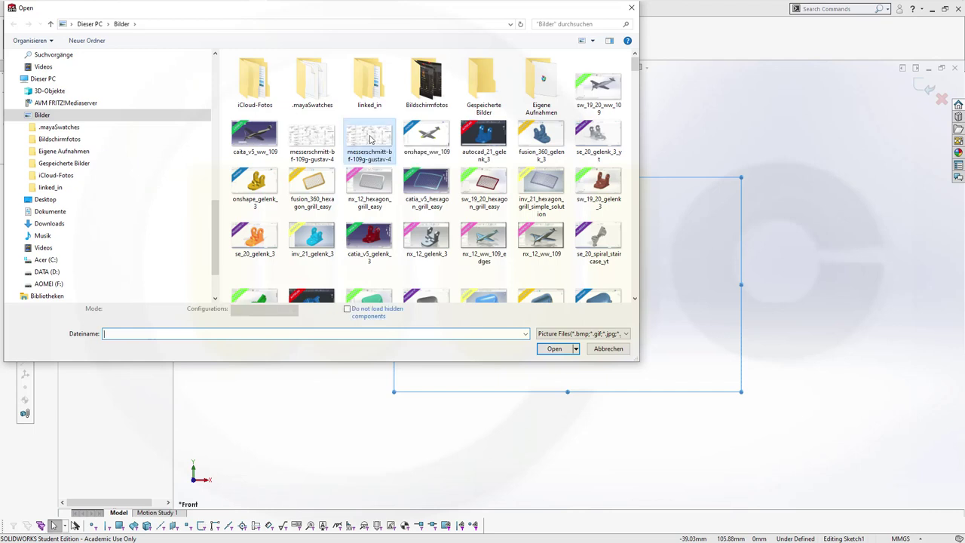
click(554, 344)
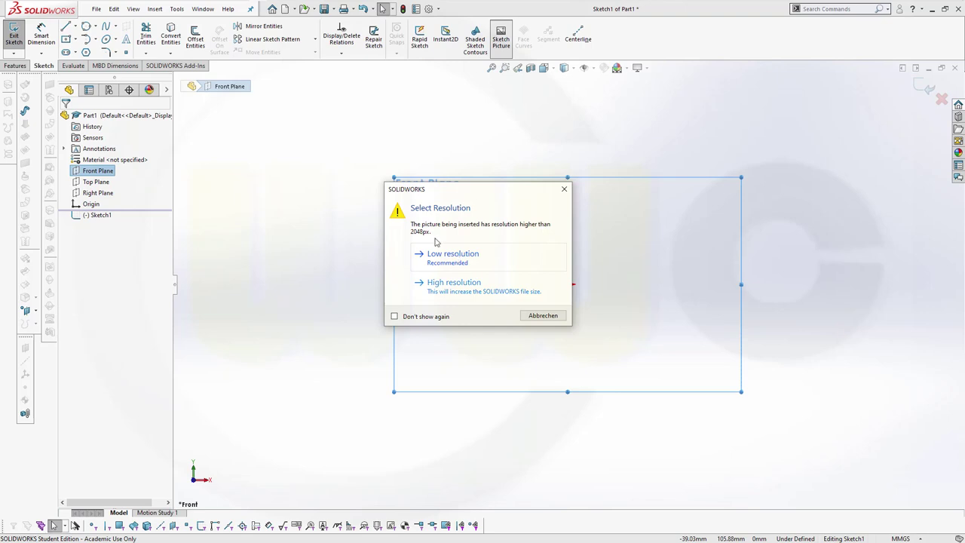
click(442, 288)
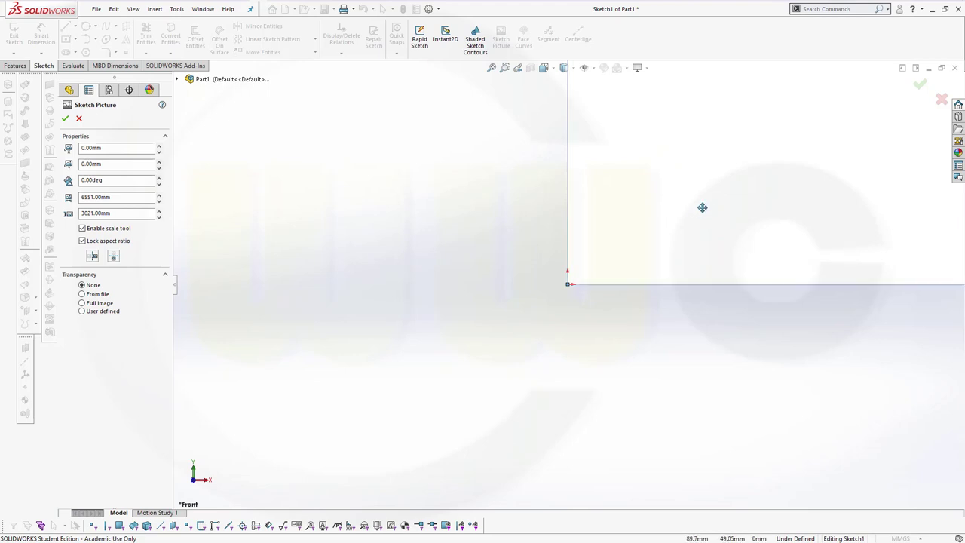
- Set the sketch picture's width to 39000 mm with the aspect ratio locked
mouse_move(527, 203)
ctrl+middle_down()
mouse_move(274, 338)
mouse_move(245, 371)
ctrl+middle_up()
scroll(490, 283, up, 5)
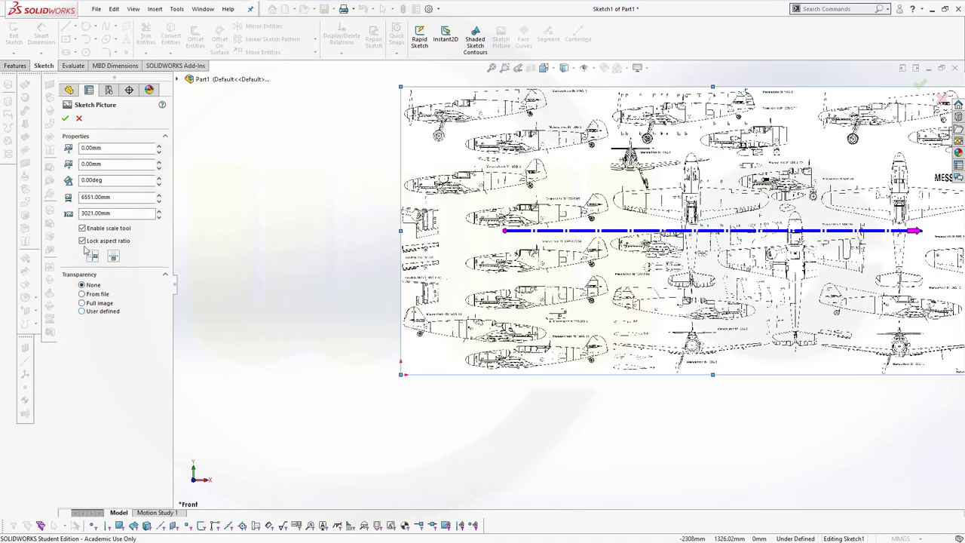
double_click(121, 199)
text(39000)
key(Tab)
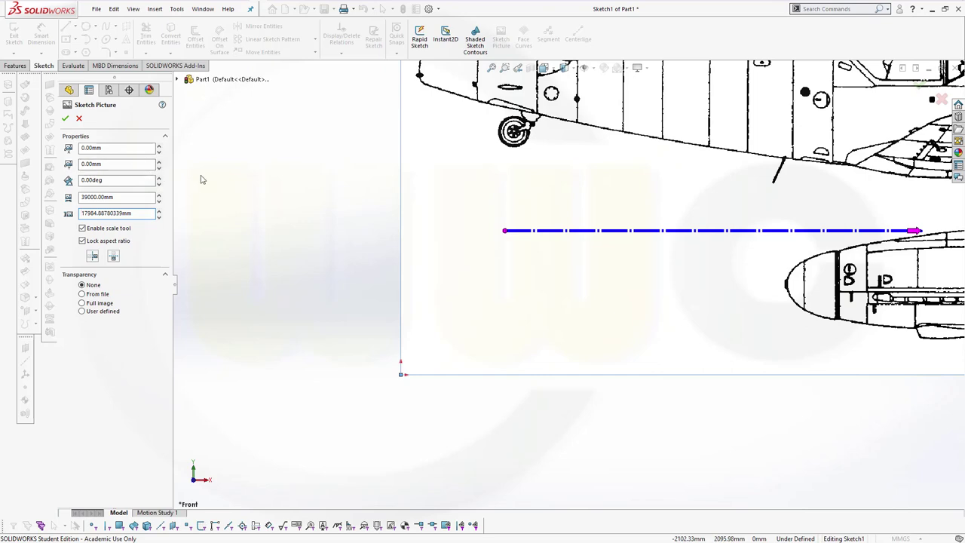
- Move the blueprint picture to about X -18090 mm, Y -11566 mm, bringing the plan-view aircraft's fuselage near the origin
scroll(720, 177, up, 3)
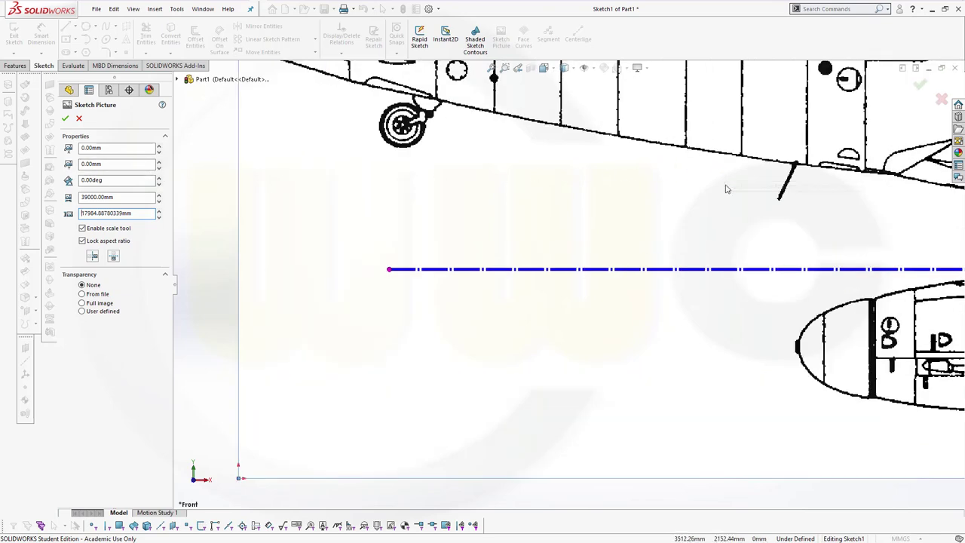
scroll(726, 184, up, 3)
scroll(777, 184, up, 1)
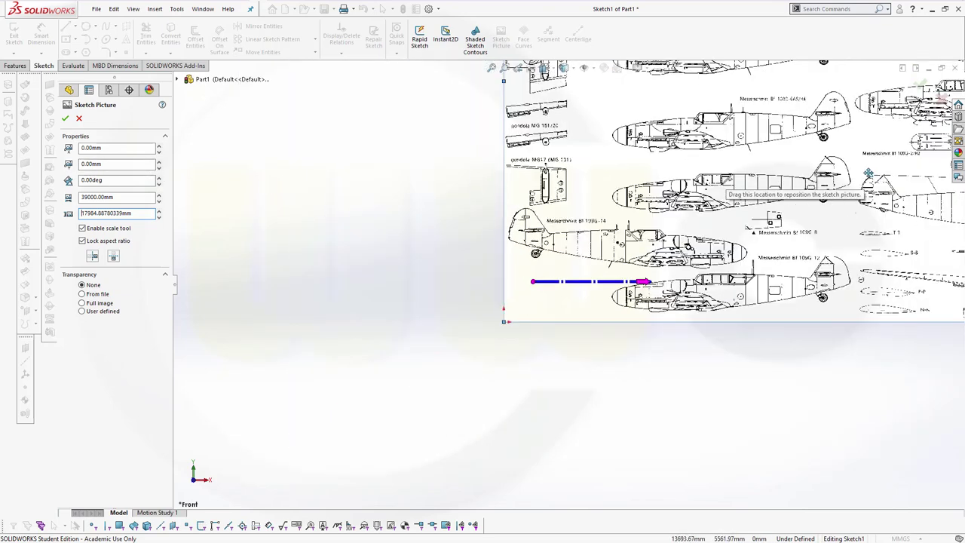
mouse_move(859, 173)
mouse_down()
mouse_move(759, 166)
mouse_move(542, 309)
mouse_move(354, 413)
mouse_move(188, 453)
mouse_move(305, 465)
mouse_up()
key(f)
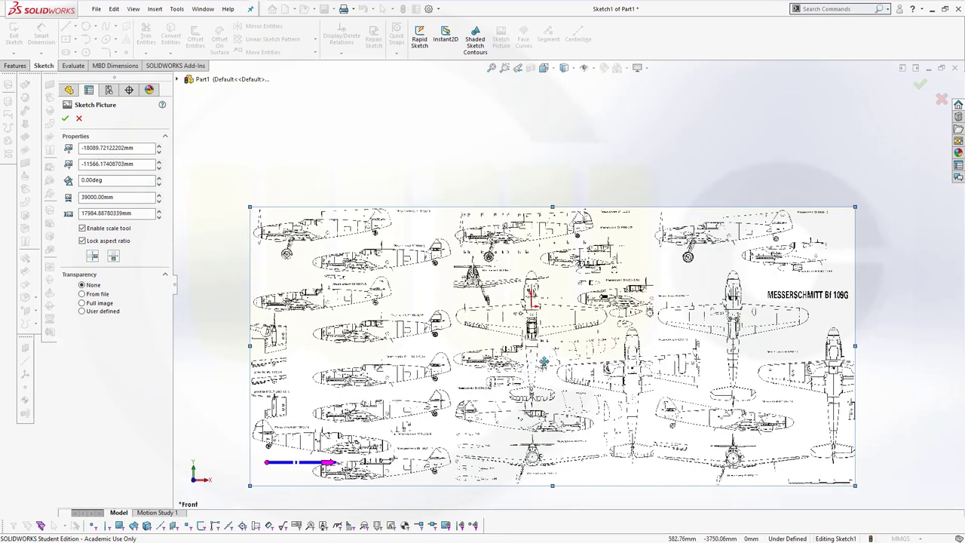
- Align the plan view's fuselage centreline and the cross line ahead of the cockpit with the origin, and close the sketch
scroll(551, 344, down, 10)
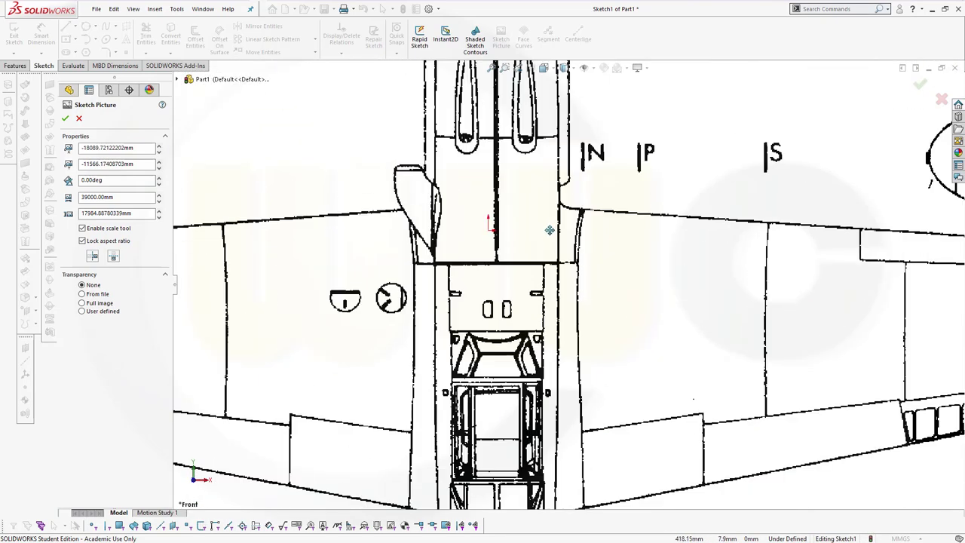
scroll(538, 255, down, 5)
drag(475, 297, 459, 234)
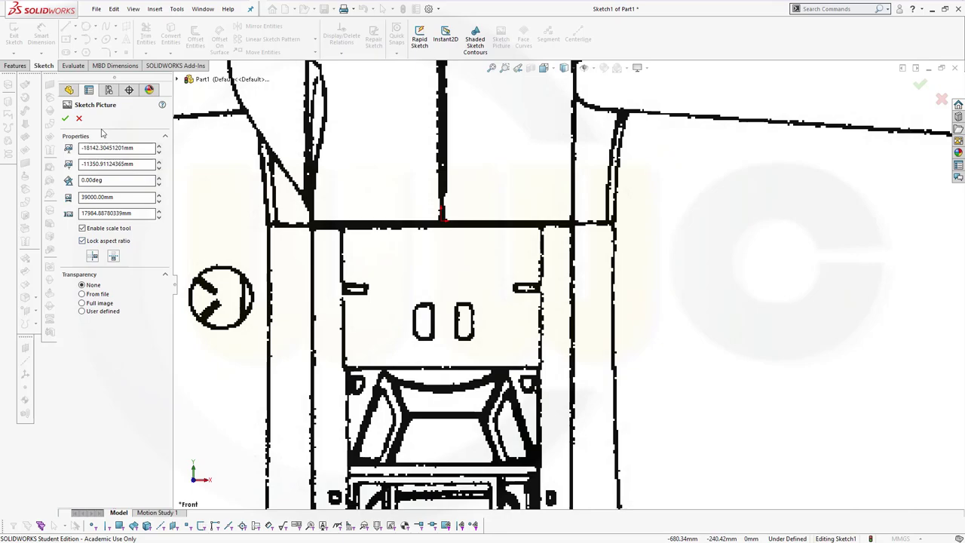
click(65, 119)
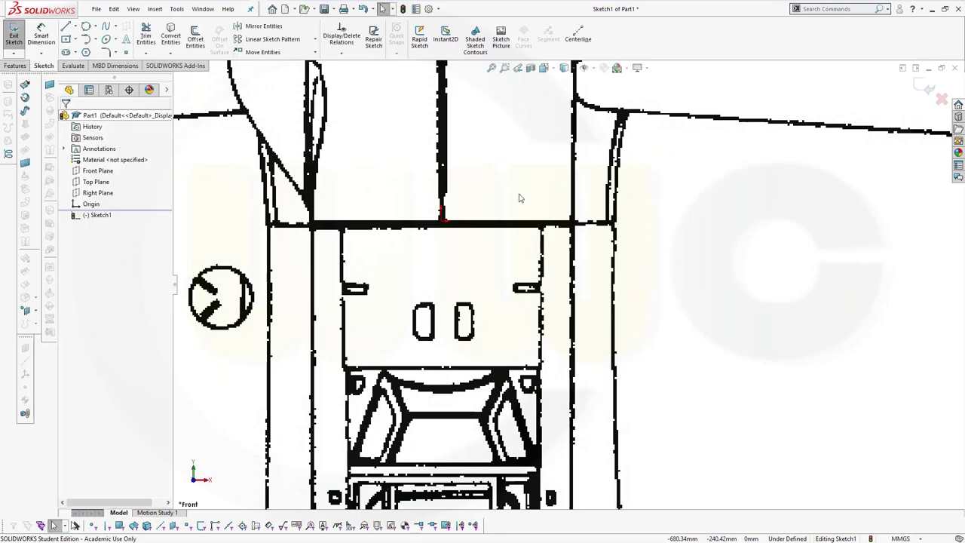
scroll(500, 194, up, 3)
scroll(454, 204, down, 4)
scroll(533, 210, down, 10)
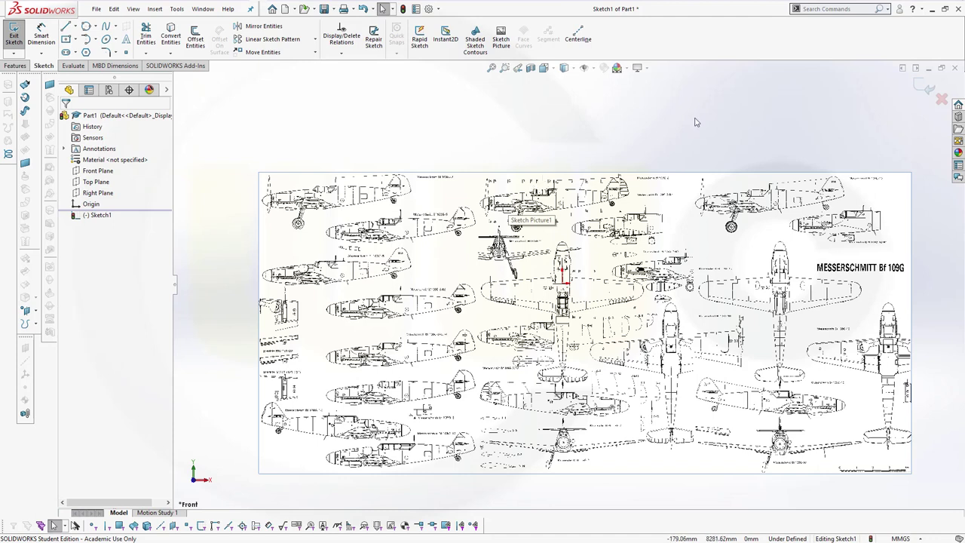
click(924, 89)
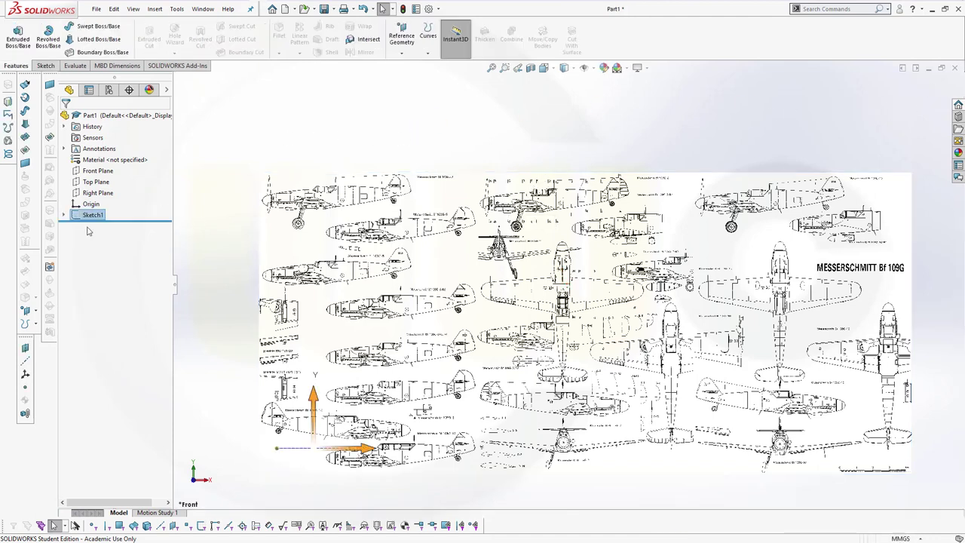
- Rename the Front Plane as main_sketch_plane
click(90, 174)
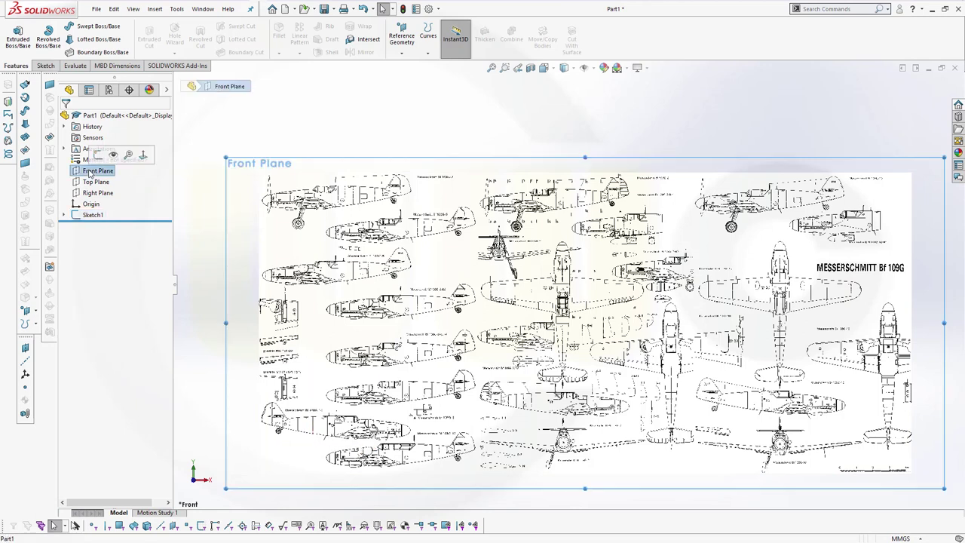
click(90, 171)
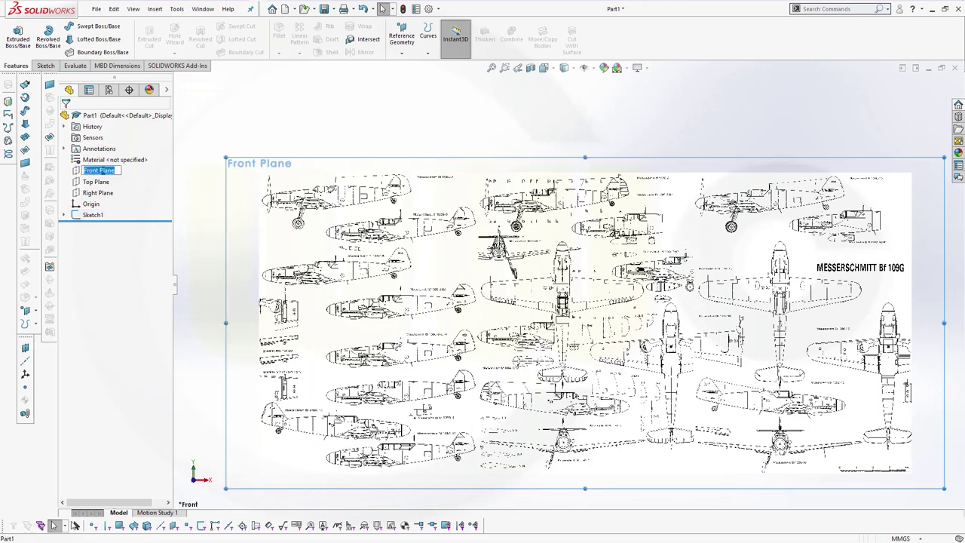
text(main_sketch_plane)
key(Return)
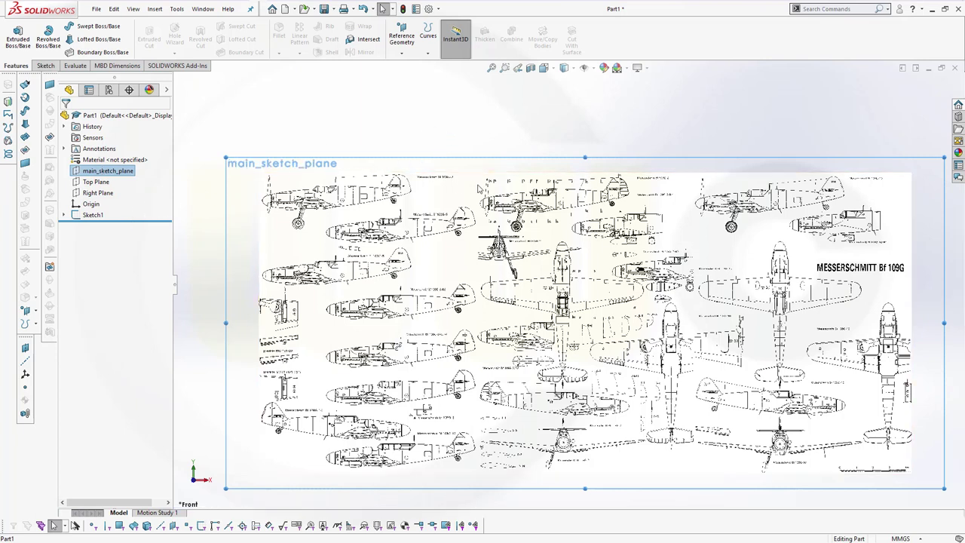
click(235, 112)
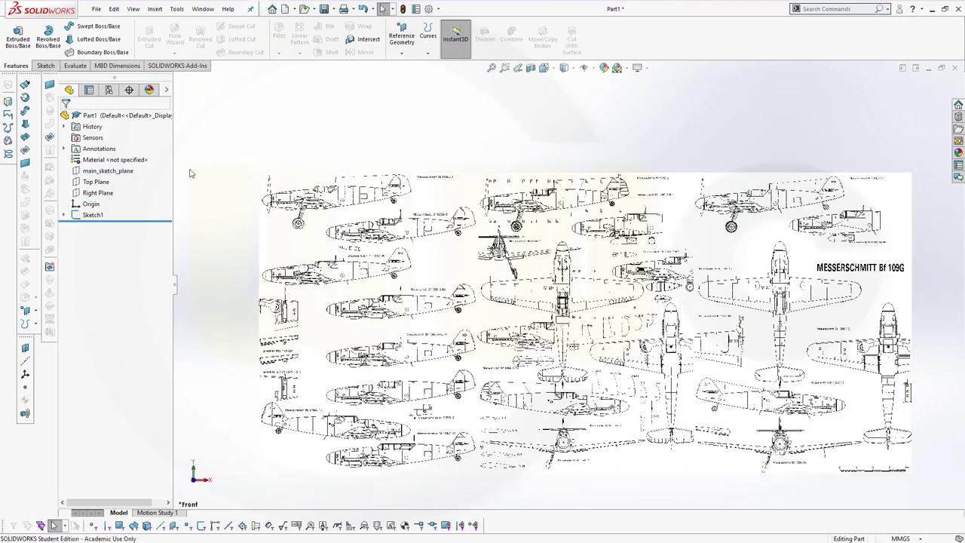
- Start a new sketch on main_sketch_plane
click(108, 170)
click(99, 156)
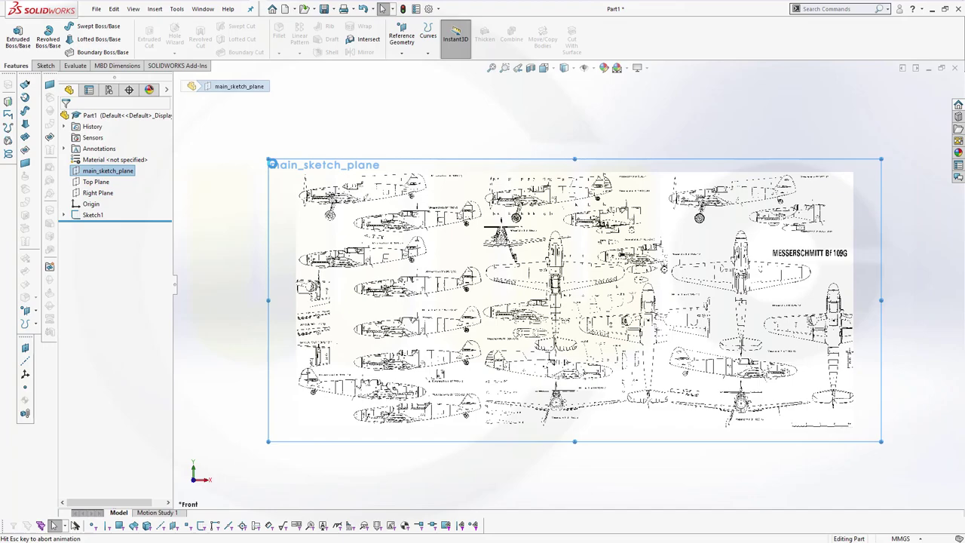
scroll(560, 227, down, 10)
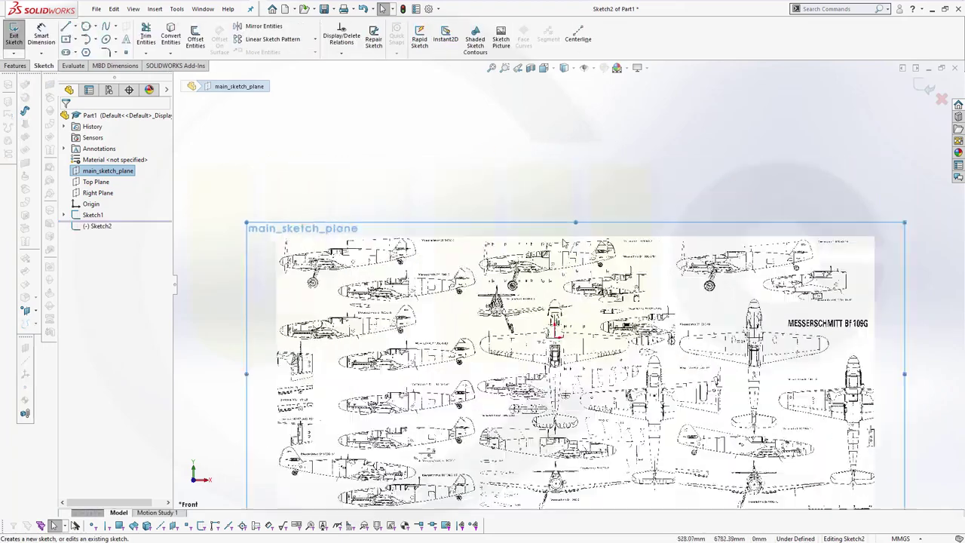
scroll(558, 290, up, 1)
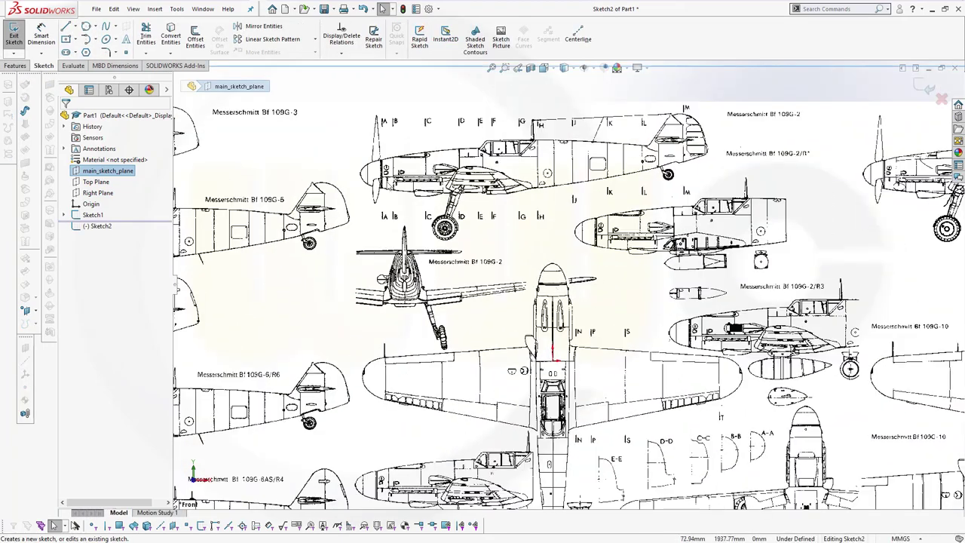
- Sketch a corner rectangle about 7730 by 1914 mm over the Bf 109G-2 side view, from section mark A to M
click(75, 43)
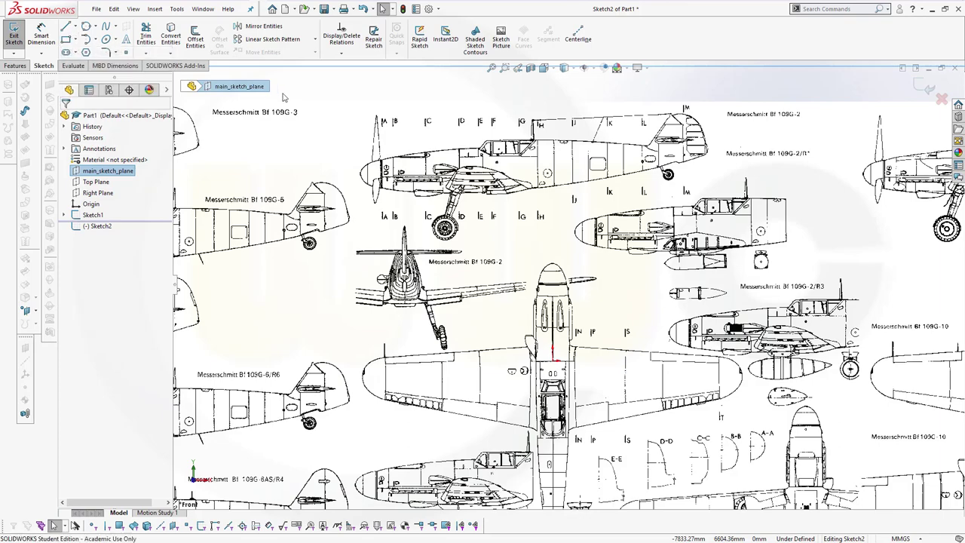
scroll(449, 192, down, 4)
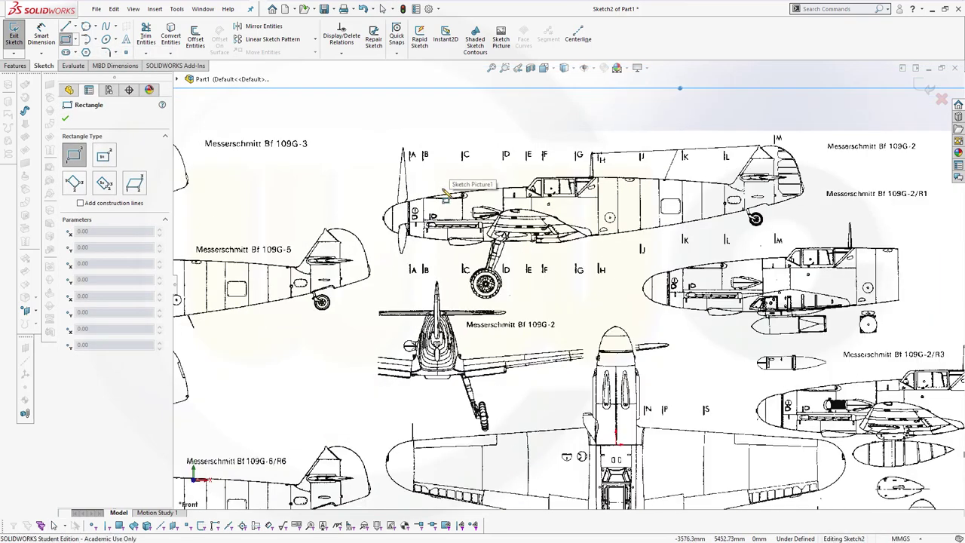
scroll(449, 192, down, 1)
click(414, 143)
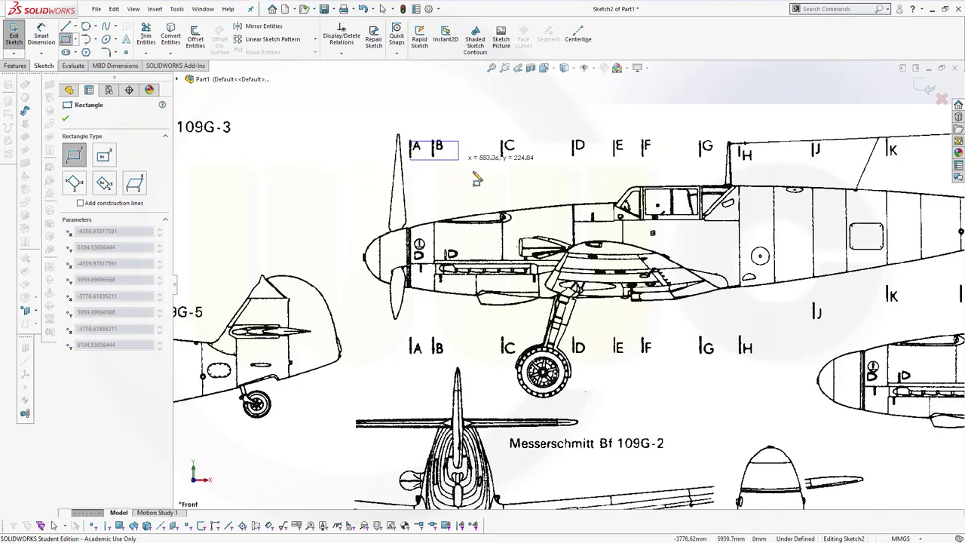
click(812, 301)
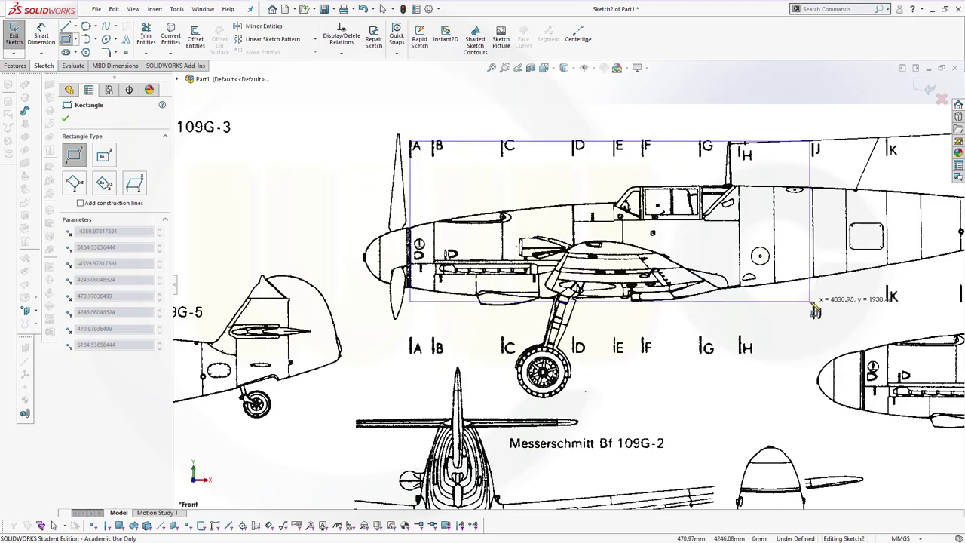
key(ctrl+Left)
key(ctrl+Left)
key(ctrl+Left)
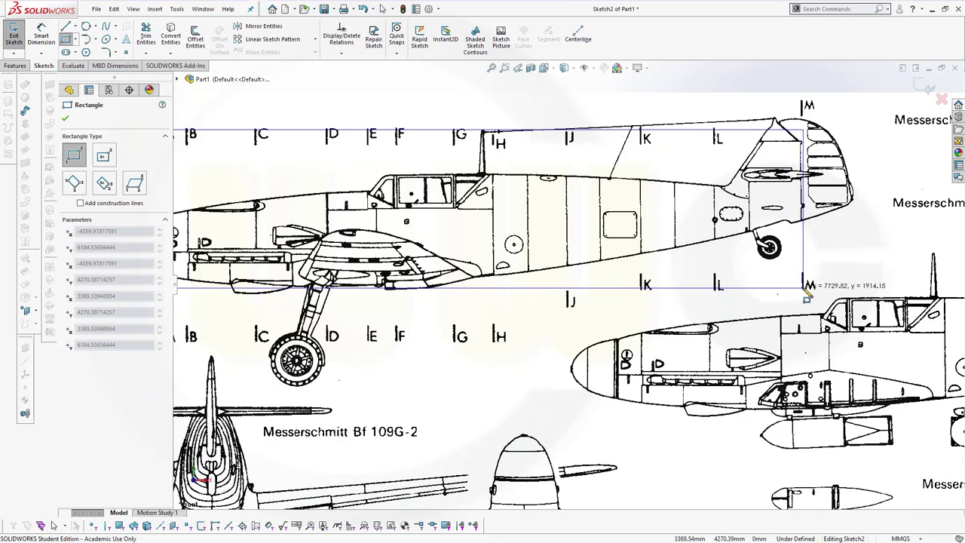
click(805, 287)
key(Escape)
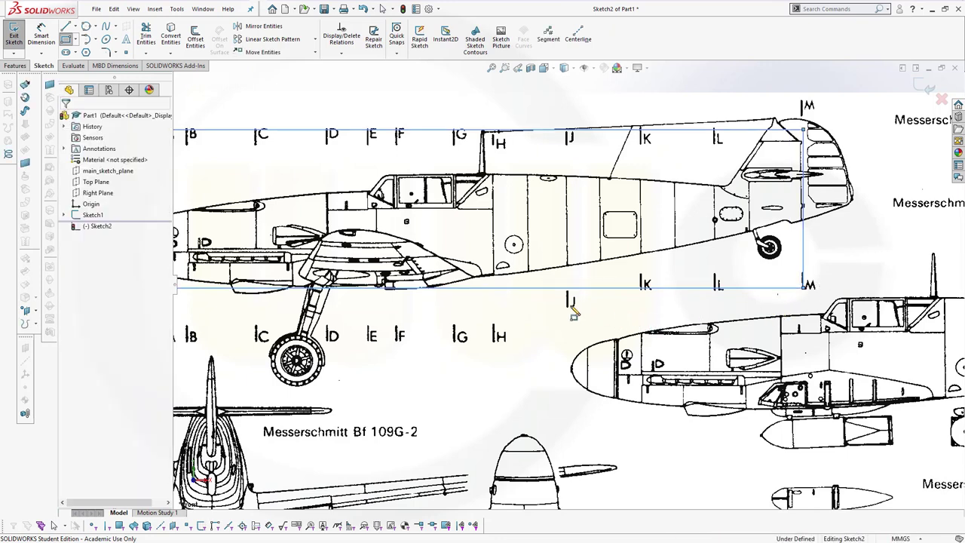
- Convert the rectangle's lower and upper horizontal lines to construction geometry
click(531, 293)
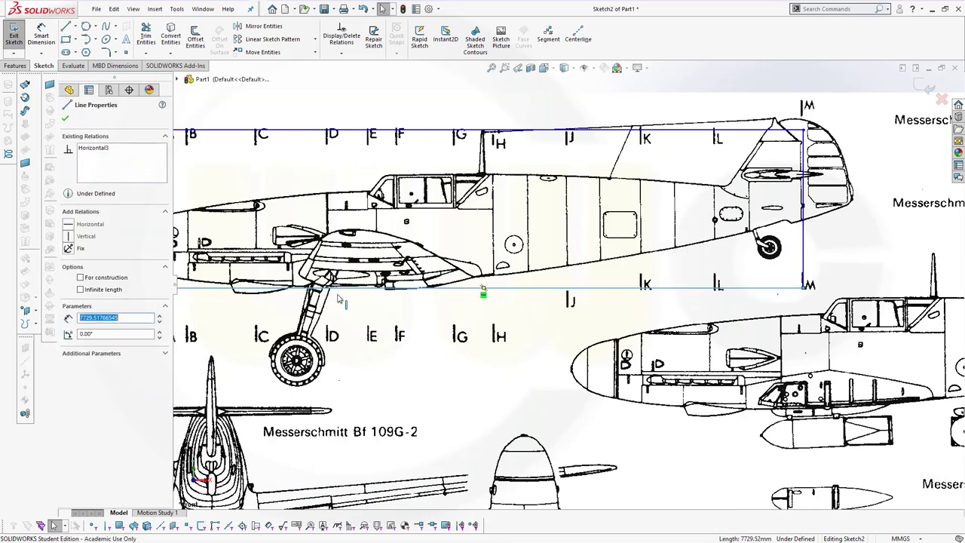
click(87, 281)
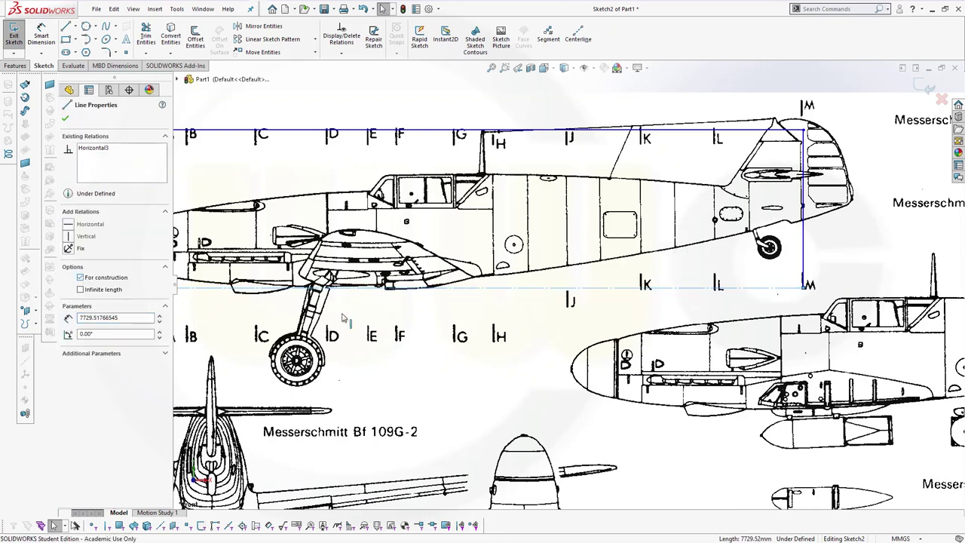
key(Escape)
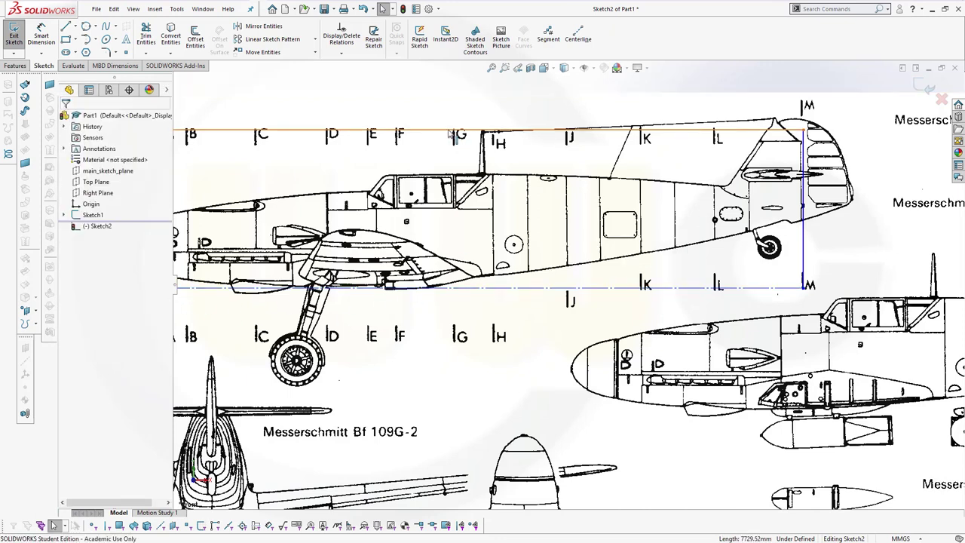
click(451, 132)
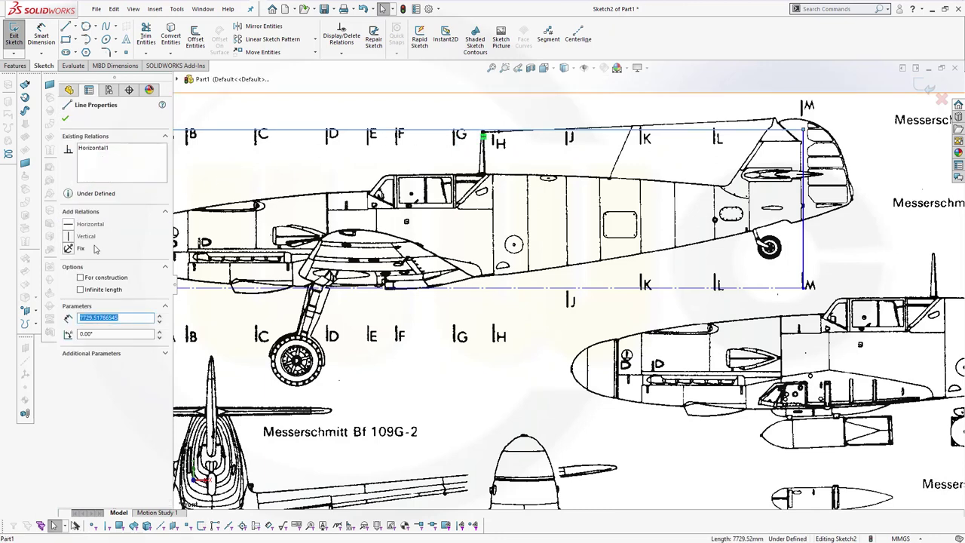
click(81, 278)
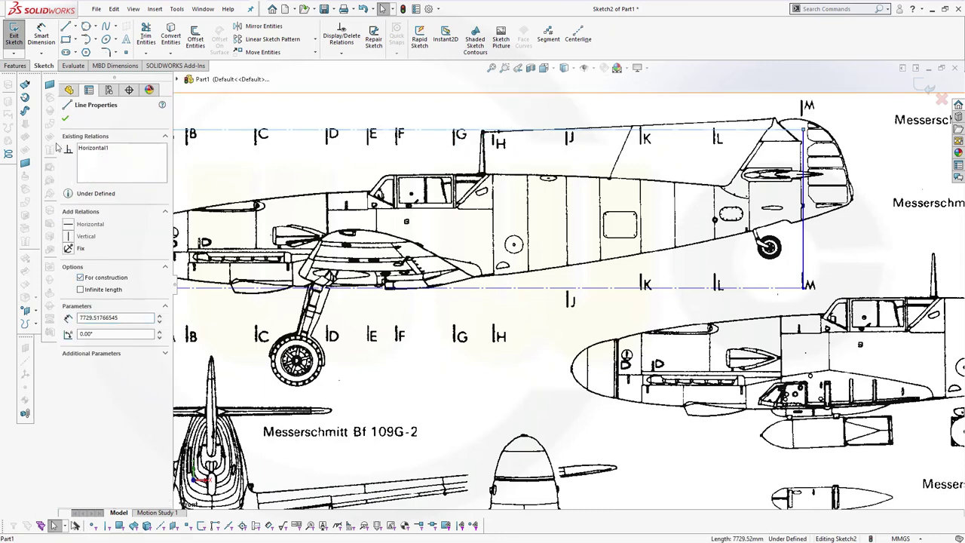
click(66, 119)
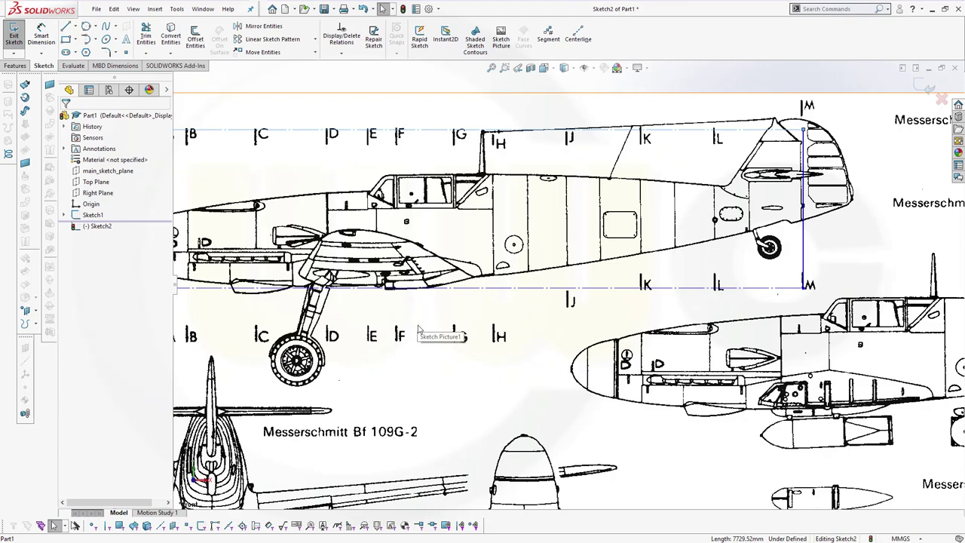
- Sketch a vertical line about 2417 mm long through section mark B, crossing the rectangle's upper and lower edges
scroll(222, 296, up, 1)
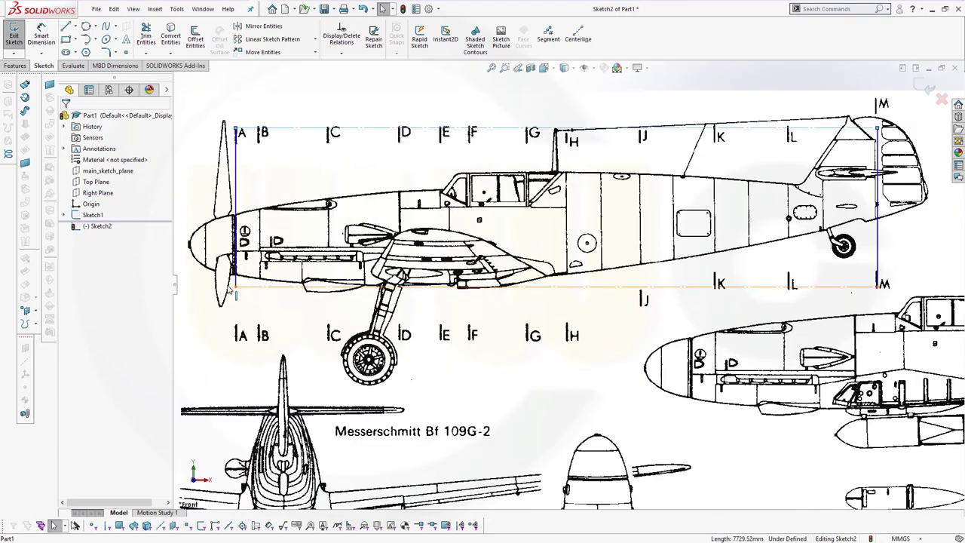
scroll(308, 237, down, 3)
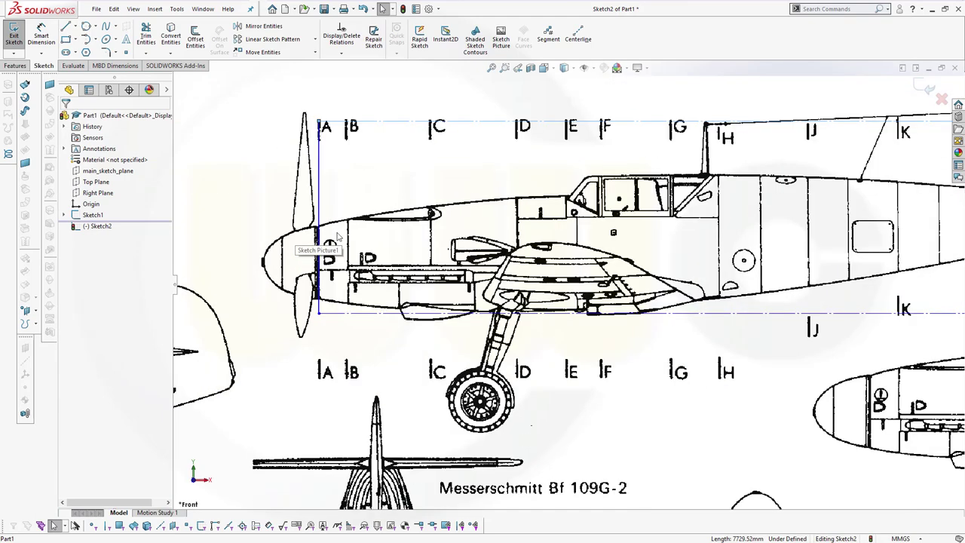
scroll(337, 220, up, 1)
key(l)
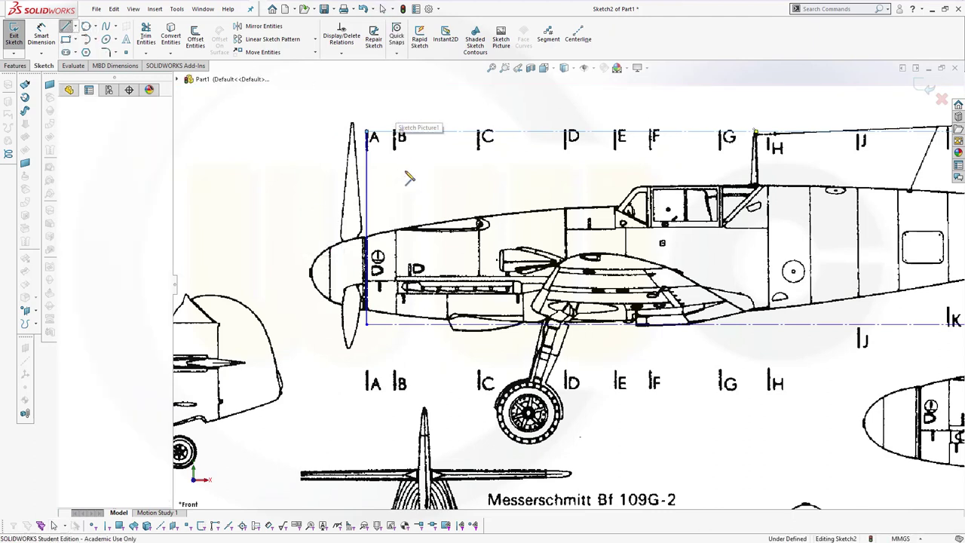
click(395, 109)
click(396, 351)
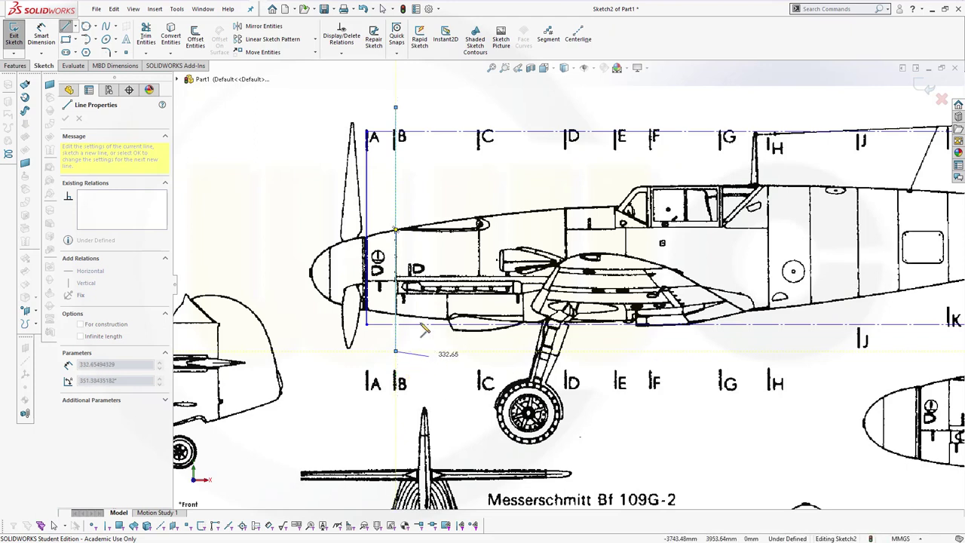
right_click(460, 120)
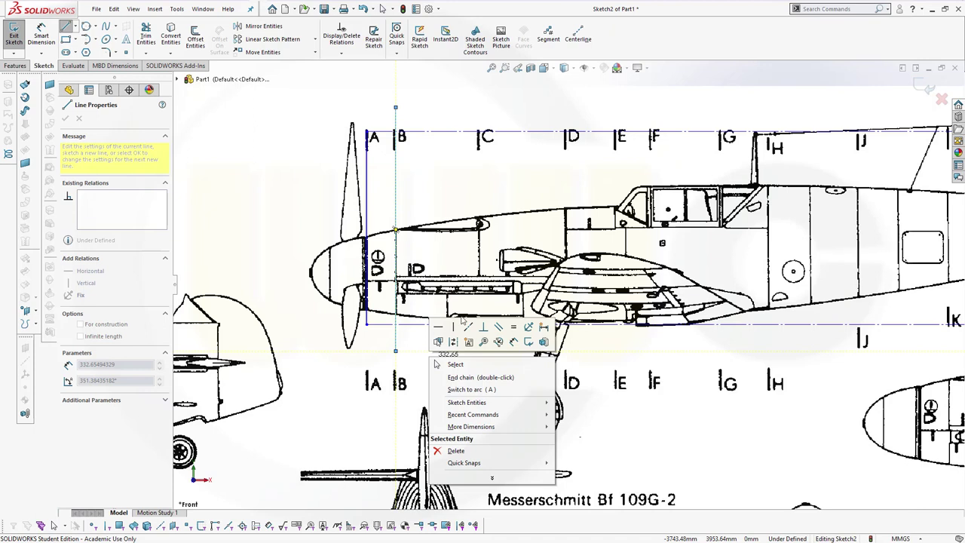
click(456, 365)
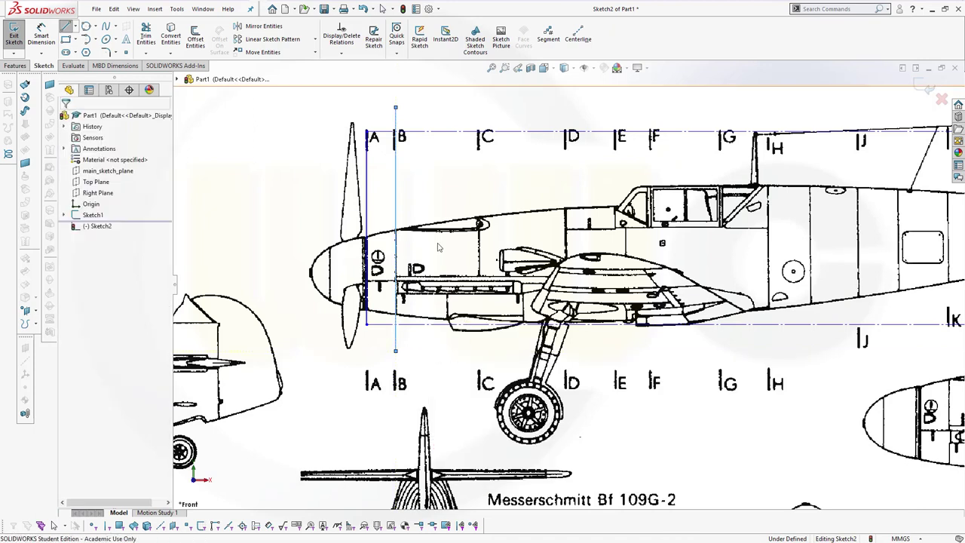
- Copy the vertical section line from mark B and place lines on section marks C and D
click(397, 209)
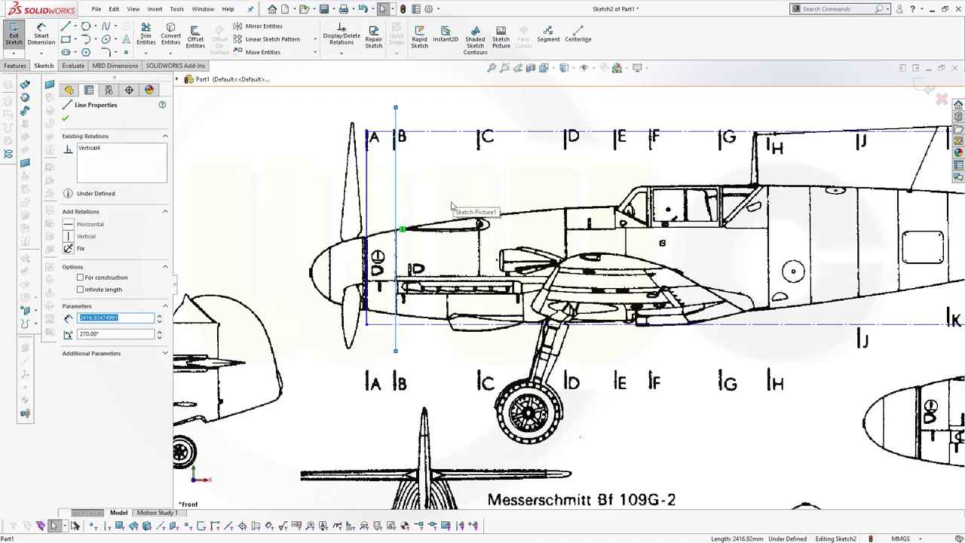
drag(397, 195, 480, 205)
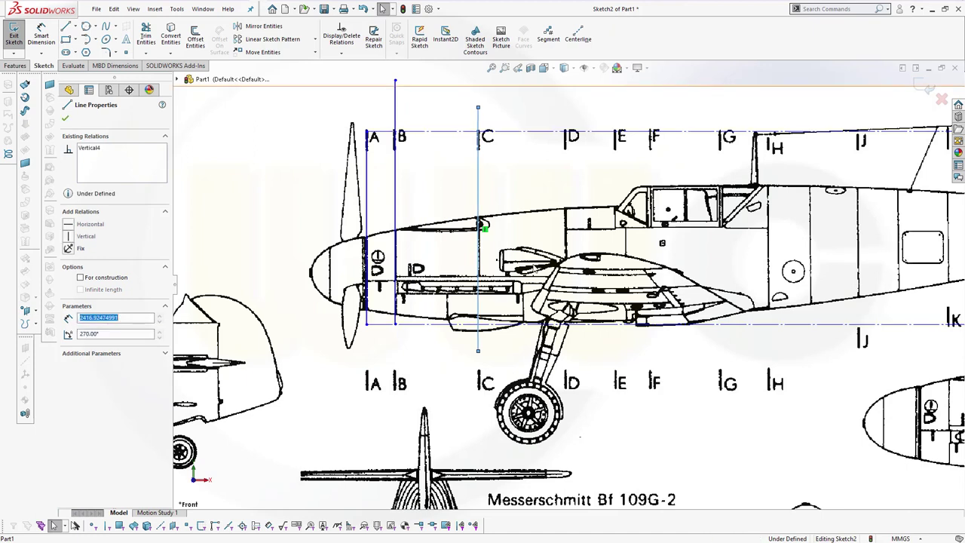
click(395, 68)
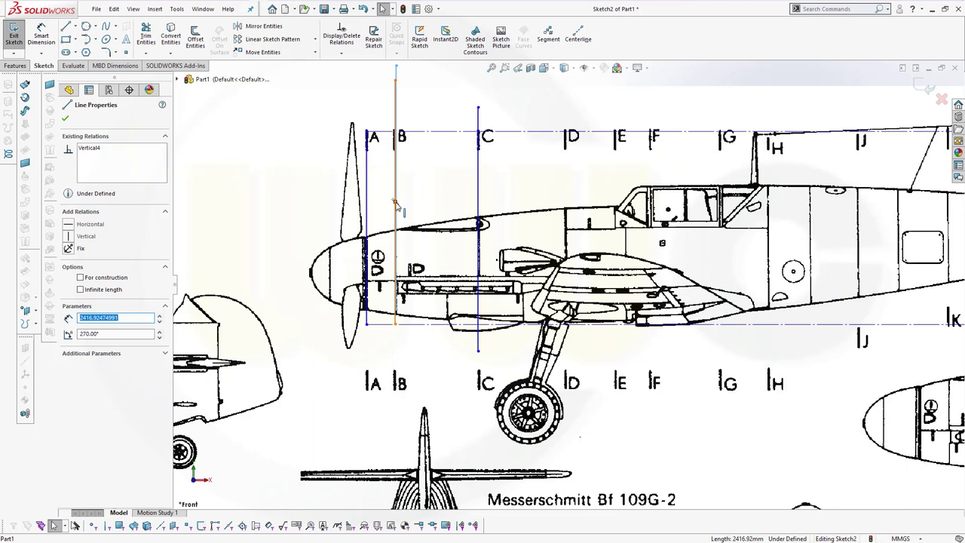
mouse_move(396, 203)
ctrl+mouse_down()
mouse_move(537, 228)
mouse_move(566, 259)
ctrl+mouse_up()
- Paste a copy of the vertical line, place it on section mark E and adjust its ends to a length of about 2252 mm
key(ctrl+v)
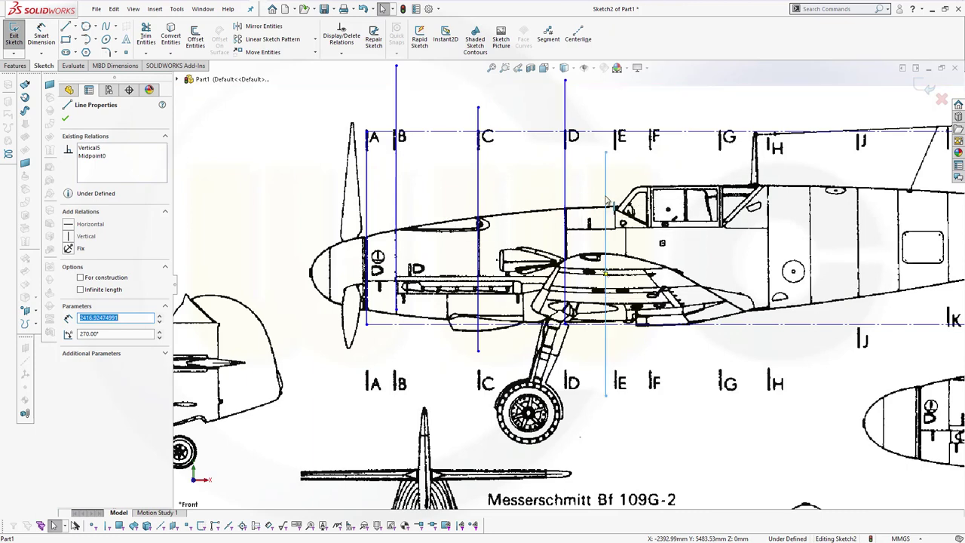
drag(607, 197, 610, 190)
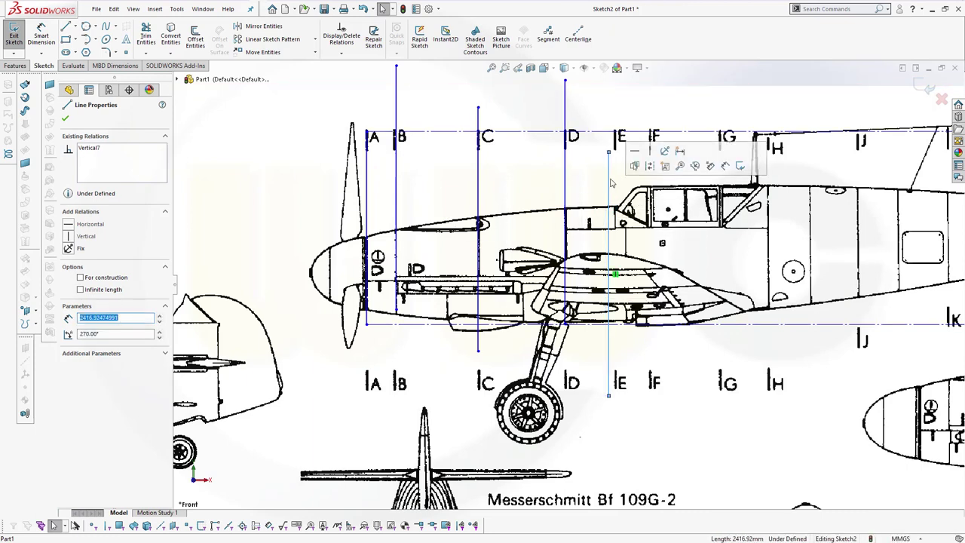
drag(610, 192, 614, 193)
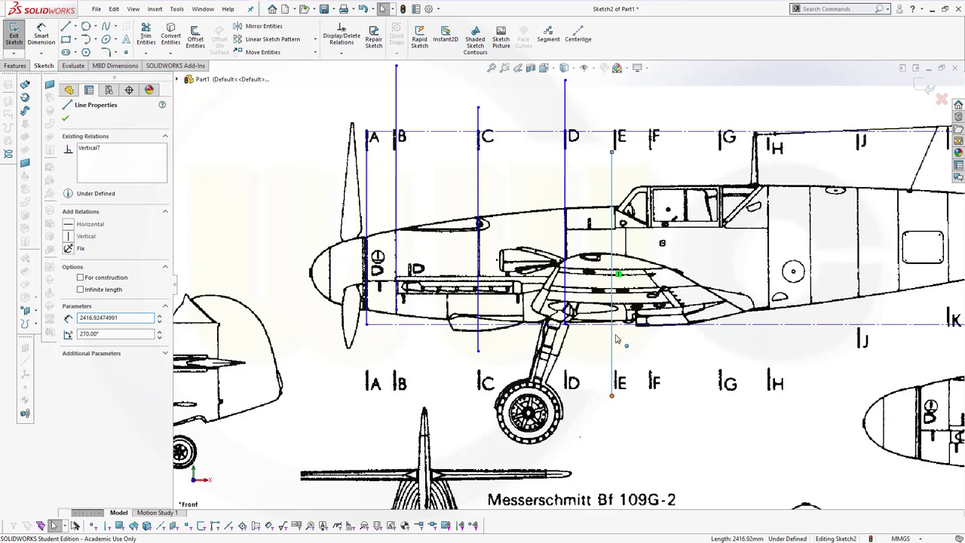
drag(611, 400, 614, 334)
drag(615, 151, 618, 108)
click(620, 176)
drag(617, 181, 615, 181)
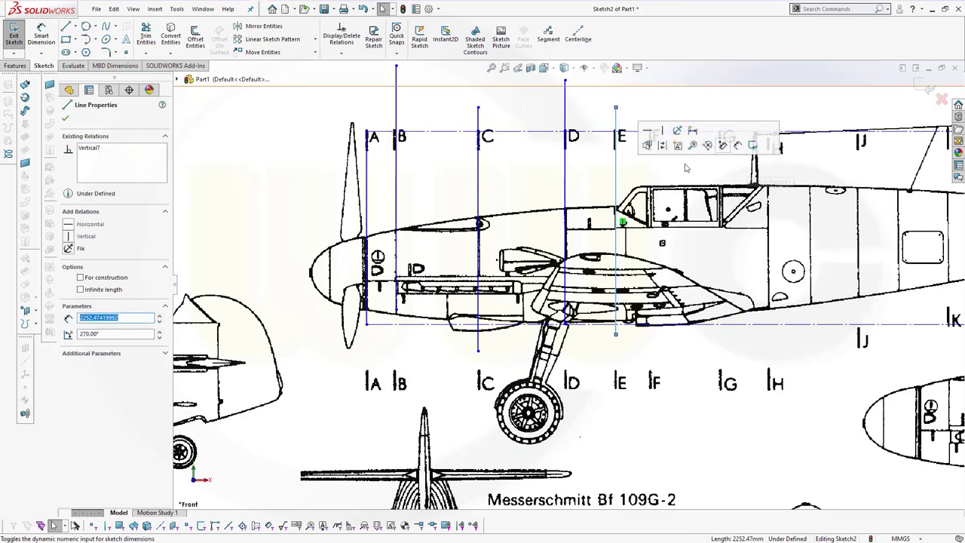
key(Escape)
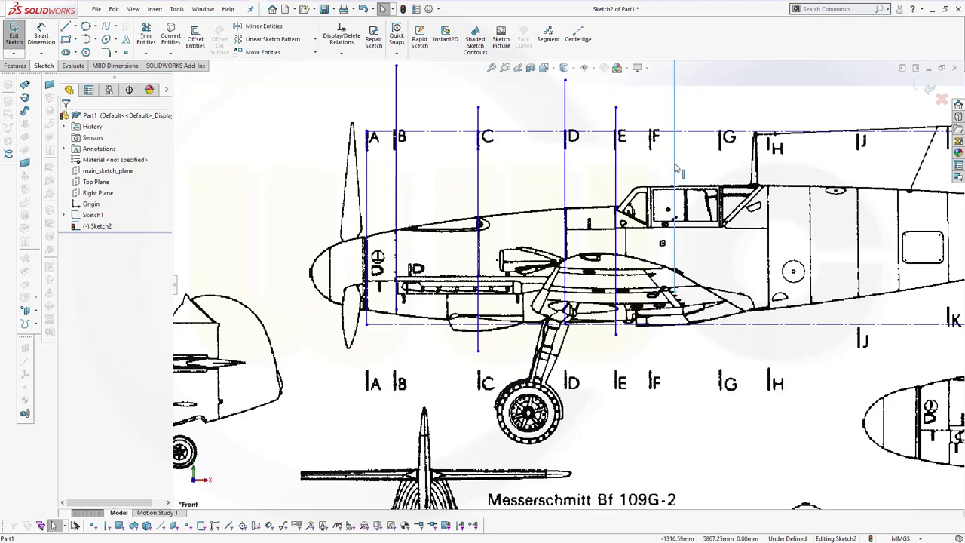
- Place another copy of the vertical line on section mark F and stretch its lower end below the rectangle
click(676, 168)
key(Escape)
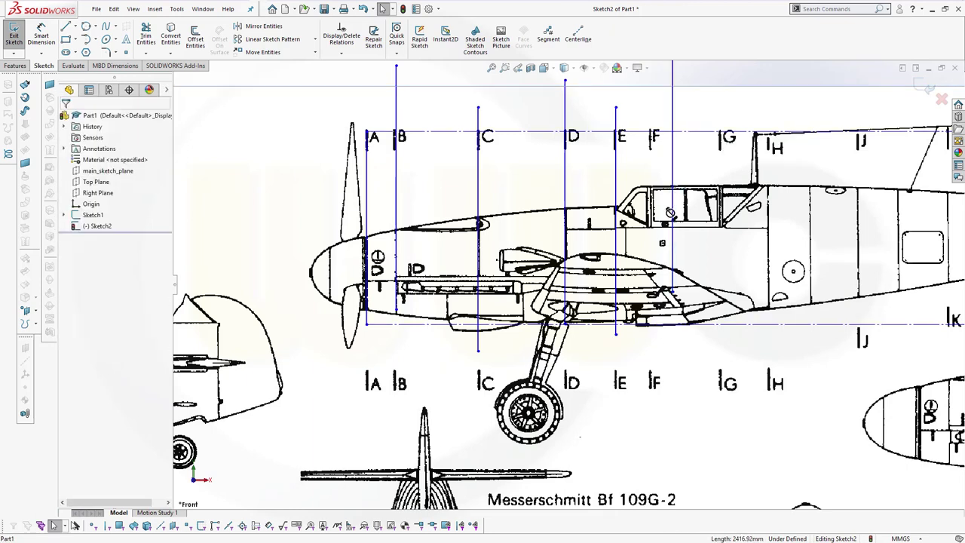
drag(672, 140, 684, 151)
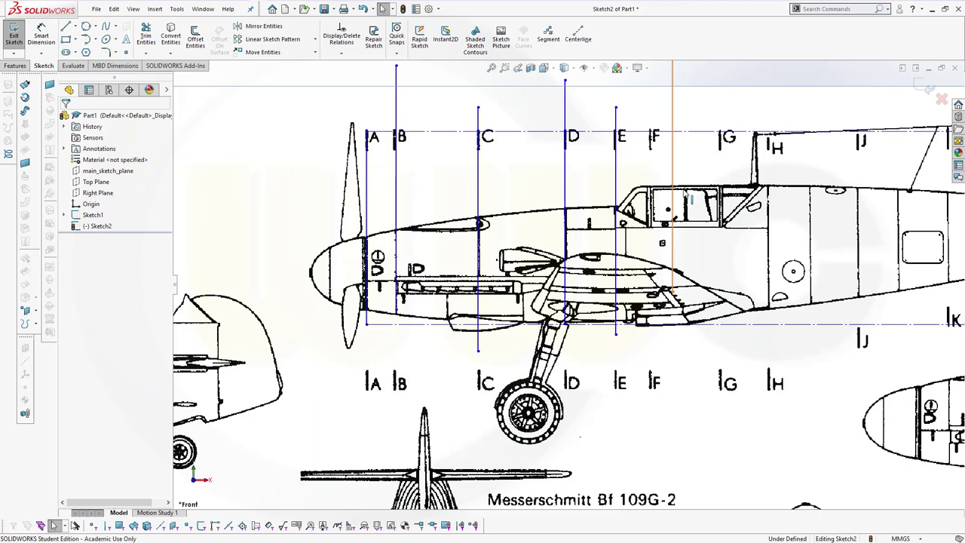
key(Escape)
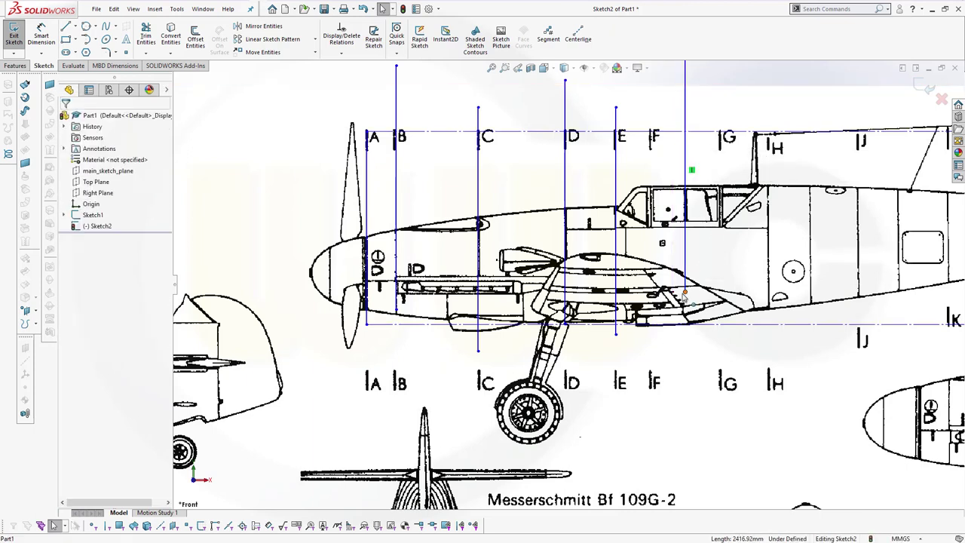
drag(688, 256, 651, 254)
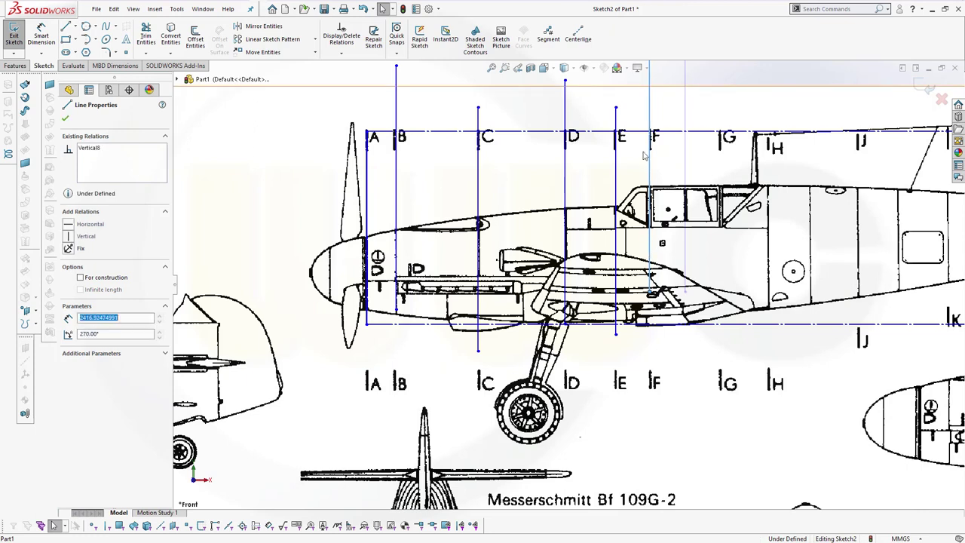
click(649, 350)
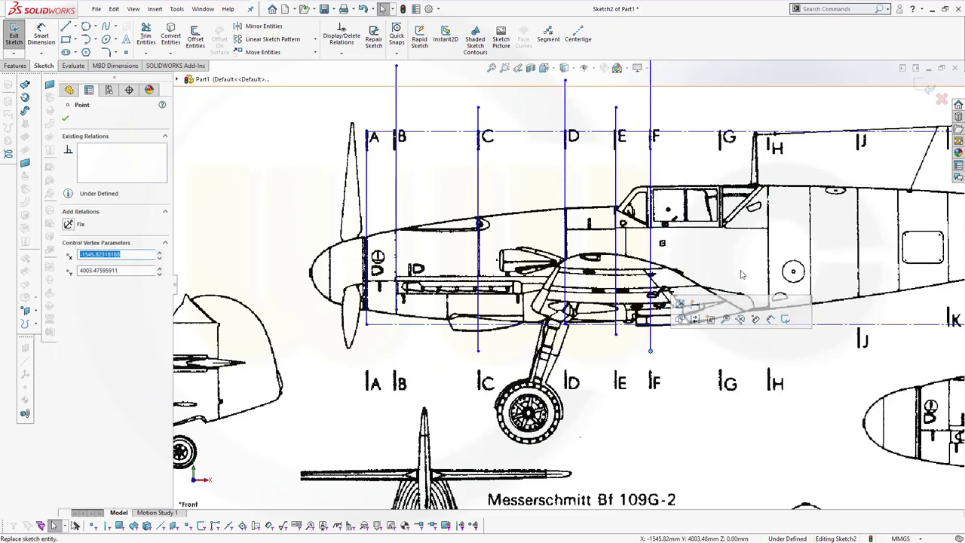
key(Escape)
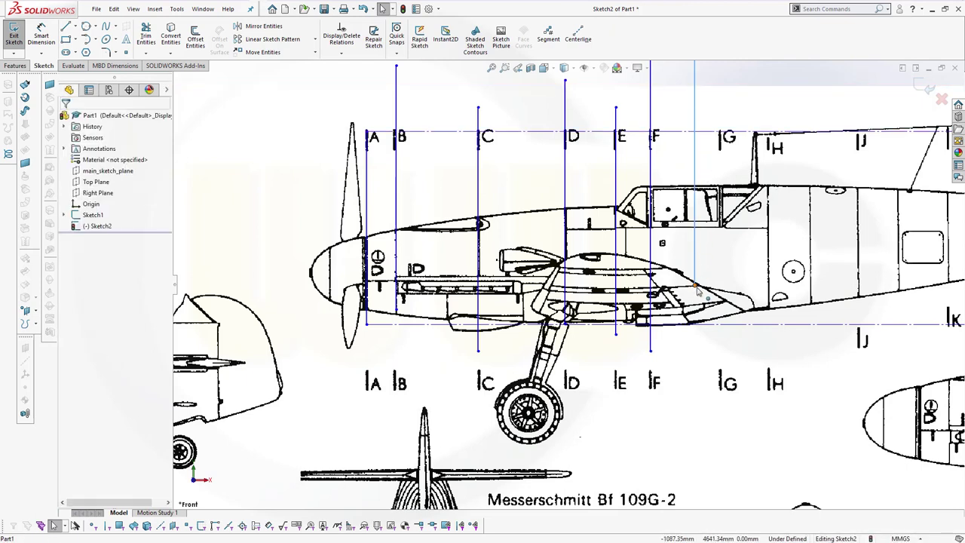
- Place vertical line copies on section marks G and H, stretching G's lower end and H's upper end beyond the rectangle
drag(695, 343, 719, 346)
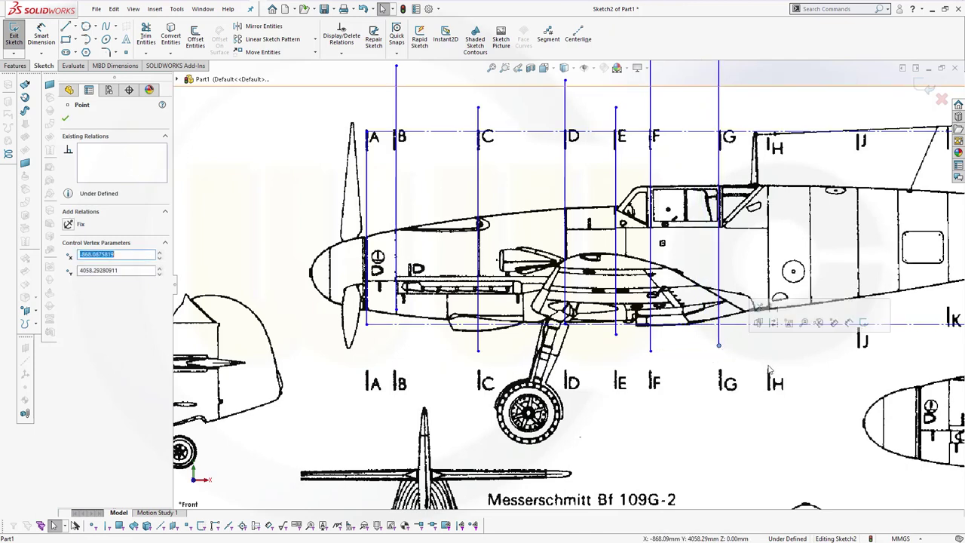
key(Escape)
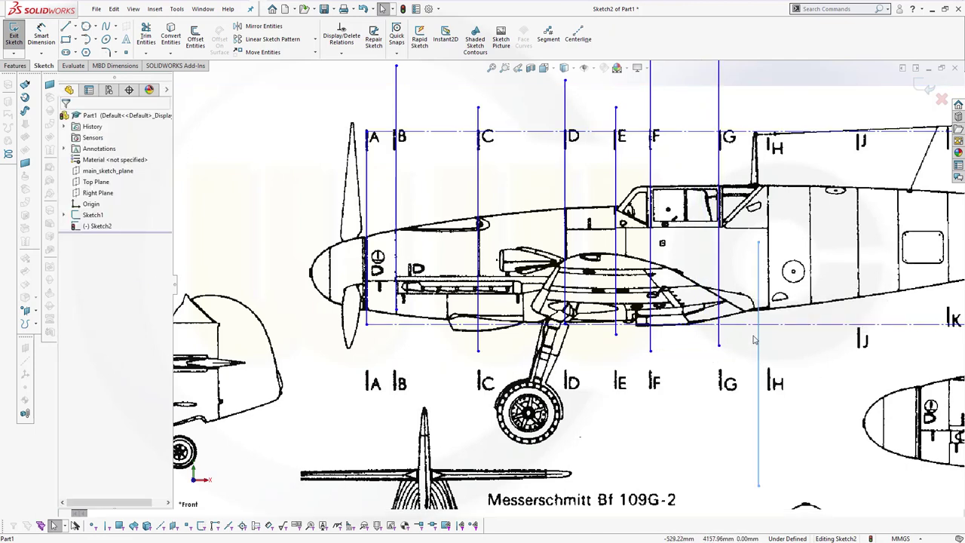
drag(757, 243, 768, 103)
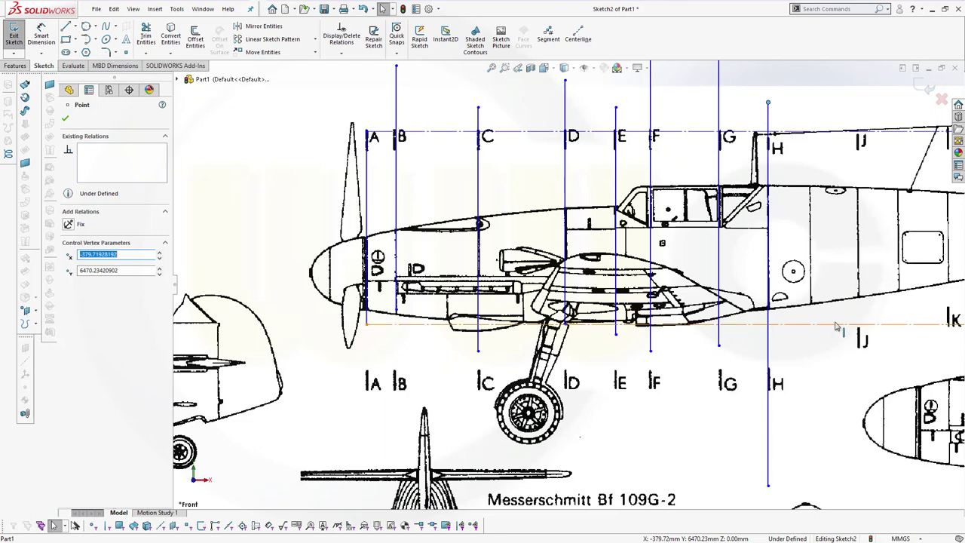
- Place vertical section lines on marks J, K and L, extending the K line's upper end above the rectangle
ctrl+middle_drag(835, 326, 620, 334)
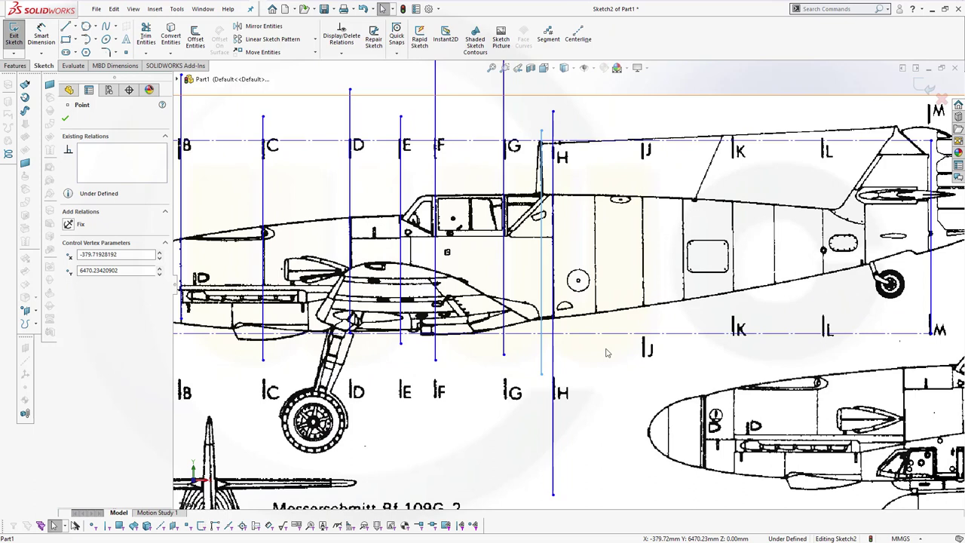
drag(543, 271, 641, 266)
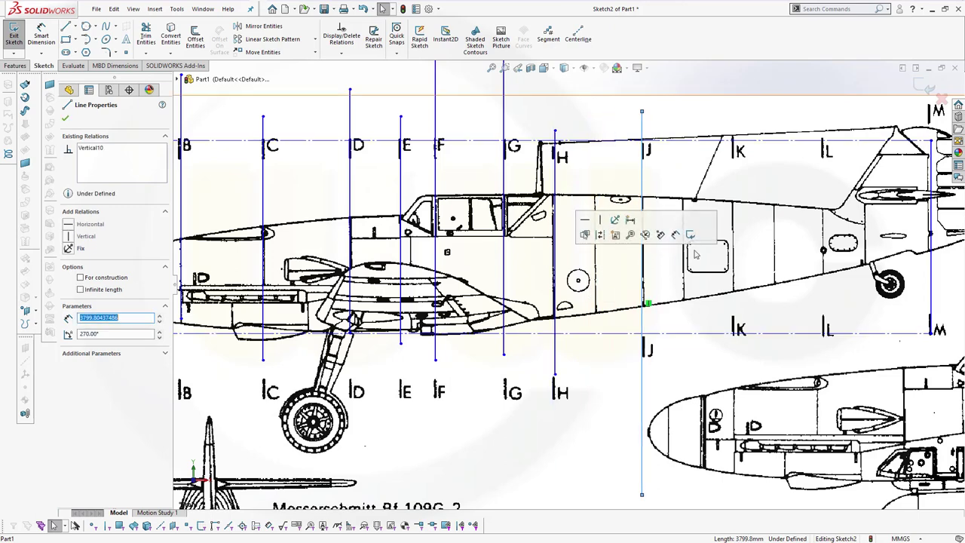
key(Escape)
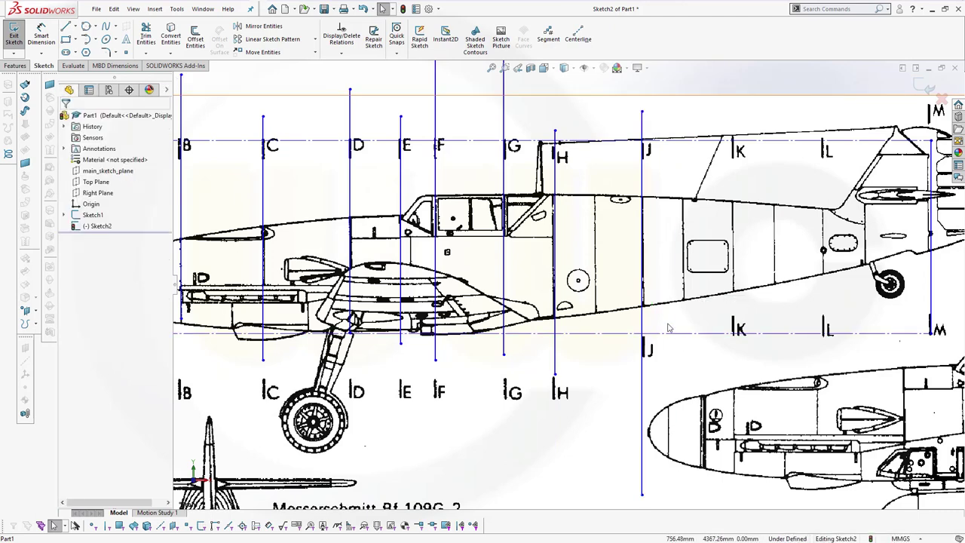
drag(681, 313, 713, 309)
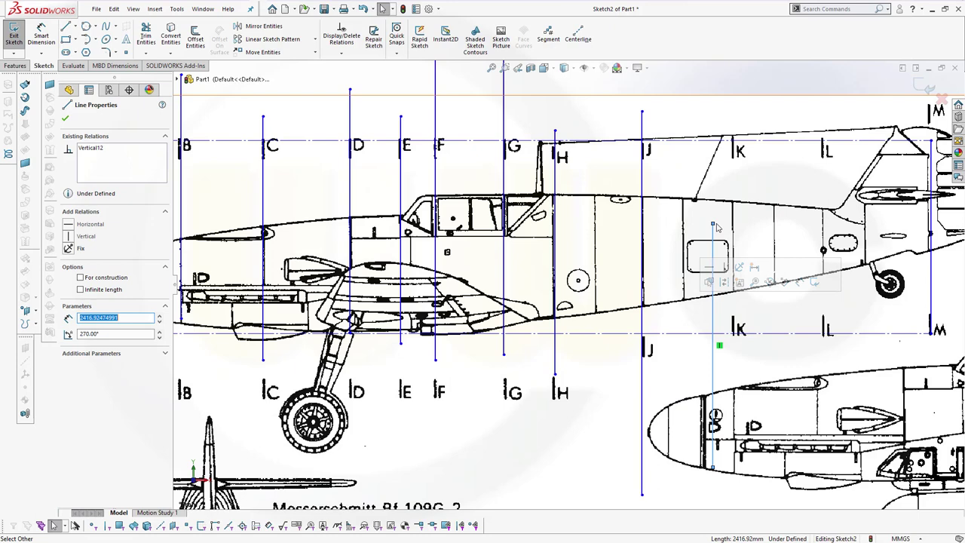
drag(712, 224, 732, 105)
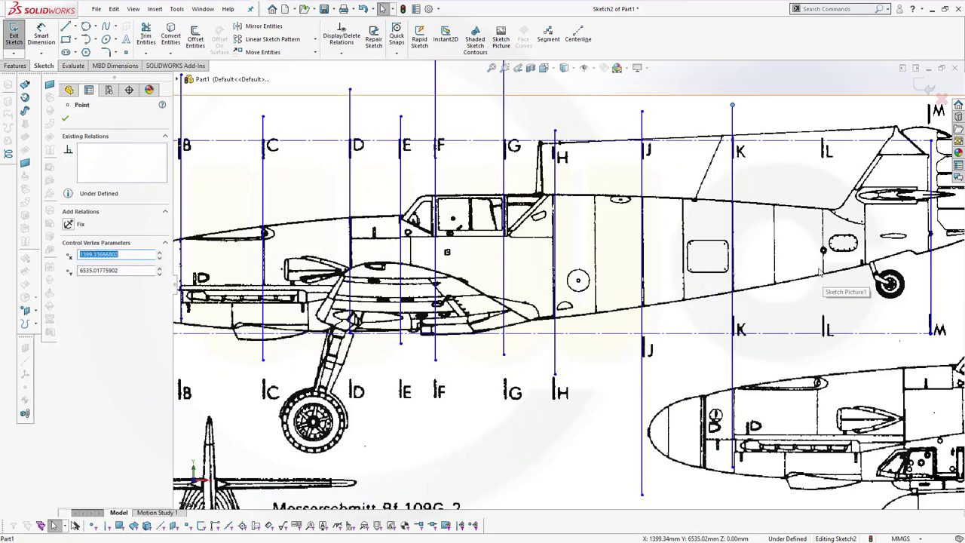
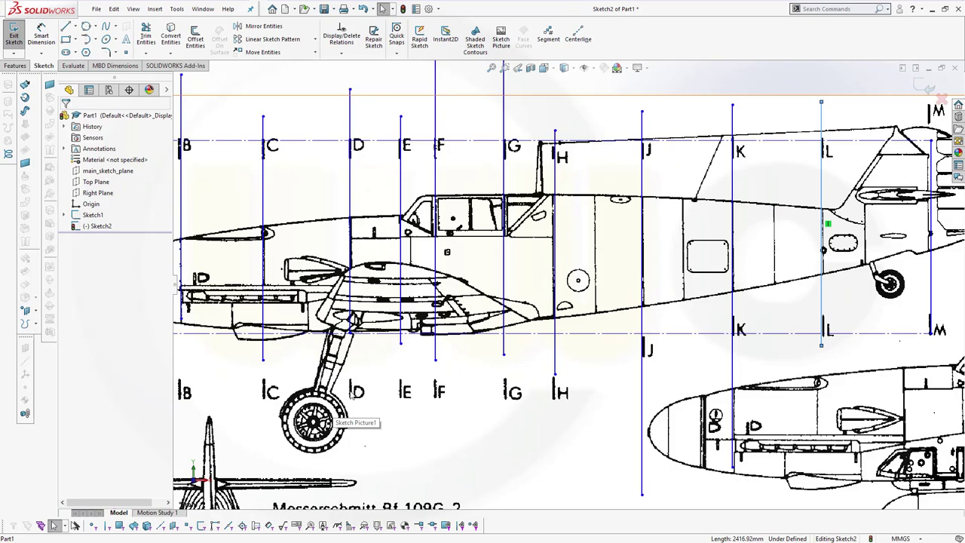
- Align the vertical line at section B with its blueprint mark and extend its lower end below the rectangle
mouse_move(368, 390)
ctrl+middle_down()
mouse_move(475, 380)
mouse_move(527, 354)
ctrl+middle_up()
scroll(490, 316, up, 2)
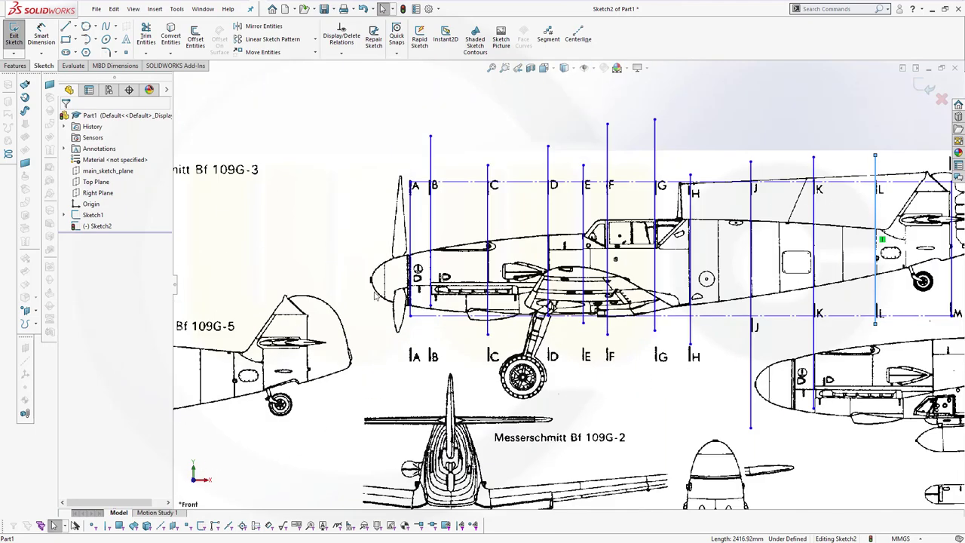
scroll(420, 281, down, 1)
scroll(422, 280, down, 3)
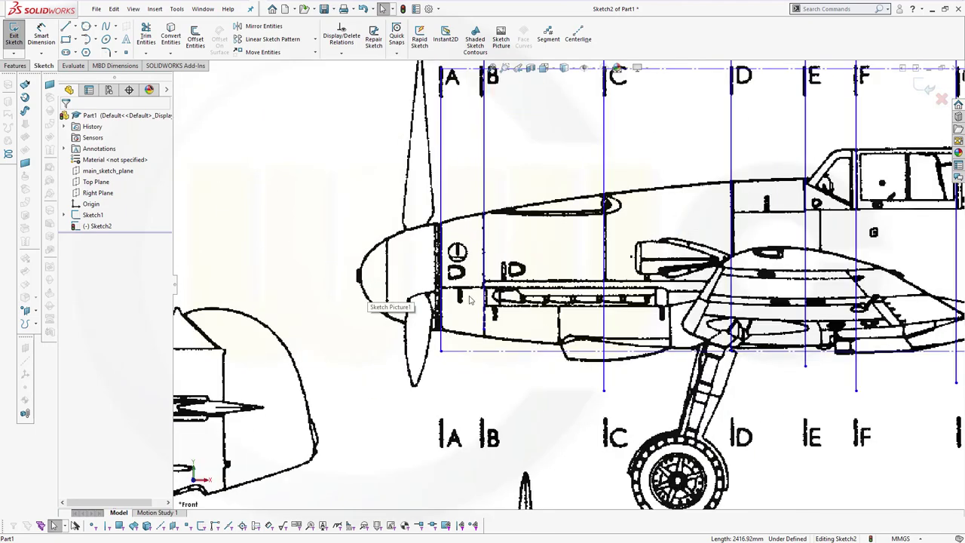
click(485, 210)
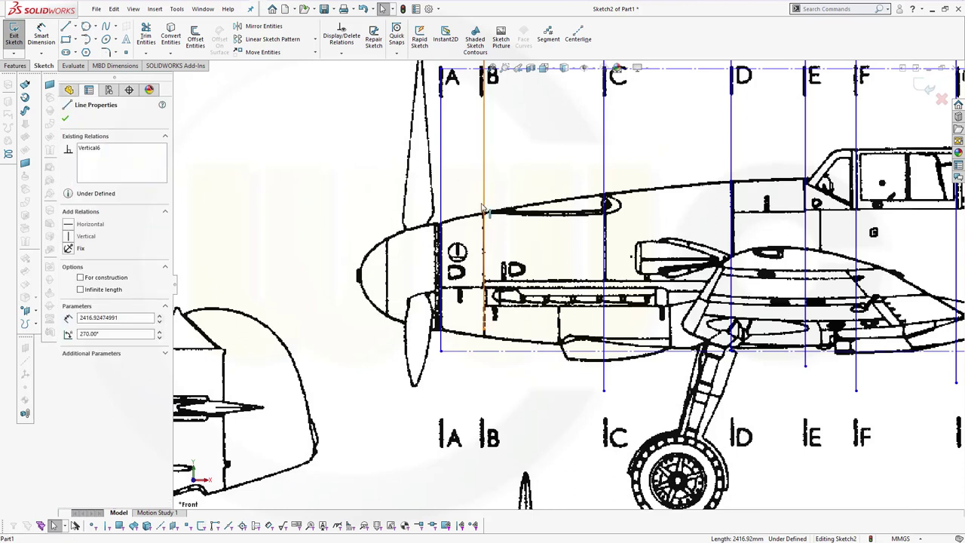
drag(484, 205, 484, 207)
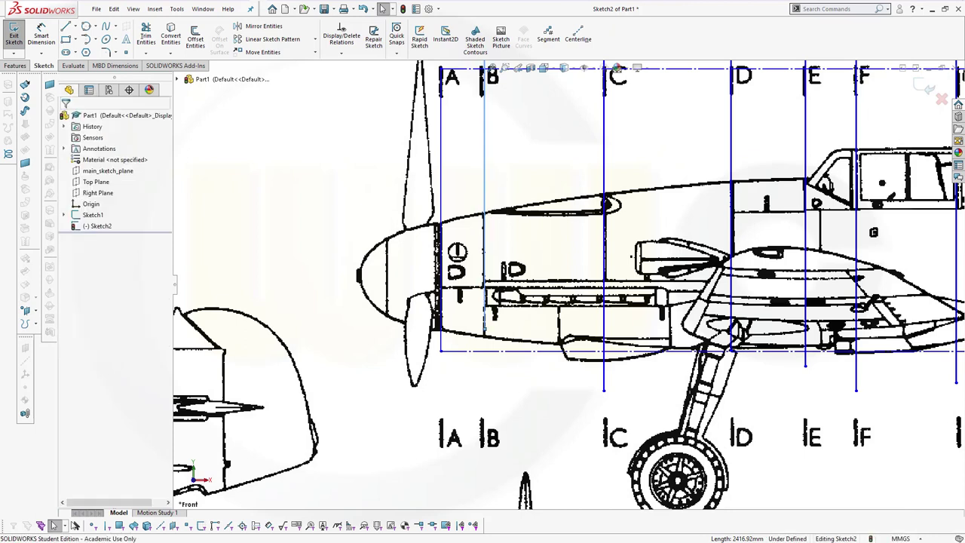
click(484, 331)
click(484, 342)
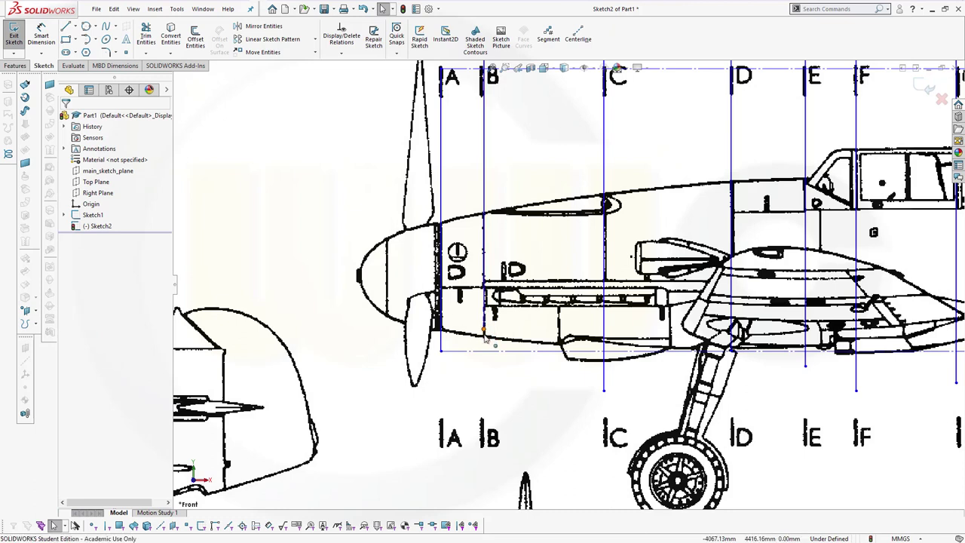
drag(486, 339, 485, 362)
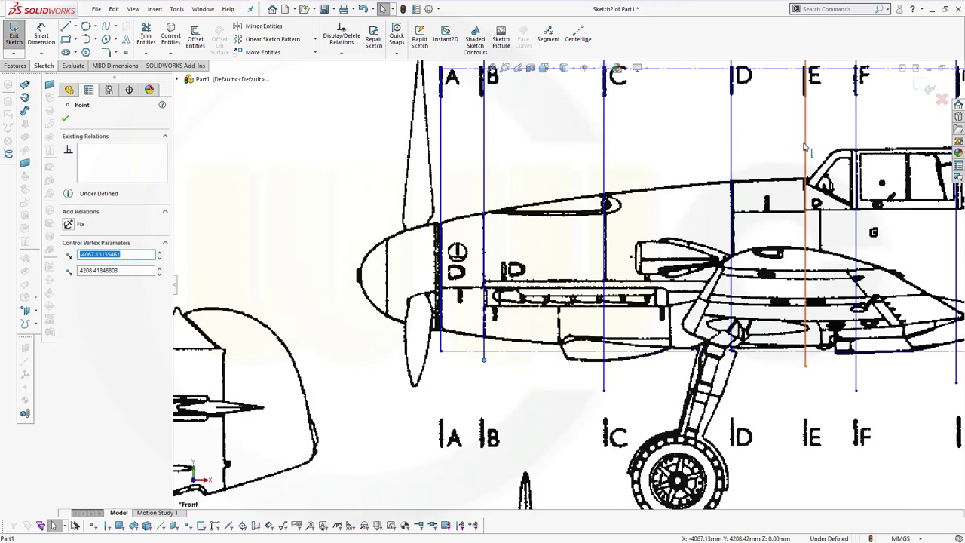
- Align the vertical lines at sections E and G with their marks on the blueprint side view
drag(809, 148, 805, 150)
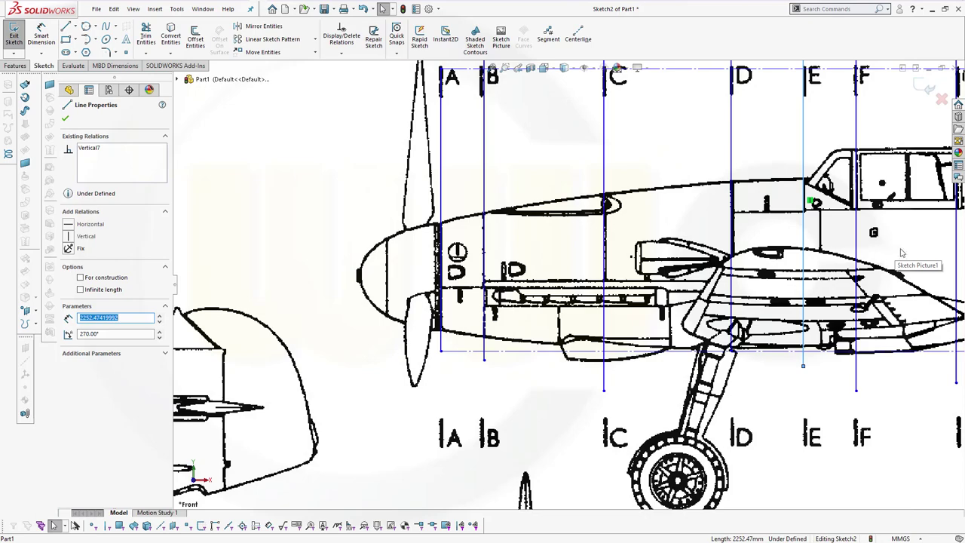
ctrl+middle_drag(916, 255, 720, 271)
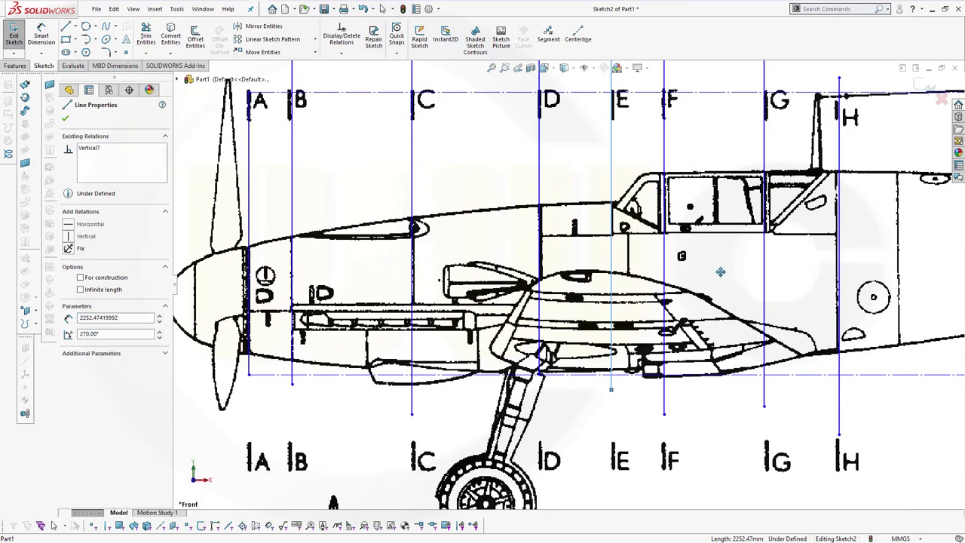
click(765, 168)
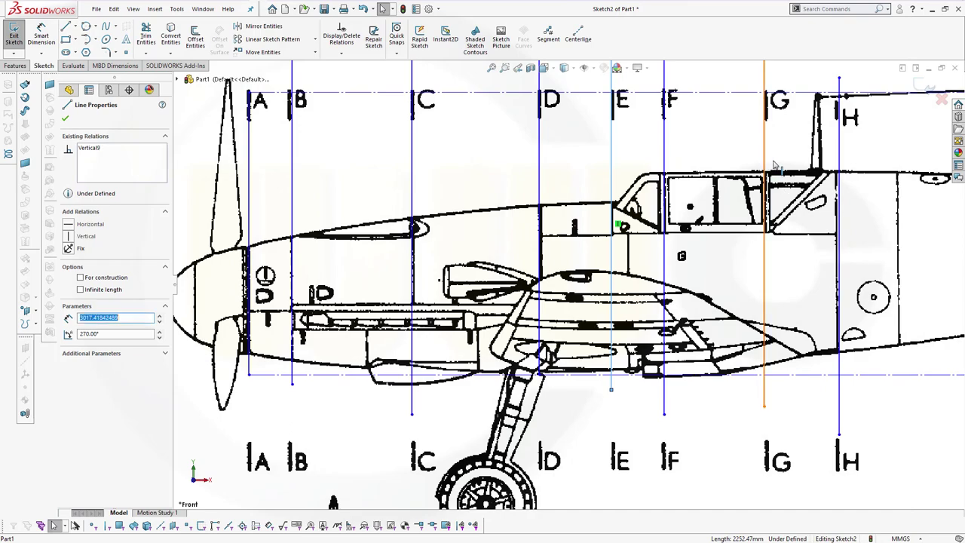
drag(774, 165, 769, 167)
key(ctrl+2)
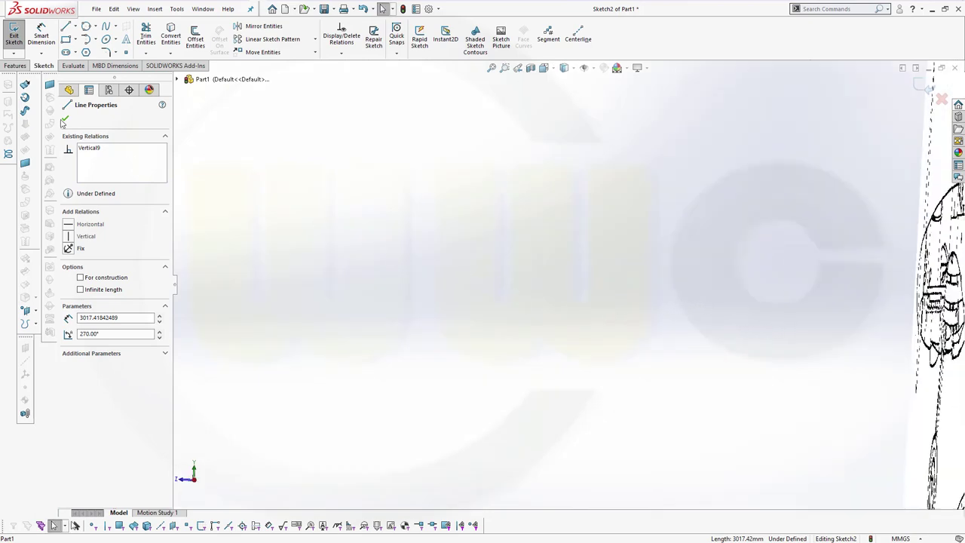
click(64, 123)
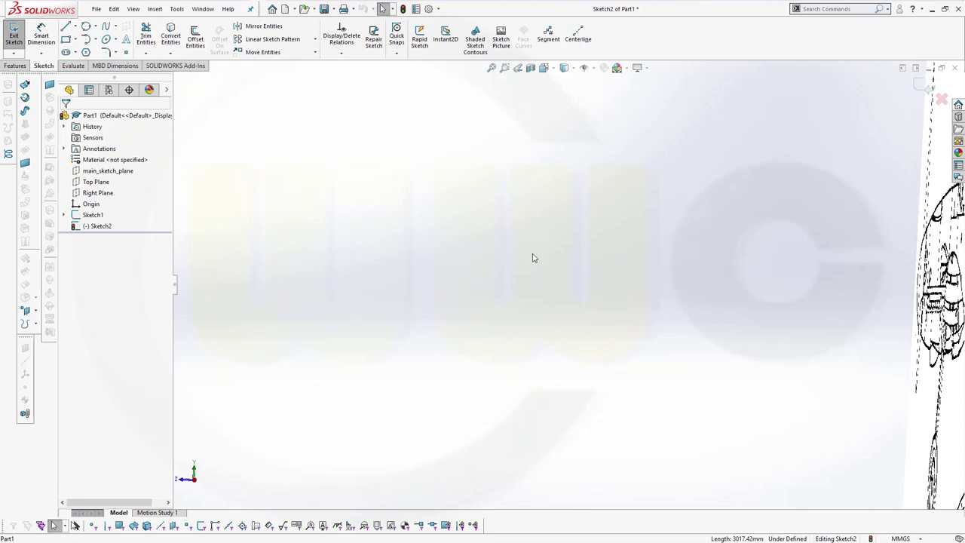
key(space)
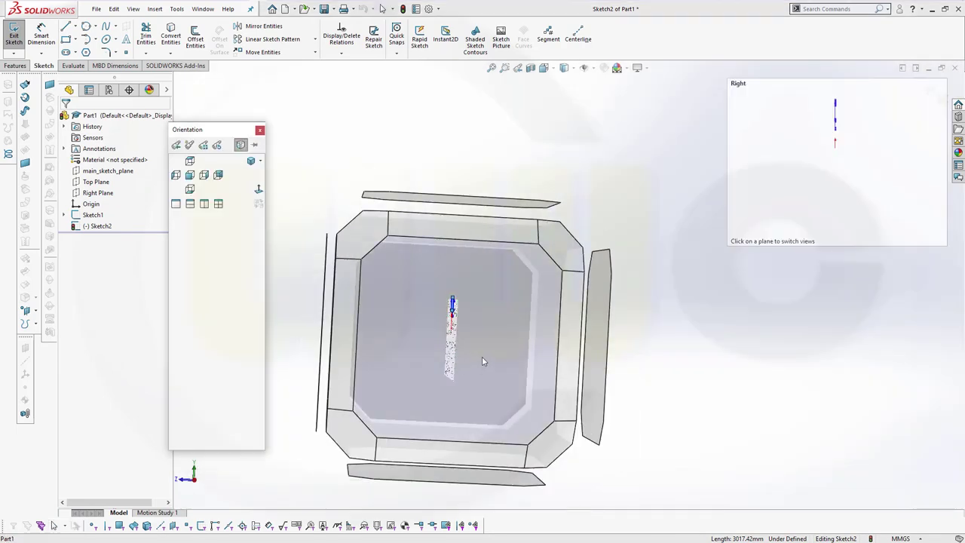
click(482, 361)
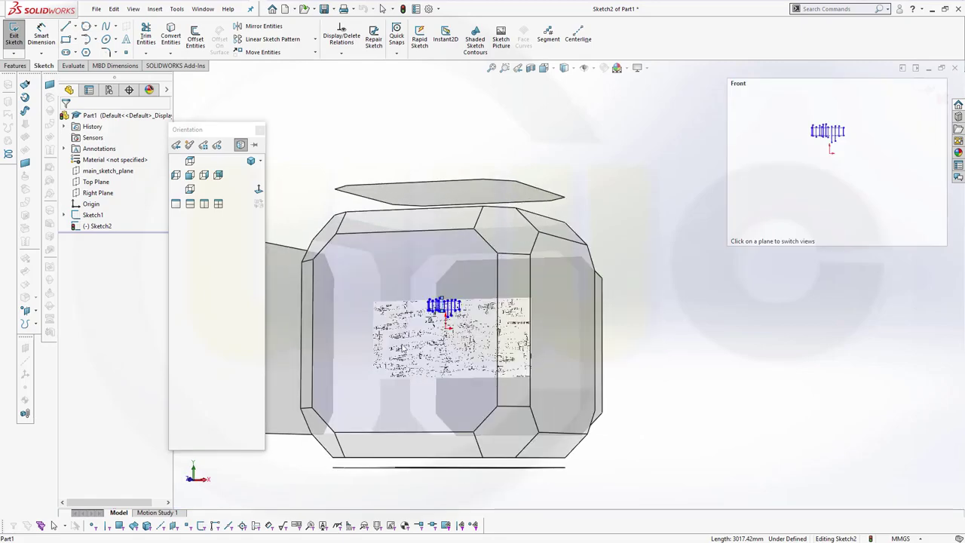
scroll(589, 226, up, 1)
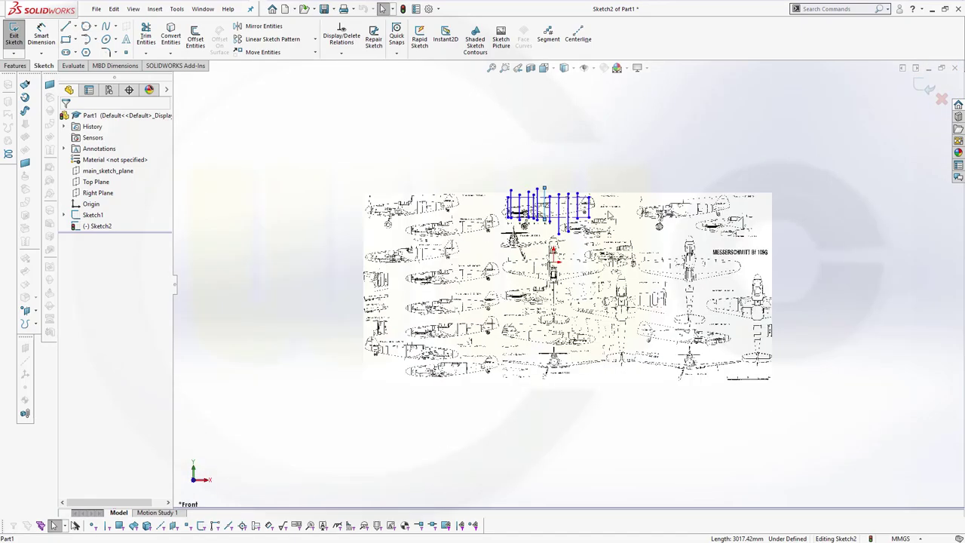
- Align the vertical lines at sections H, J and L with their blueprint marks and close the line properties
scroll(609, 217, down, 10)
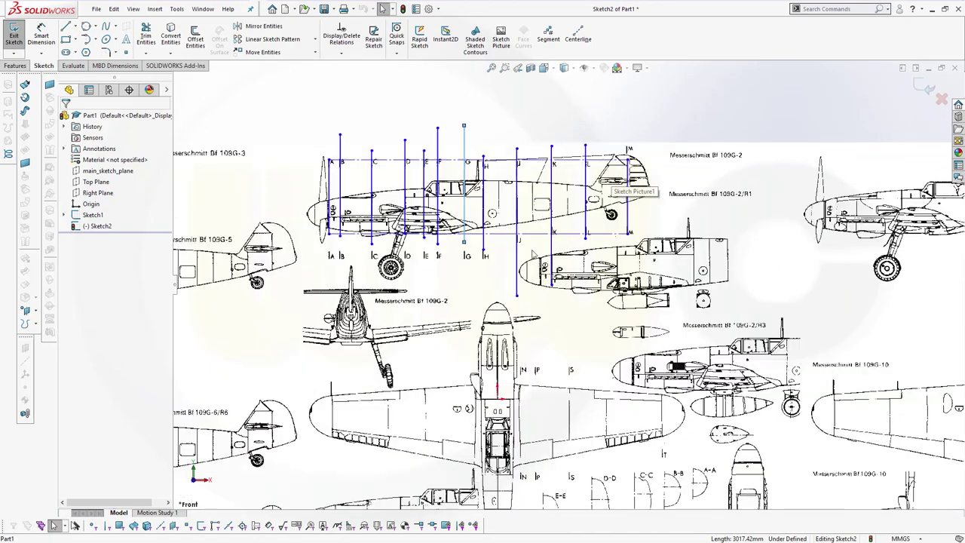
scroll(532, 254, down, 6)
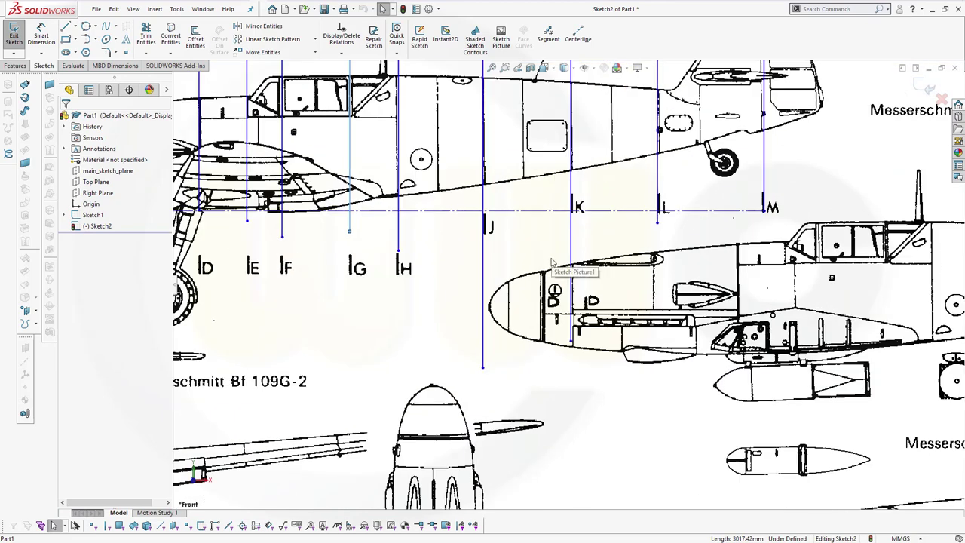
scroll(551, 261, up, 4)
scroll(467, 188, down, 5)
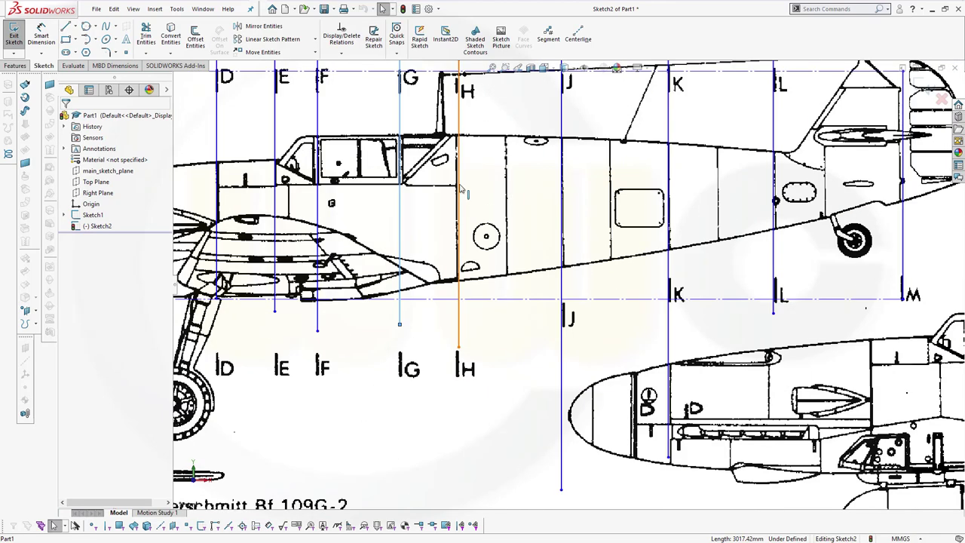
click(459, 317)
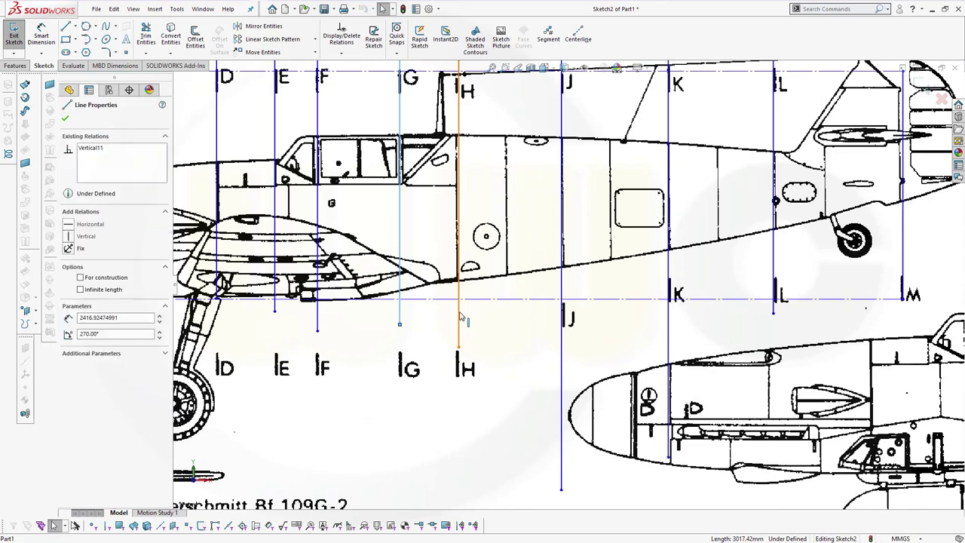
mouse_move(459, 318)
mouse_down()
mouse_move(447, 311)
mouse_move(458, 310)
mouse_up()
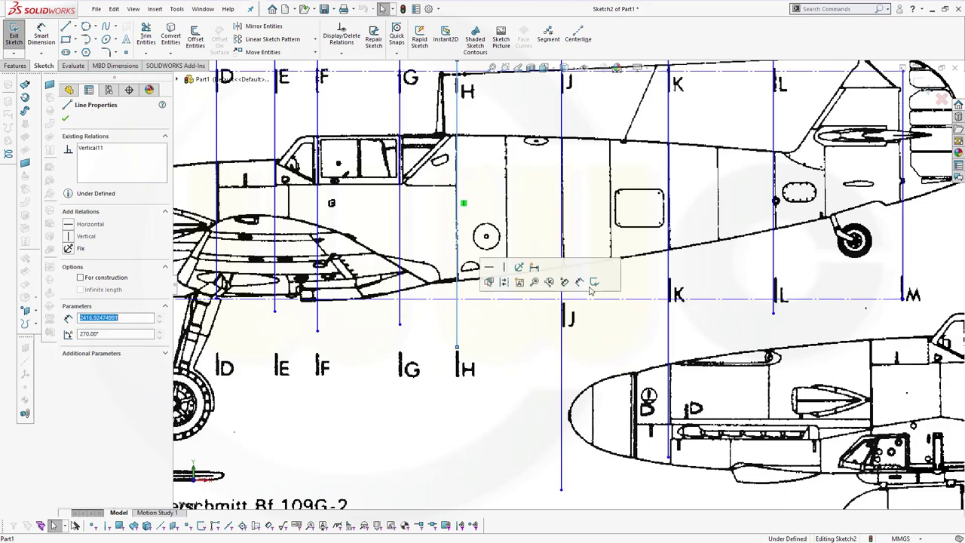
click(563, 352)
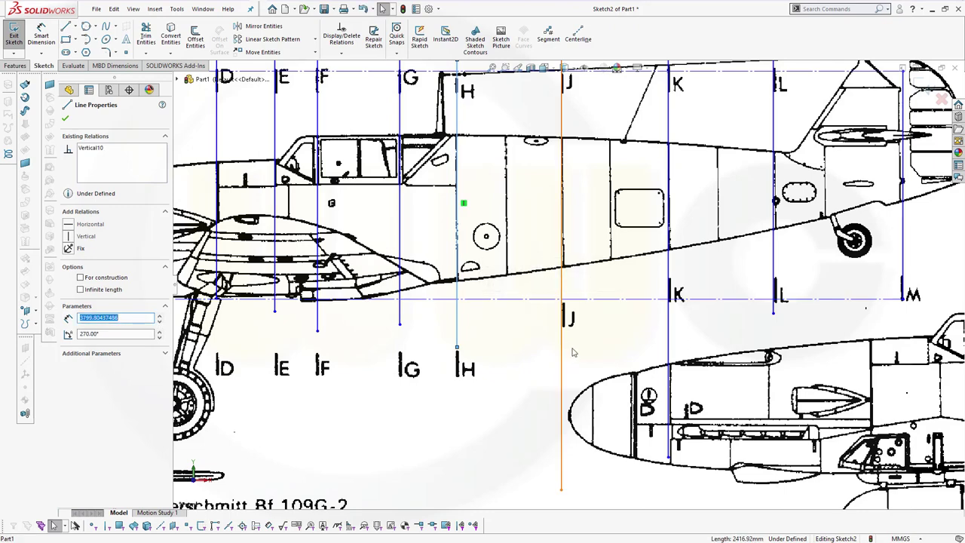
mouse_move(563, 352)
mouse_down()
mouse_move(571, 352)
mouse_move(562, 352)
mouse_up()
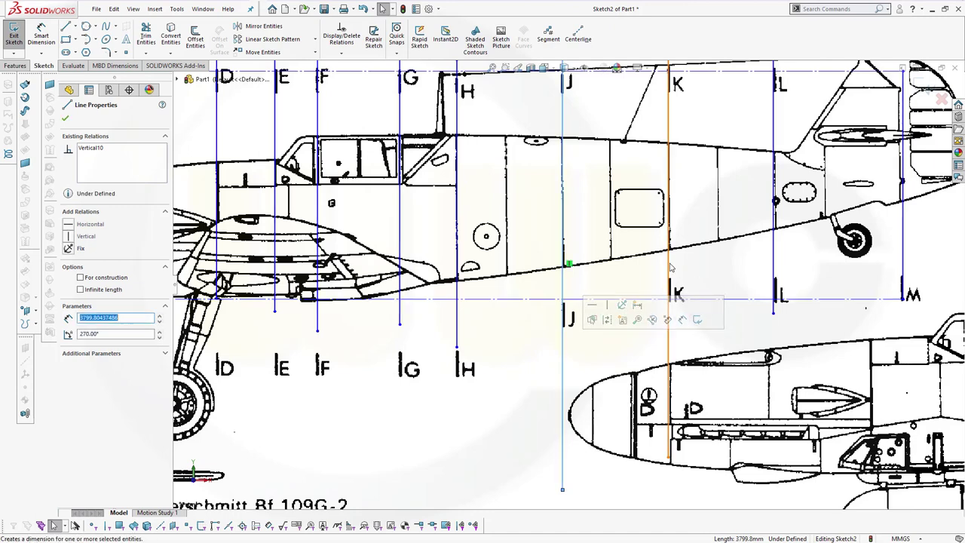
click(778, 260)
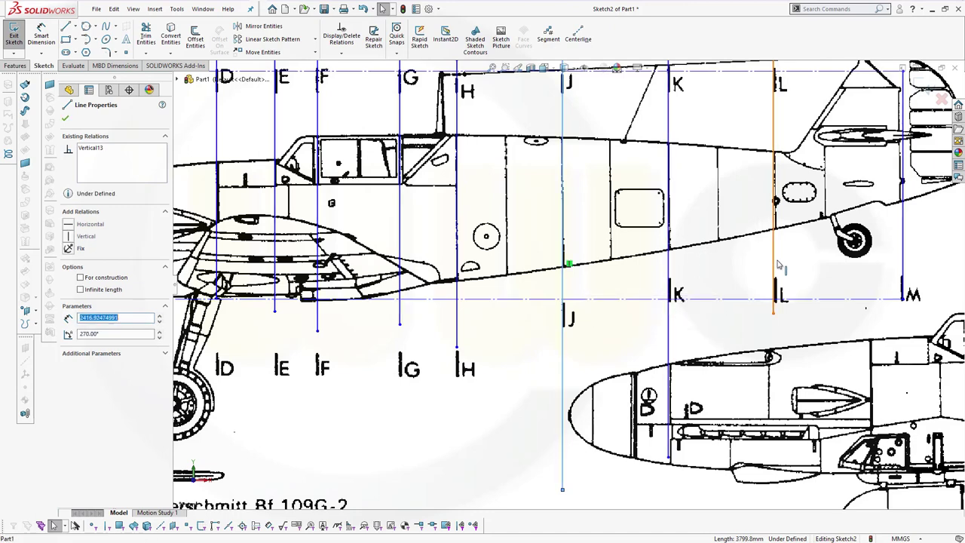
drag(782, 266, 775, 269)
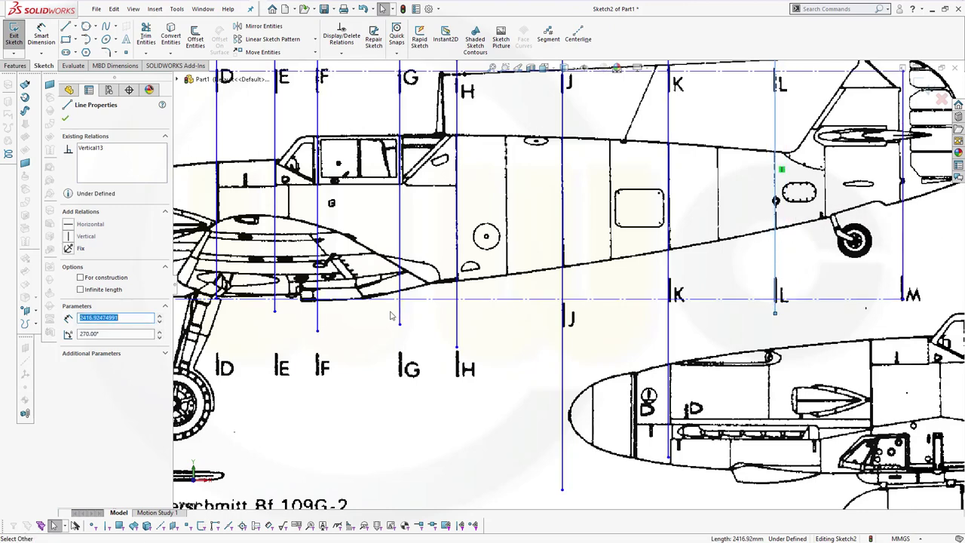
click(65, 119)
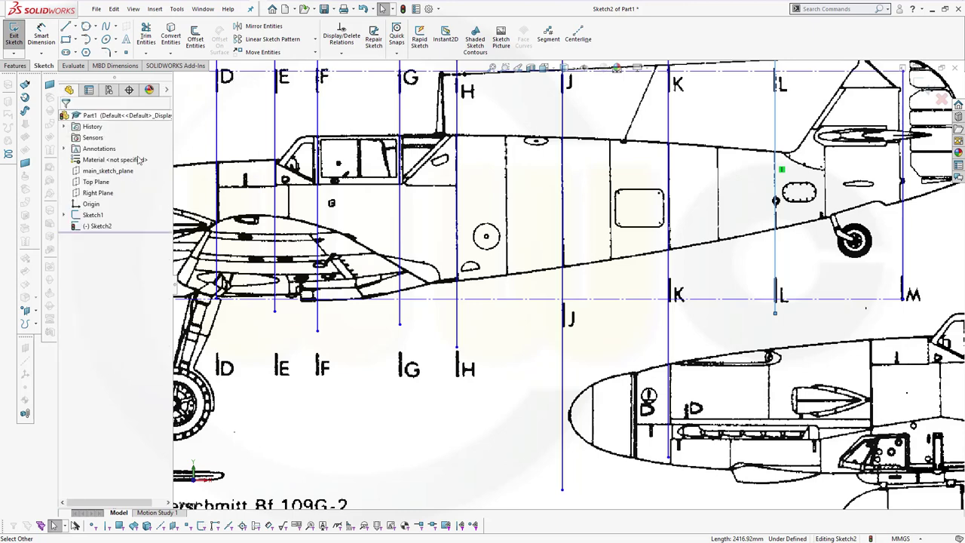
- Power-trim the upper ends of section lines B through L where they extend above the construction rectangle
scroll(280, 343, up, 3)
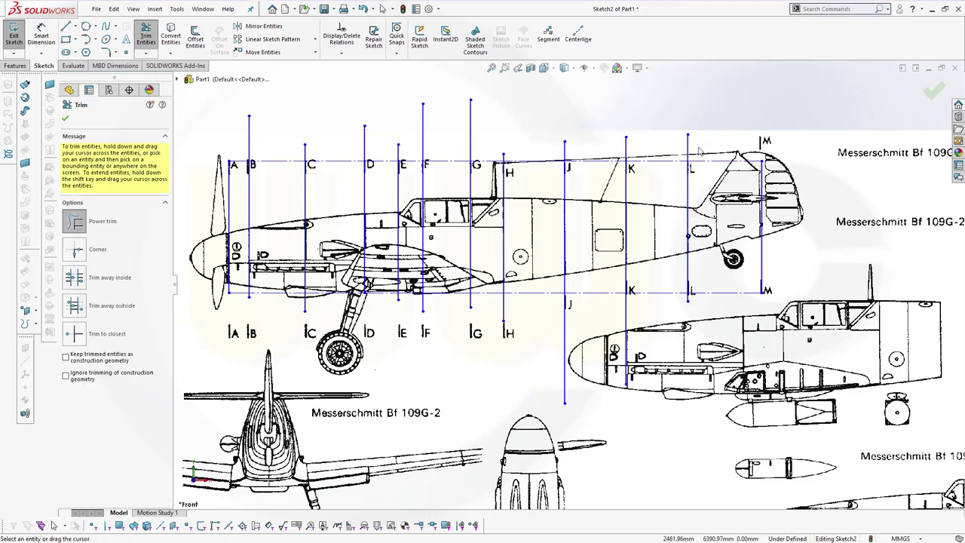
drag(700, 150, 664, 154)
mouse_move(647, 151)
mouse_down()
mouse_move(553, 154)
mouse_move(461, 129)
mouse_move(405, 154)
mouse_move(309, 153)
mouse_move(249, 138)
mouse_up()
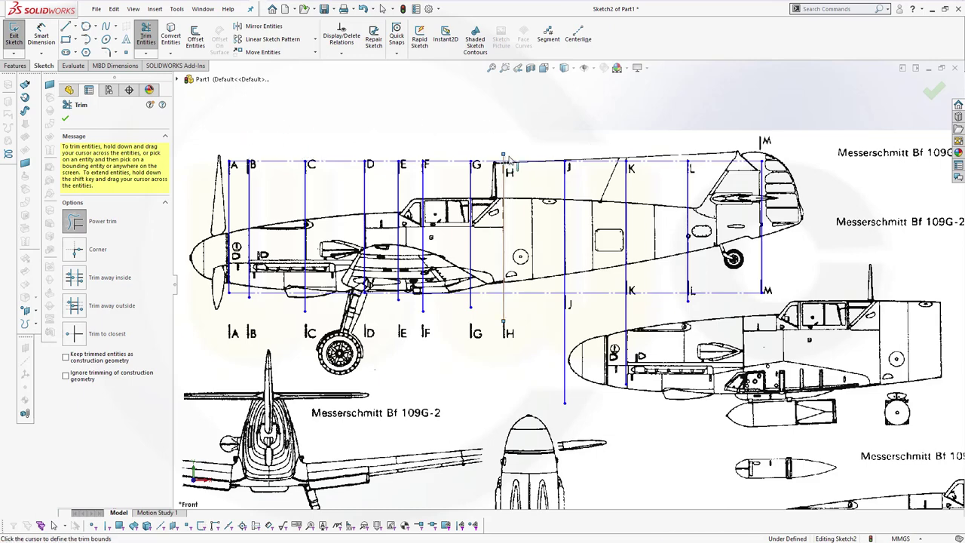
scroll(519, 181, down, 2)
scroll(519, 181, down, 4)
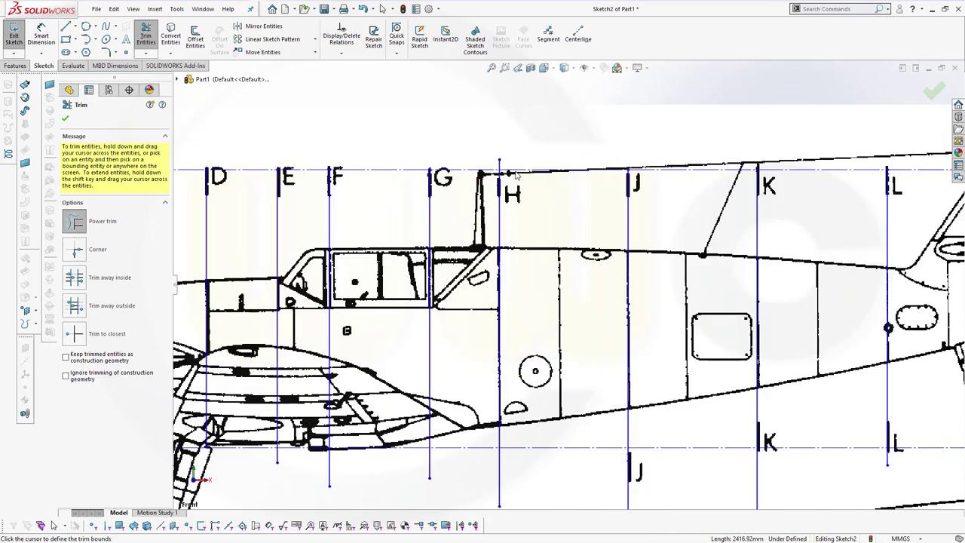
scroll(513, 245, up, 4)
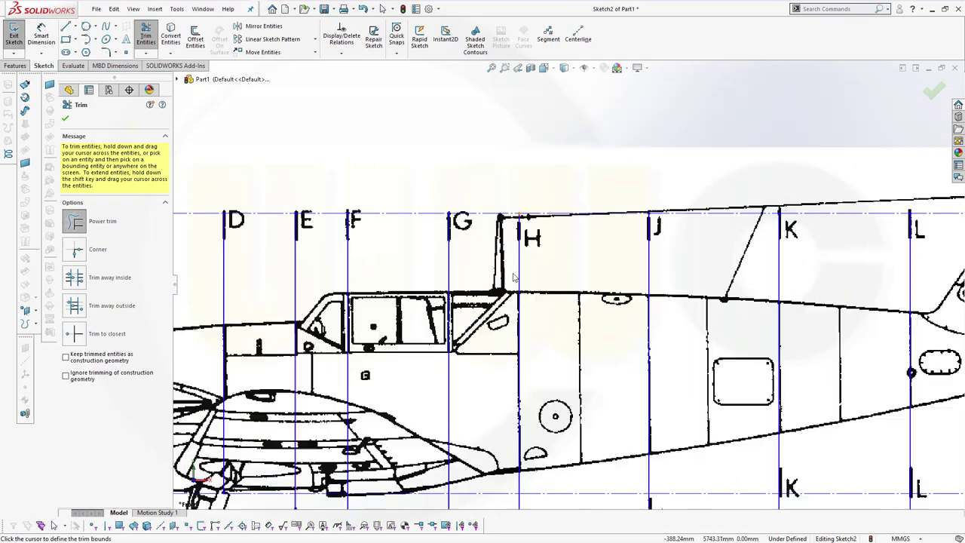
- Power-trim the lower ends of section lines B, C, E, F, G, H and J at the rectangle's bottom edge
drag(678, 430, 411, 422)
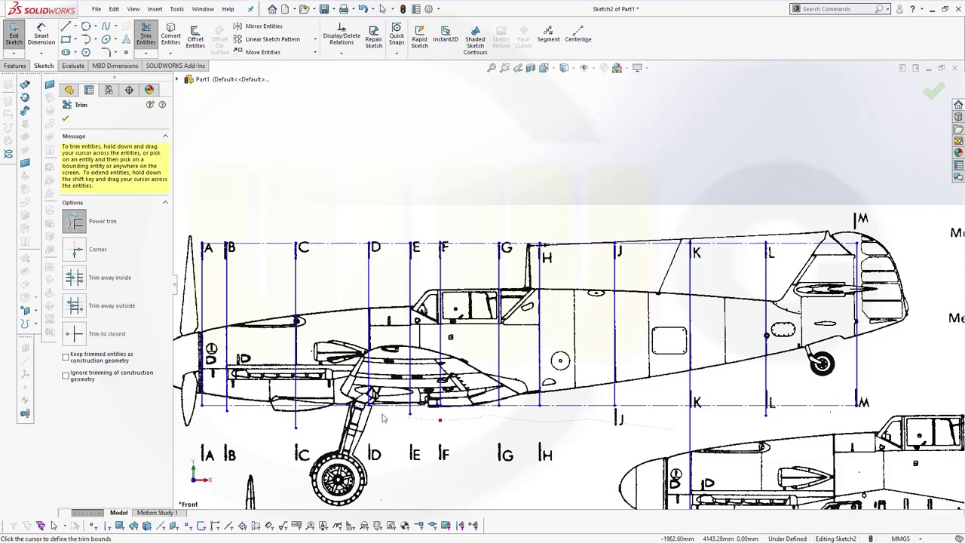
drag(289, 424, 224, 422)
scroll(211, 420, up, 3)
scroll(347, 371, down, 8)
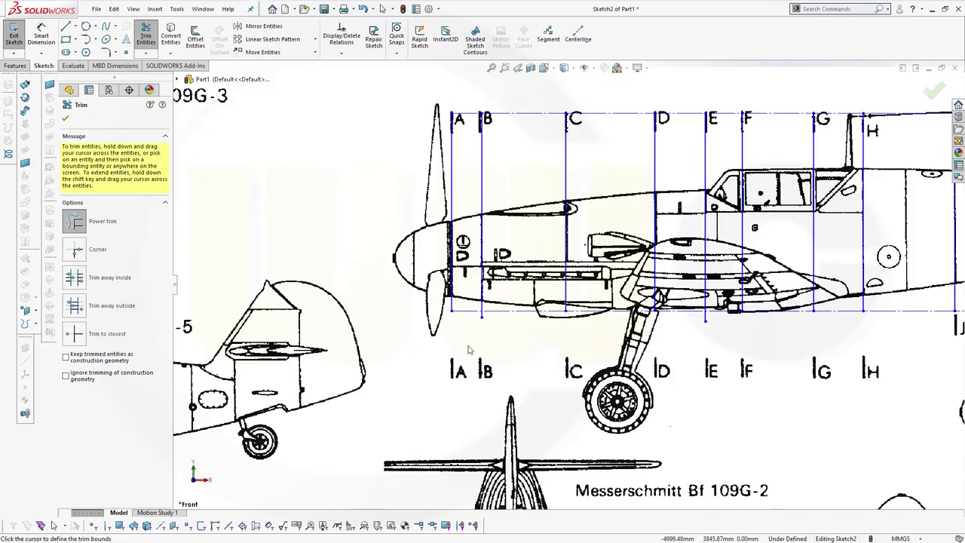
drag(506, 277, 447, 279)
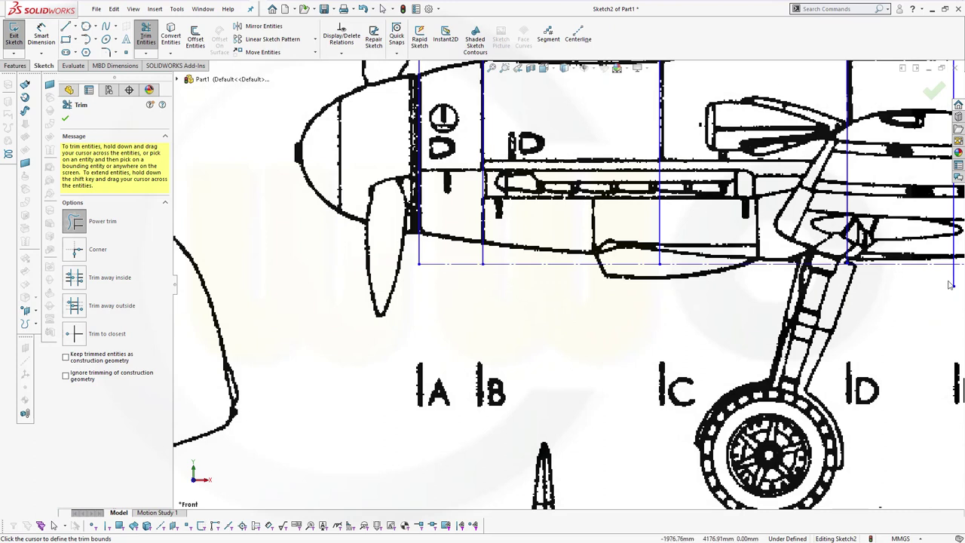
drag(960, 280, 927, 285)
mouse_move(910, 323)
ctrl+middle_down()
mouse_move(506, 349)
mouse_move(451, 321)
mouse_move(309, 291)
mouse_move(254, 308)
mouse_move(324, 312)
ctrl+middle_up()
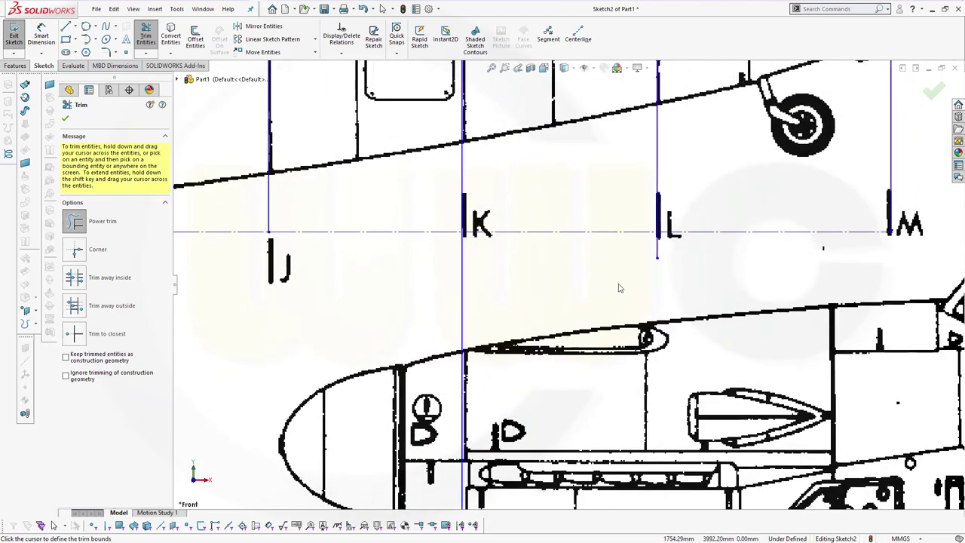
- Trim the lower ends of section lines K and L at the rectangle's bottom edge, then exit the sketch
drag(549, 259, 435, 261)
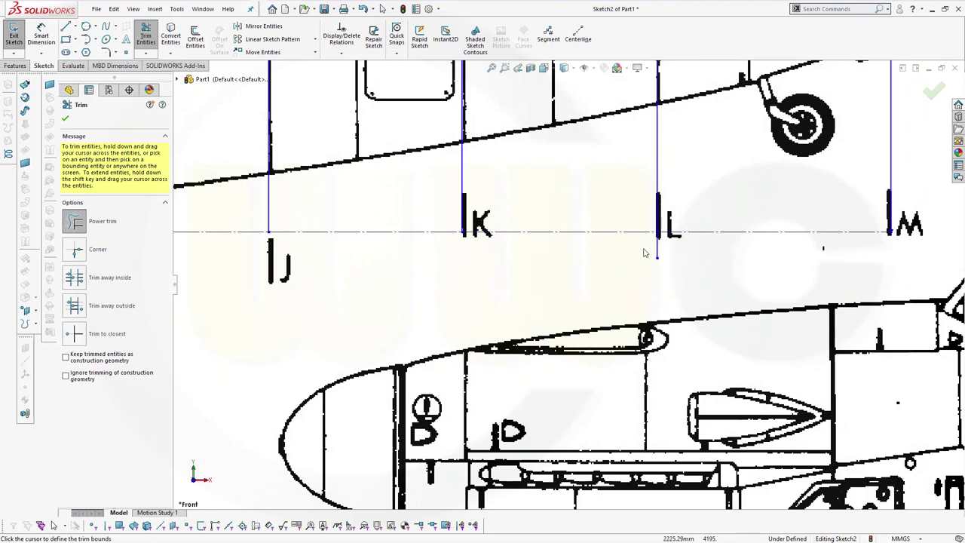
drag(640, 250, 717, 276)
key(z)
key(z)
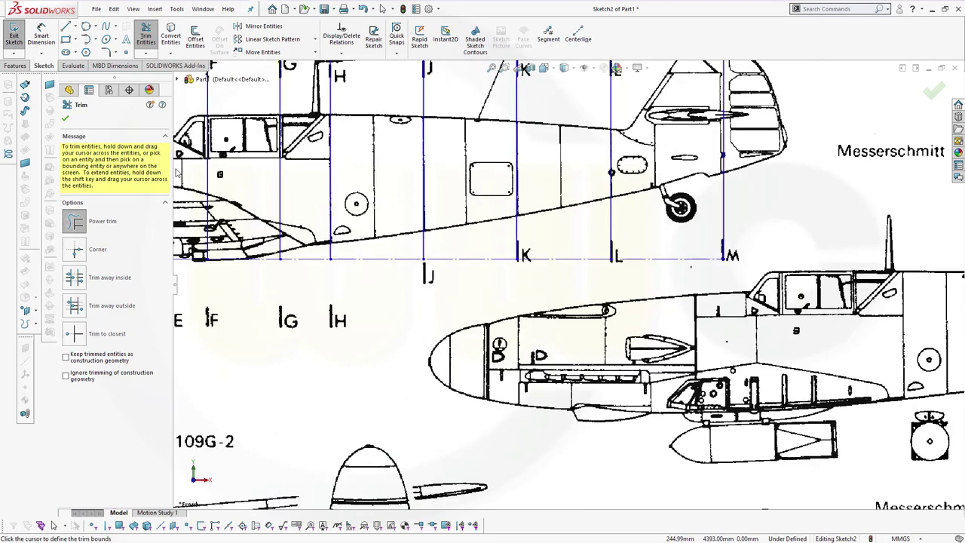
click(66, 119)
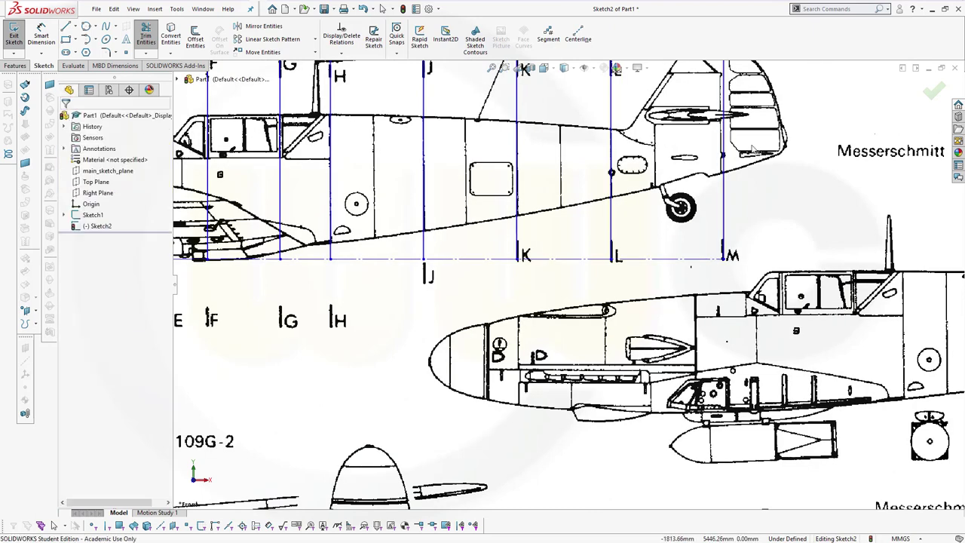
click(929, 88)
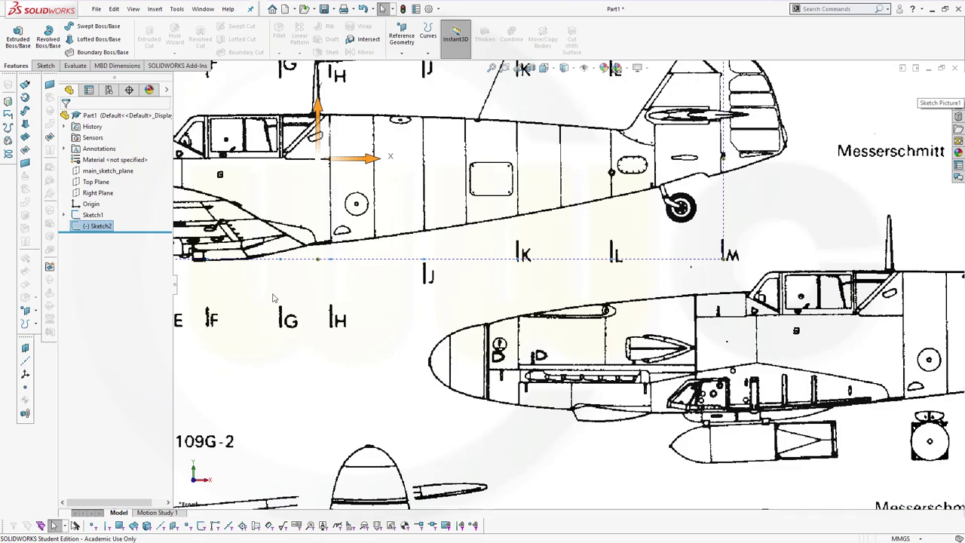
- Rename Sketch1, which holds the blueprint picture, as image_sketch
scroll(309, 302, up, 8)
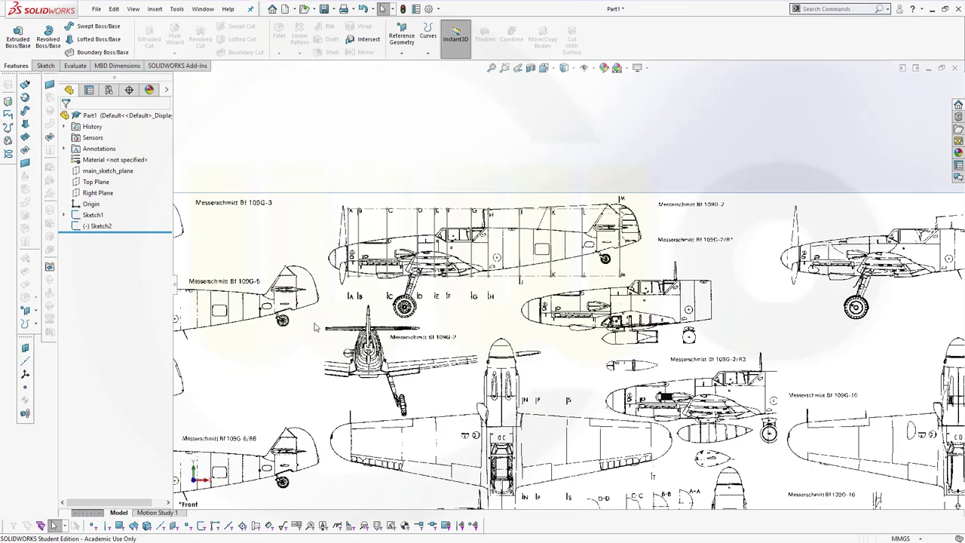
scroll(245, 354, down, 2)
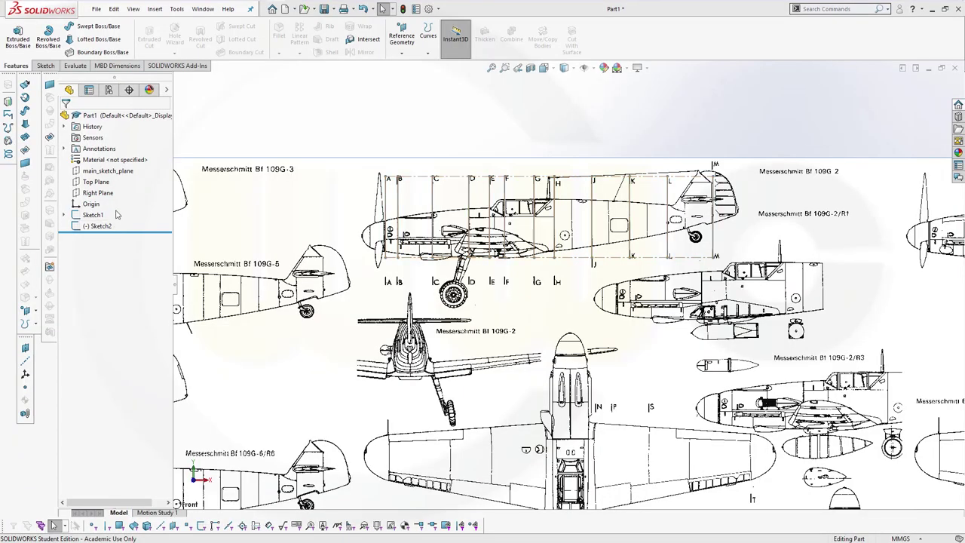
click(93, 216)
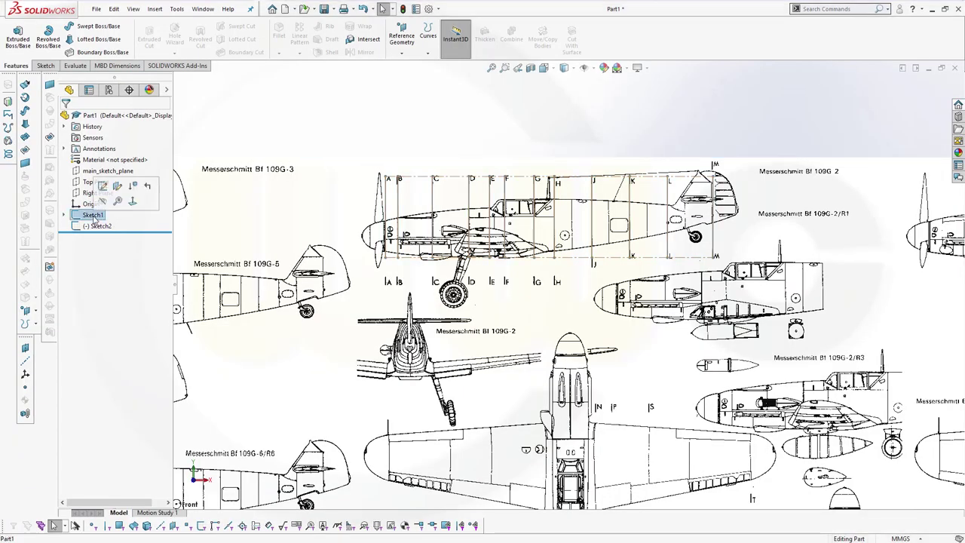
click(93, 216)
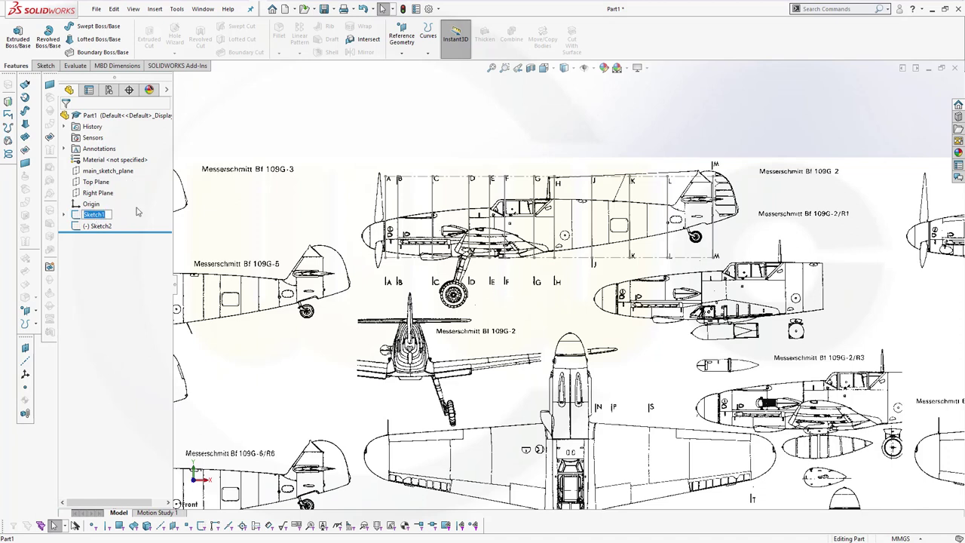
key(BackSpace)
text(image_sketch)
key(Return)
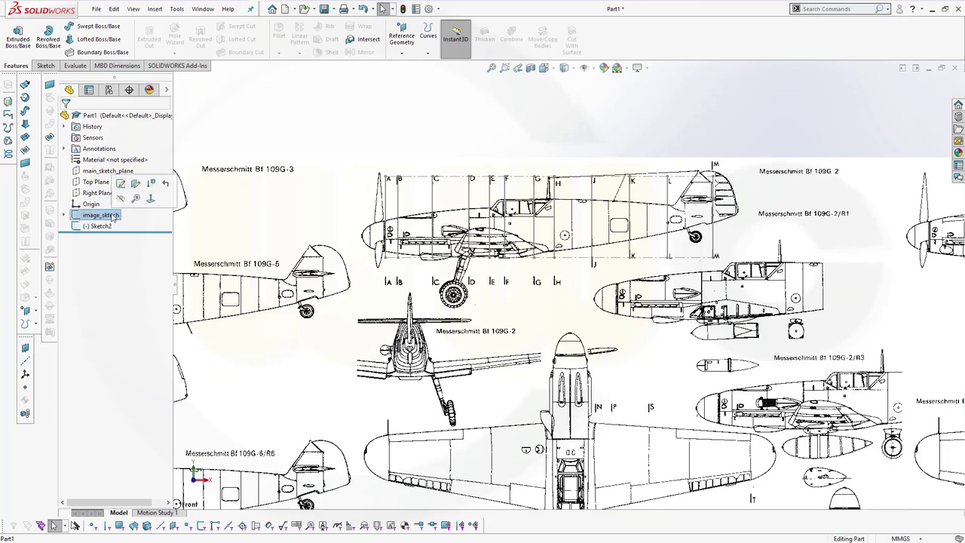
- Correct the blueprint picture sketch's name to image_sketch and rename Sketch2 as plan_reference_sketch
click(112, 216)
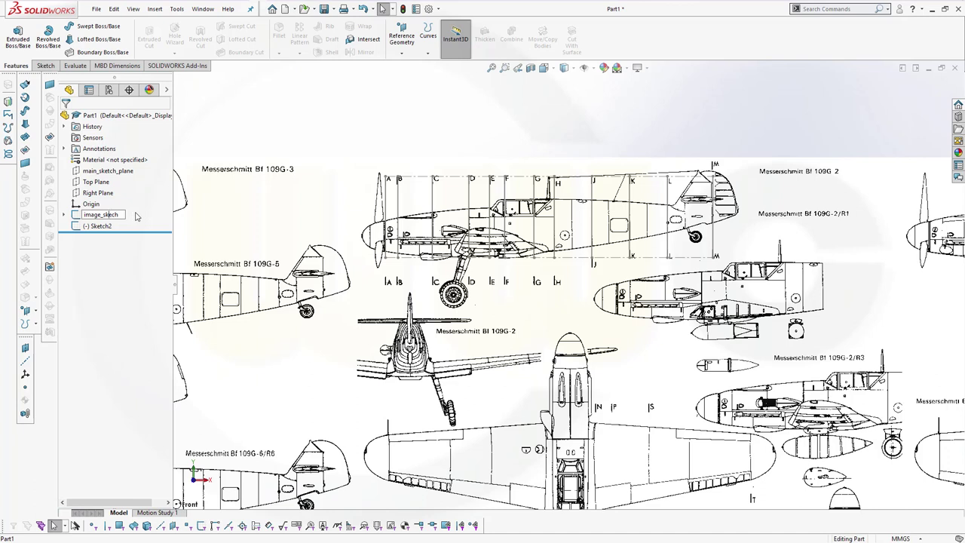
key(Return)
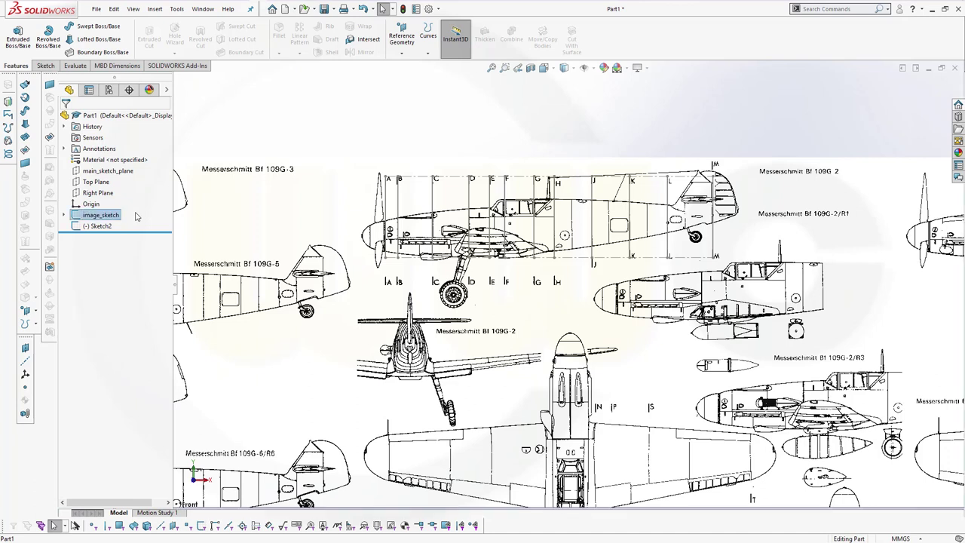
click(98, 227)
click(103, 232)
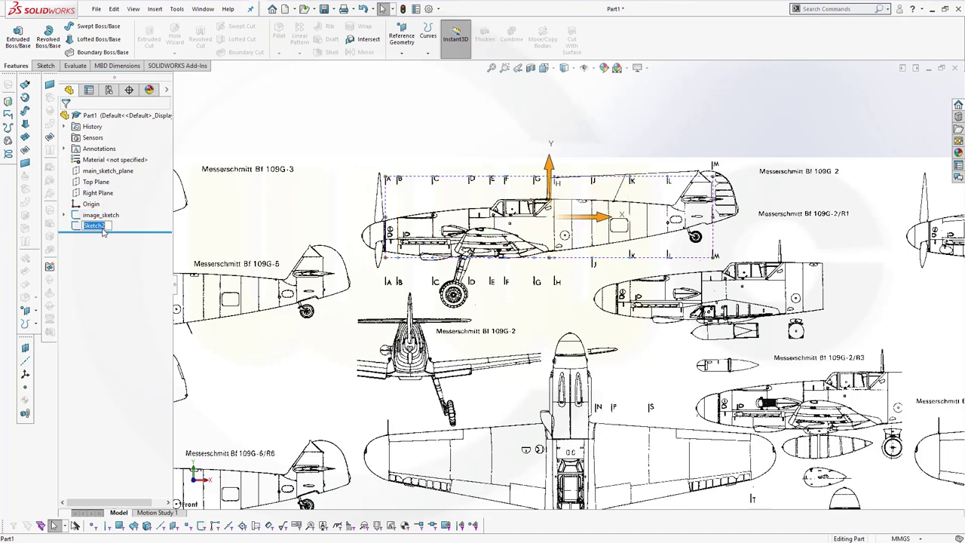
text(plan_reference_s)
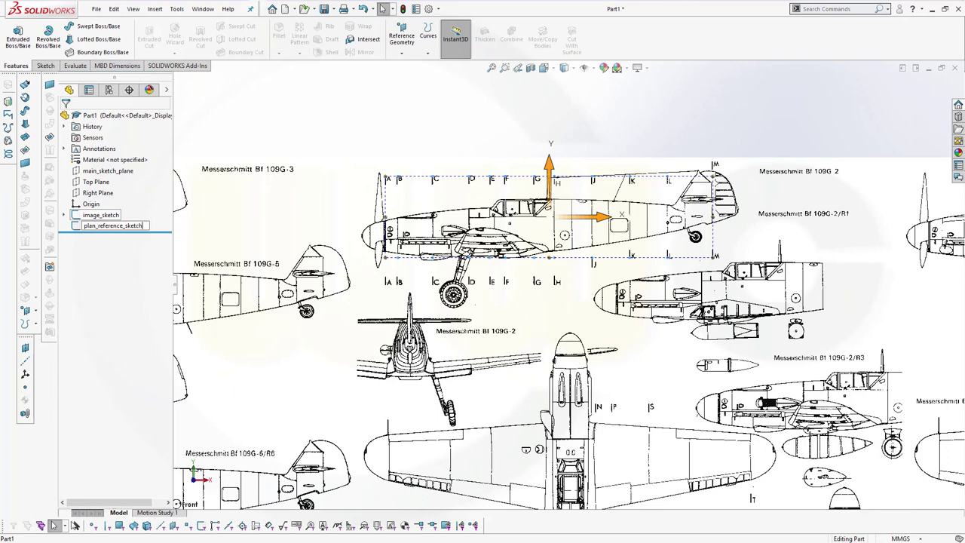
key(Return)
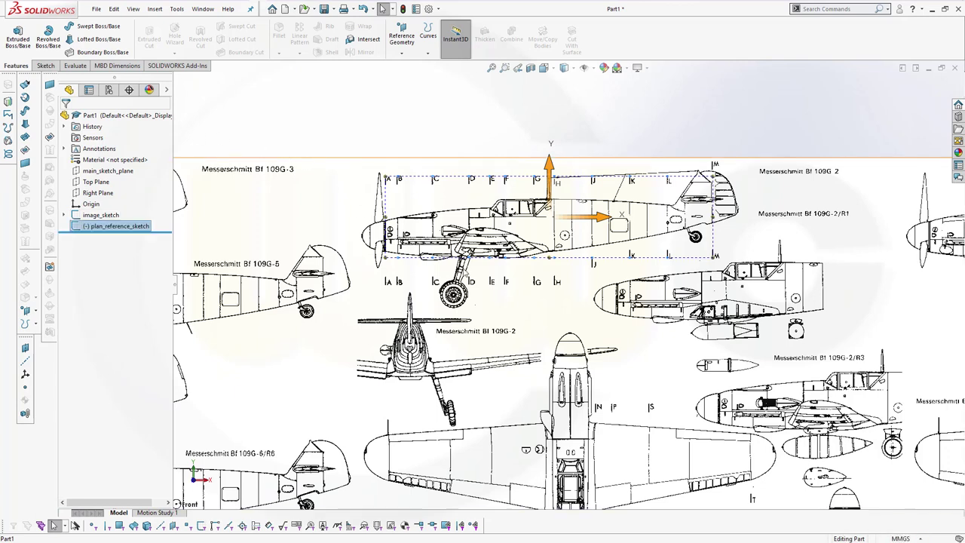
click(455, 121)
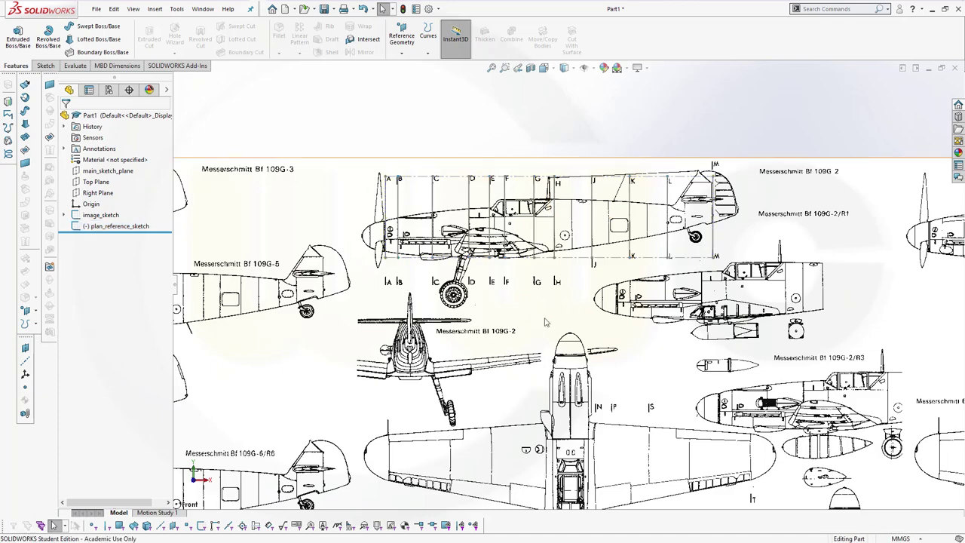
scroll(543, 322, up, 1)
scroll(541, 323, down, 1)
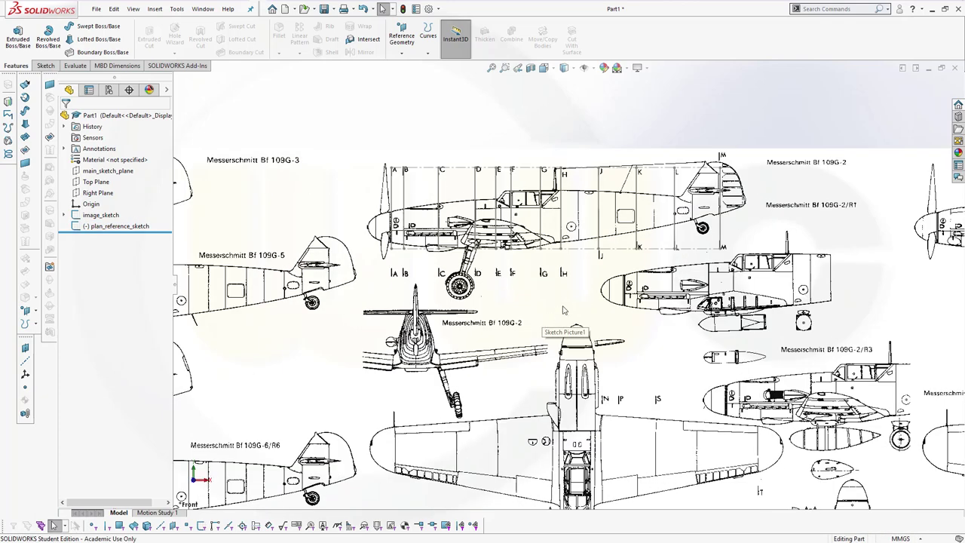
scroll(563, 309, up, 3)
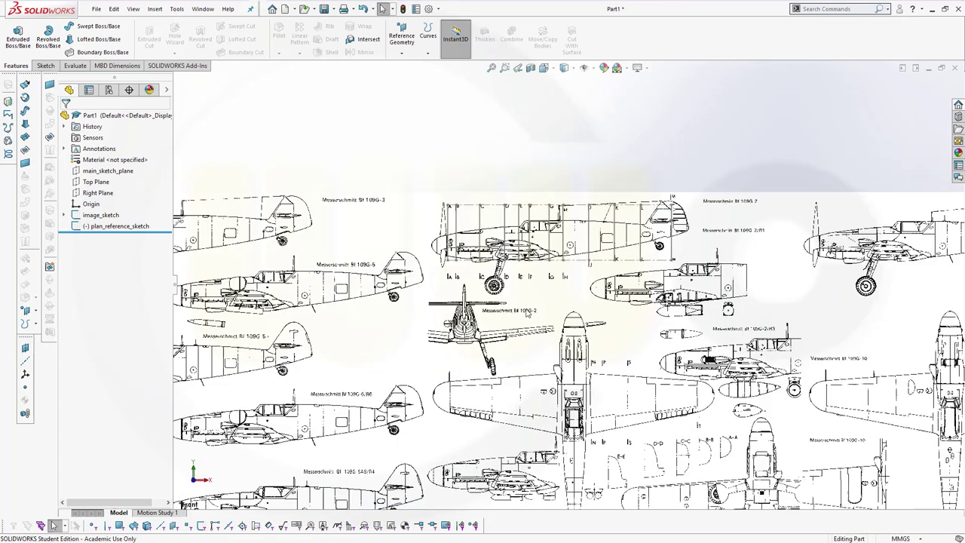
scroll(528, 312, up, 4)
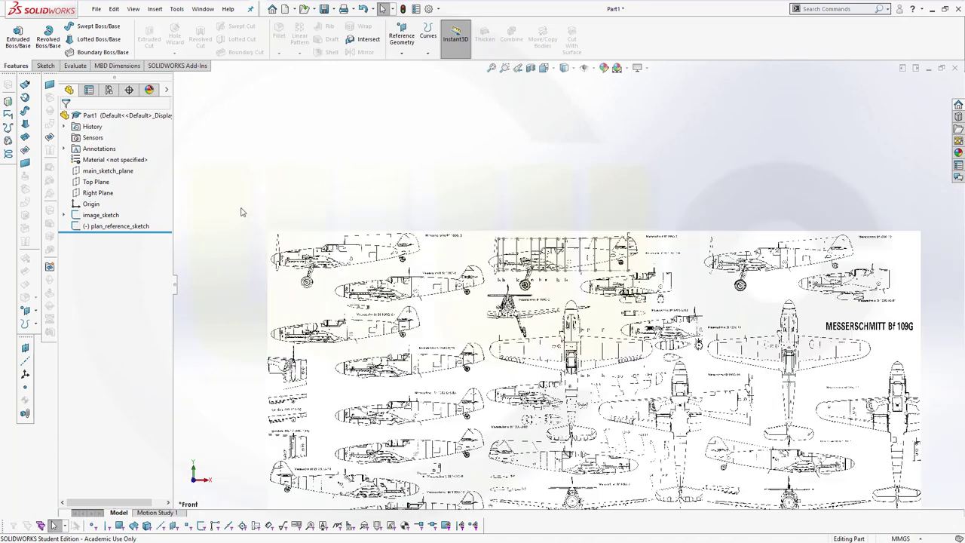
scroll(314, 239, down, 2)
scroll(660, 346, down, 1)
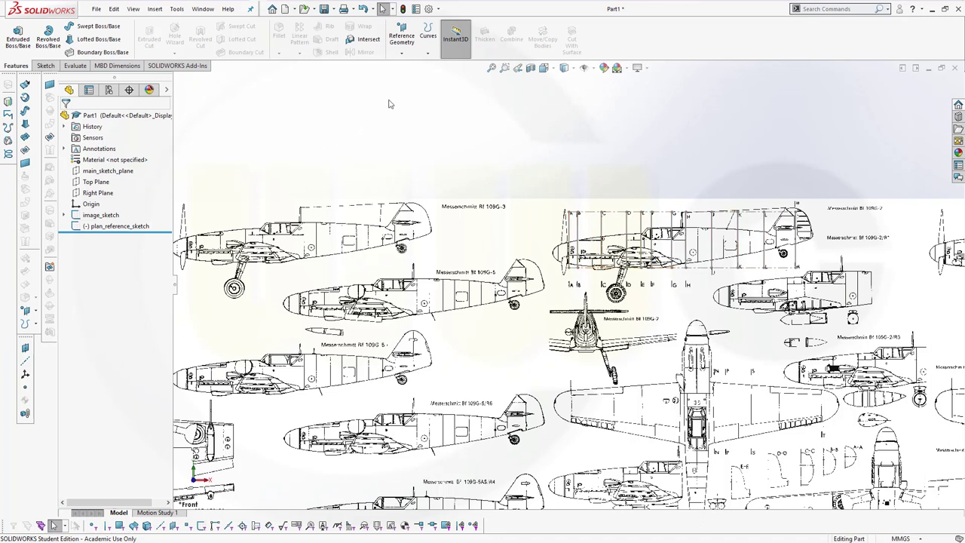
click(403, 52)
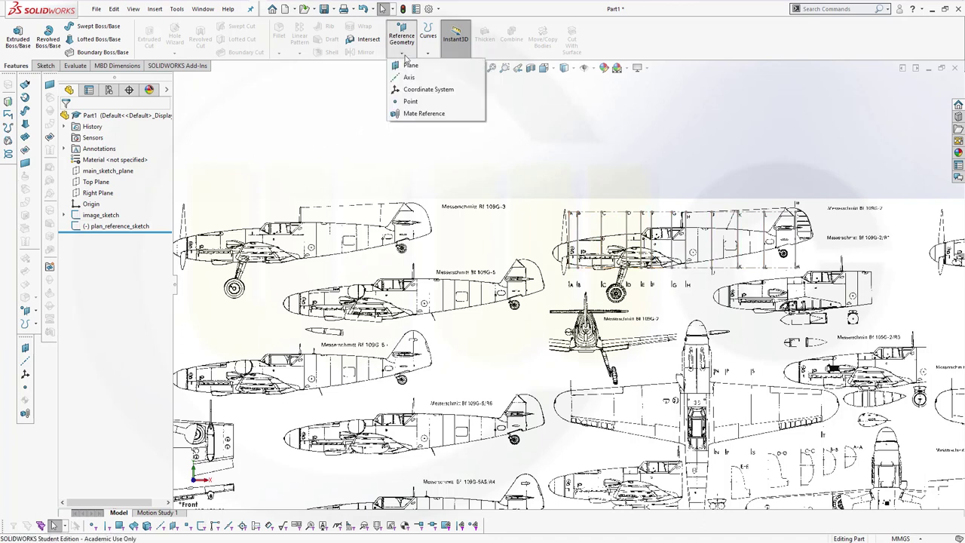
click(408, 66)
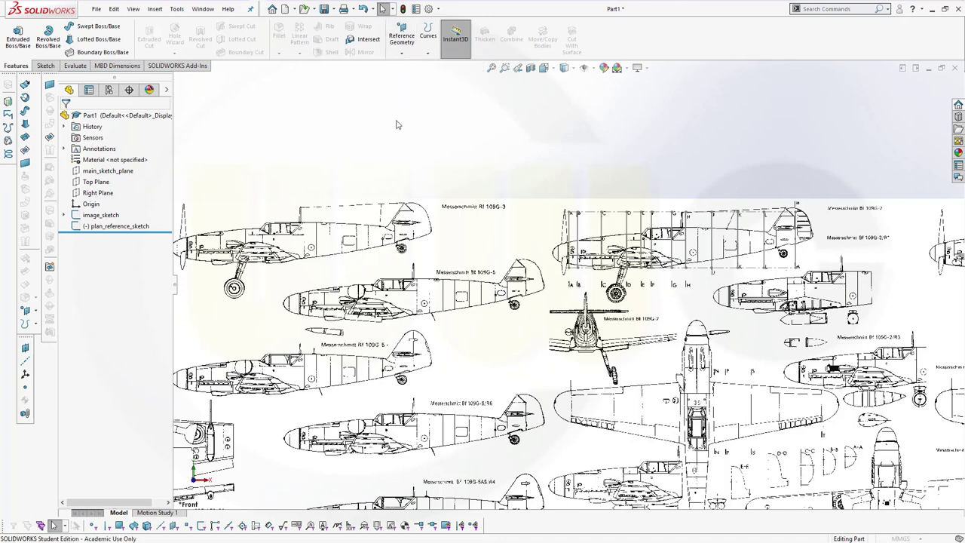
key(p)
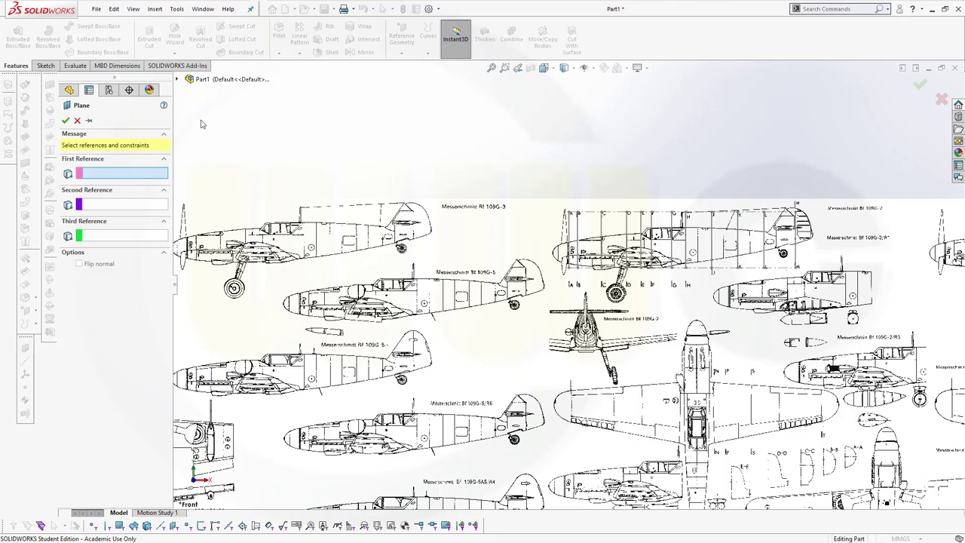
click(177, 80)
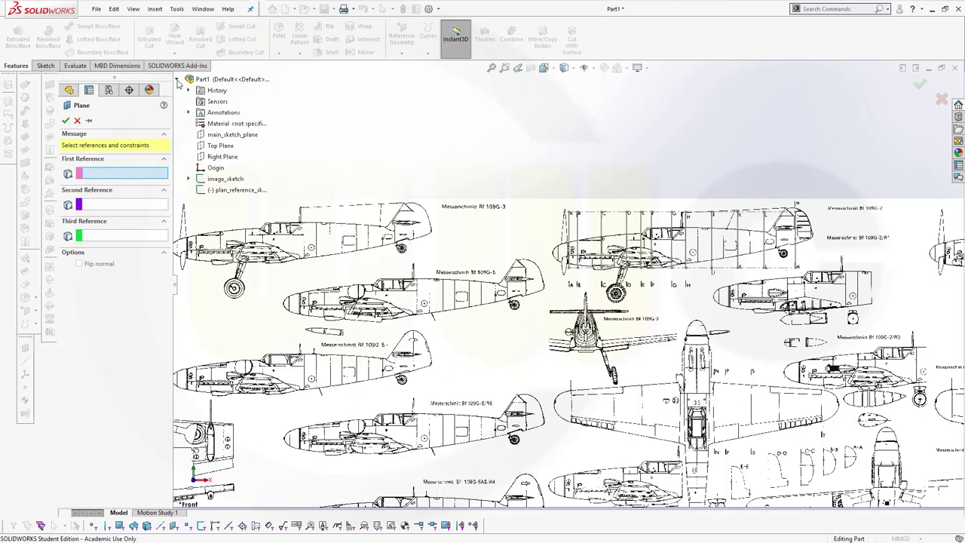
click(223, 157)
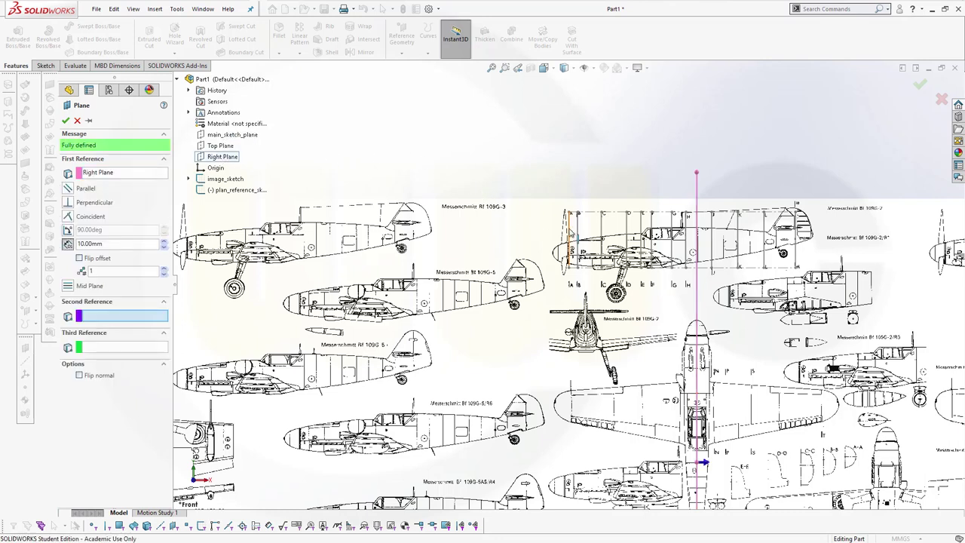
click(568, 238)
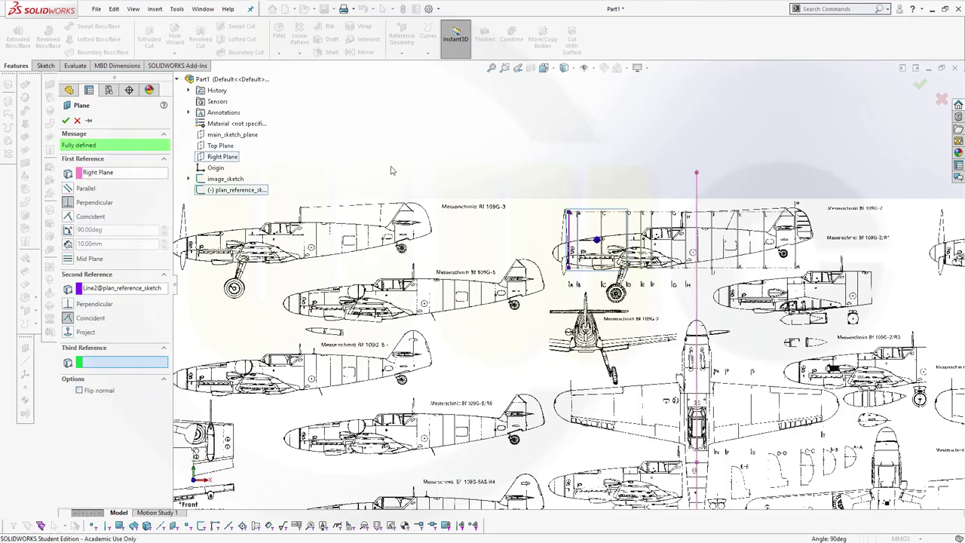
click(69, 305)
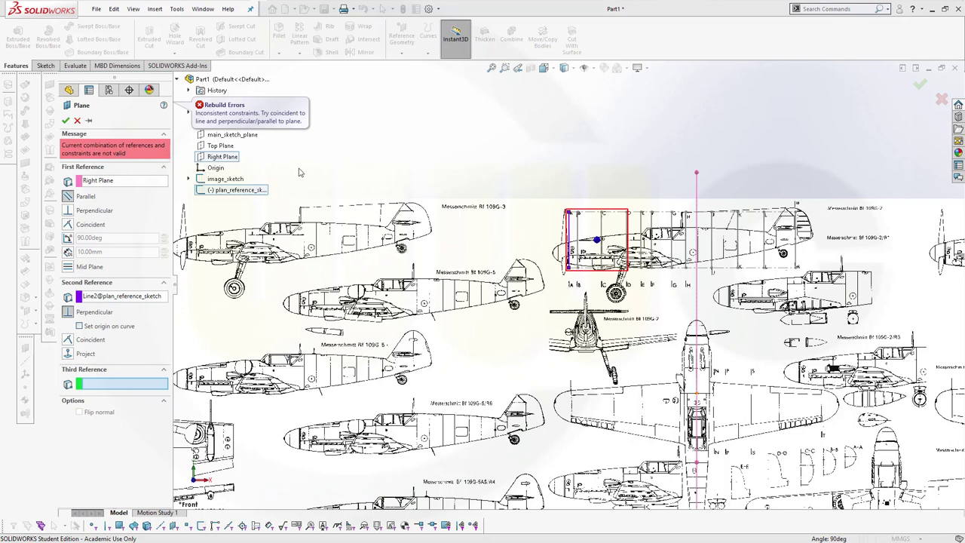
click(77, 120)
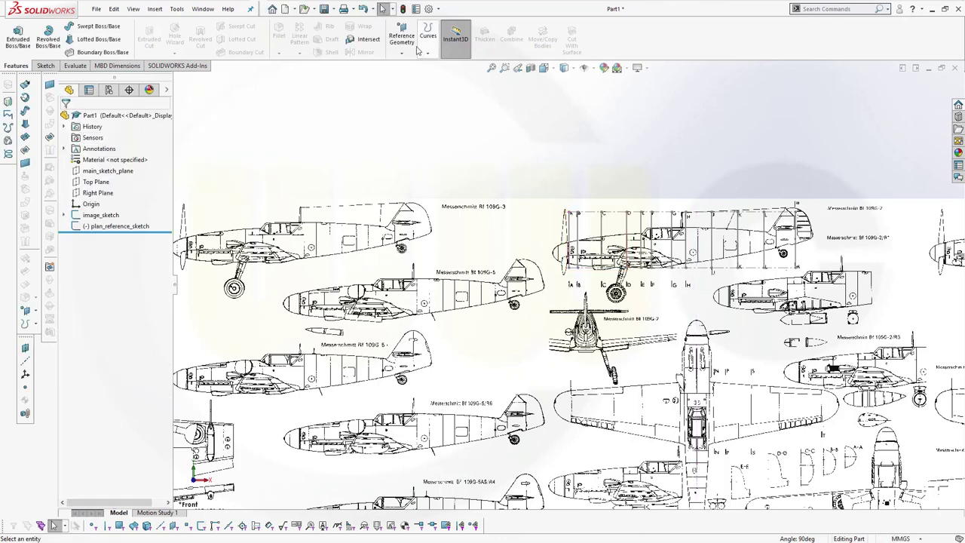
- Create a reference plane perpendicular to main_sketch_plane and coincident with section line A of the plan reference sketch
click(401, 34)
click(409, 65)
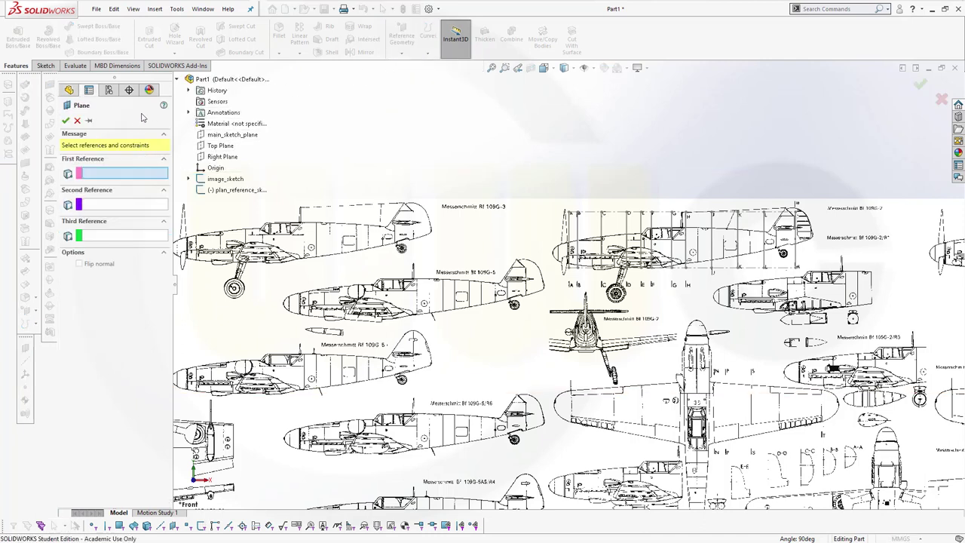
click(243, 138)
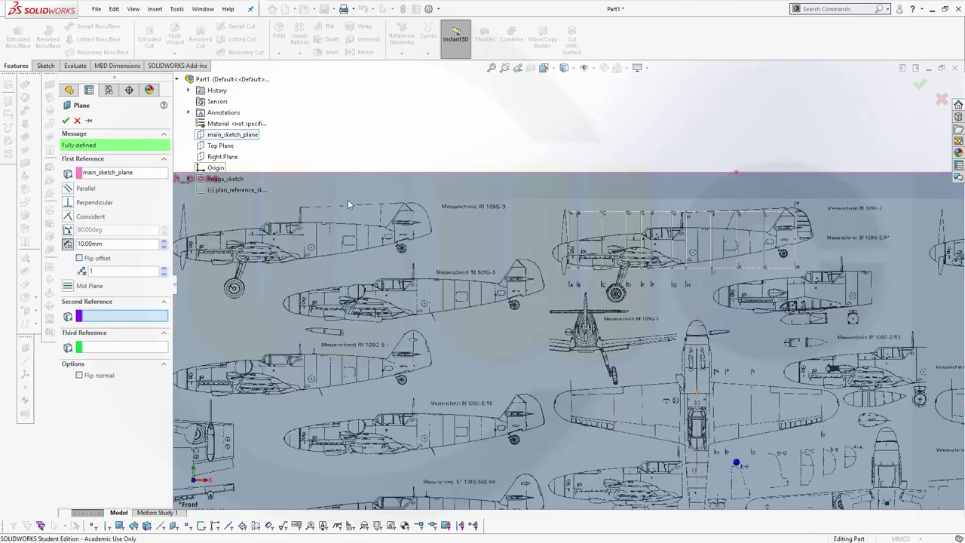
click(569, 234)
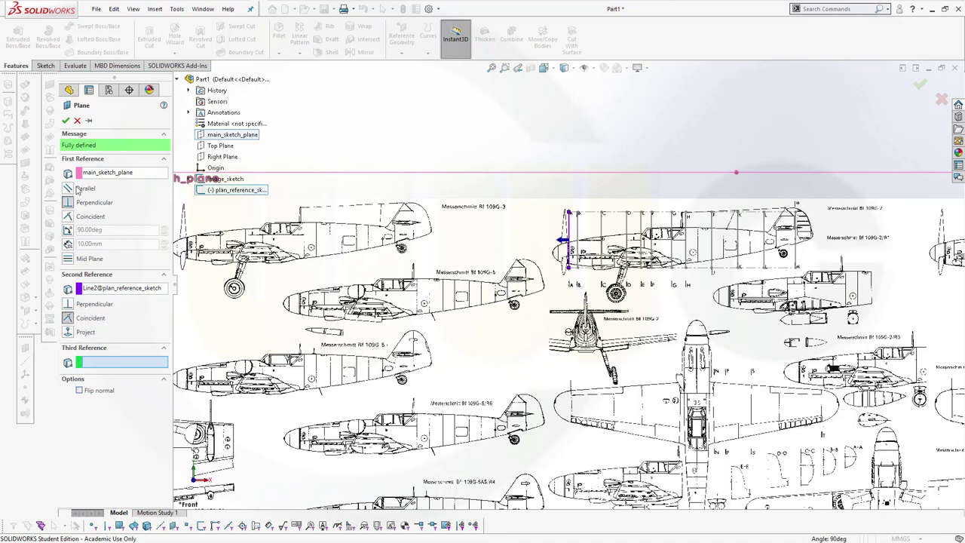
click(66, 121)
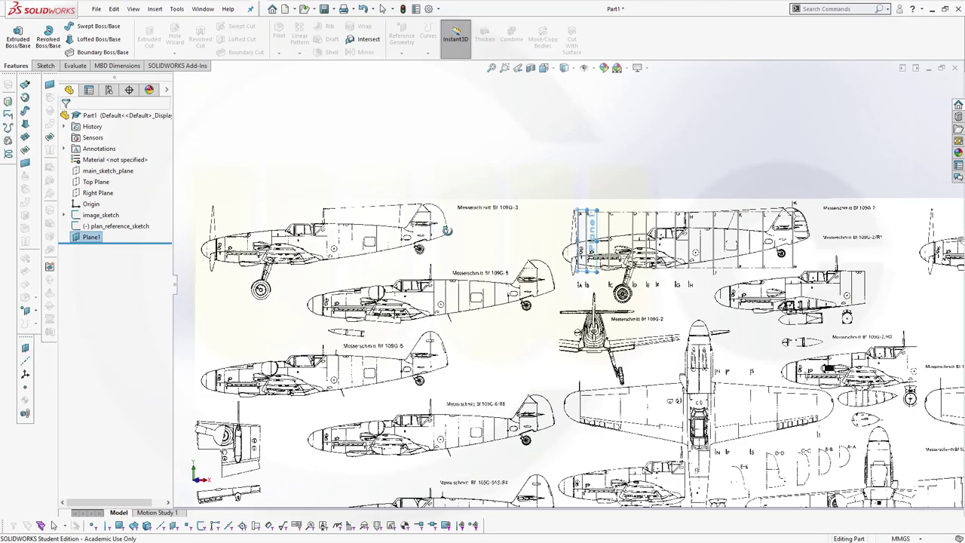
middle_drag(434, 230, 407, 230)
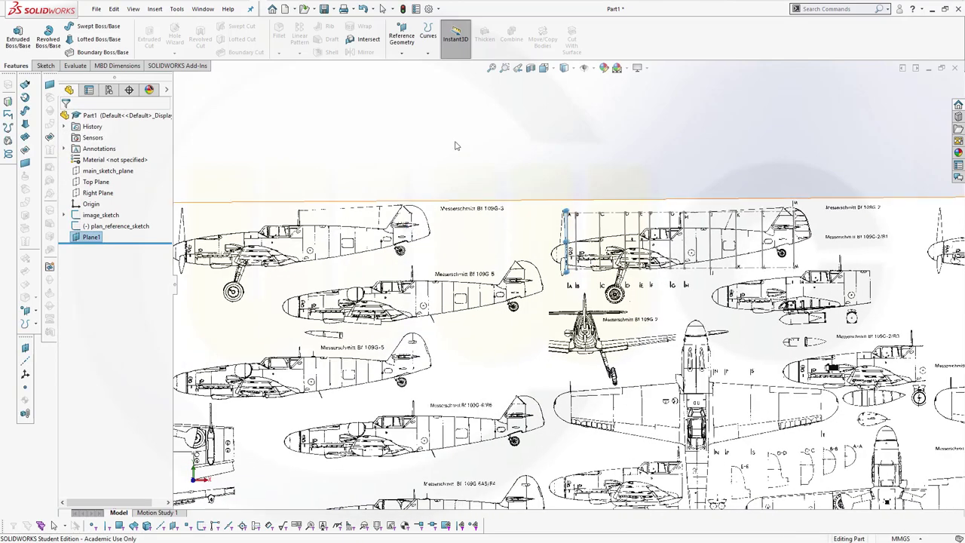
- Create a reference plane perpendicular to main_sketch_plane and coincident with section line B, replacing the preselected first reference
click(404, 35)
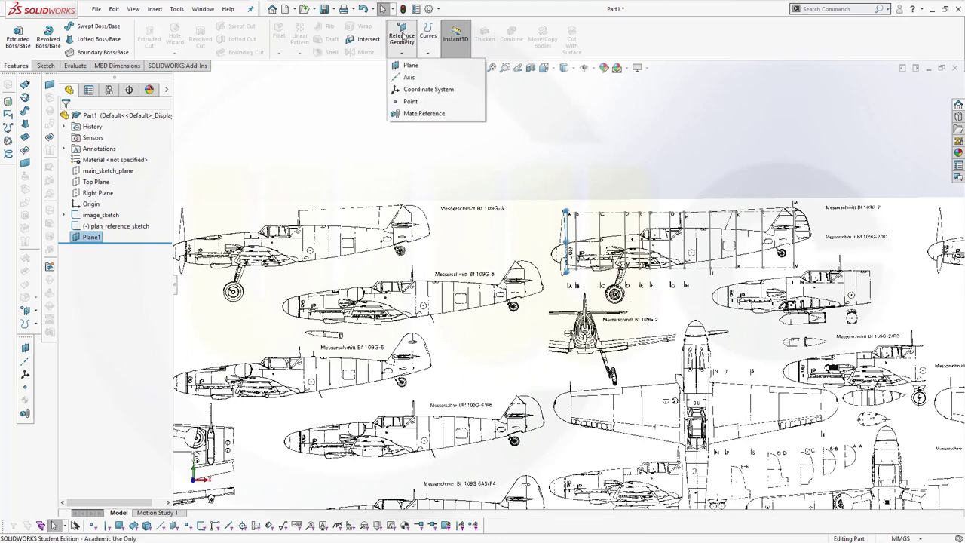
click(409, 64)
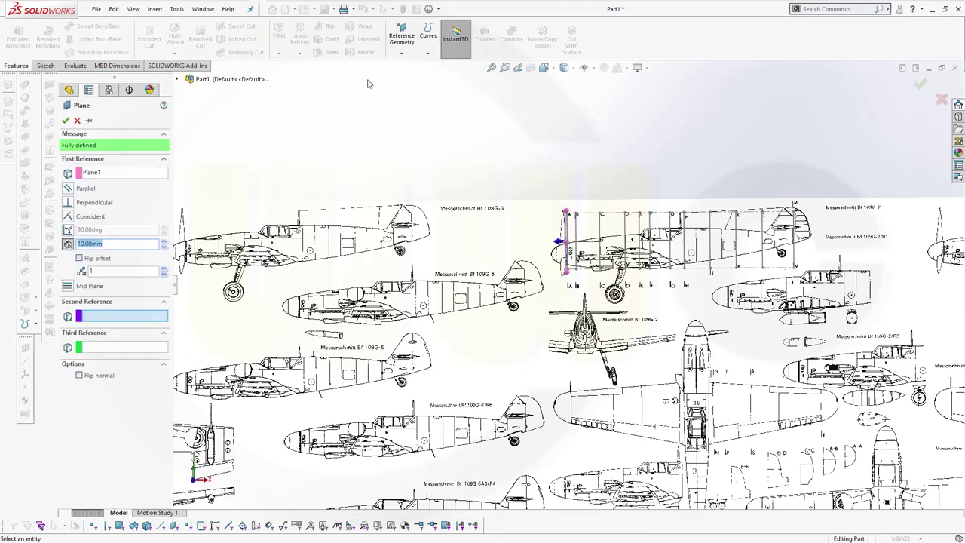
right_click(100, 175)
click(126, 182)
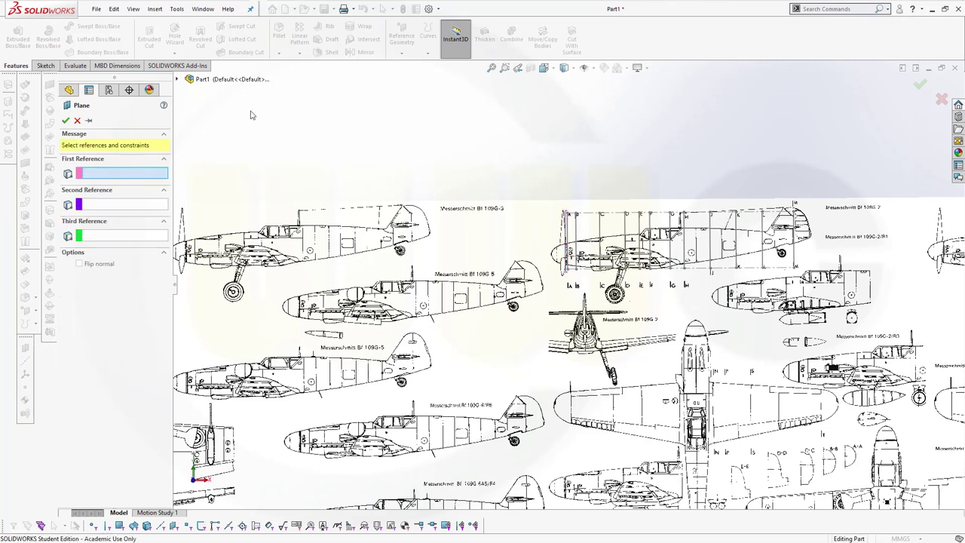
click(177, 79)
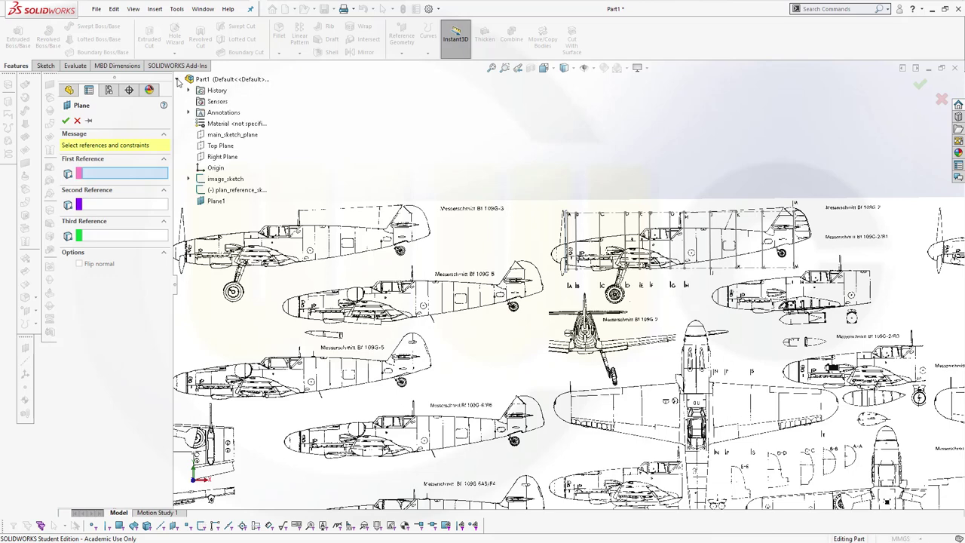
click(233, 134)
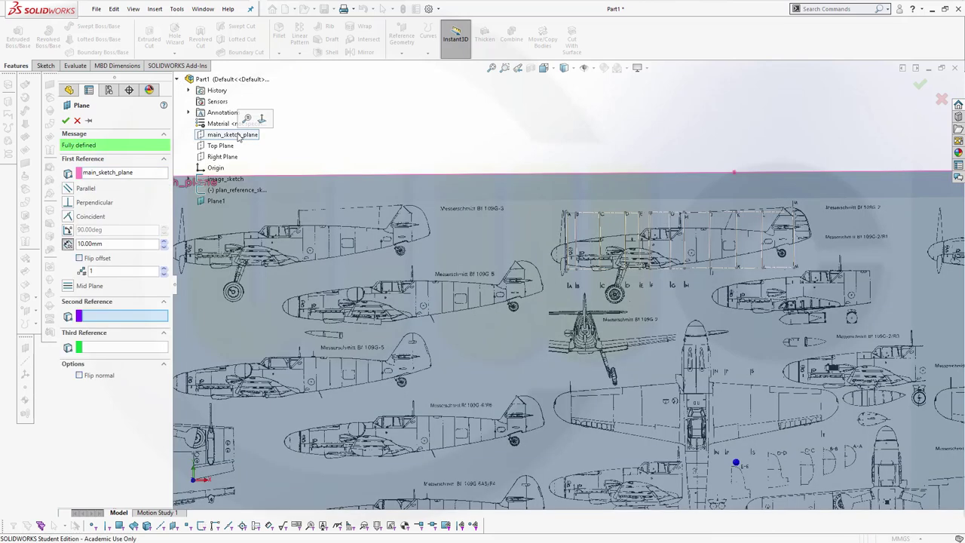
click(577, 234)
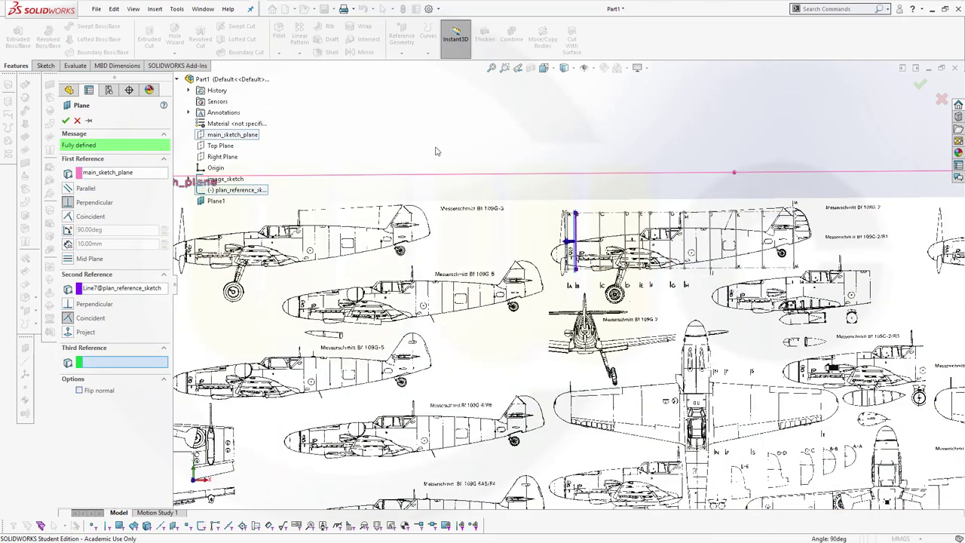
click(65, 121)
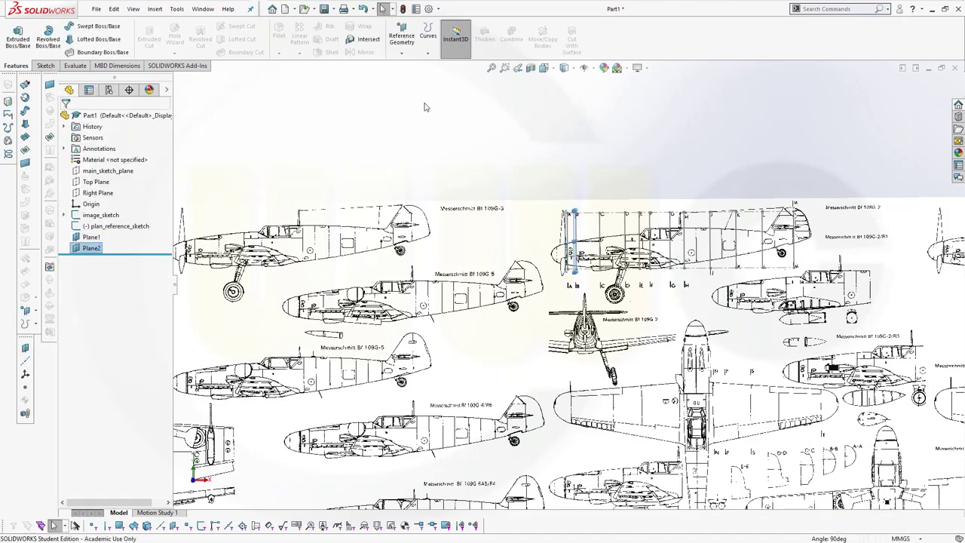
- Create a reference plane perpendicular to main_sketch_plane and coincident with section line C, replacing the preselected first reference
click(402, 53)
click(405, 67)
click(101, 174)
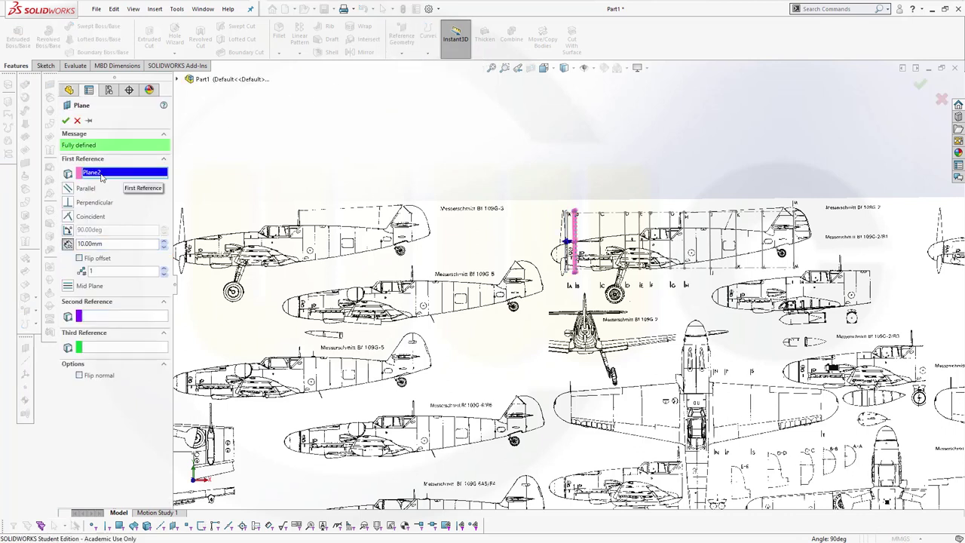
key(Delete)
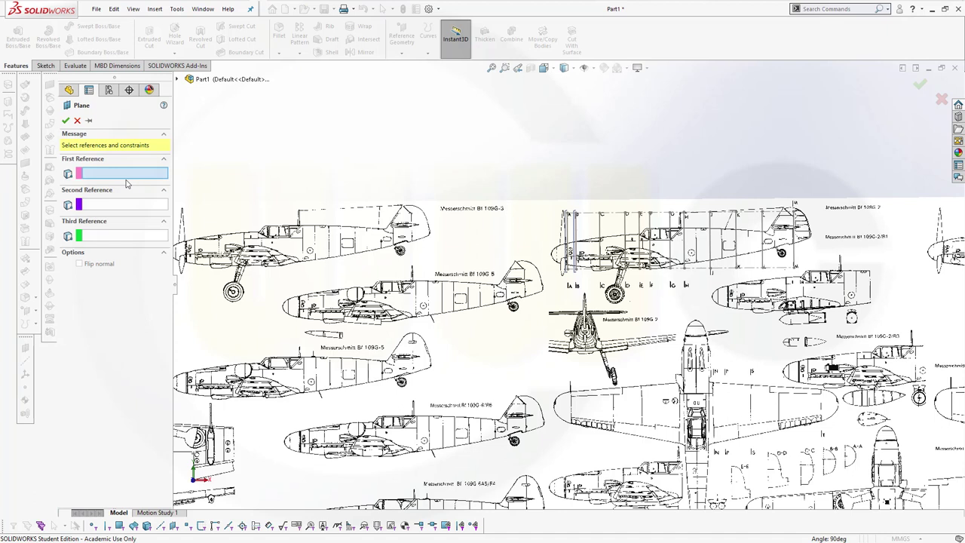
click(201, 79)
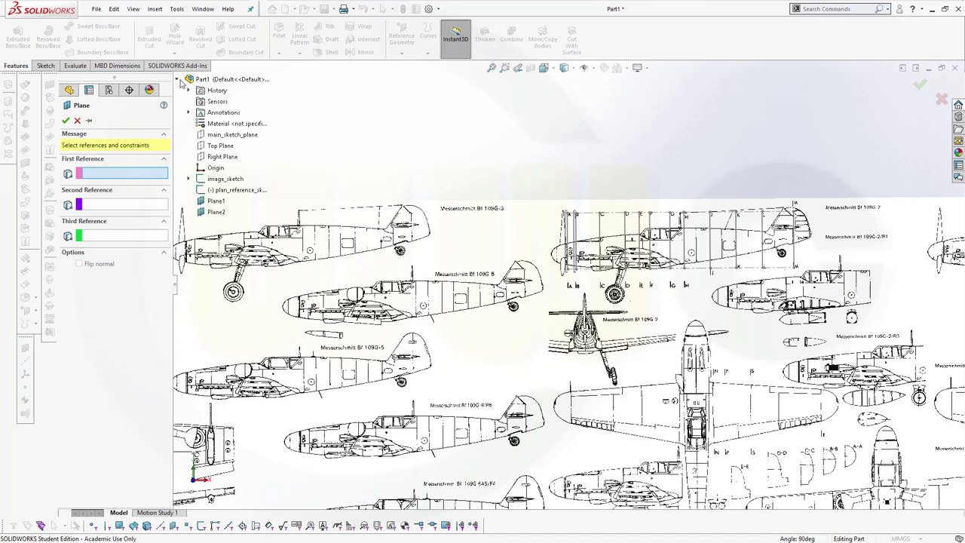
click(244, 136)
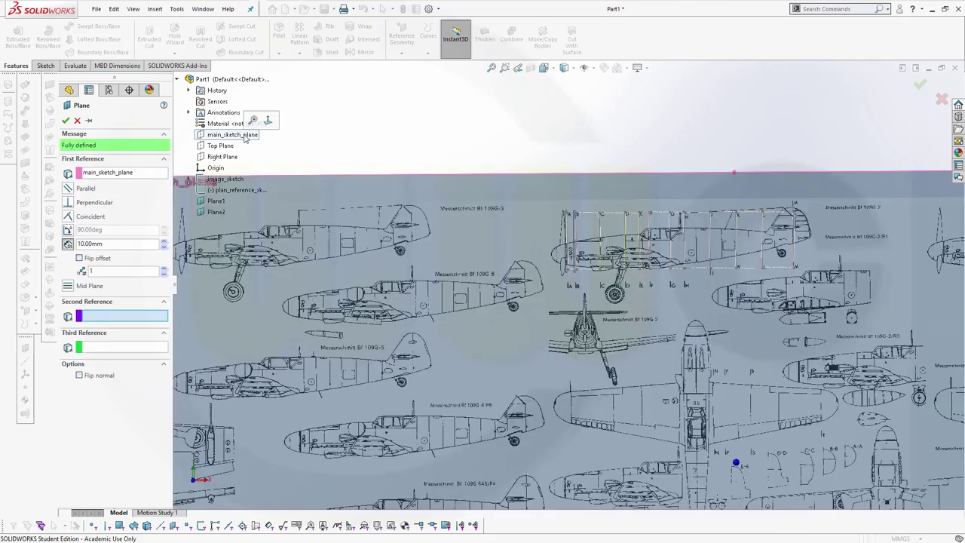
click(600, 235)
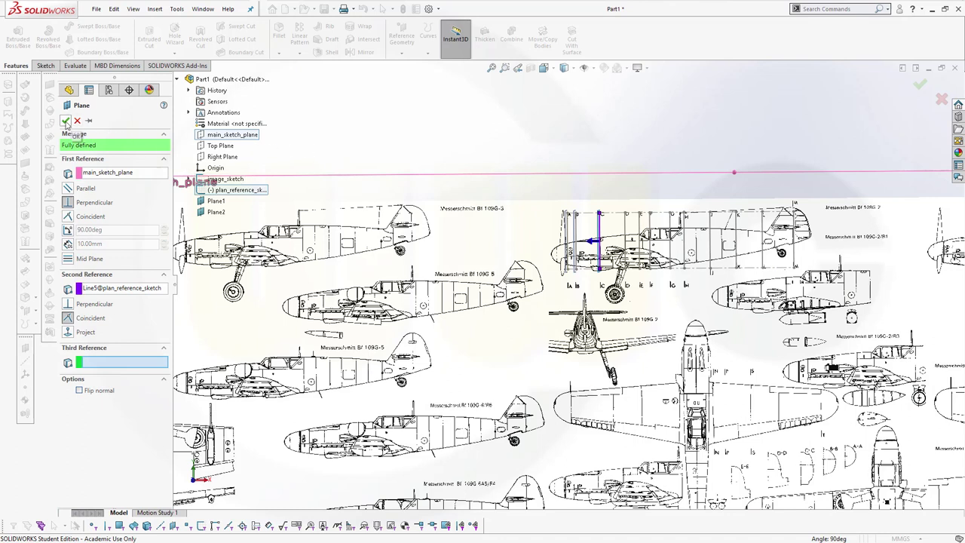
key(Return)
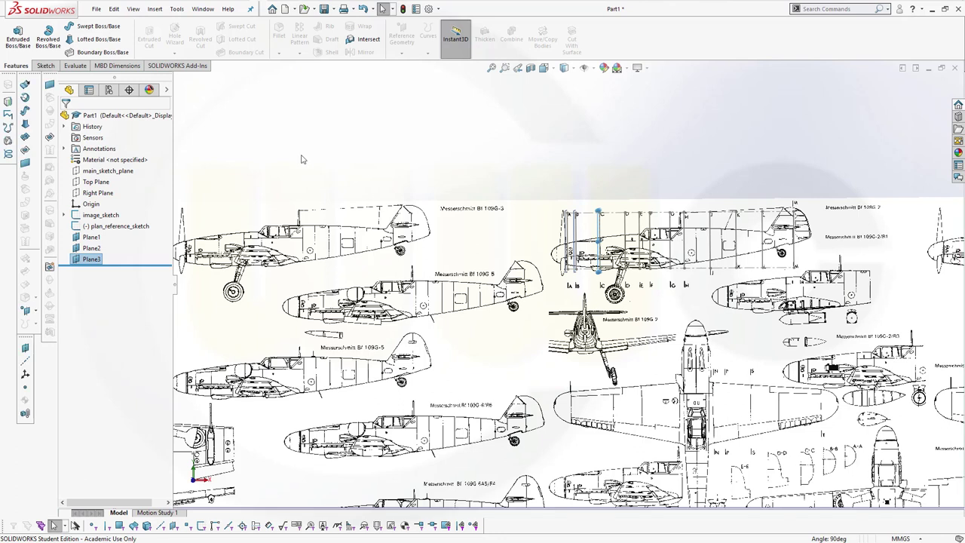
click(286, 151)
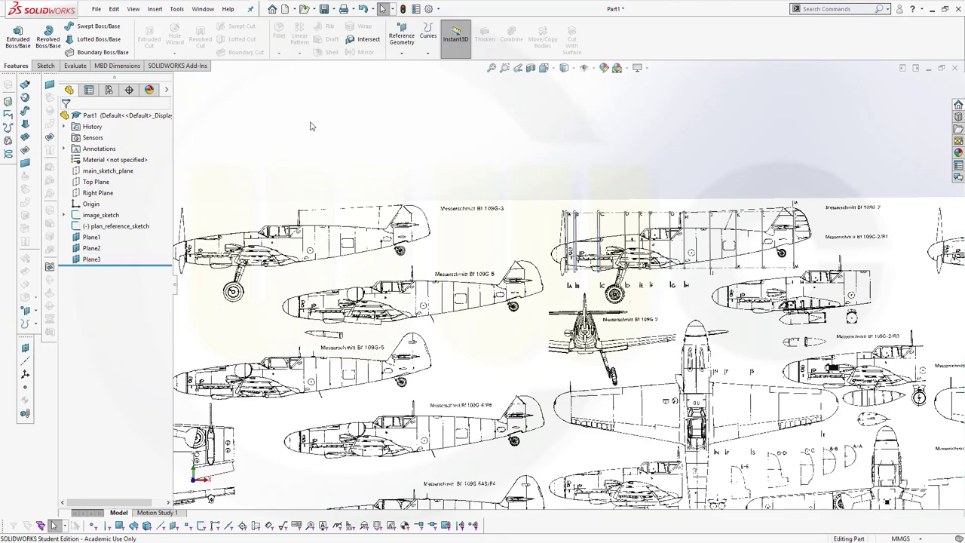
- Create a reference plane perpendicular to main_sketch_plane and coincident with section line D of the plan reference sketch
click(402, 45)
click(405, 66)
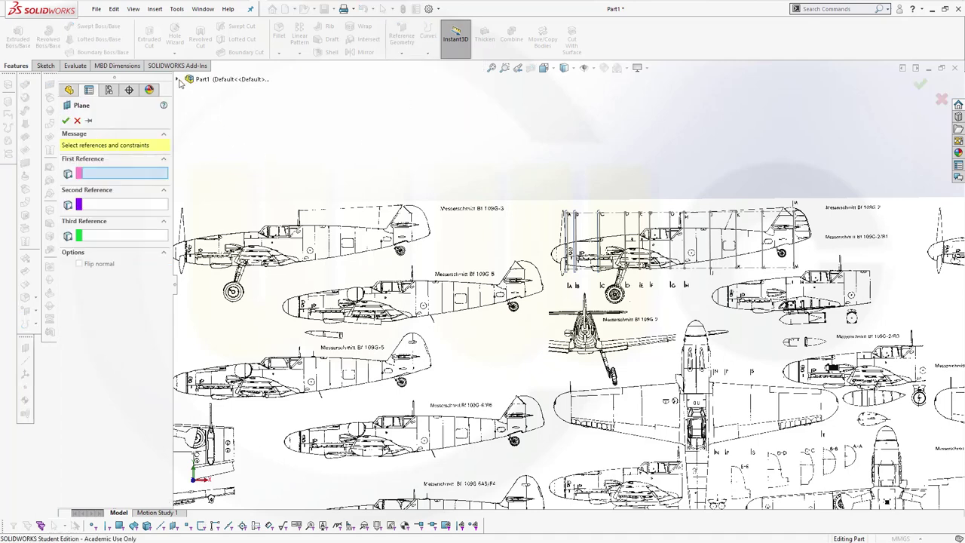
click(178, 79)
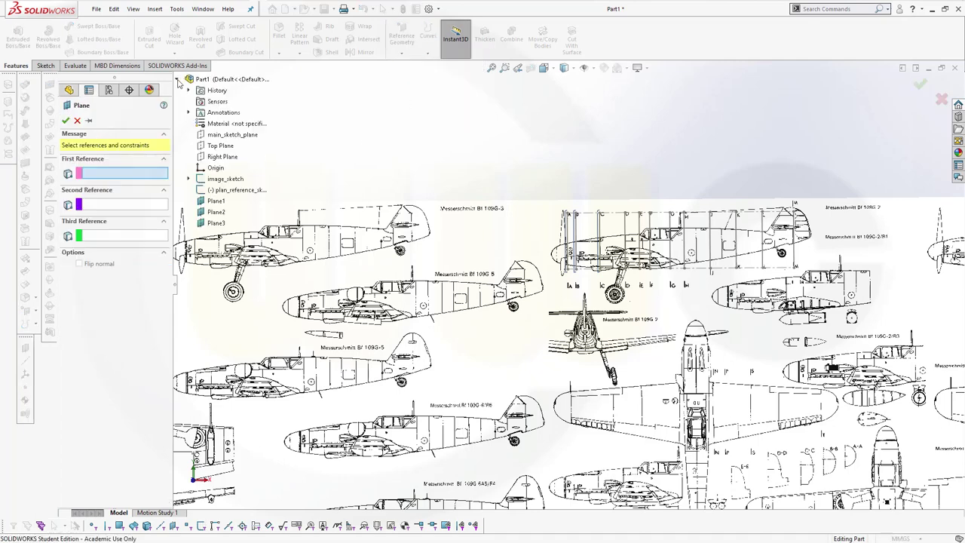
click(236, 135)
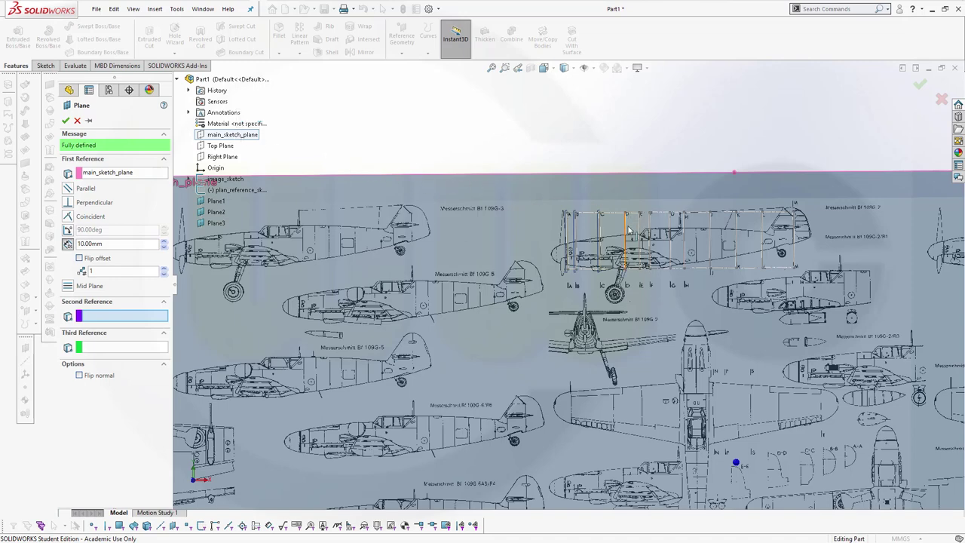
click(627, 230)
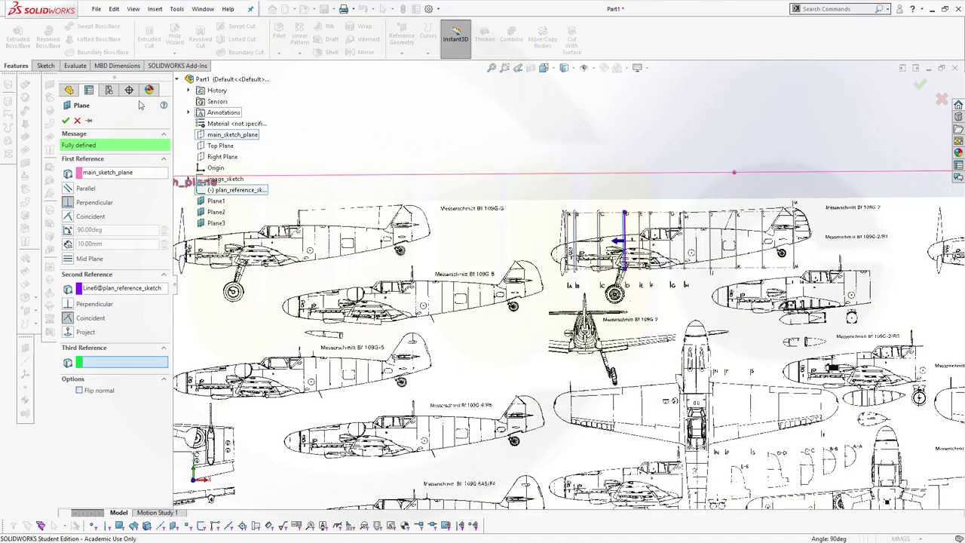
click(66, 120)
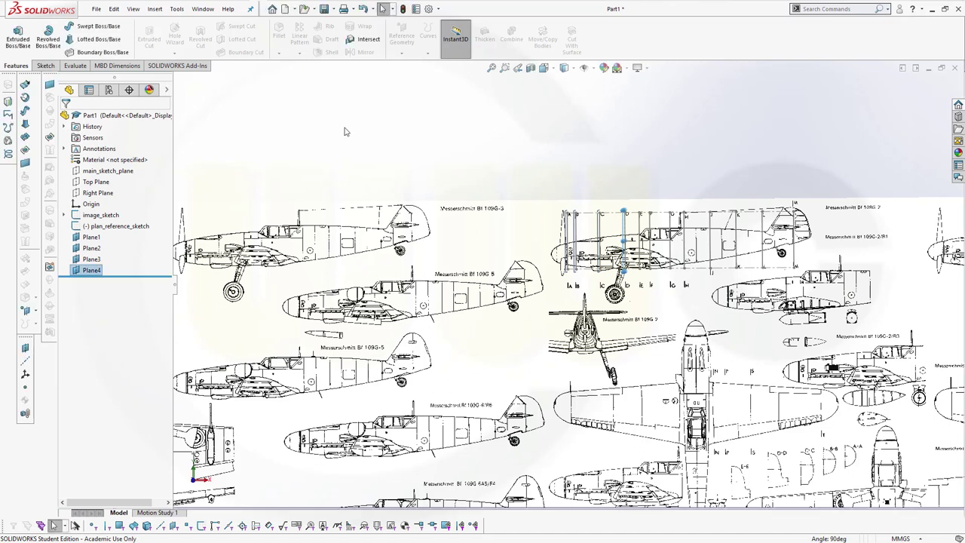
- Create a reference plane perpendicular to main_sketch_plane and coincident with section line E of the plan reference sketch
click(402, 54)
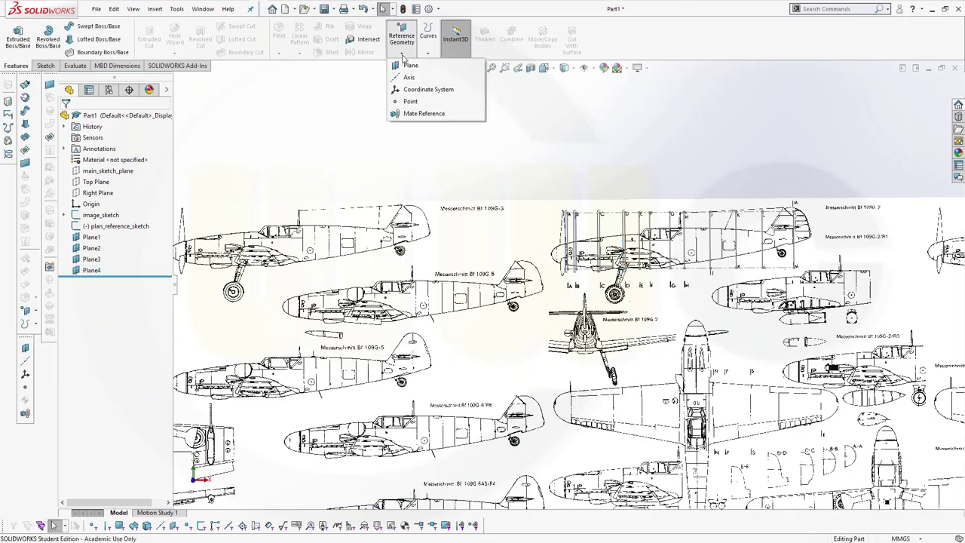
click(407, 67)
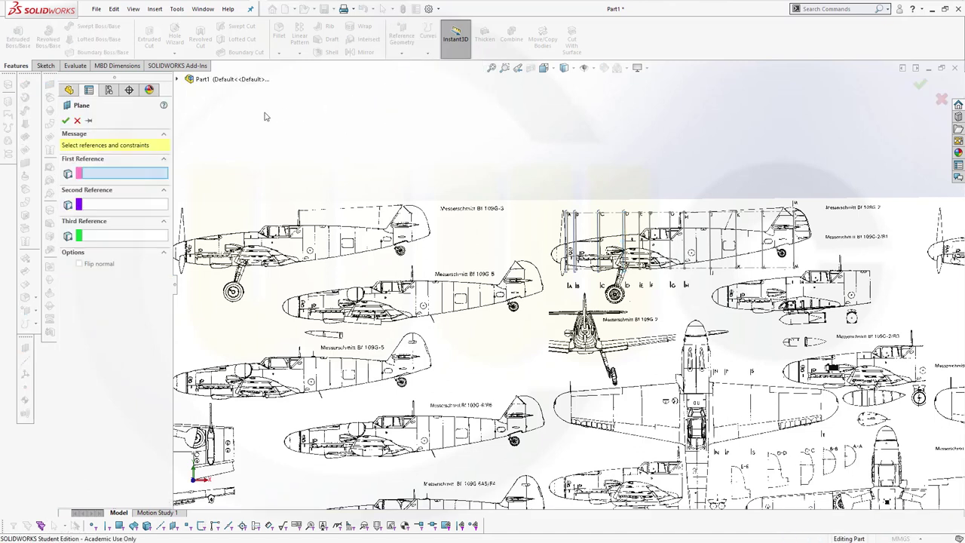
click(178, 79)
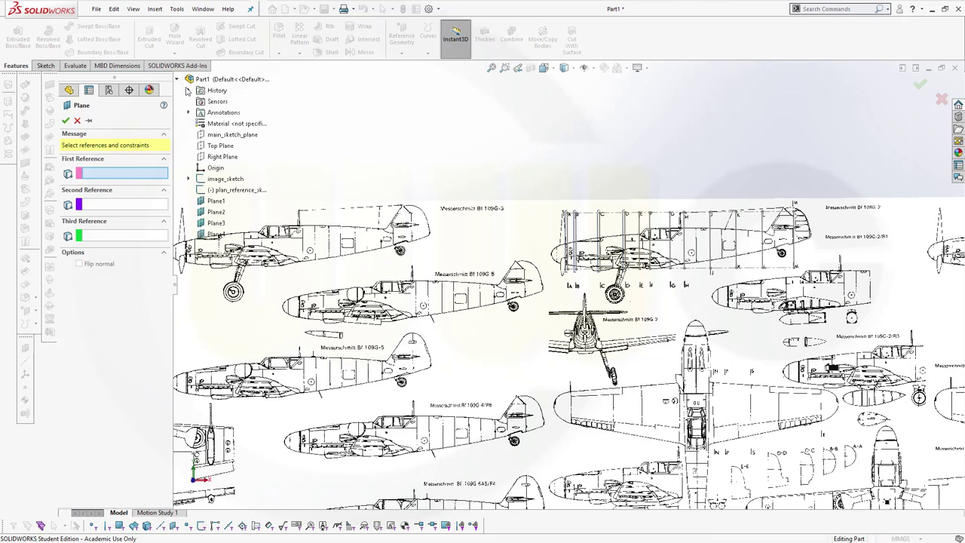
click(241, 135)
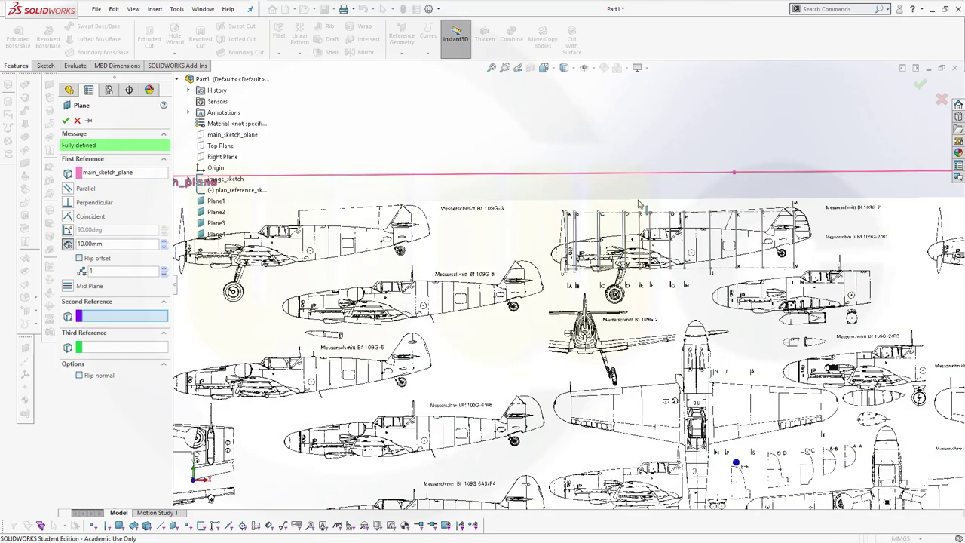
click(638, 206)
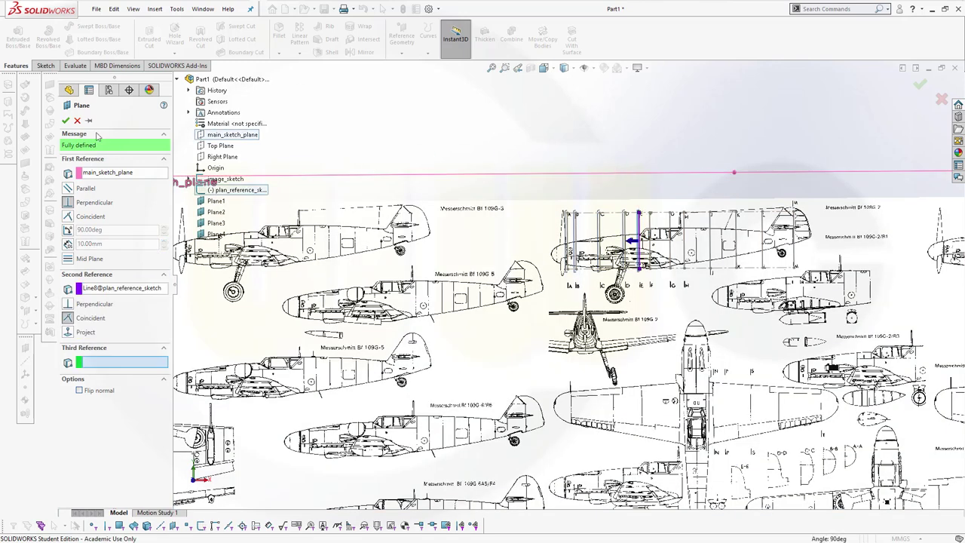
key(Return)
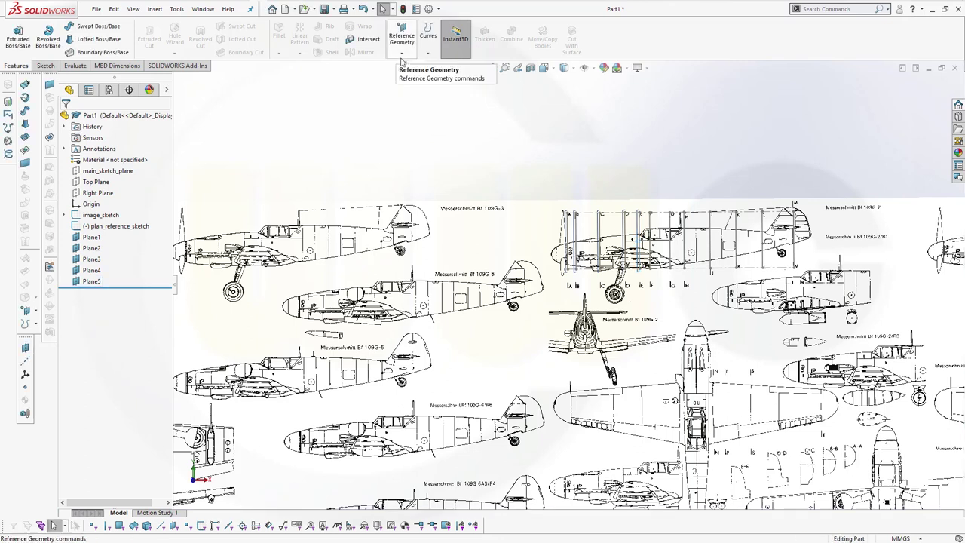
- Create a reference plane perpendicular to main_sketch_plane and coincident with section line F of the plan reference sketch
click(402, 54)
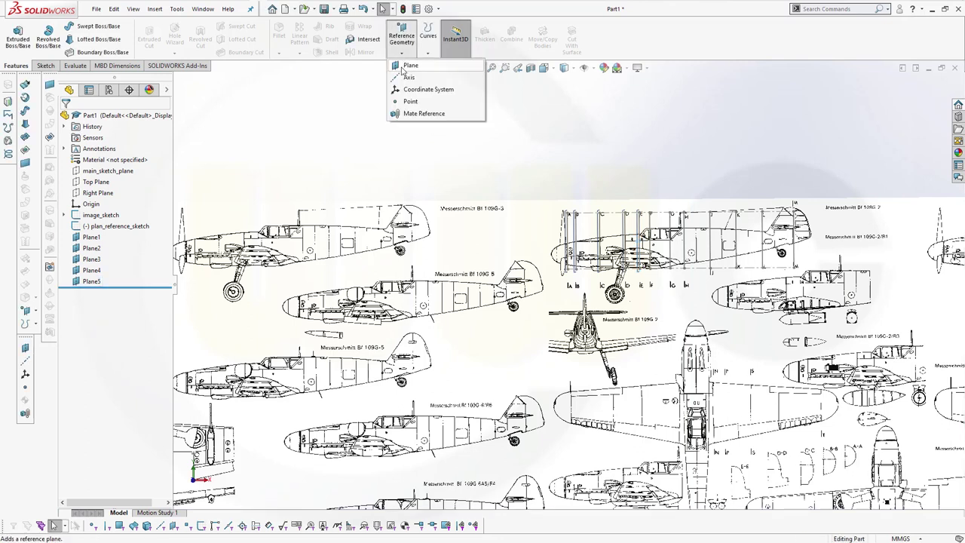
click(409, 65)
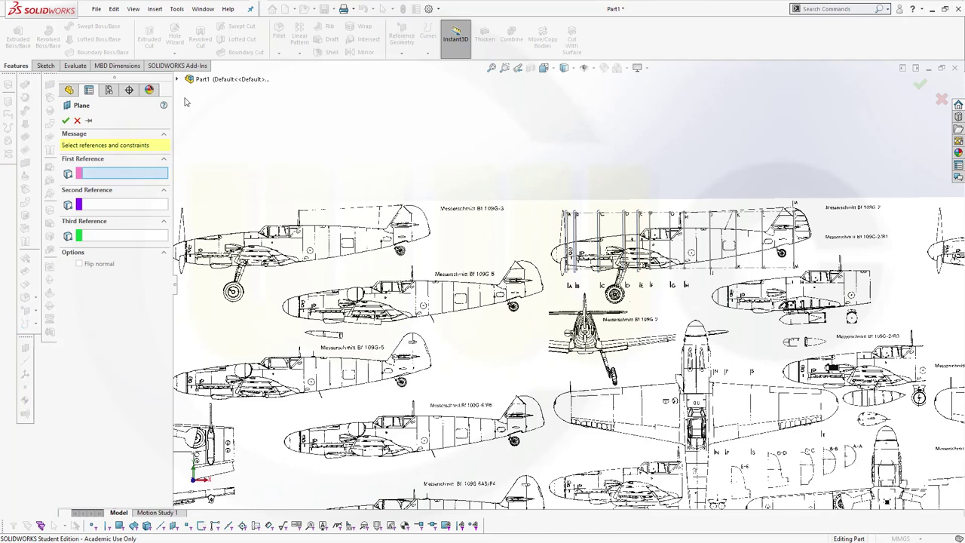
click(178, 79)
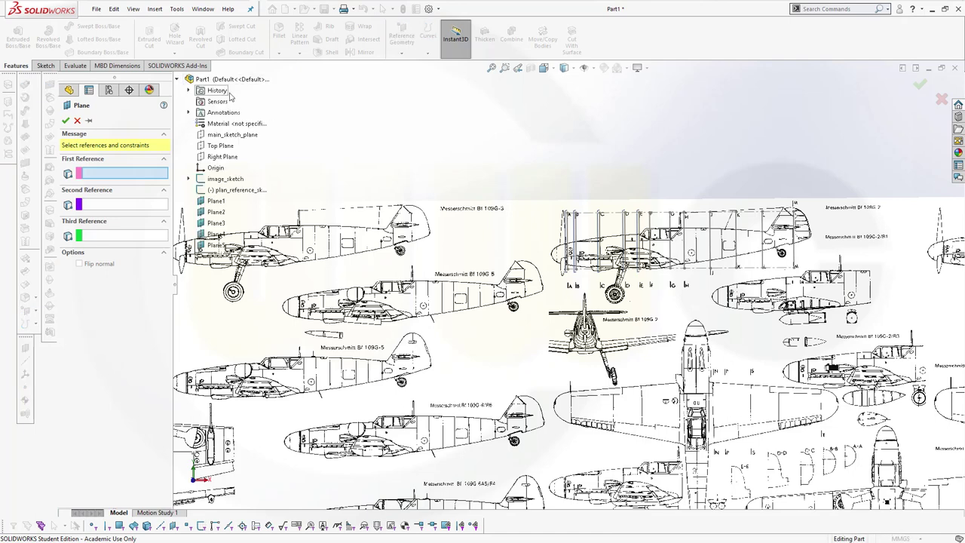
click(234, 136)
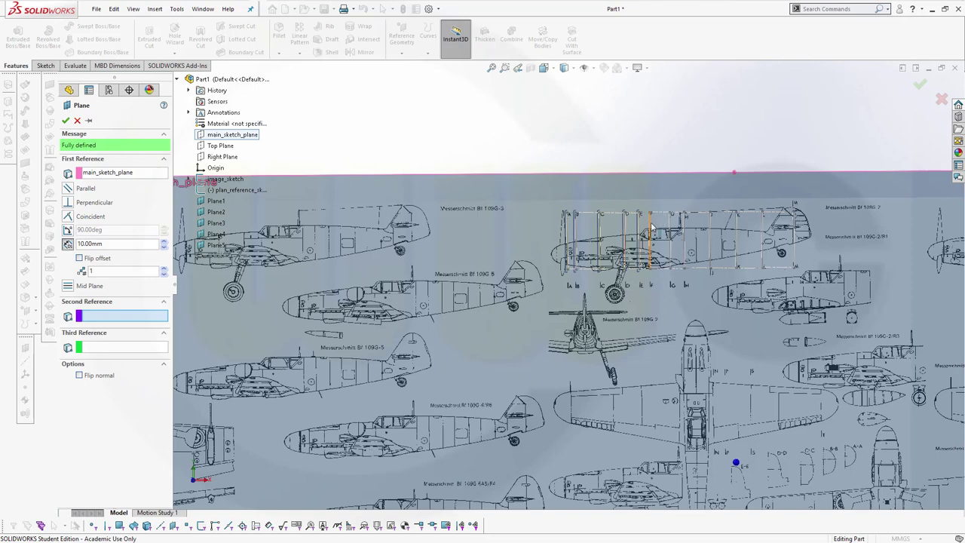
click(651, 227)
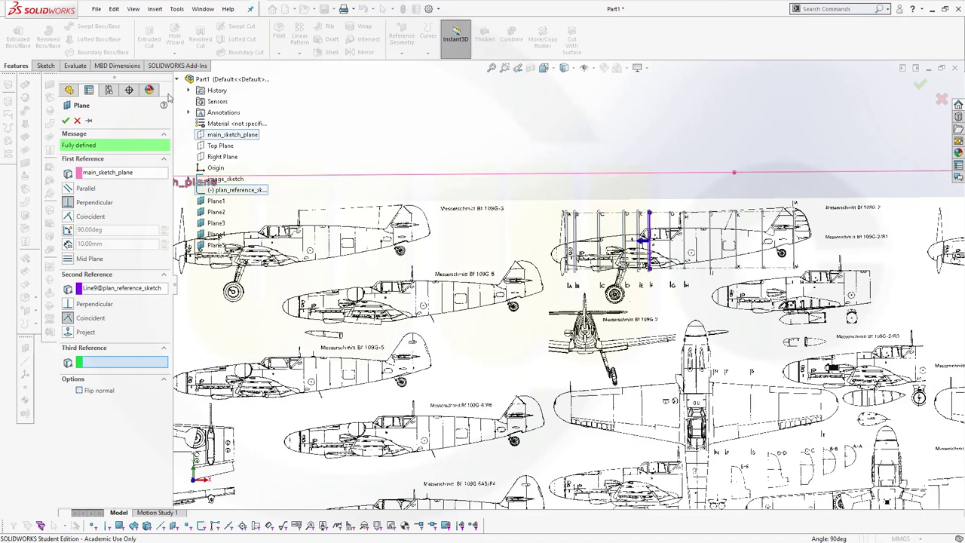
click(66, 121)
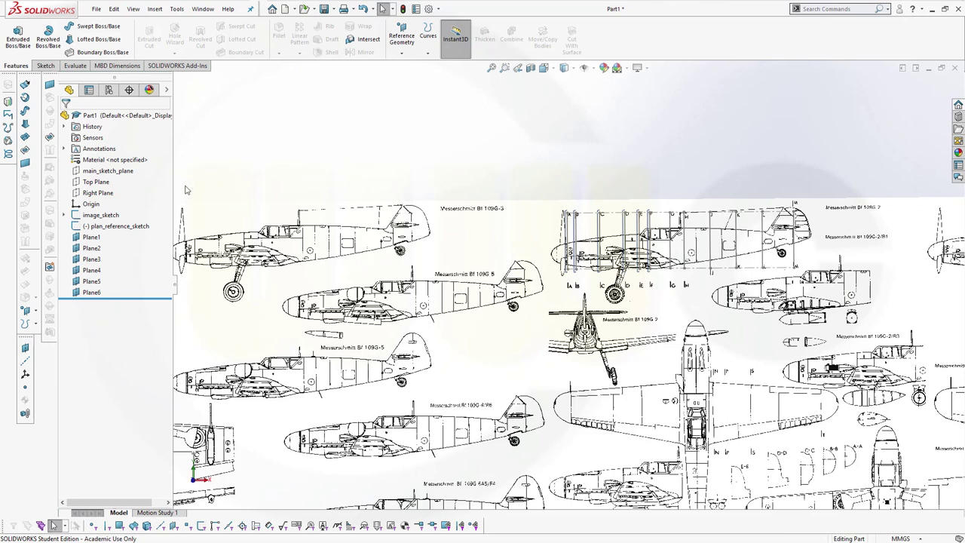
- Create a reference plane perpendicular to main_sketch_plane and coincident with section line G of the plan reference sketch
click(124, 171)
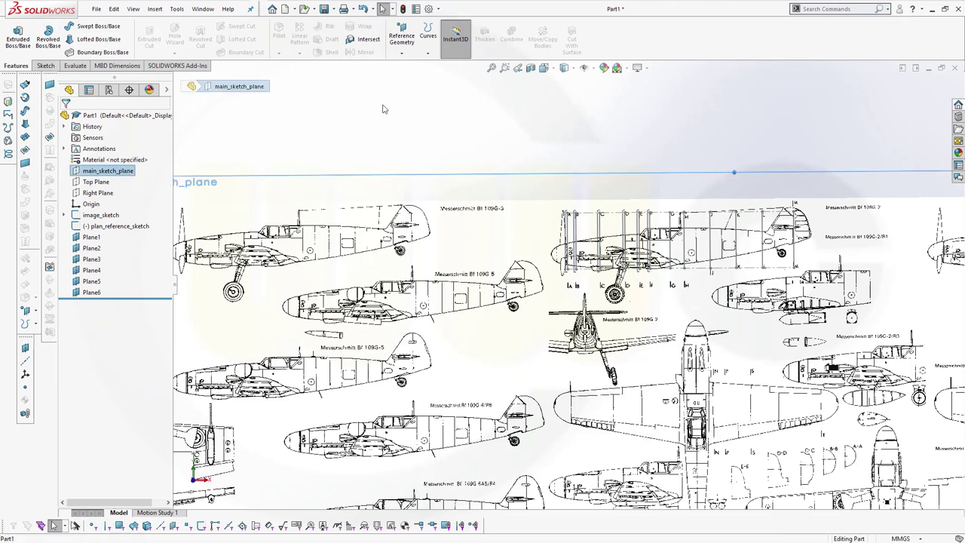
click(403, 50)
click(403, 68)
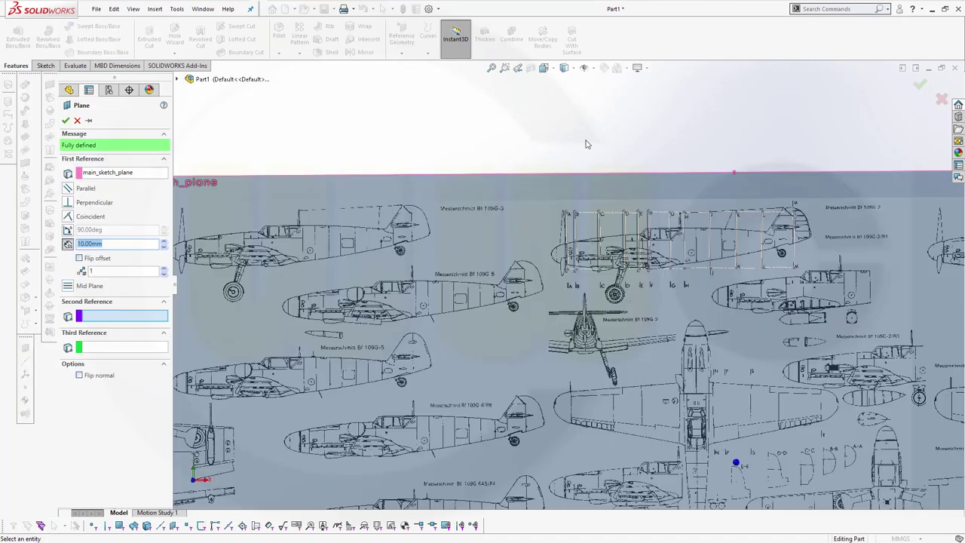
click(670, 235)
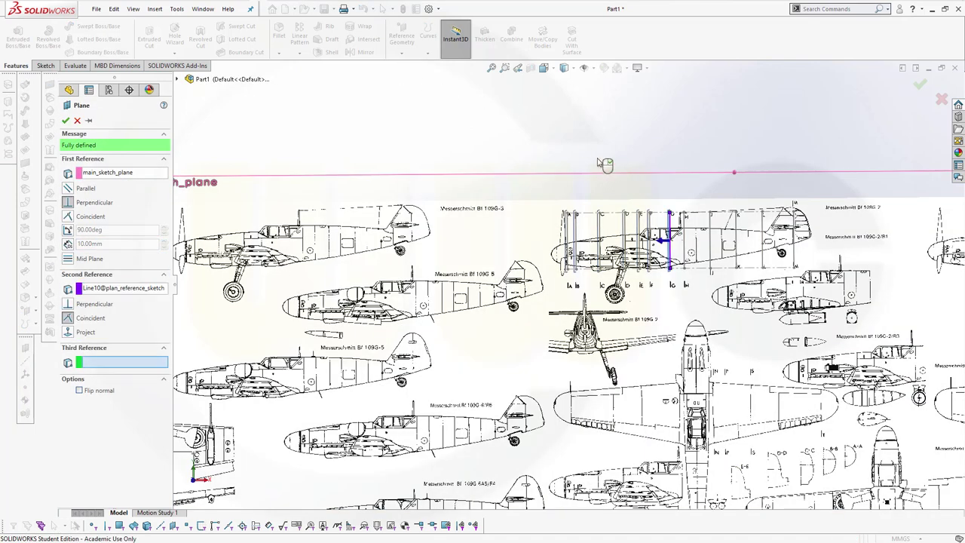
click(66, 121)
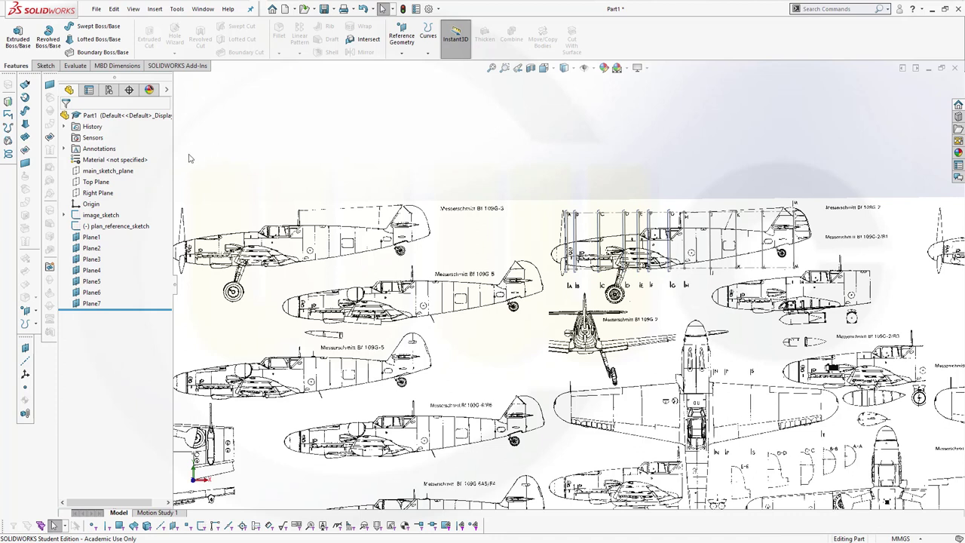
- Create a reference plane perpendicular to main_sketch_plane and coincident with section line H of the plan reference sketch
click(113, 170)
click(401, 53)
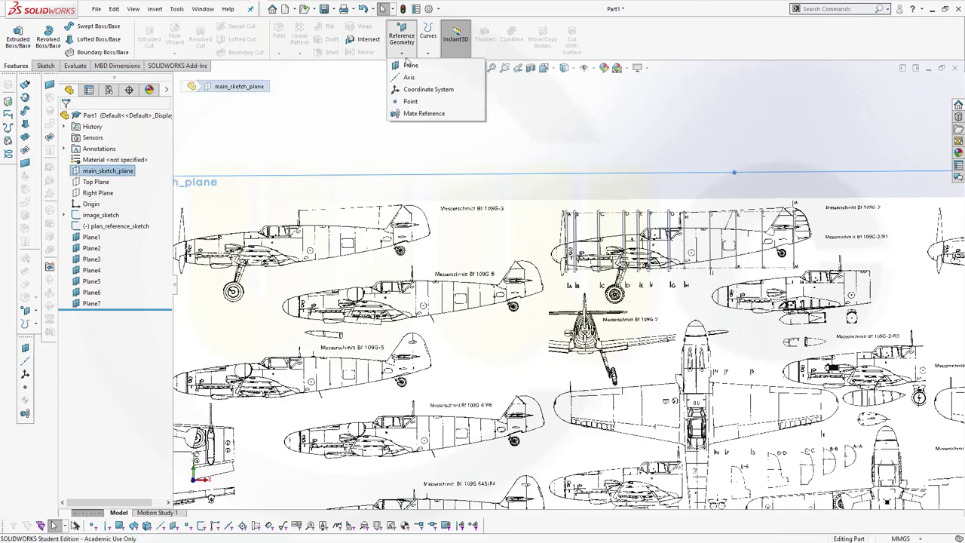
click(407, 65)
click(683, 226)
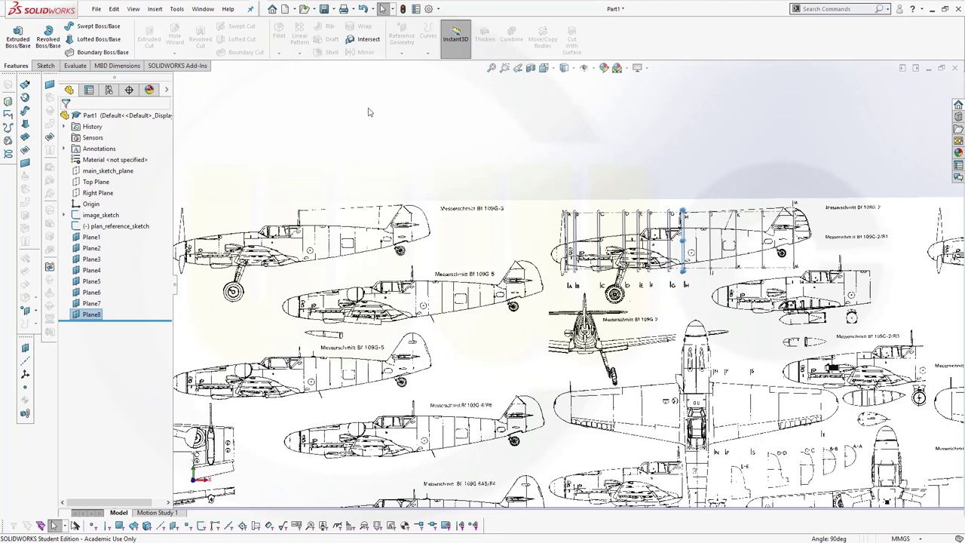
click(369, 112)
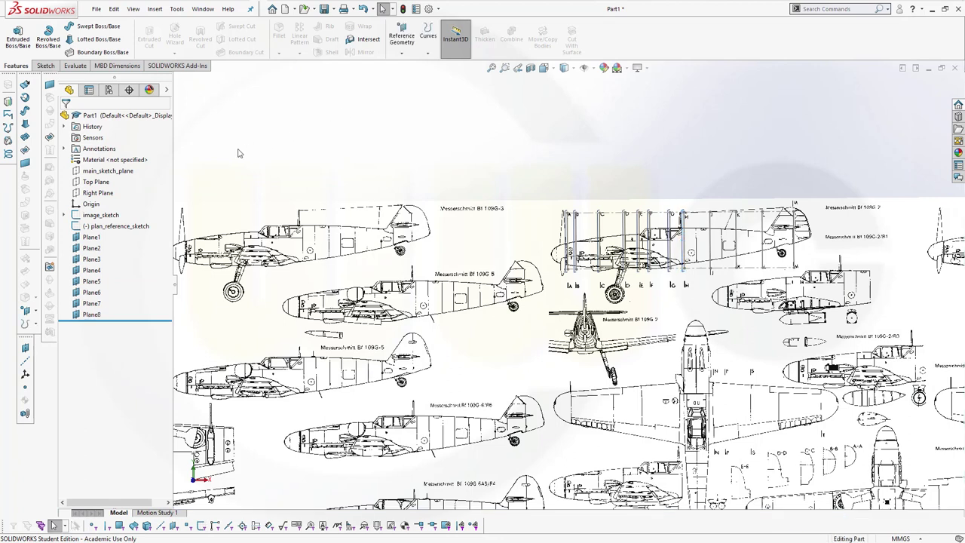
- Create a reference plane perpendicular to main_sketch_plane and coincident with the first section line aft of line H
click(126, 173)
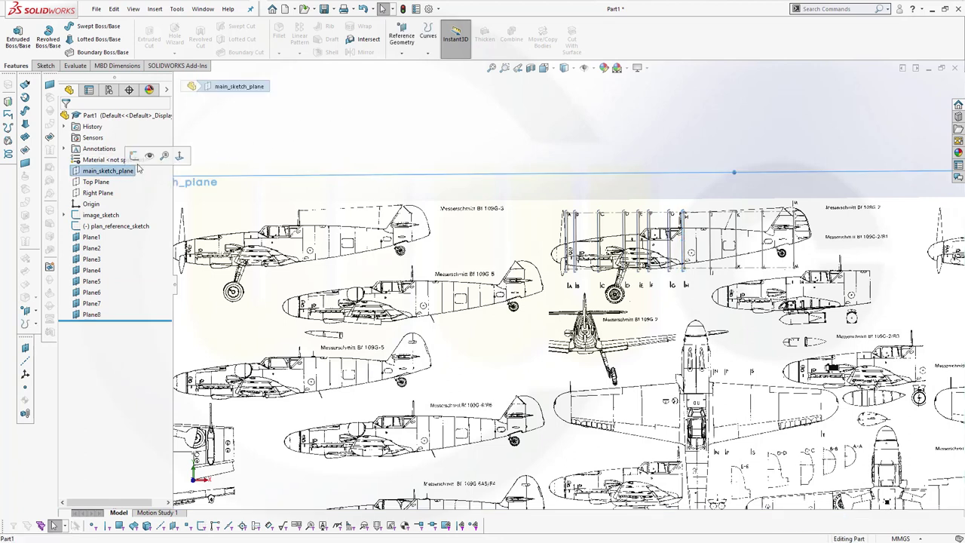
click(398, 45)
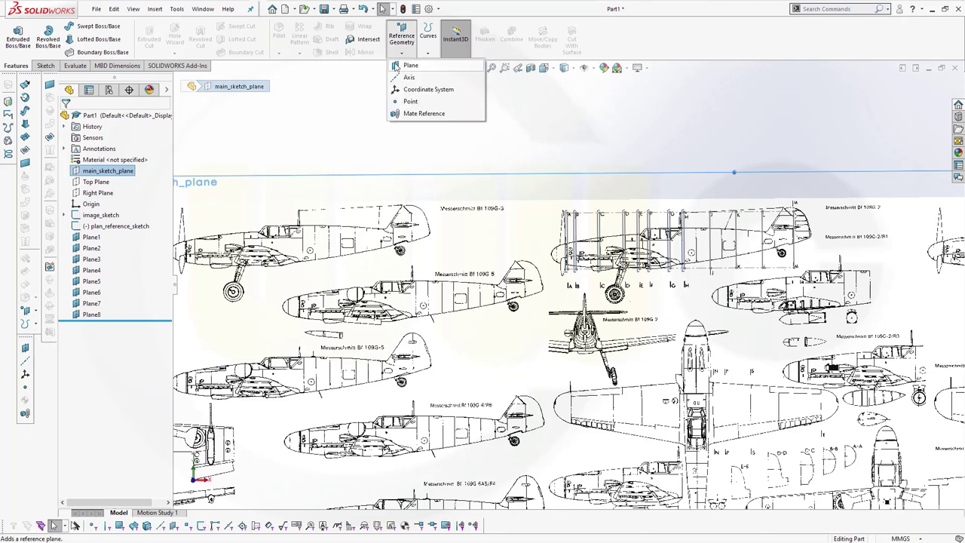
click(397, 66)
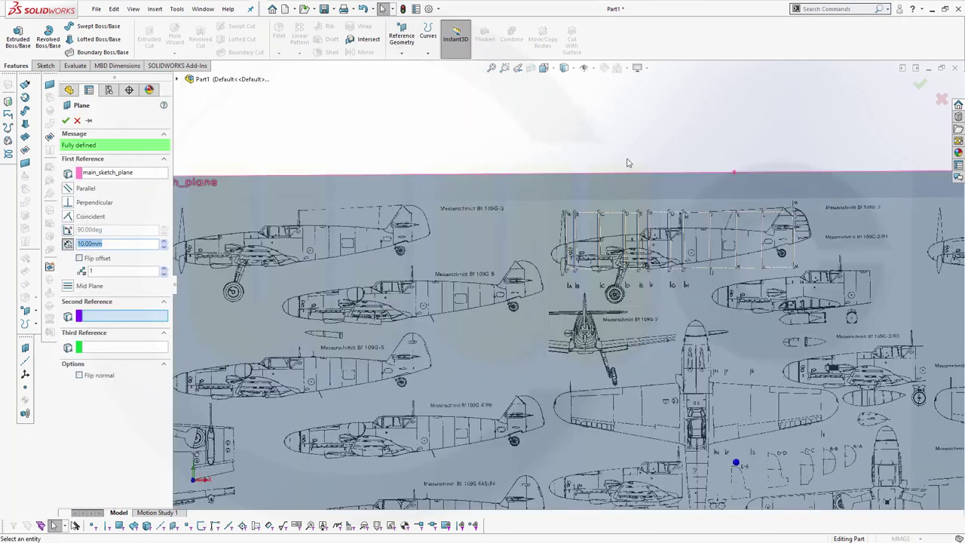
click(710, 242)
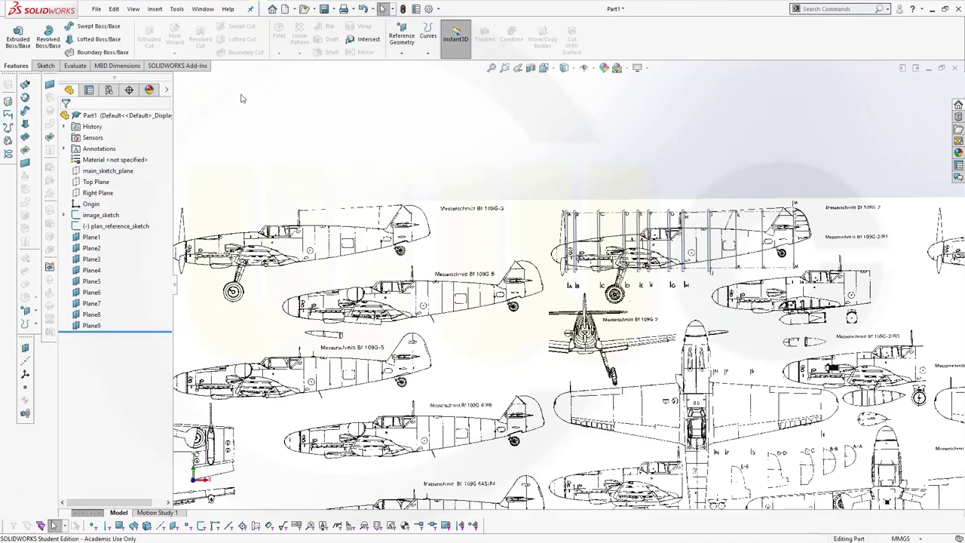
- Create a reference plane perpendicular to main_sketch_plane and coincident with the second section line aft of line H
click(108, 170)
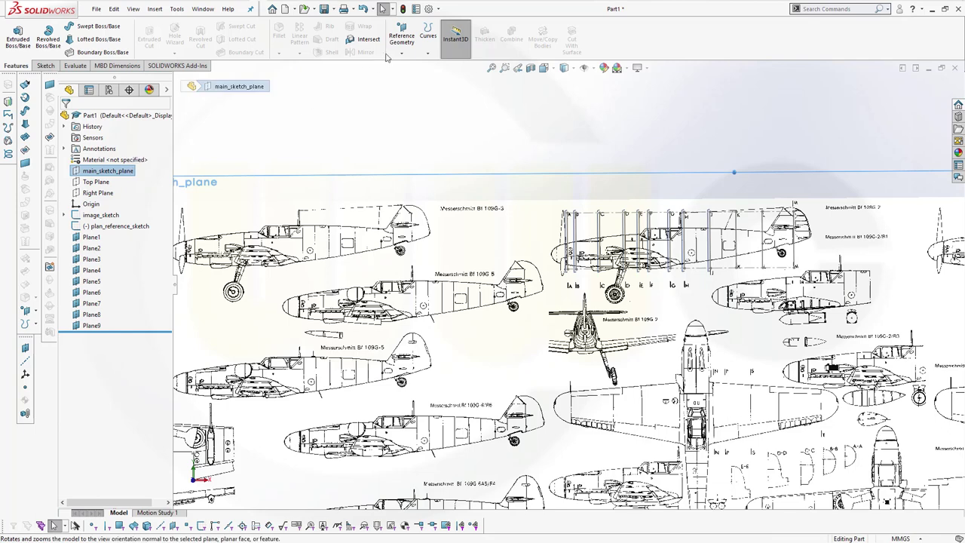
click(400, 56)
click(408, 69)
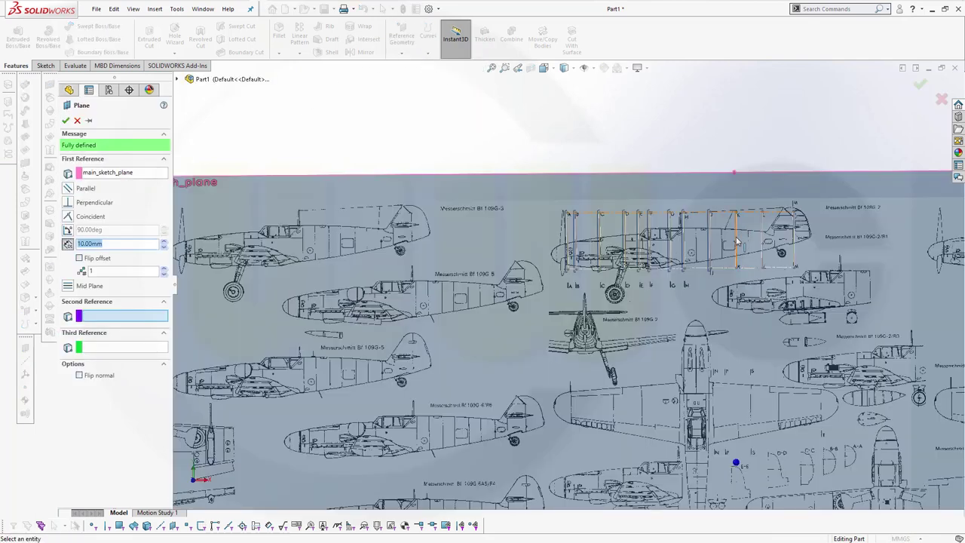
click(737, 241)
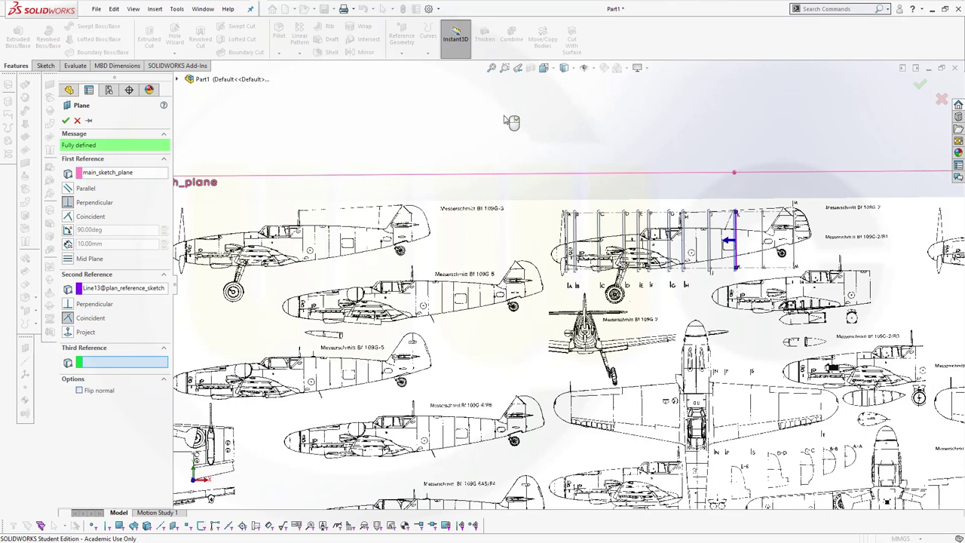
click(64, 122)
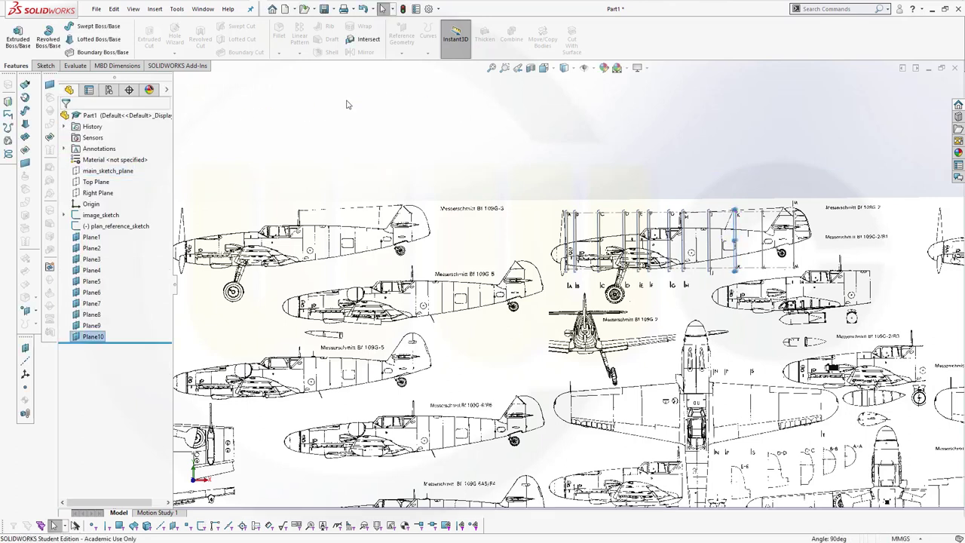
- Create a reference plane perpendicular to main_sketch_plane and coincident with the third section line aft of line H
click(399, 70)
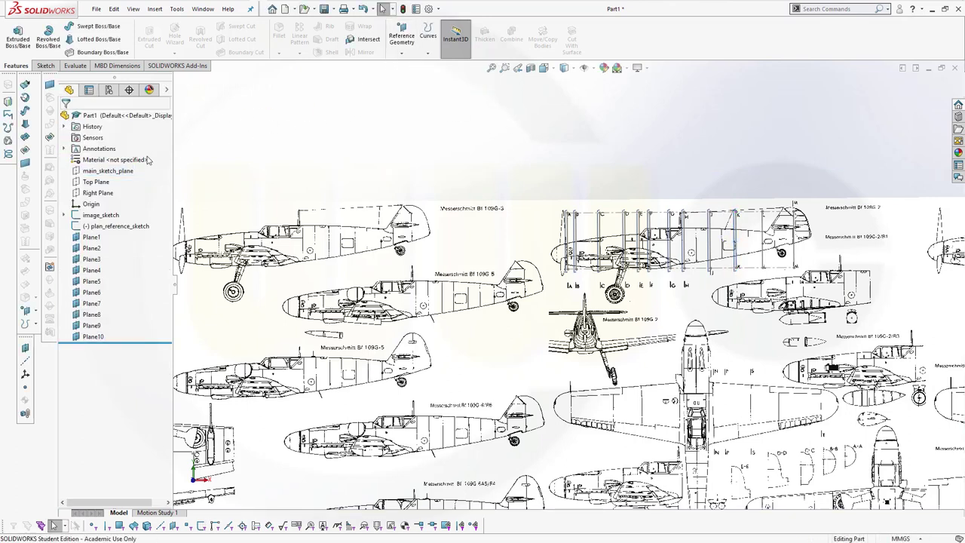
click(122, 172)
click(402, 39)
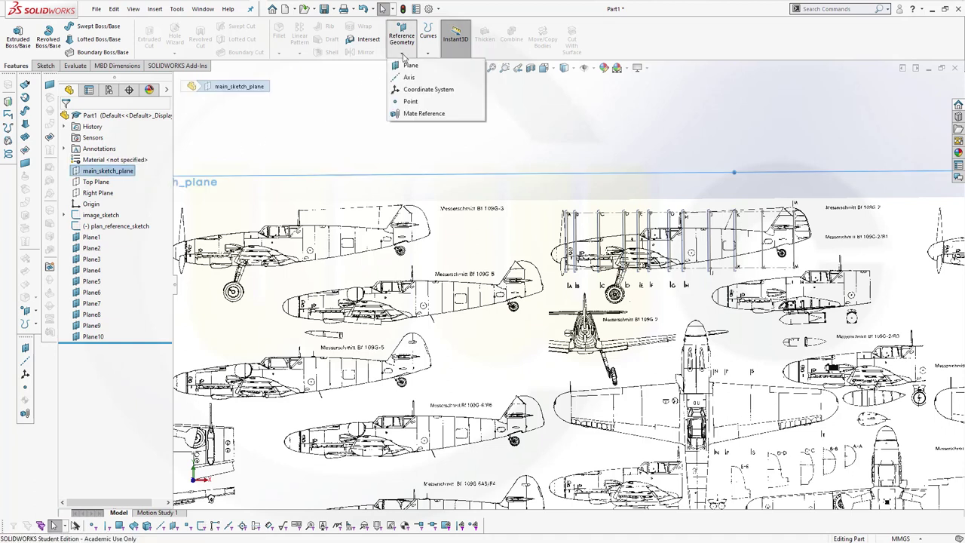
click(408, 66)
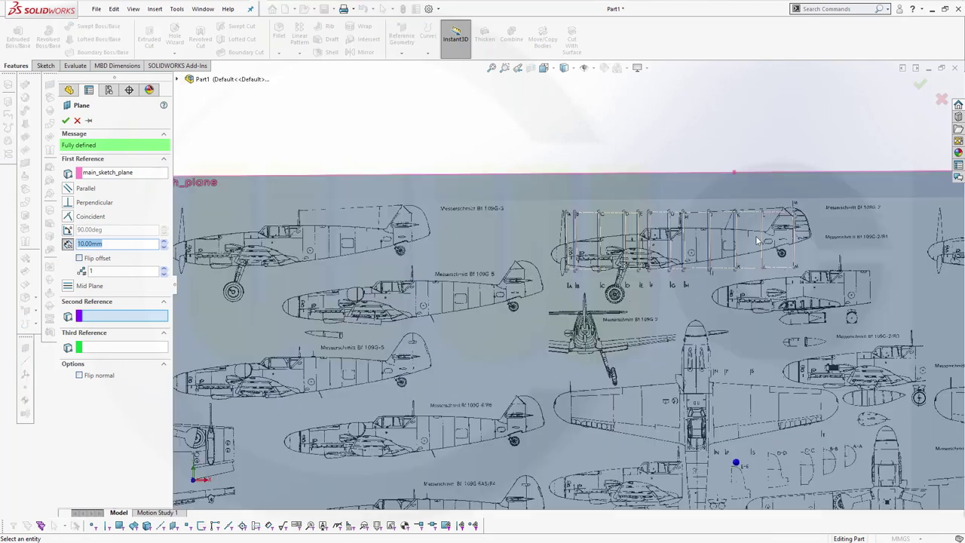
click(762, 240)
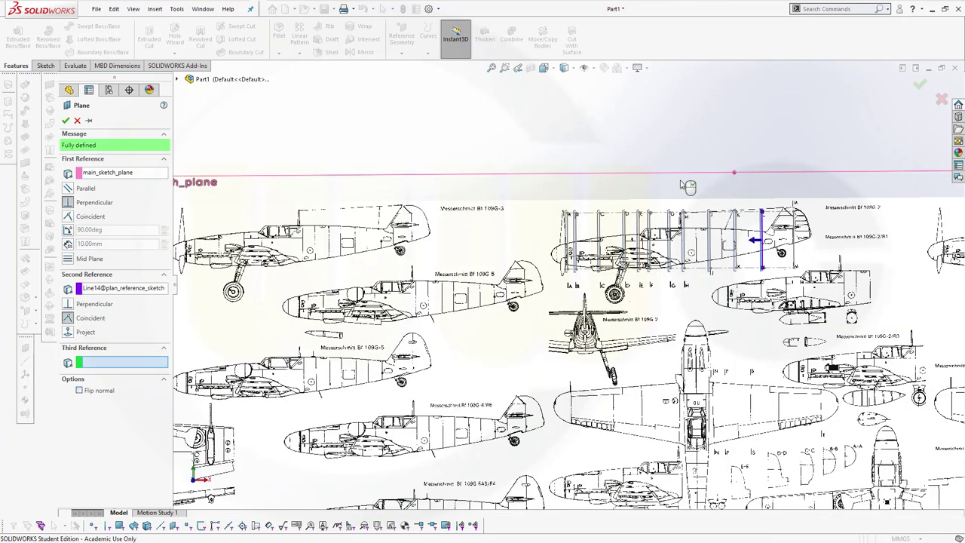
click(66, 121)
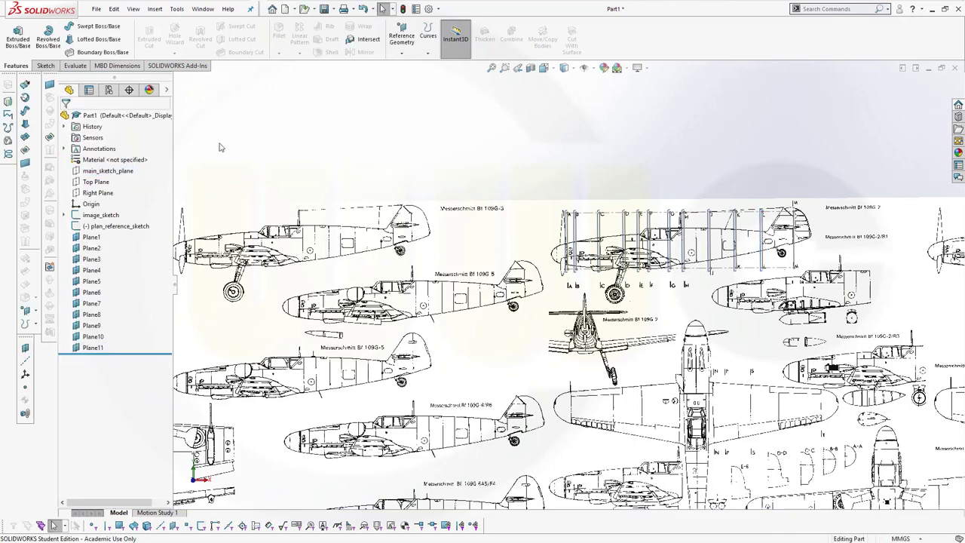
- Create a reference plane perpendicular to main_sketch_plane and coincident with the aftmost section line M through the tail
click(129, 171)
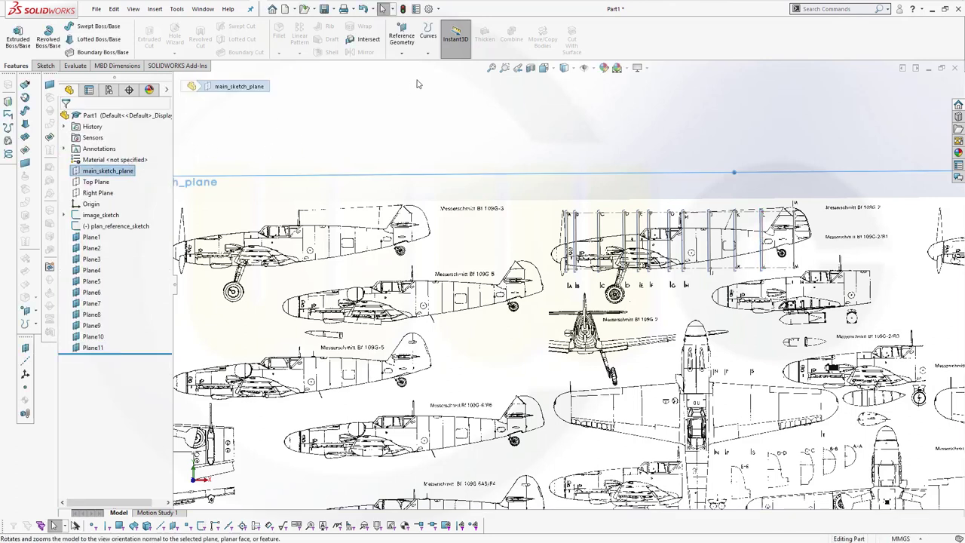
click(407, 53)
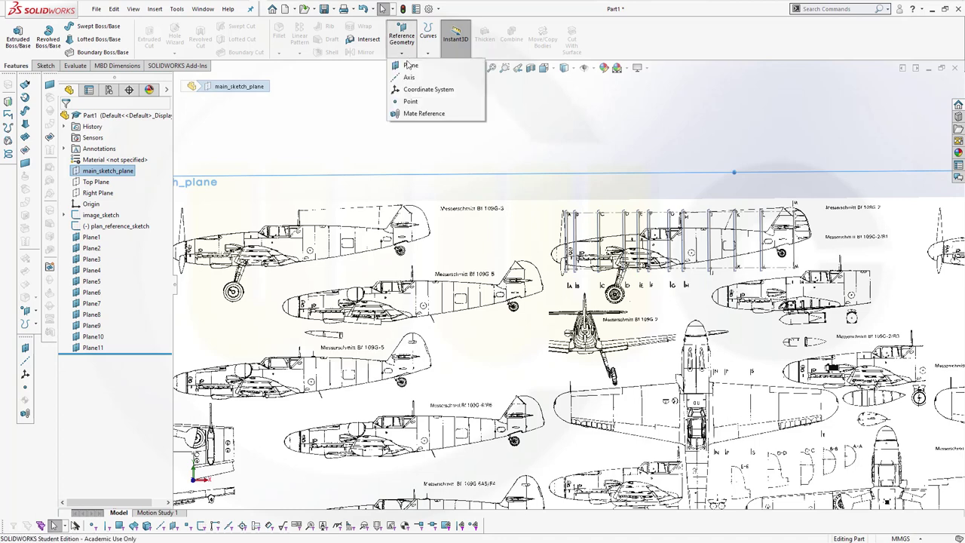
click(411, 65)
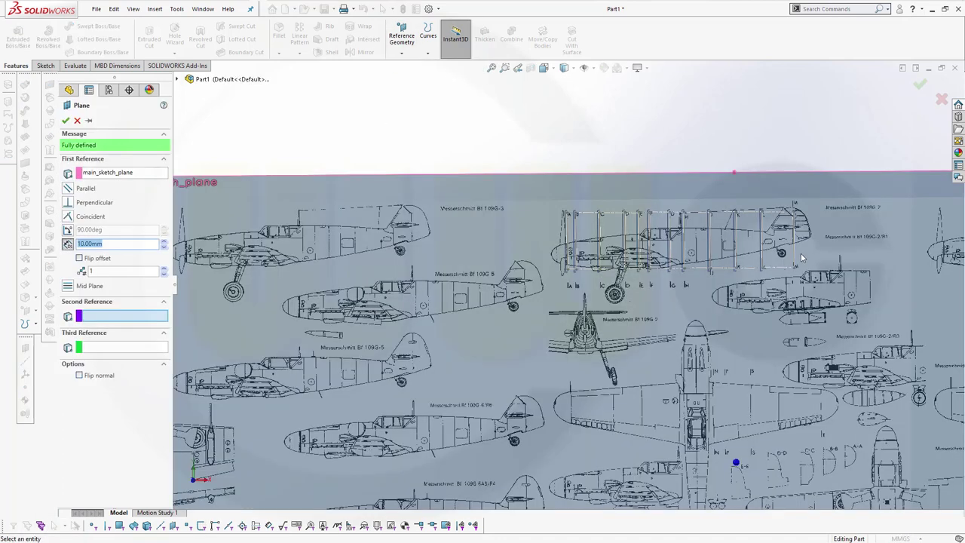
click(796, 260)
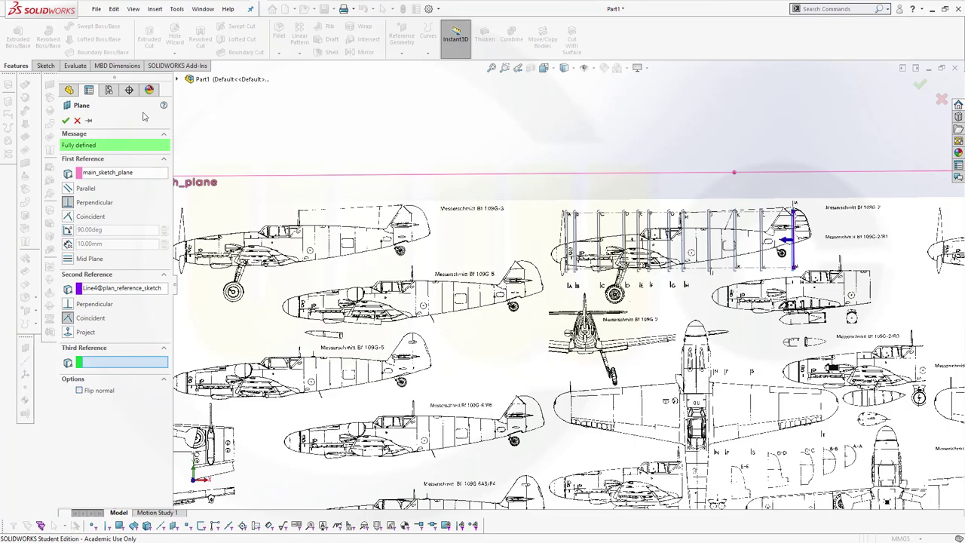
click(66, 120)
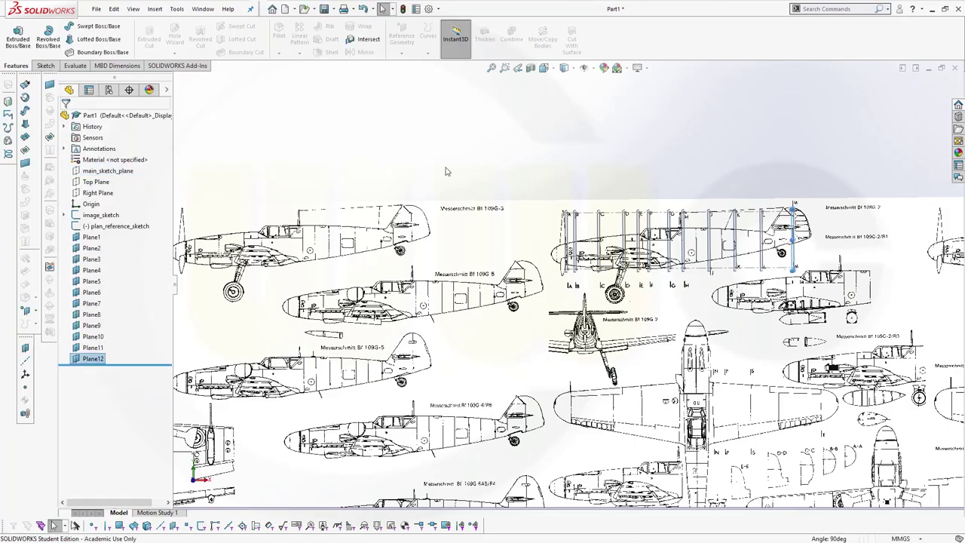
- Rename the first two section planes, Plane1 as A and Plane2 as B
middle_drag(490, 170, 297, 221)
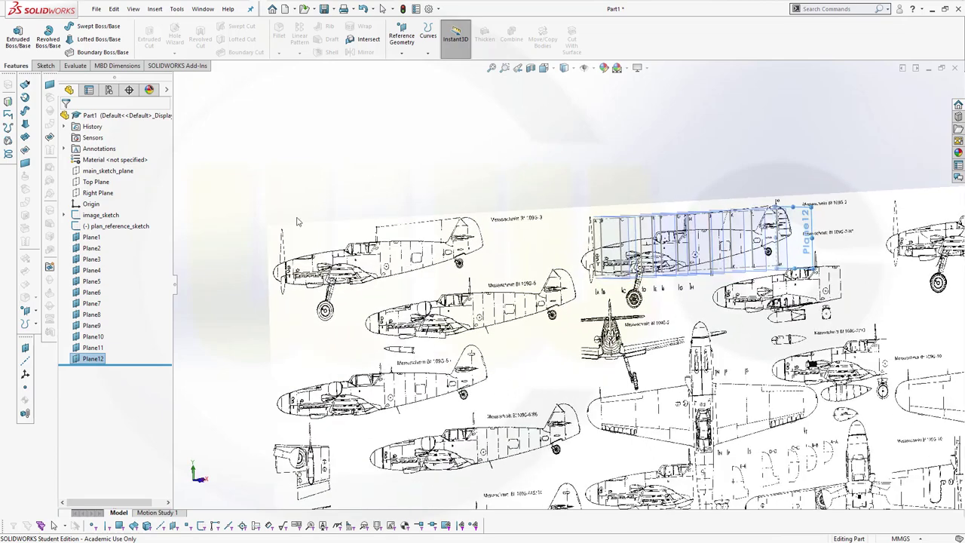
click(217, 245)
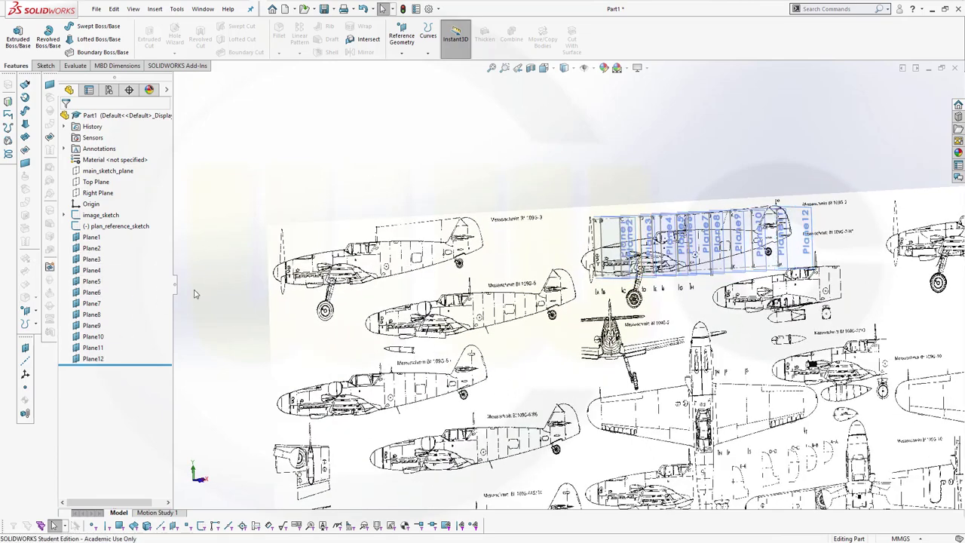
click(92, 240)
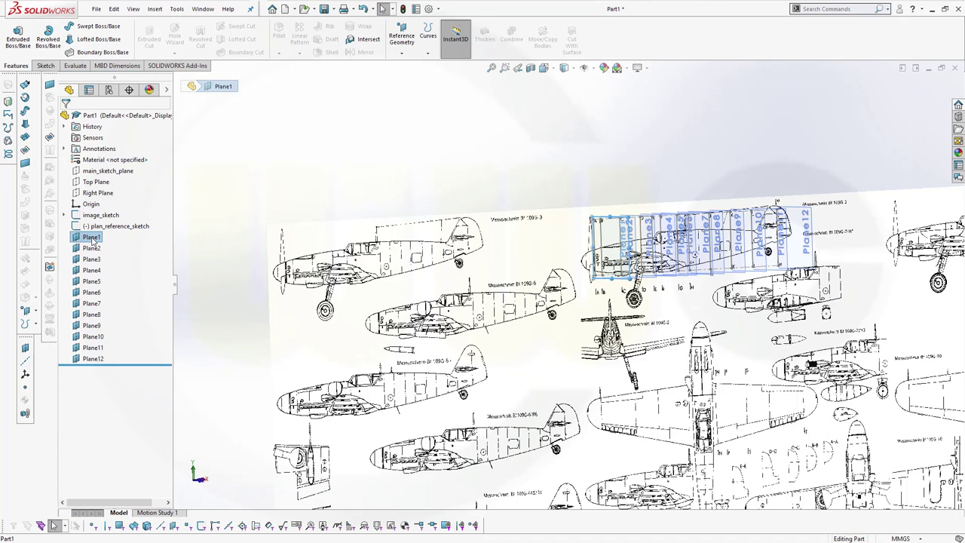
click(92, 239)
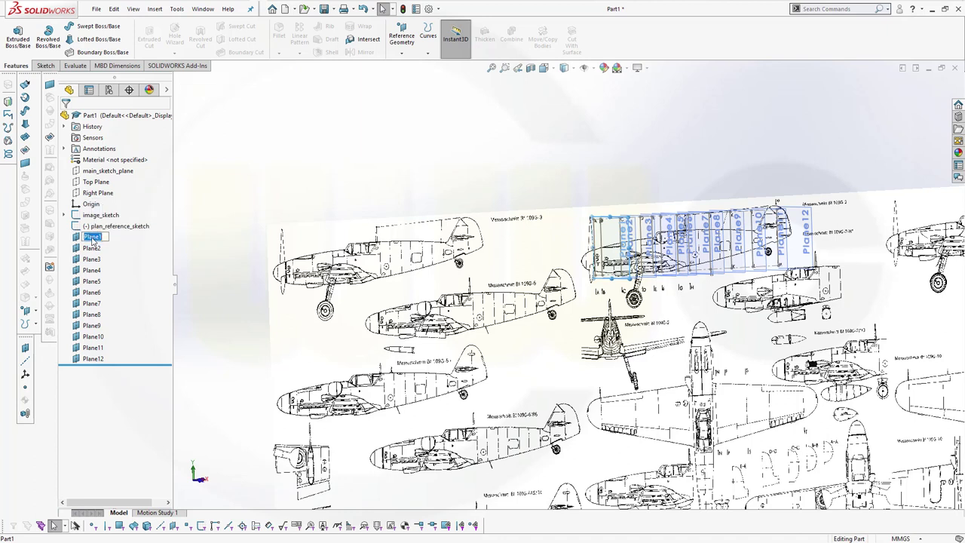
text(A)
click(93, 249)
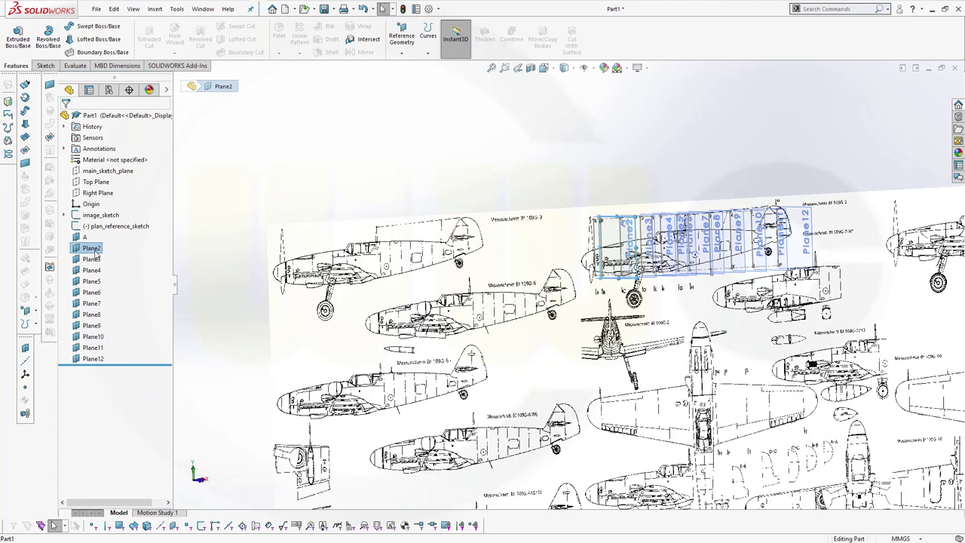
click(95, 252)
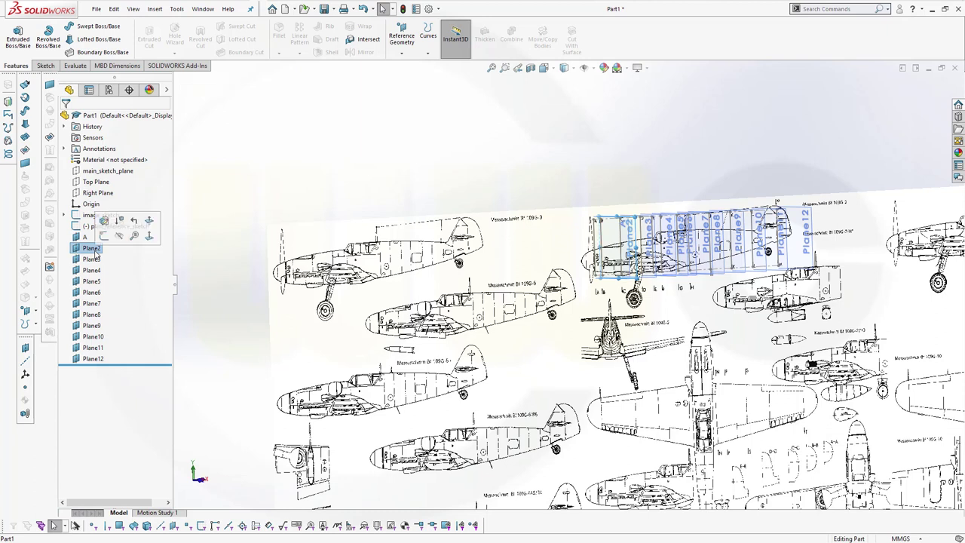
text(B)
- Rename Plane3 as C and Plane4 as D to match their section lines
click(92, 260)
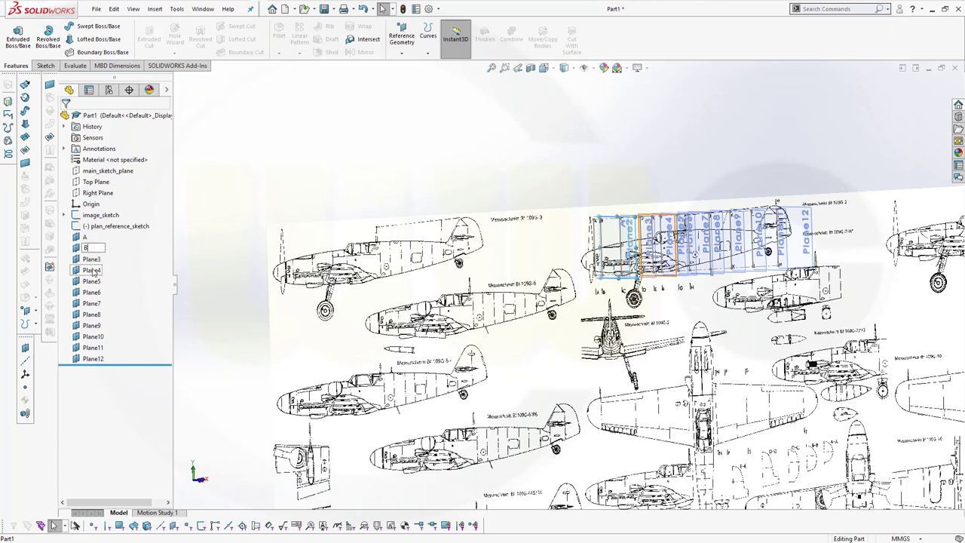
click(93, 259)
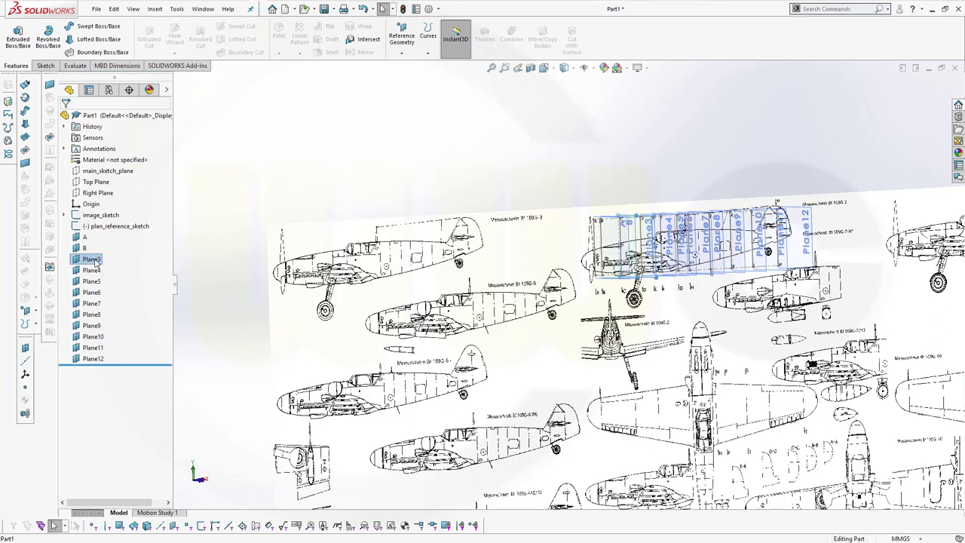
click(94, 259)
text(C)
click(93, 270)
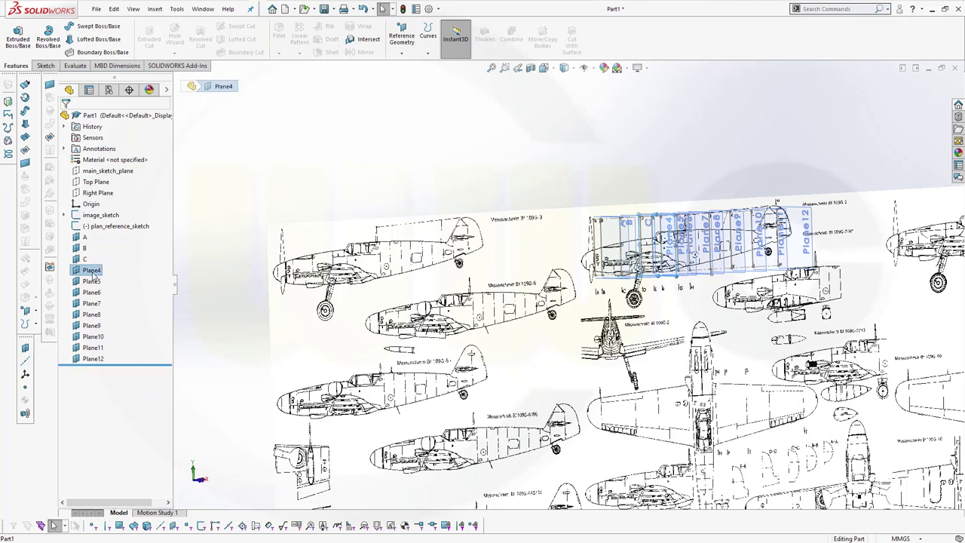
click(92, 273)
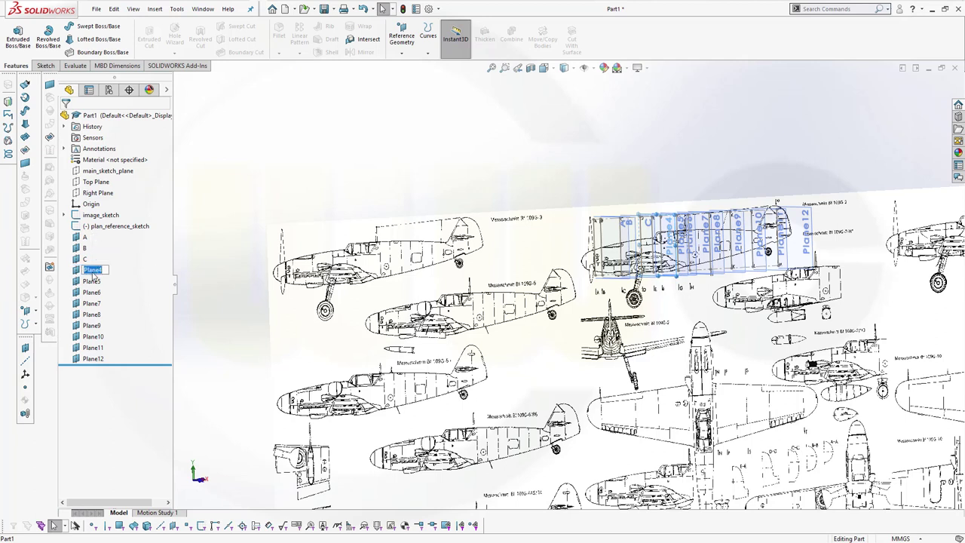
text(D)
- Rename Plane5 as E and Plane6 as F to match their section lines
click(92, 281)
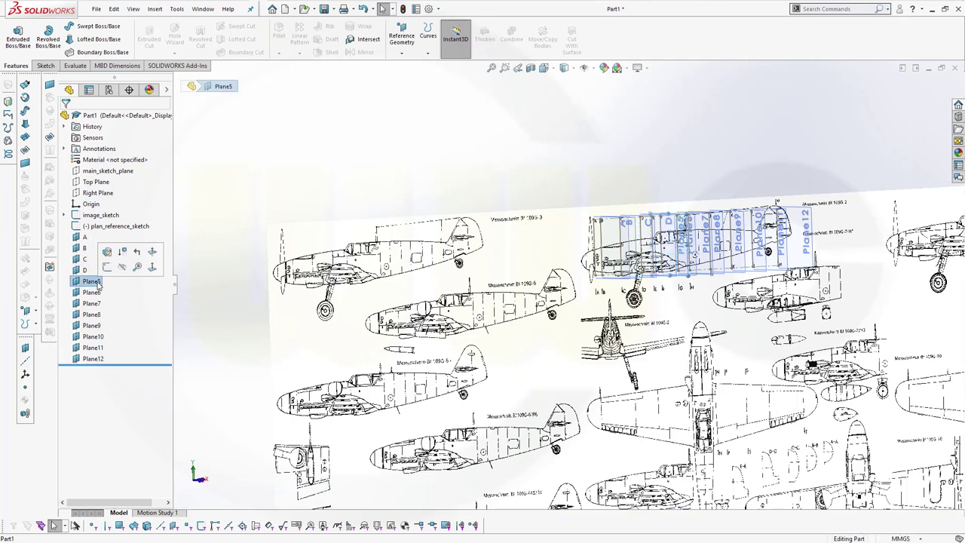
click(92, 281)
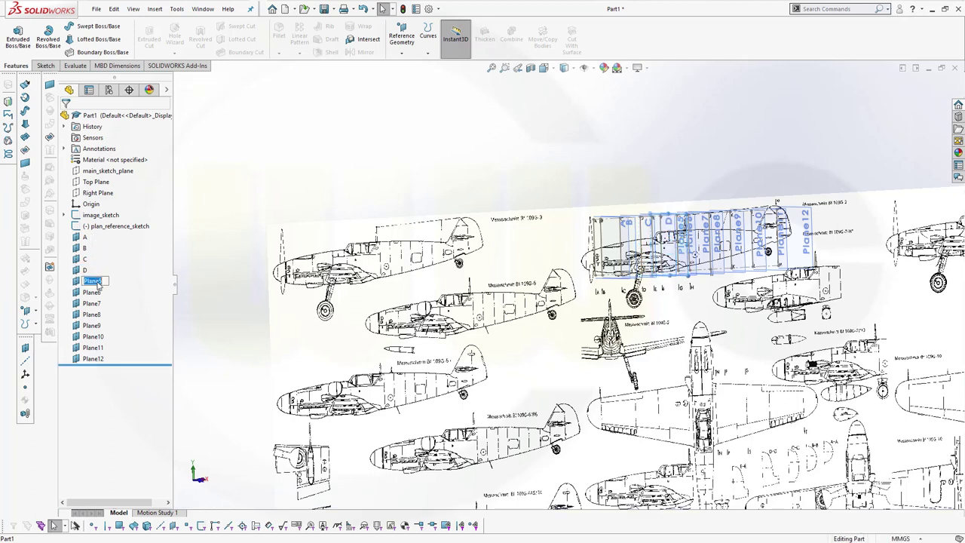
text(E)
click(94, 293)
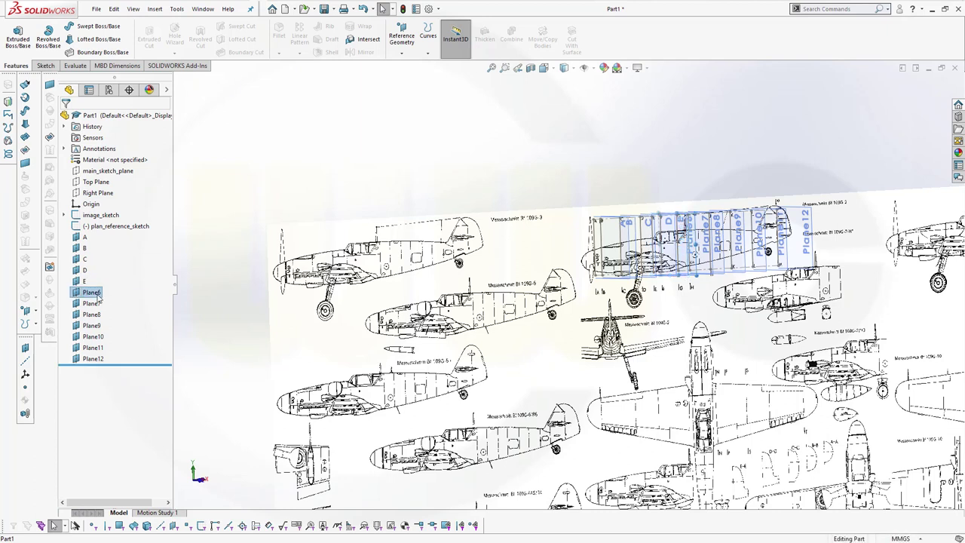
click(98, 296)
click(97, 295)
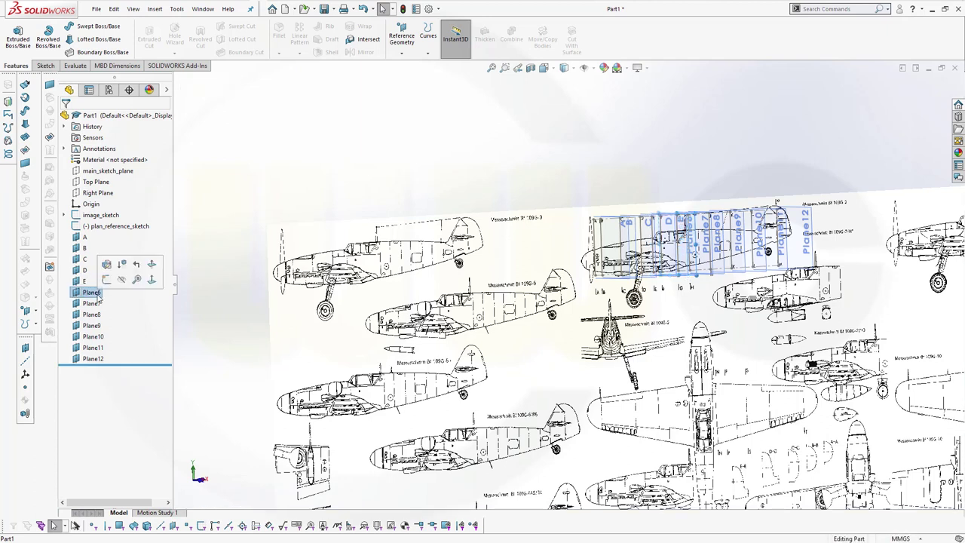
text(F)
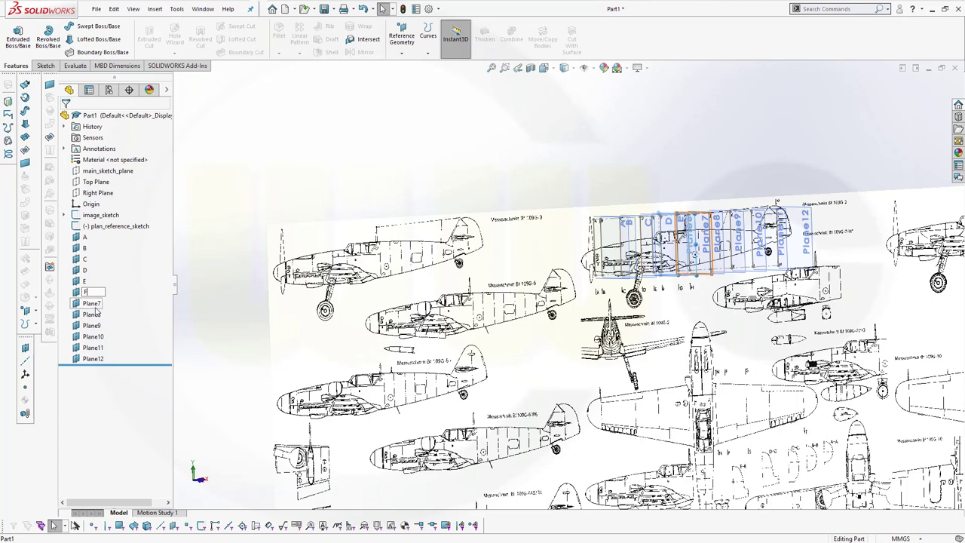
- Rename Plane7 as G and Plane8 as H to match their section lines
click(93, 307)
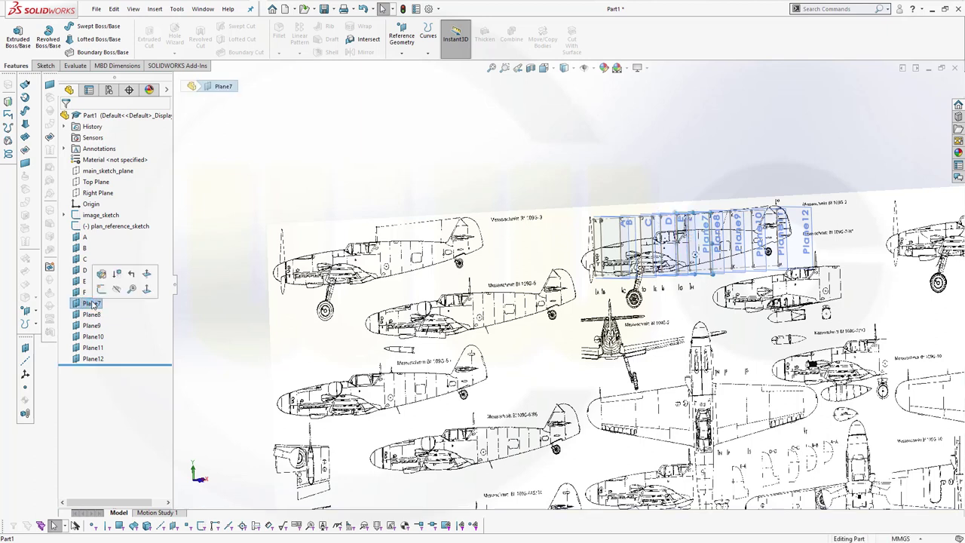
click(92, 303)
text(G)
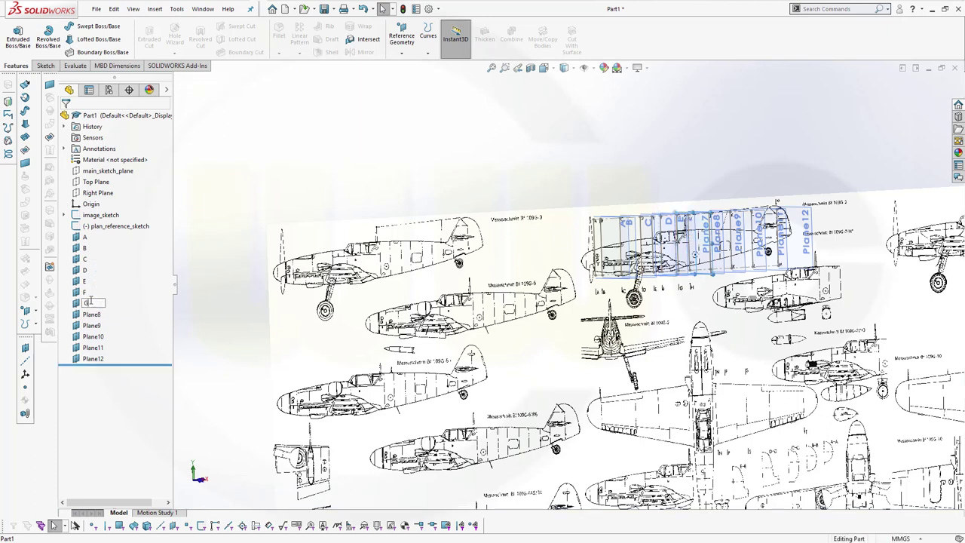
click(93, 313)
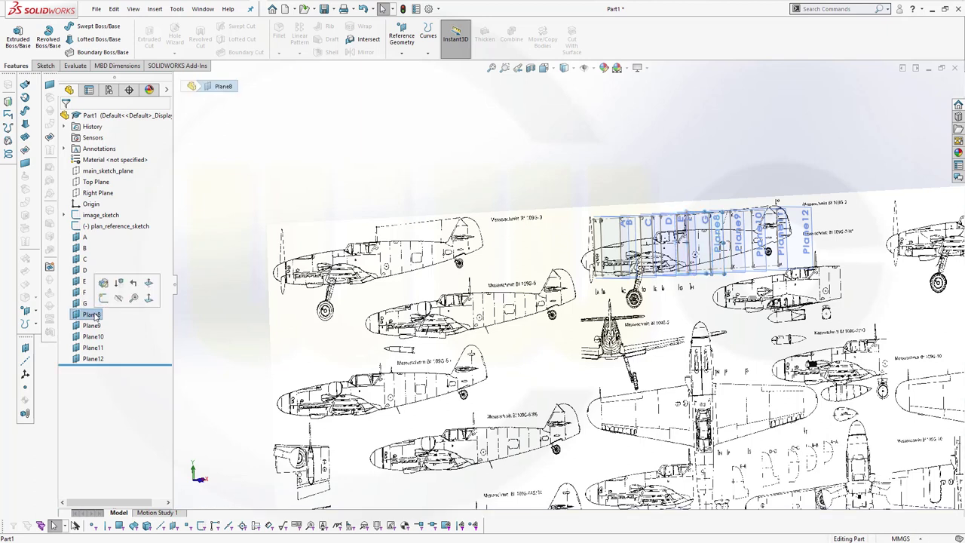
click(92, 313)
text(H)
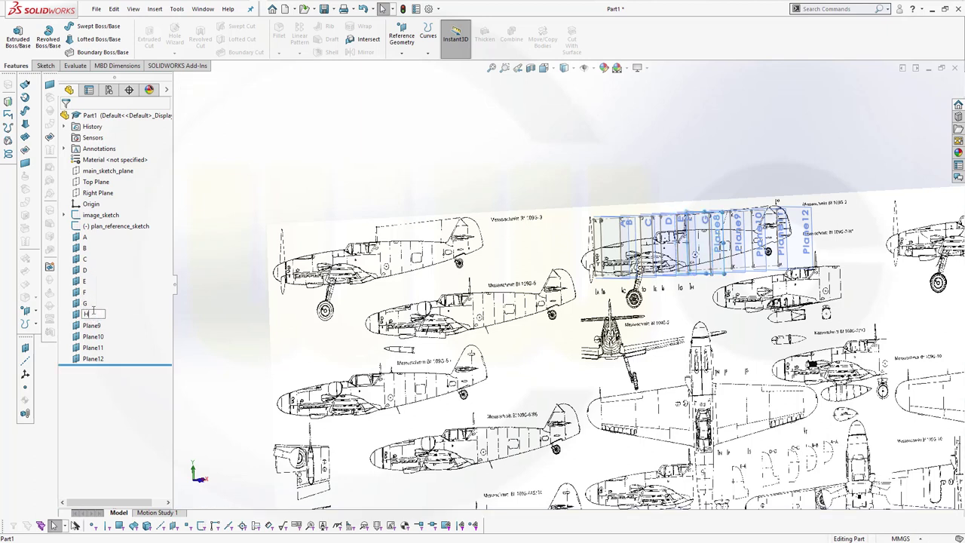
- Rename Plane9 as J and Plane10 as K to match their section lines
click(92, 325)
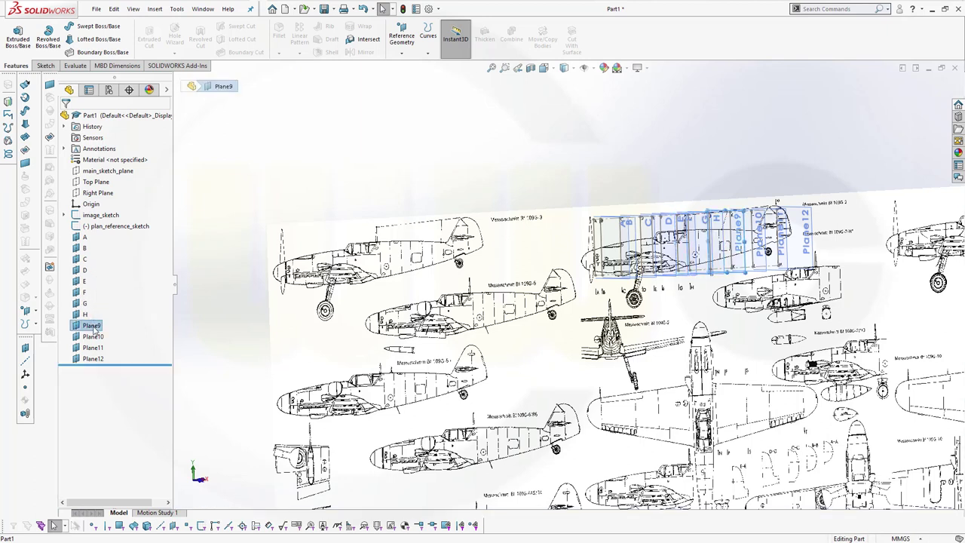
click(92, 325)
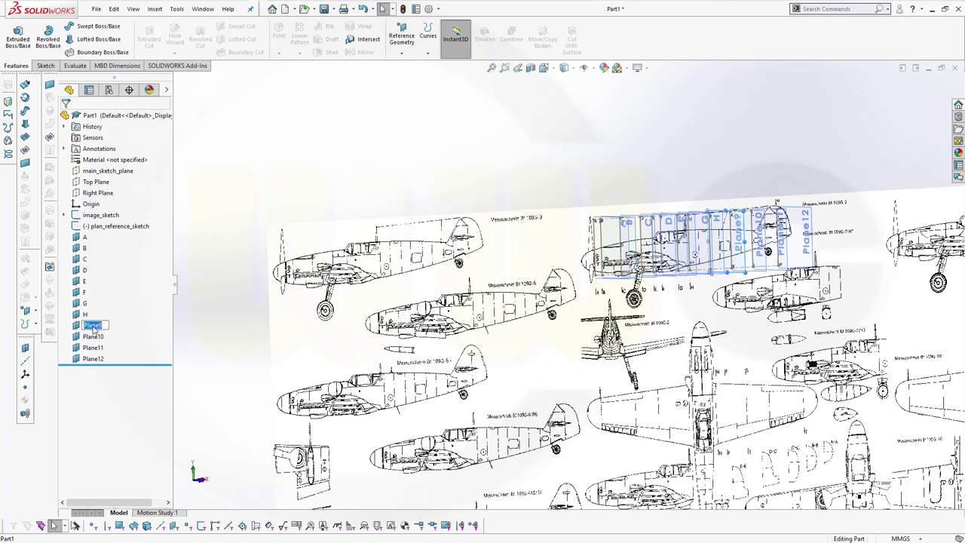
text(J)
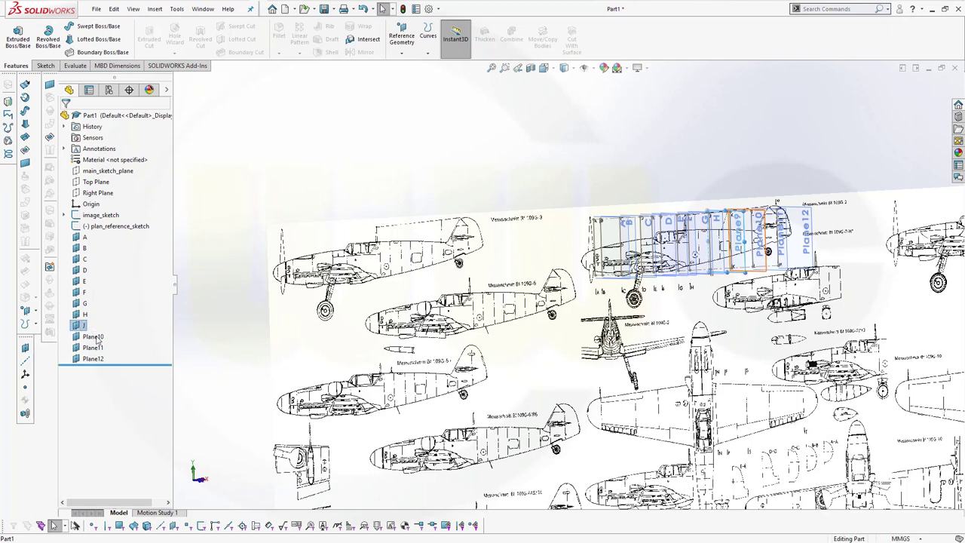
click(95, 336)
click(96, 337)
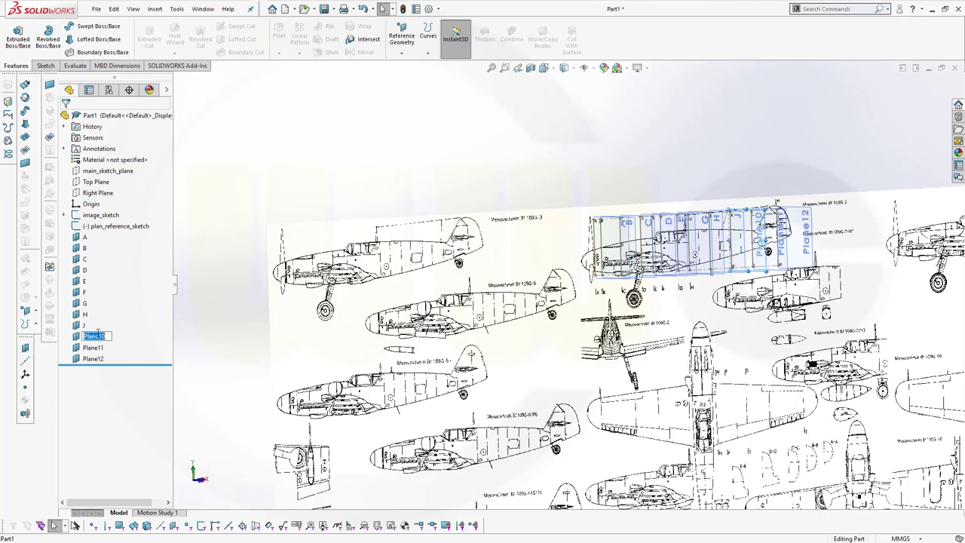
text(K)
- Rename Plane11 as L and Plane12 as M to match their section lines
click(97, 347)
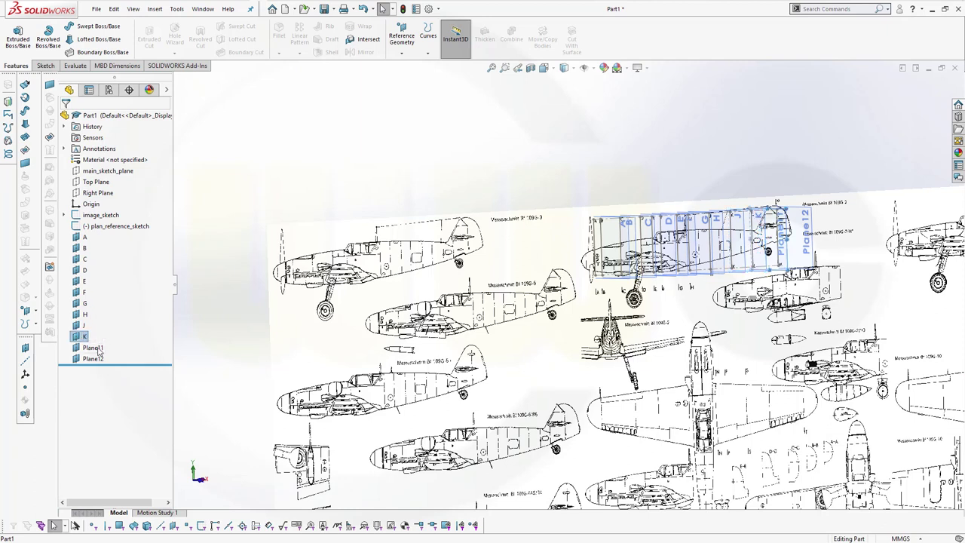
click(97, 348)
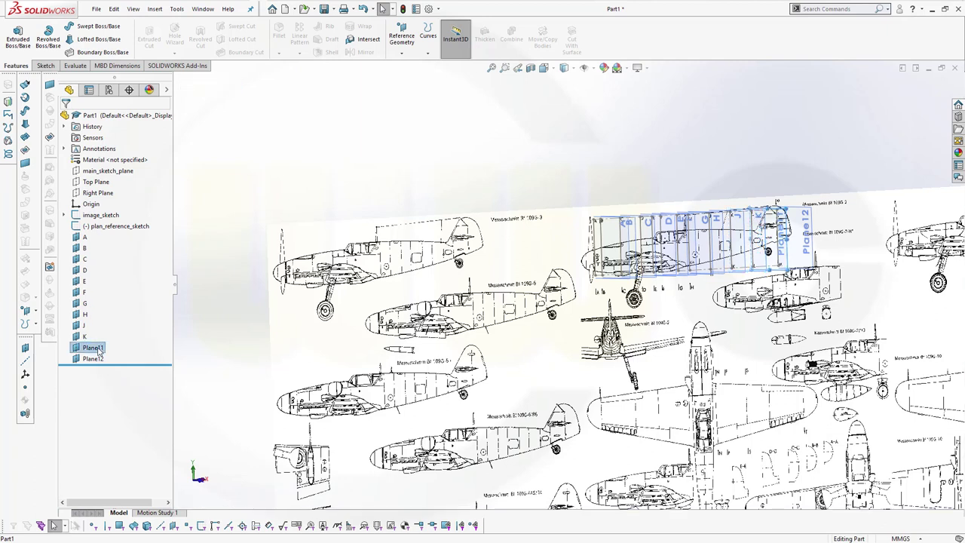
text(L)
click(94, 360)
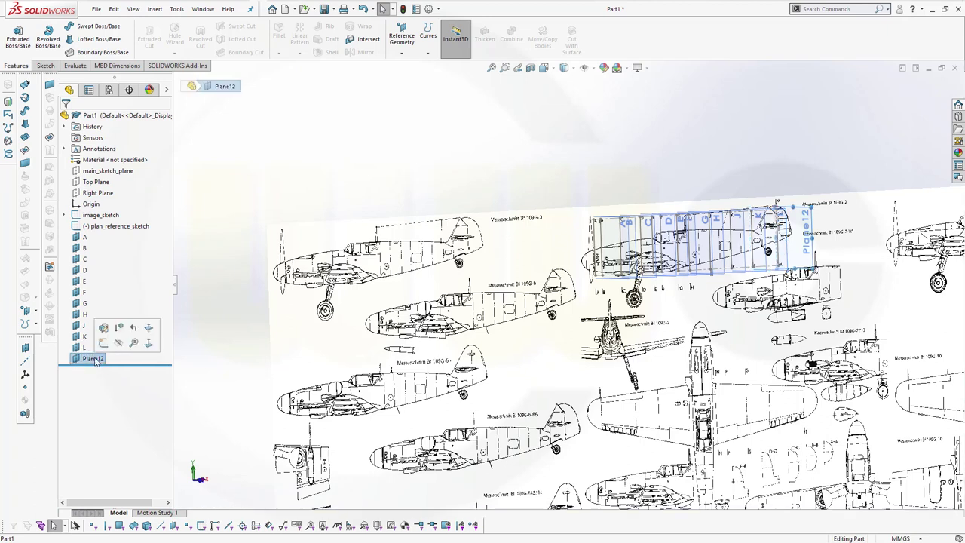
click(93, 359)
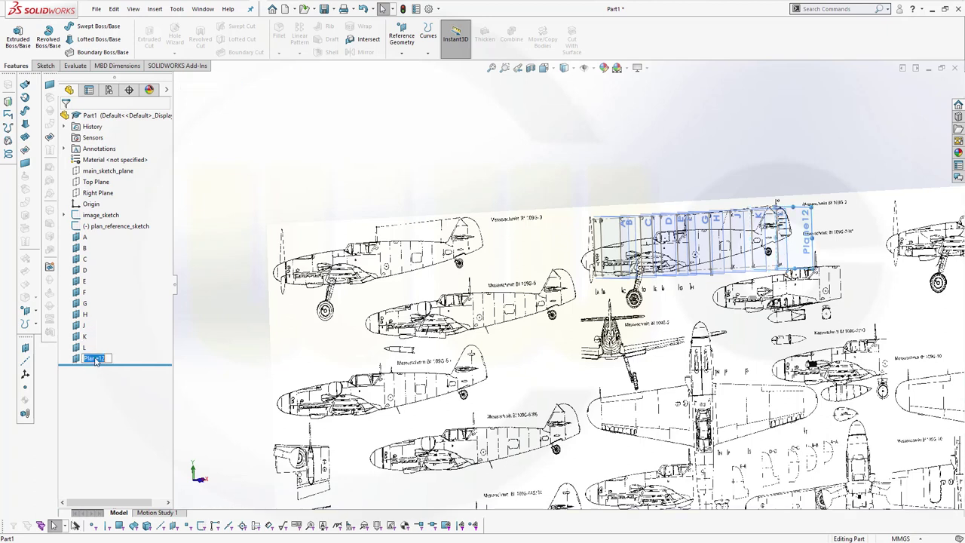
text(M)
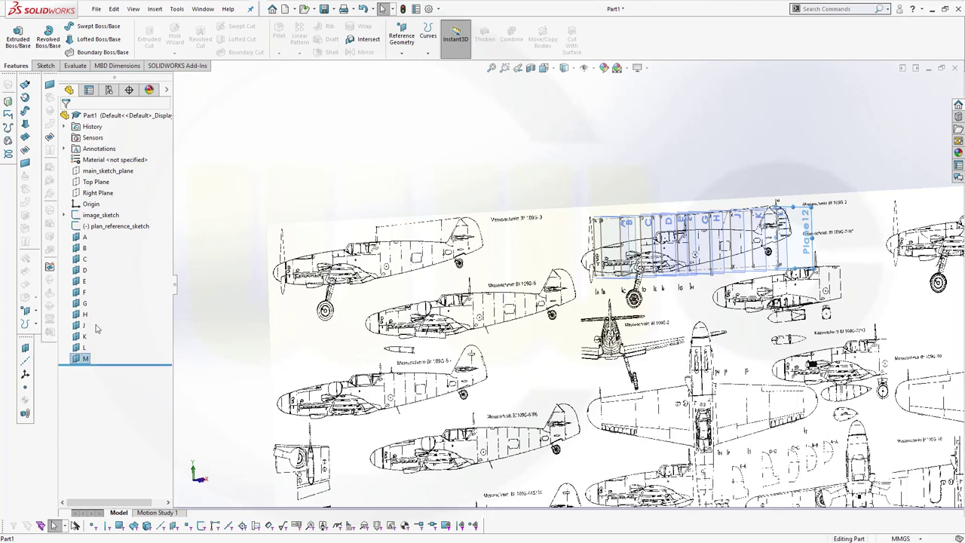
key(Return)
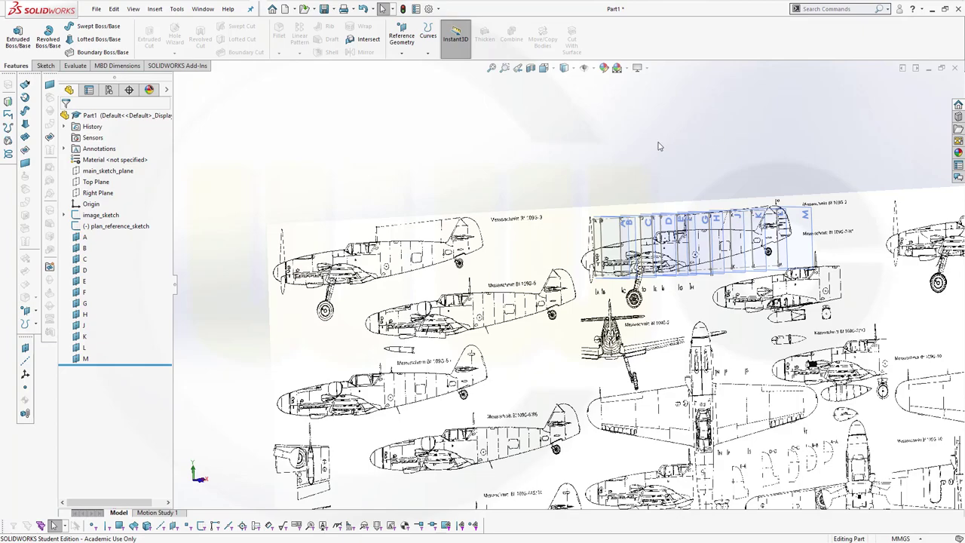
- Group section planes A through M into a new folder named SECTION_PLANES
key(space)
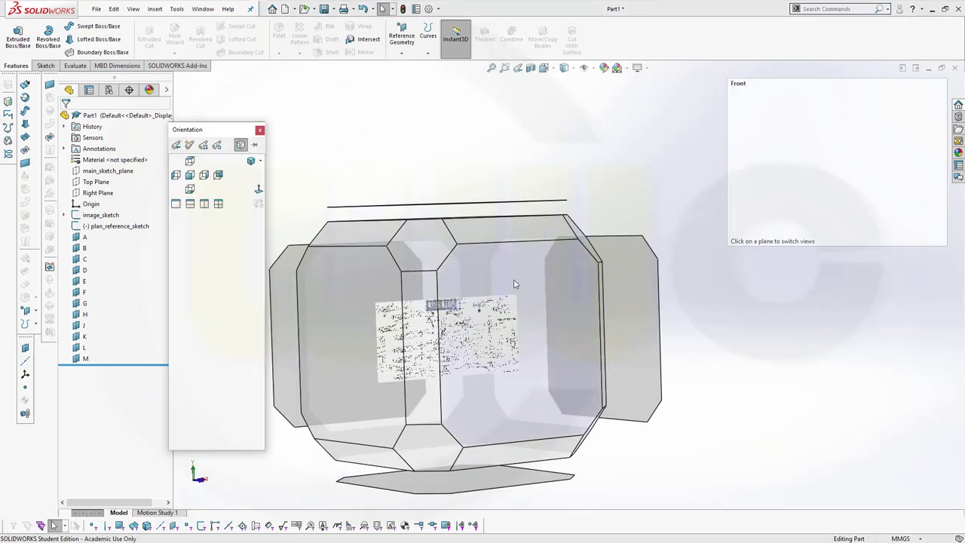
click(514, 284)
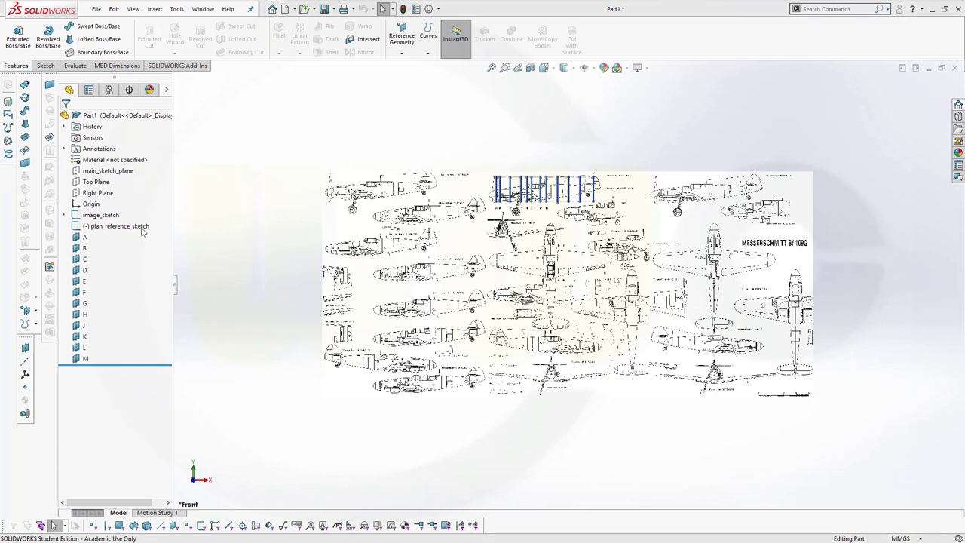
click(85, 237)
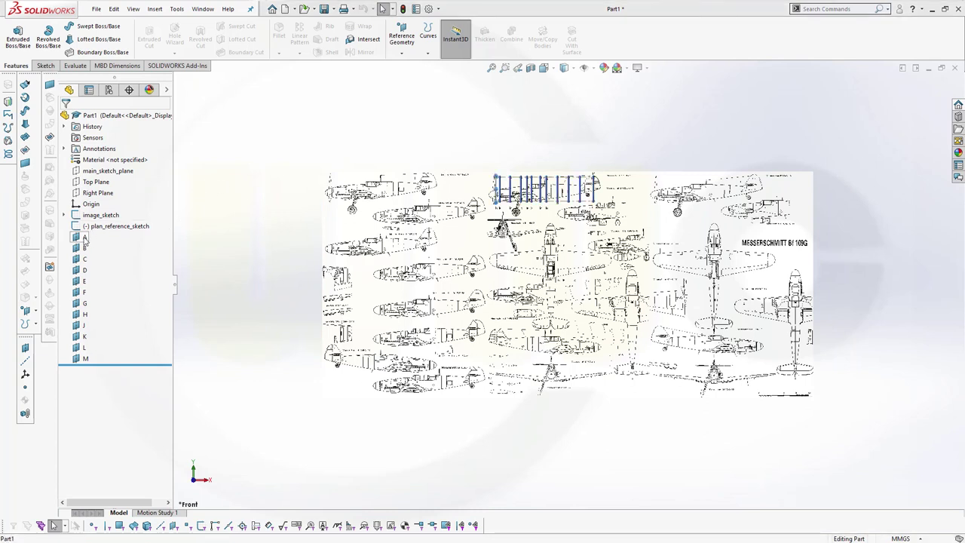
shift+click(86, 359)
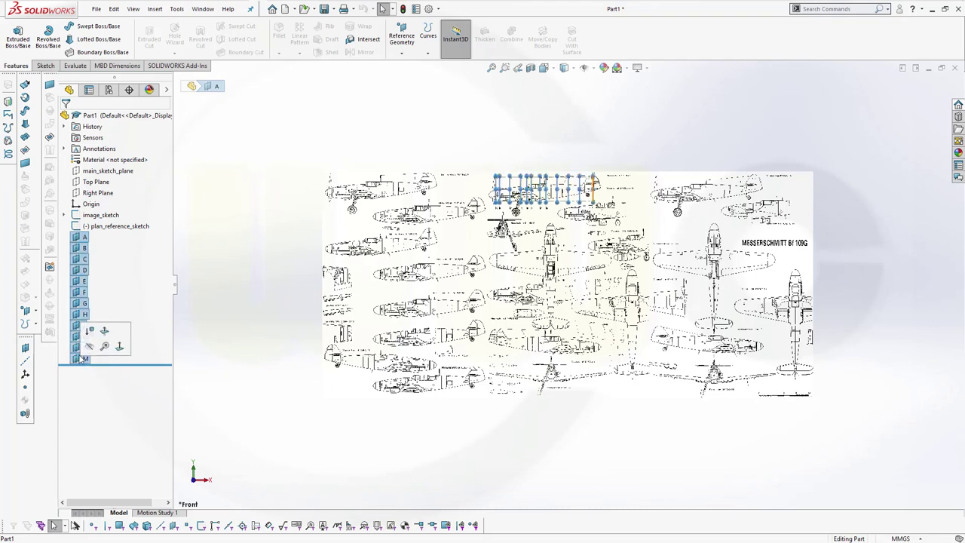
right_click(82, 359)
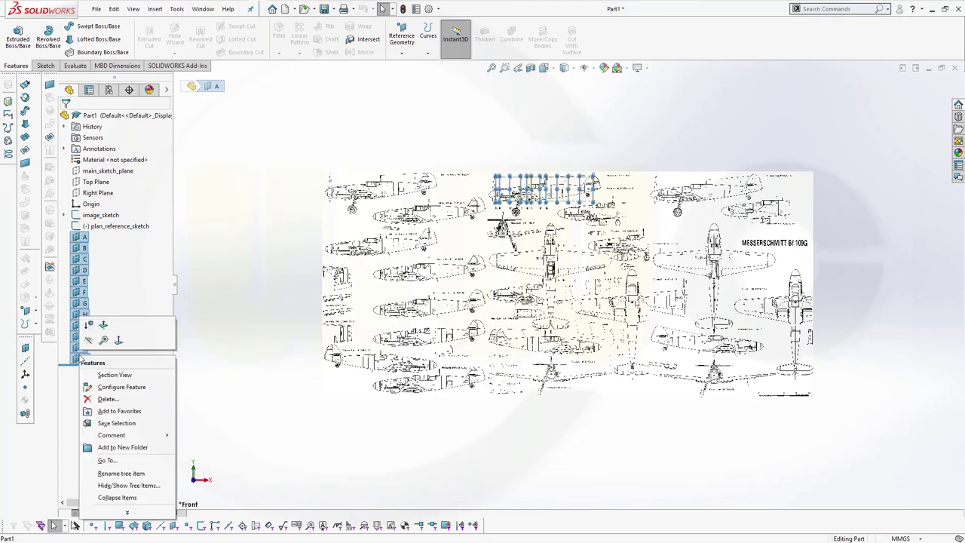
click(140, 448)
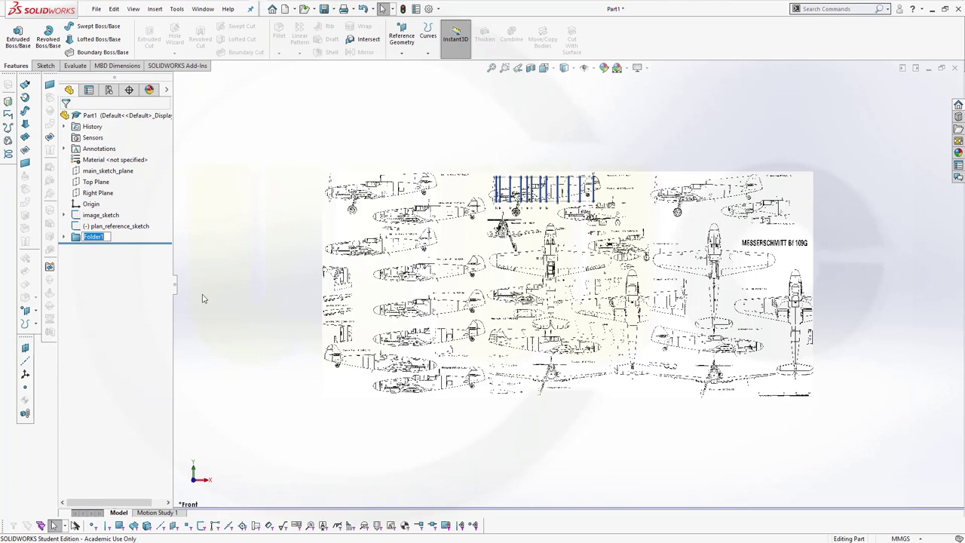
text(SEC)
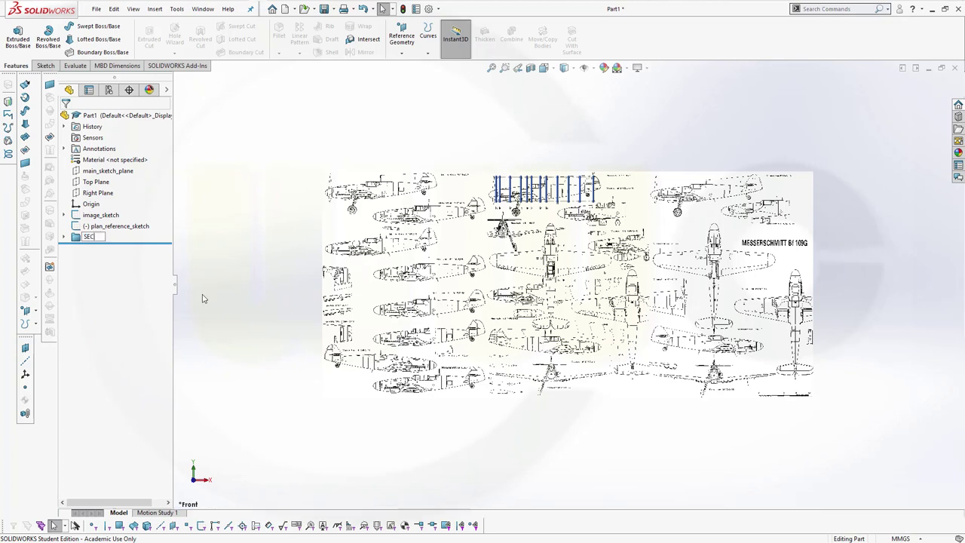
text(TION_PLANES)
key(Return)
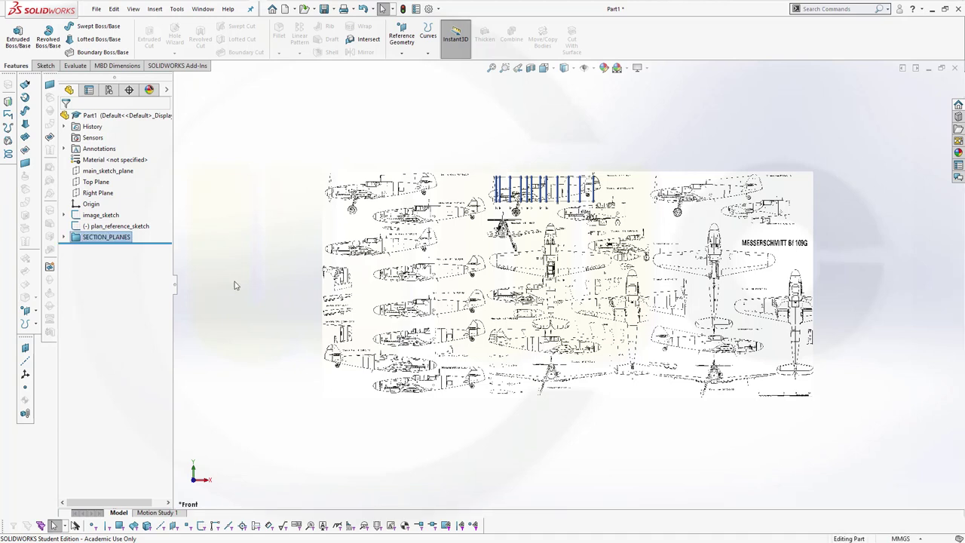
- Rename the section plane folder in lowercase as section_planes
click(119, 238)
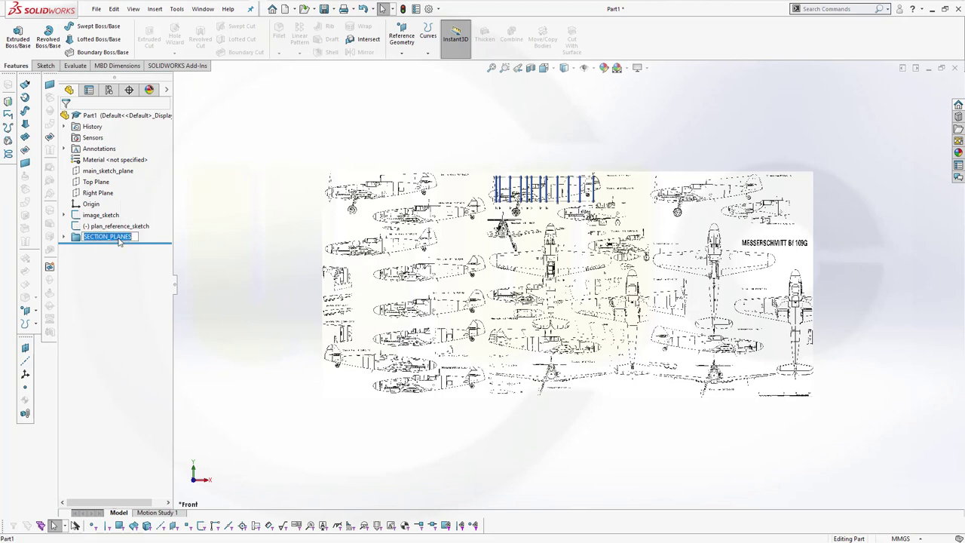
text(section_planes)
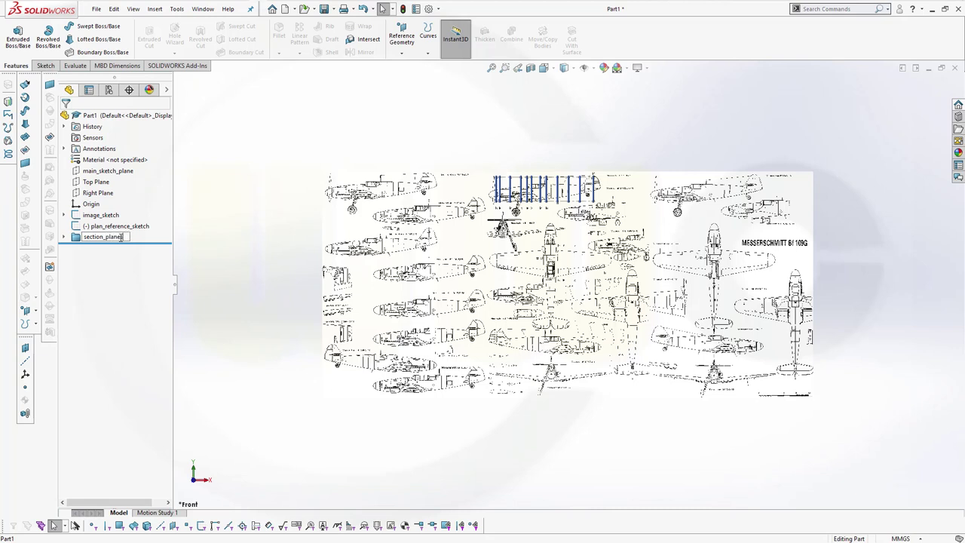
key(Return)
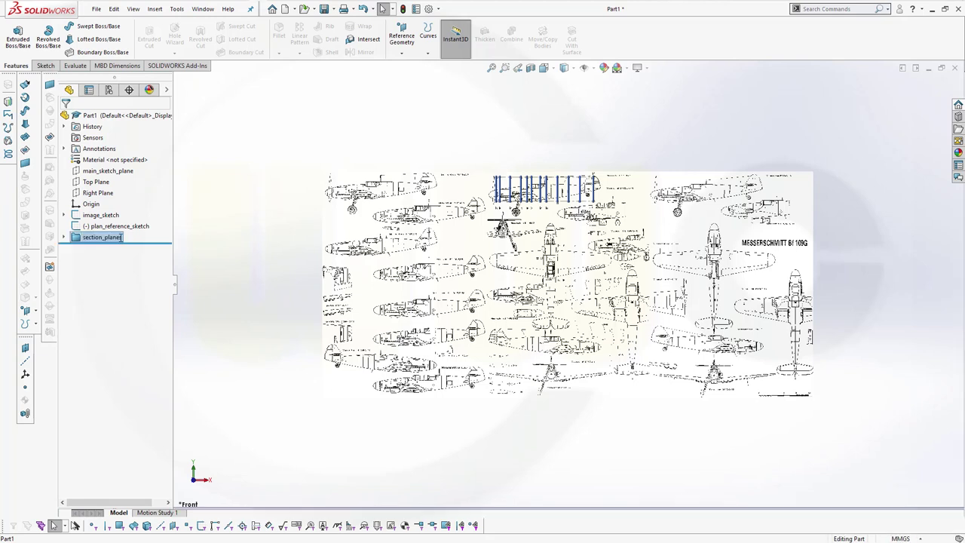
click(249, 204)
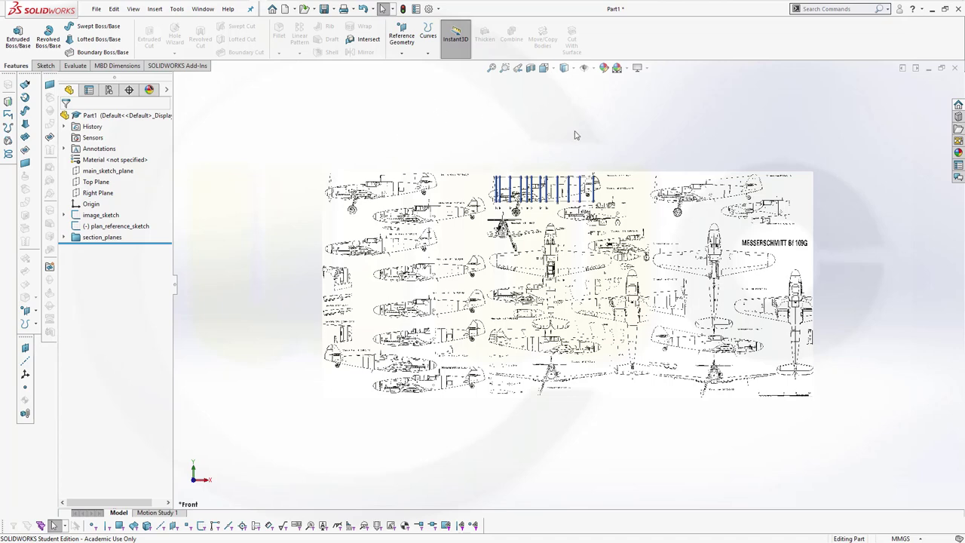
- Hide all the planes from A to M inside the section_planes folder
key(f)
scroll(579, 169, down, 1)
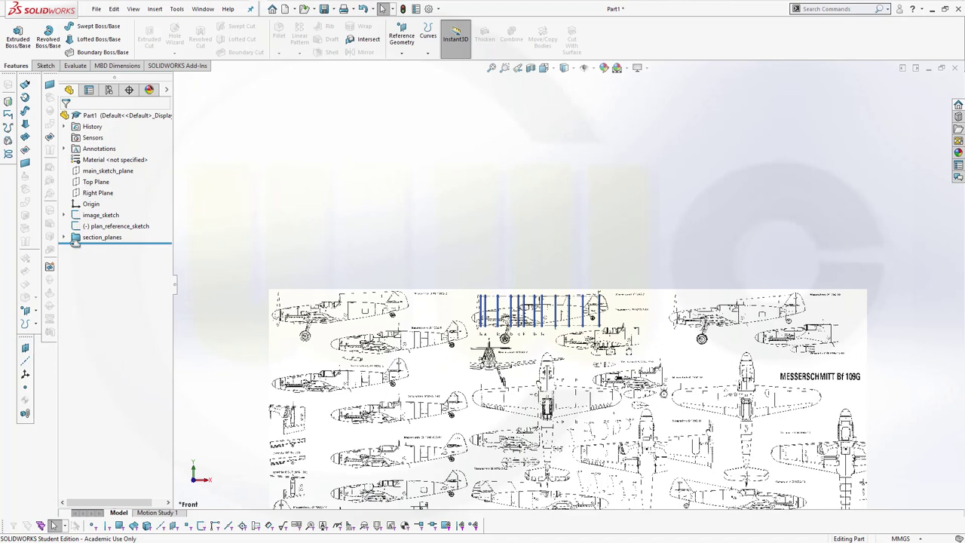
click(65, 239)
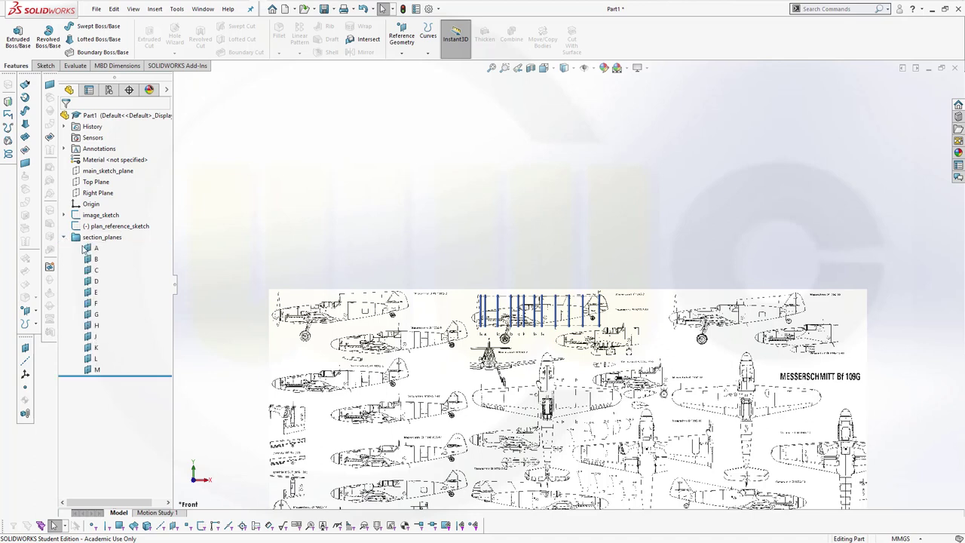
click(96, 248)
shift+click(90, 370)
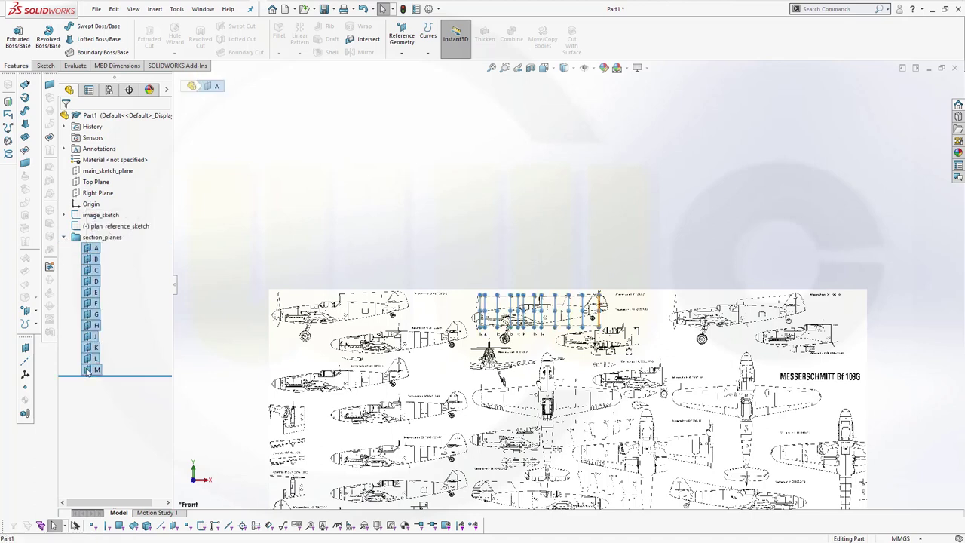
right_click(89, 368)
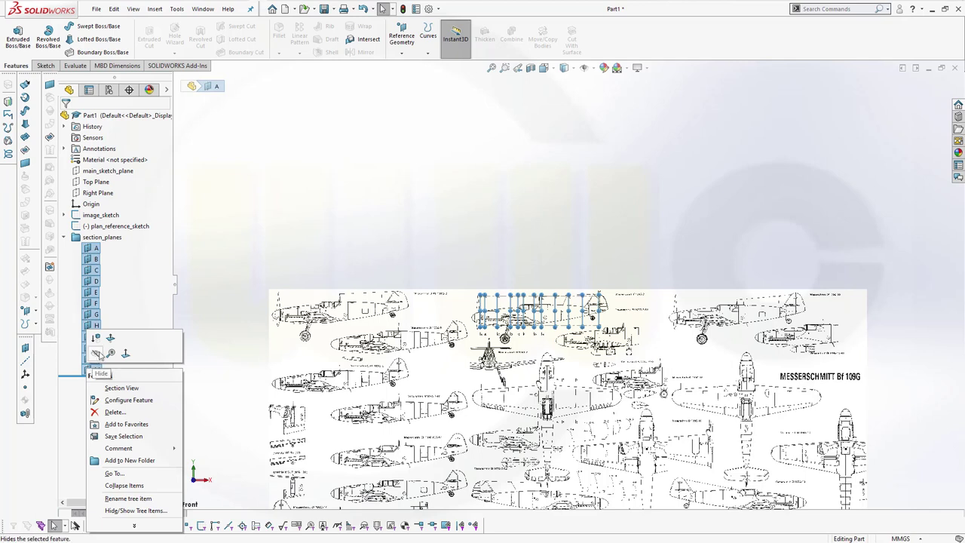
click(96, 353)
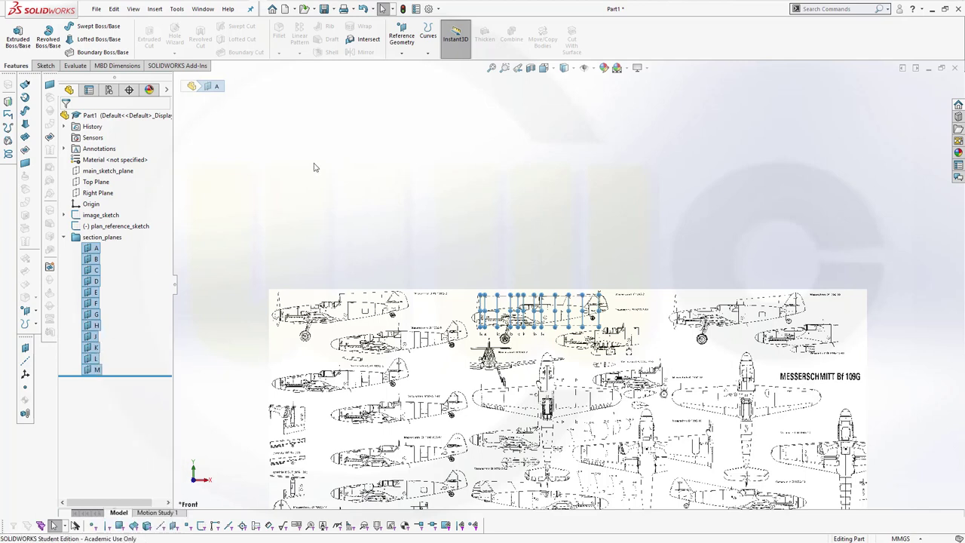
key(Escape)
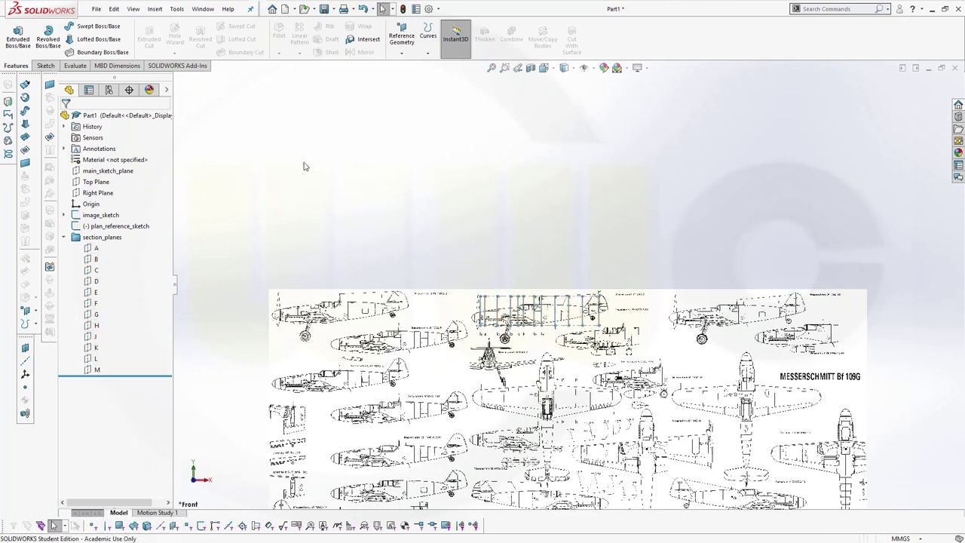
- Hide the plan_reference_sketch that holds the blueprint's section lines
right_click(135, 230)
key(Escape)
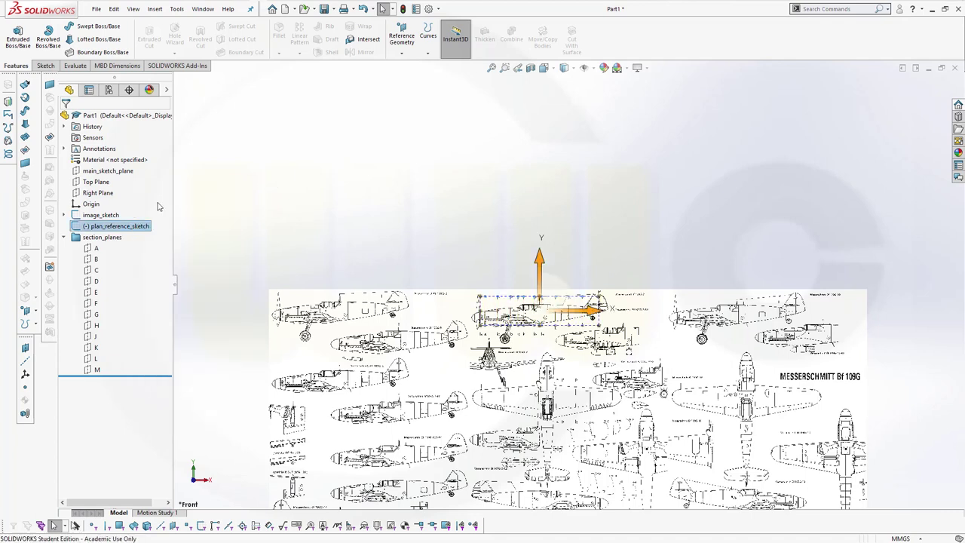
click(318, 143)
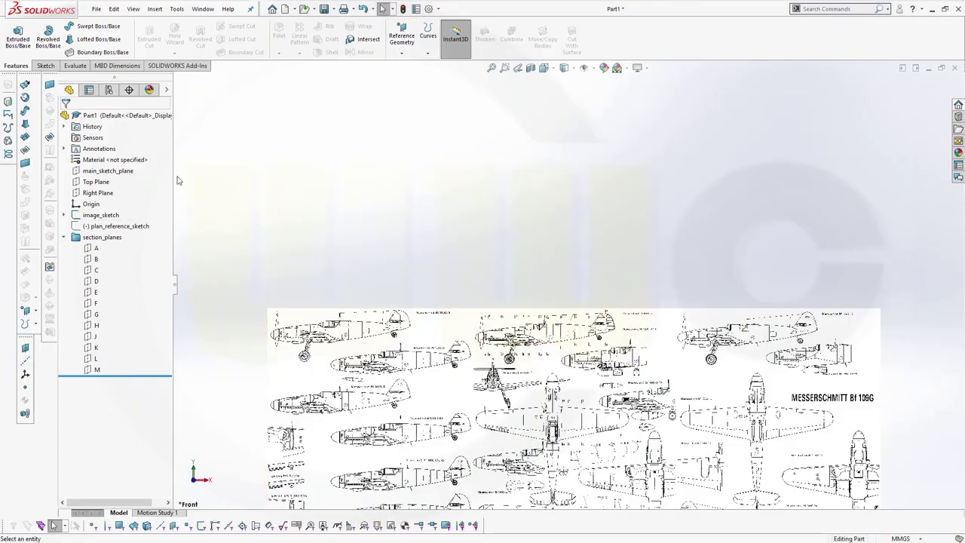
- Select the main_sketch_plane reference plane
click(114, 174)
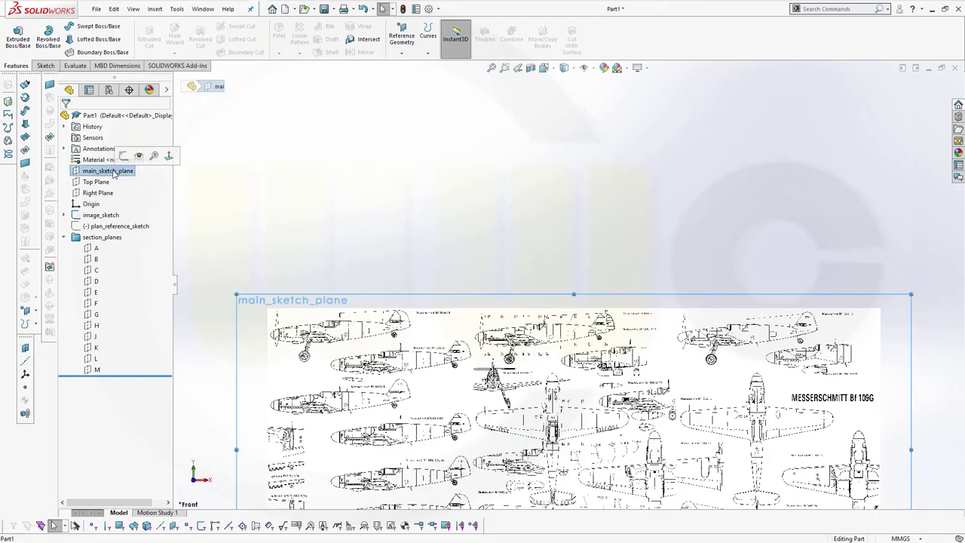
- Start a sketch on main_sketch_plane and draw a horizontal line about 3097 mm long across the fuselage in the lettered side view
click(128, 155)
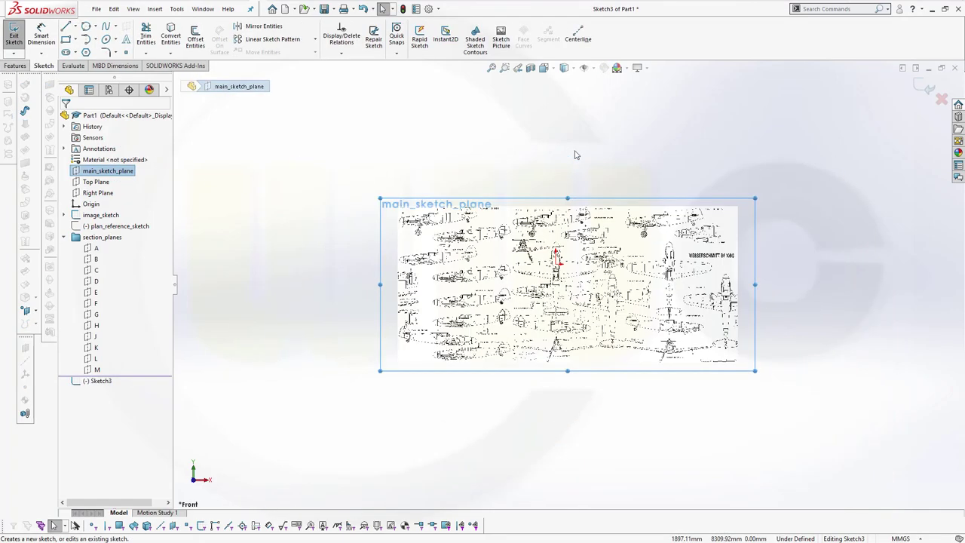
scroll(555, 254, down, 3)
scroll(560, 310, down, 4)
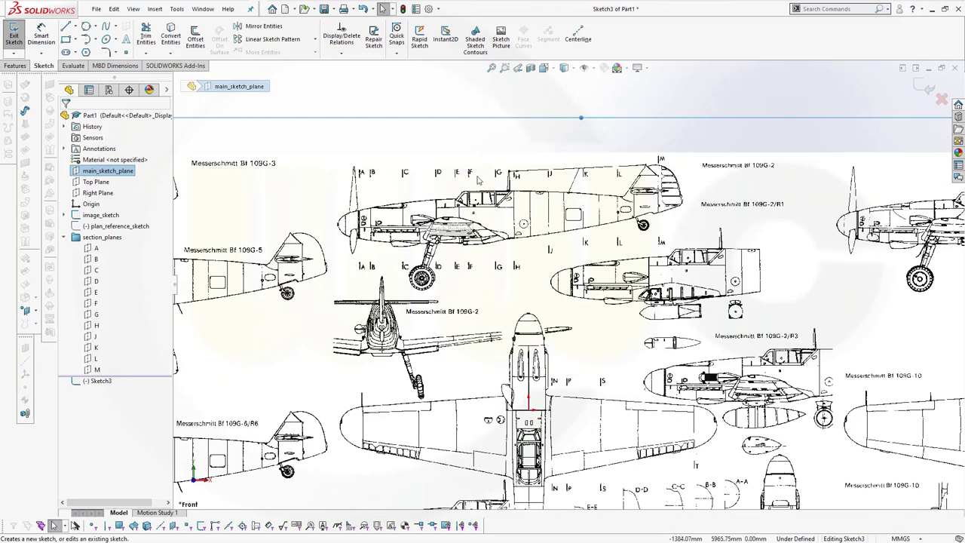
click(66, 25)
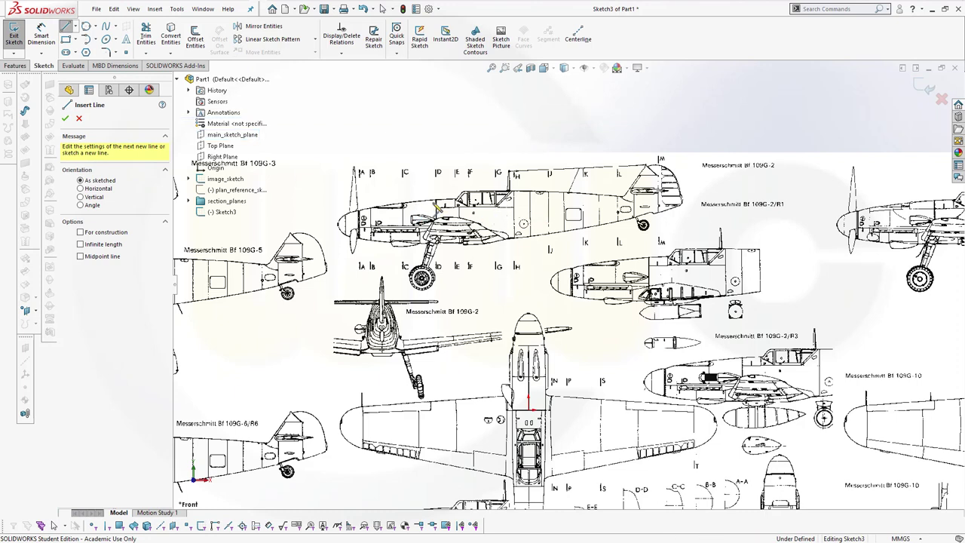
click(426, 214)
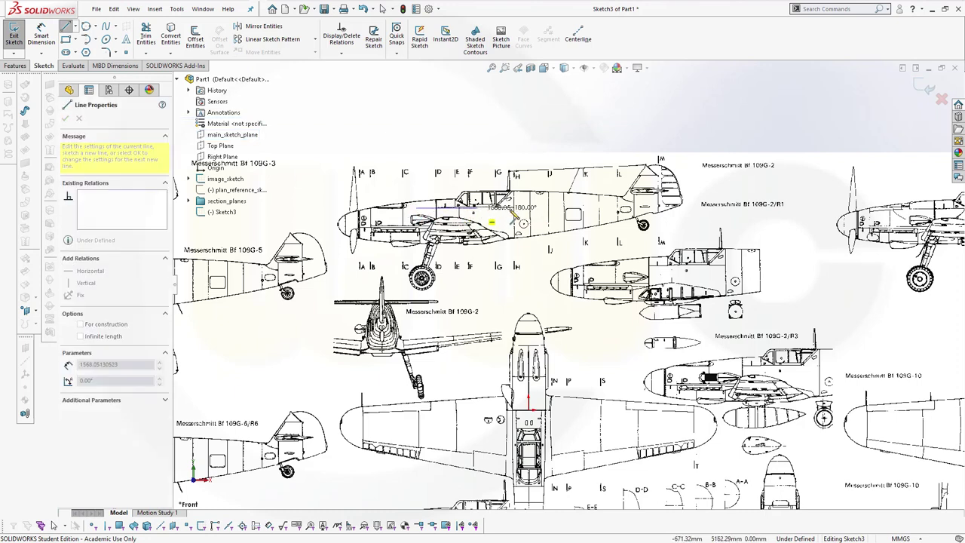
double_click(540, 206)
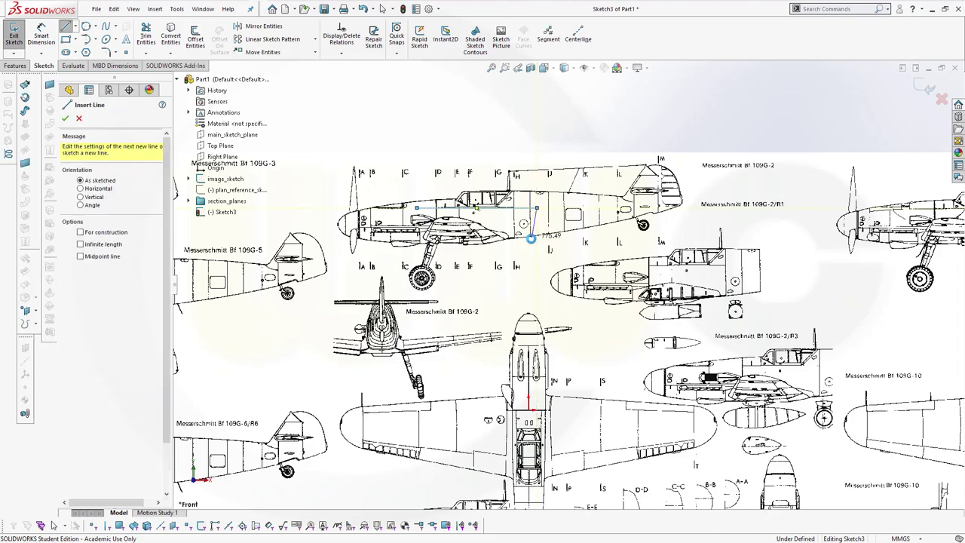
key(Escape)
- Move the horizontal line up to the canopy's lower edge and exit the sketch
scroll(528, 339, up, 2)
scroll(494, 219, down, 5)
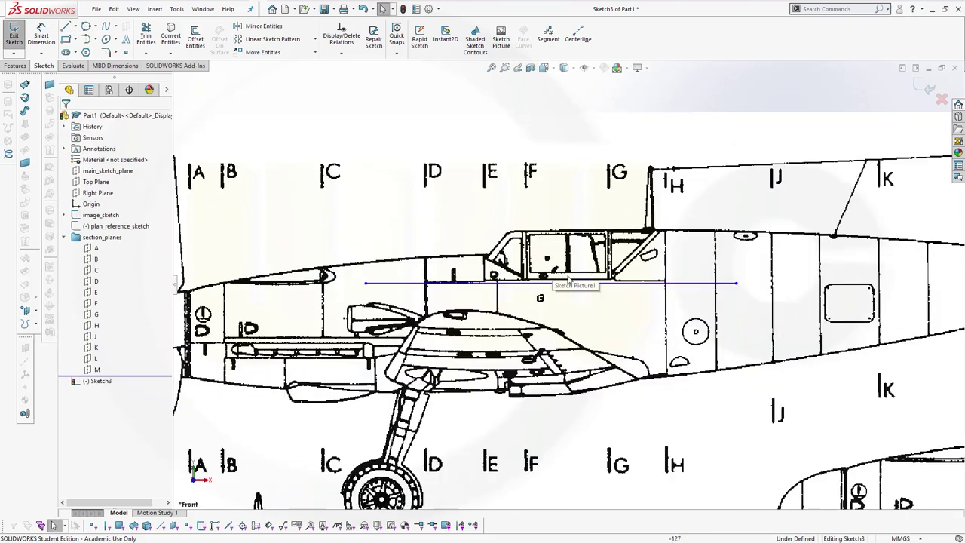
click(596, 285)
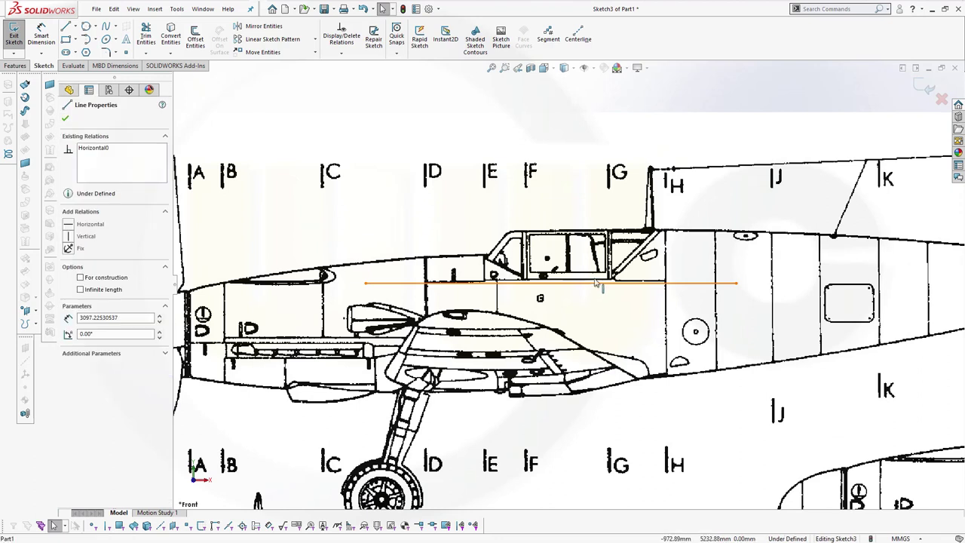
drag(595, 285, 594, 285)
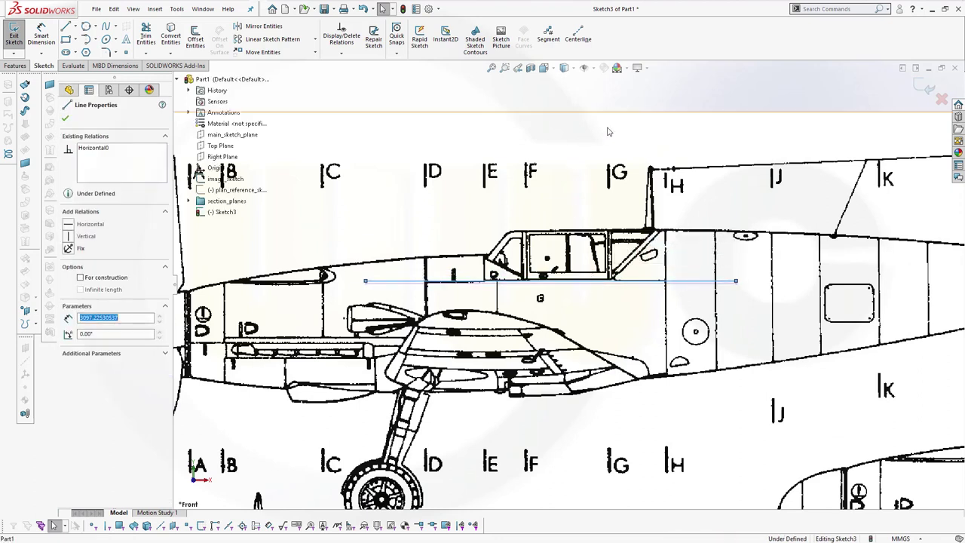
click(923, 90)
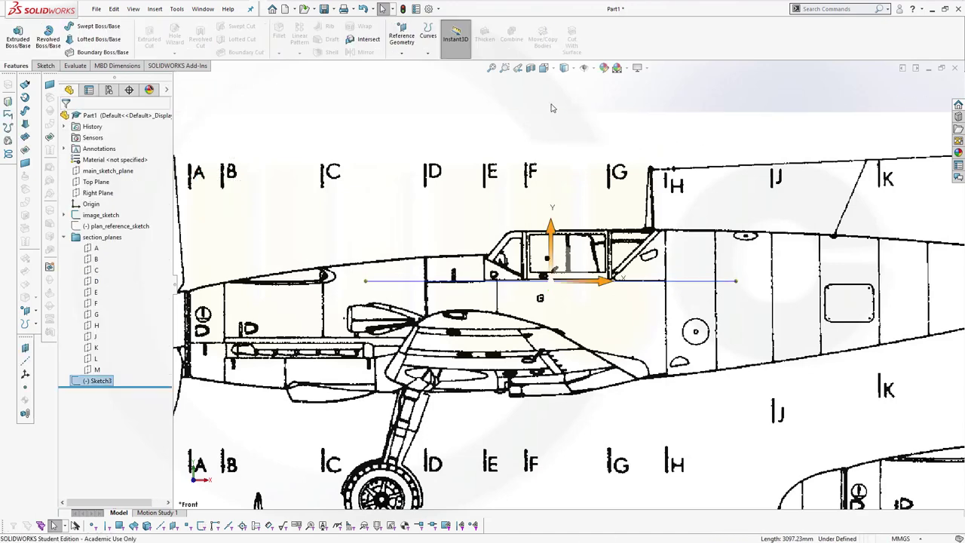
- Create a reference plane perpendicular to main_sketch_plane and coincident with the sketched horizontal line
scroll(517, 202, up, 4)
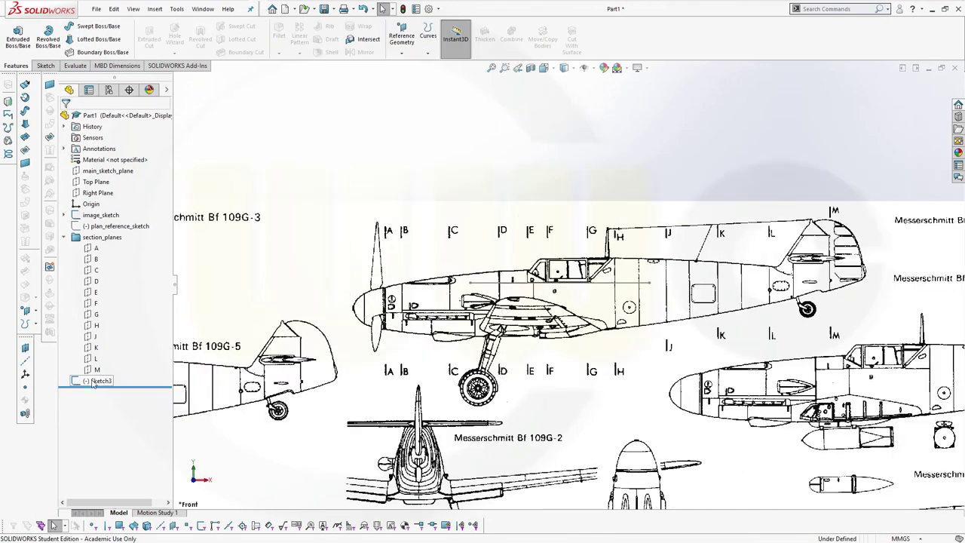
click(400, 53)
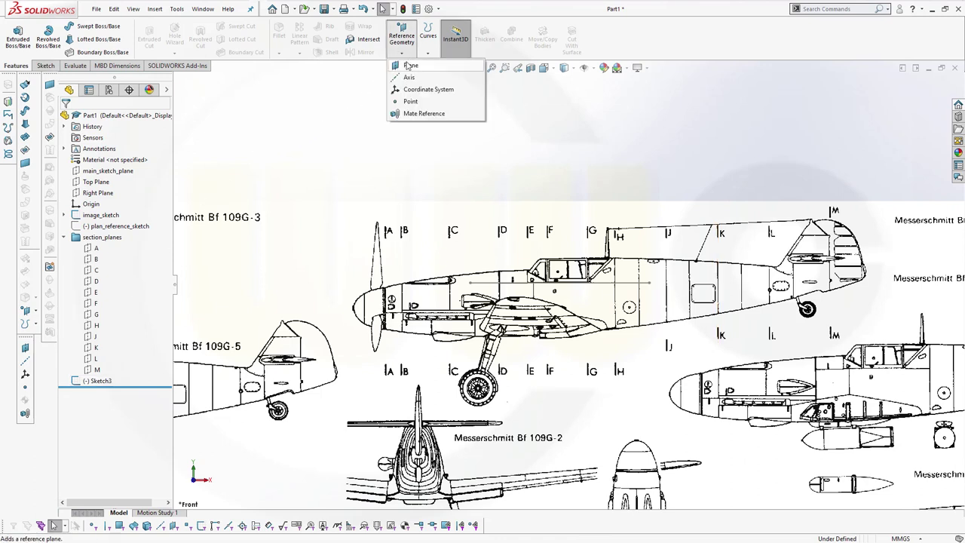
click(408, 65)
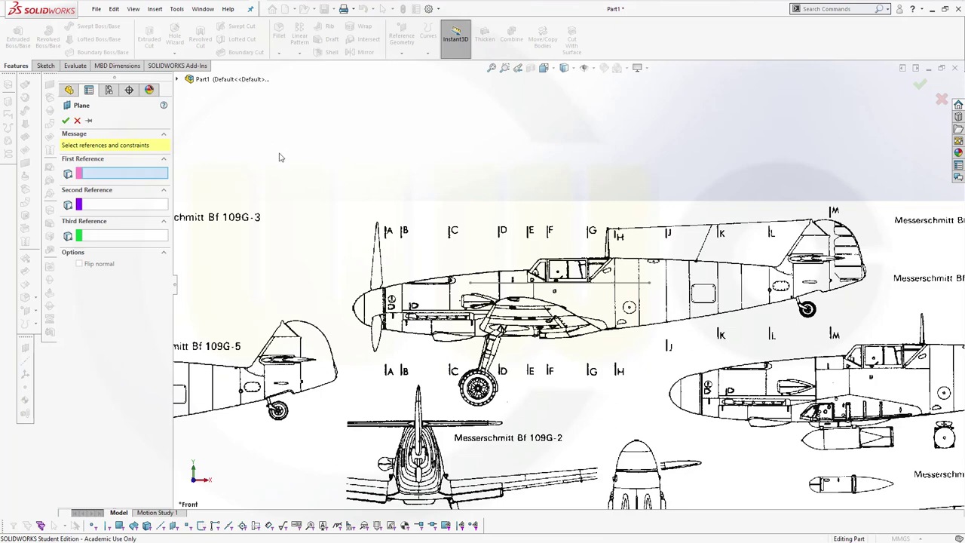
key(f)
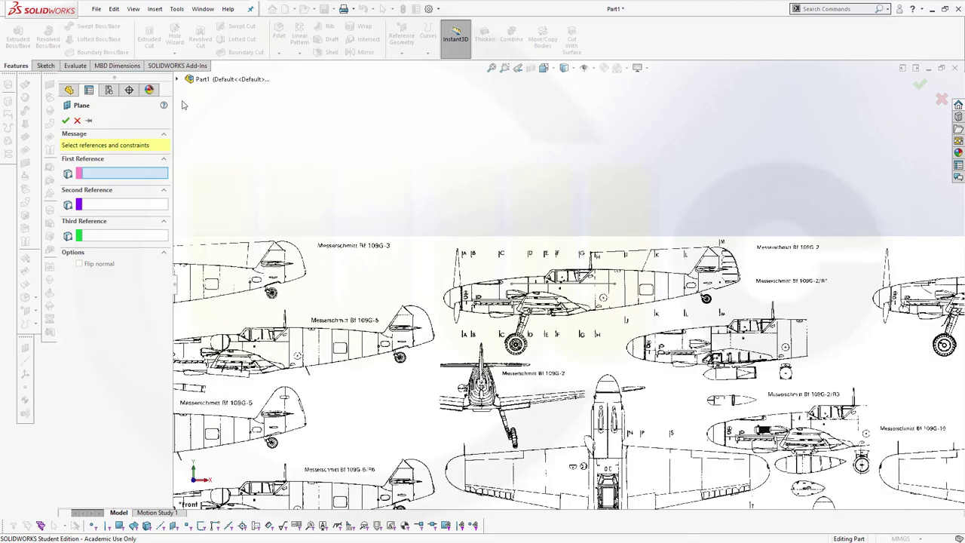
click(177, 79)
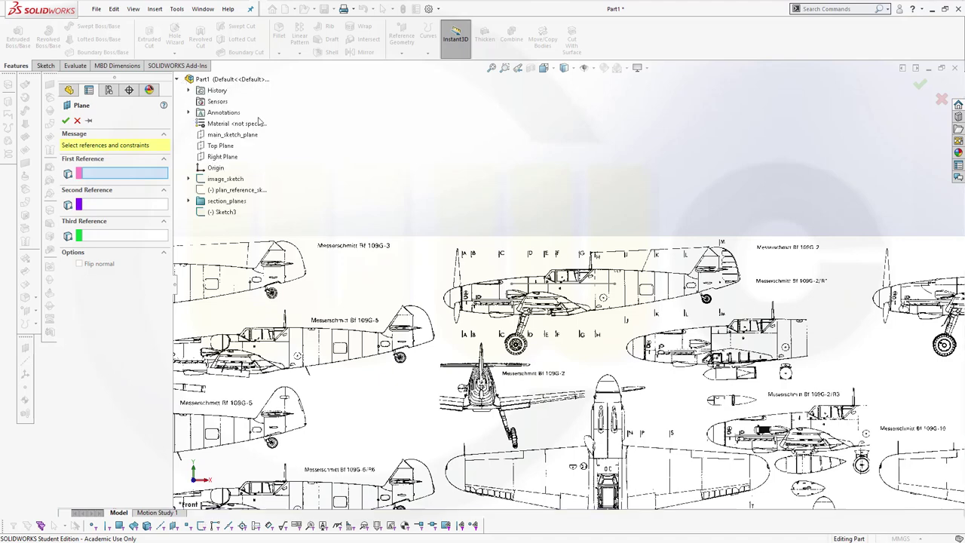
click(240, 135)
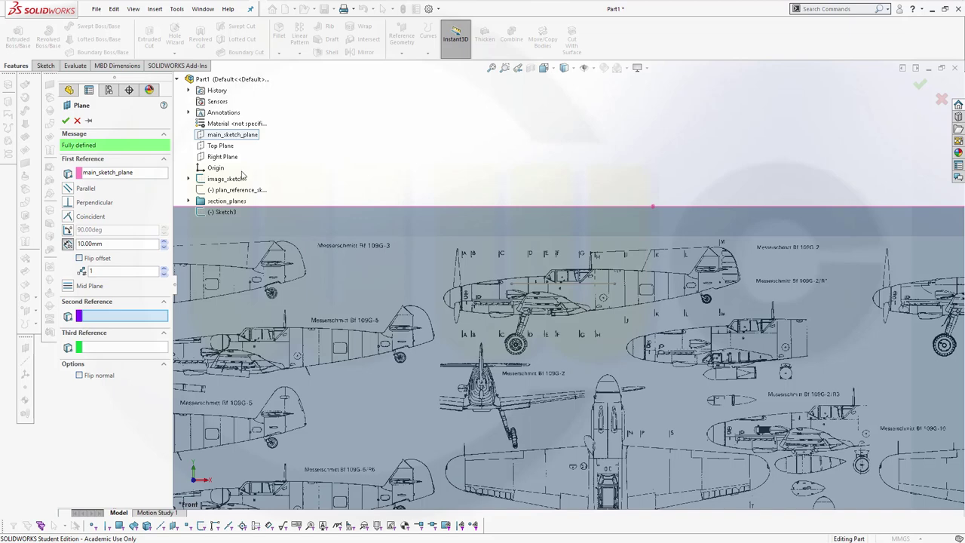
click(539, 285)
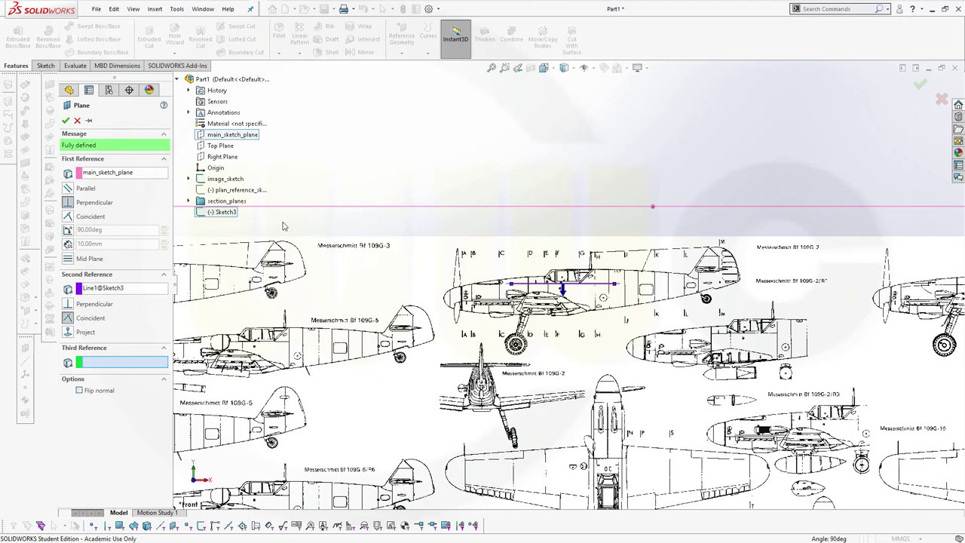
click(67, 121)
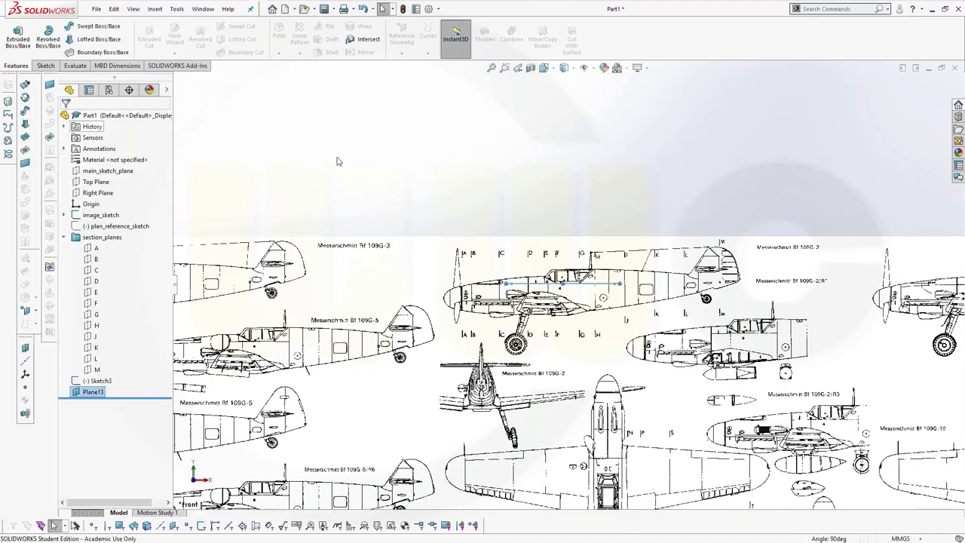
- Hide the horizontal line's sketch and rename the new reference plane split_plane
click(83, 383)
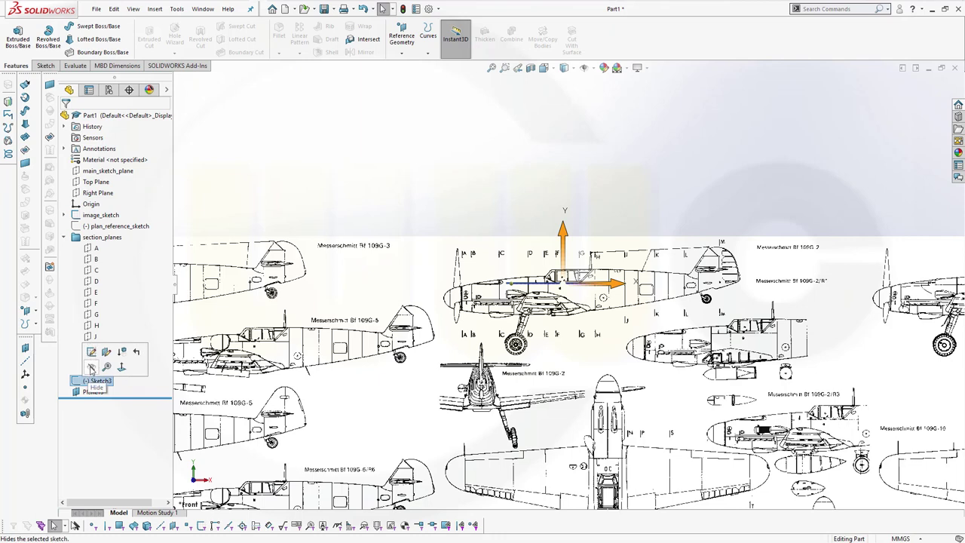
click(86, 395)
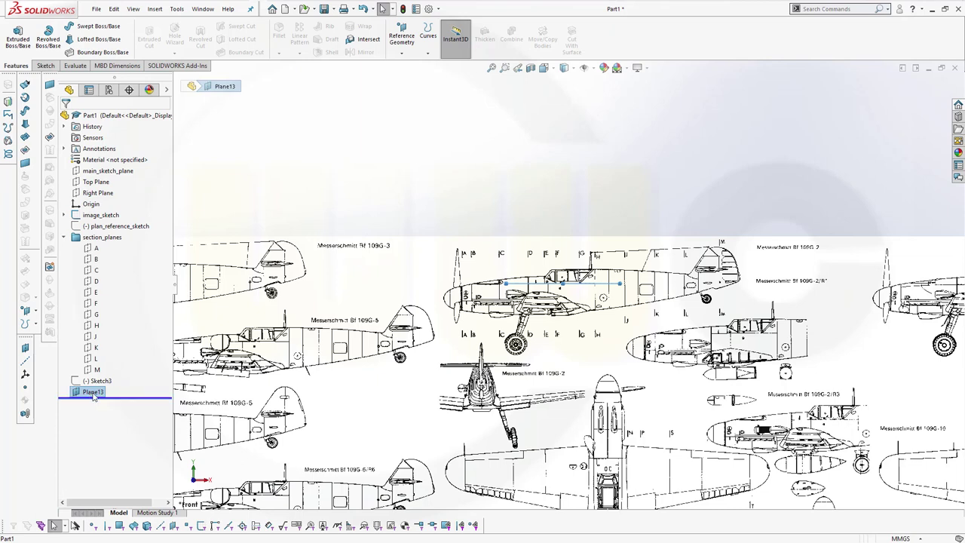
click(93, 394)
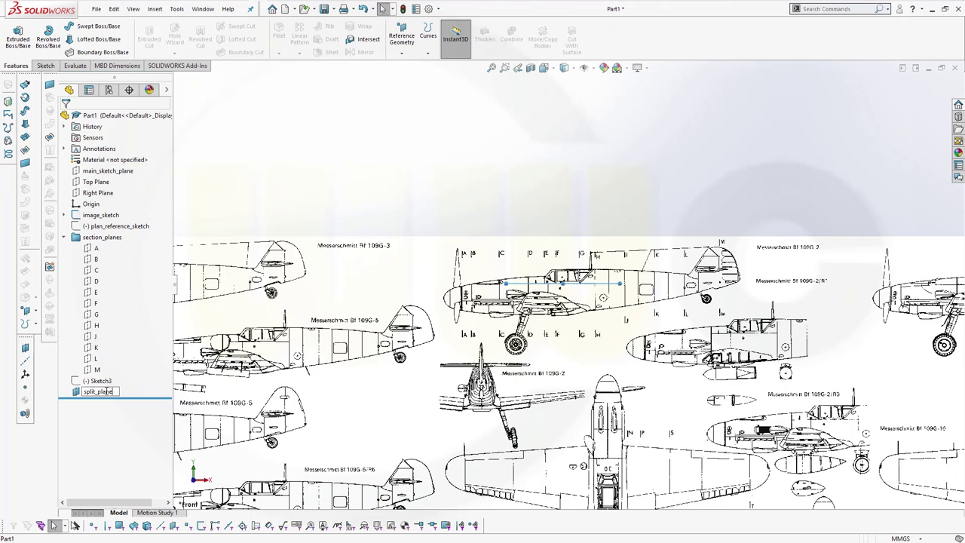
key(Return)
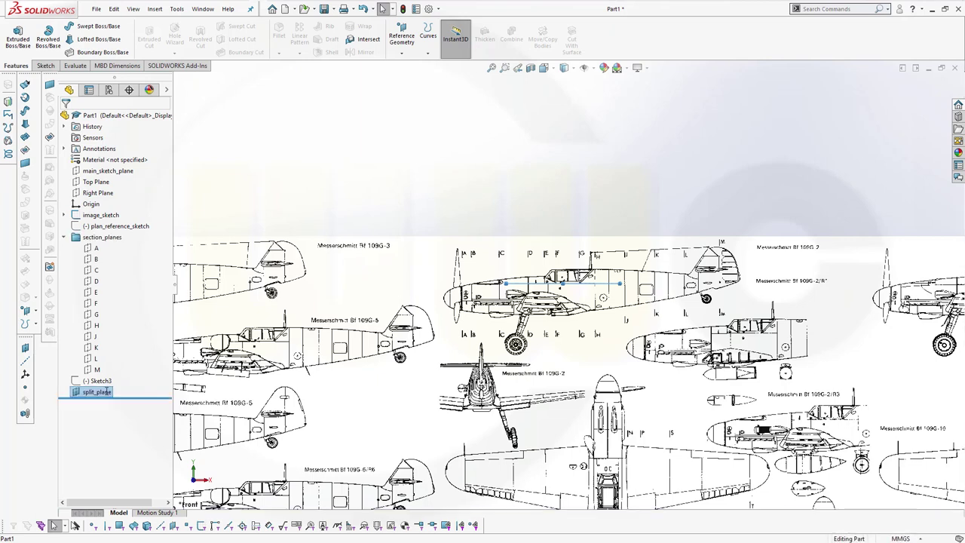
click(254, 202)
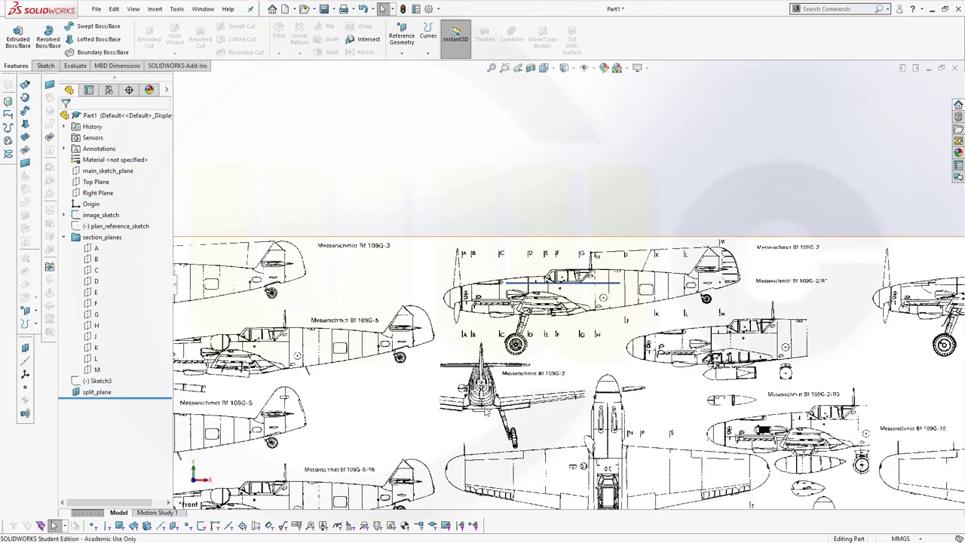
- Collapse the section_planes folder in the feature tree
scroll(515, 397, up, 3)
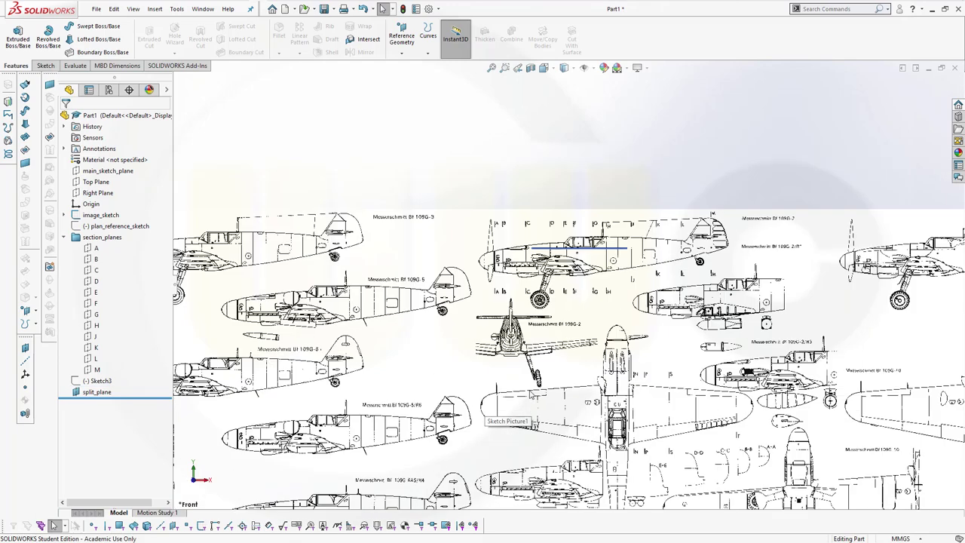
scroll(541, 424, up, 3)
scroll(619, 490, down, 3)
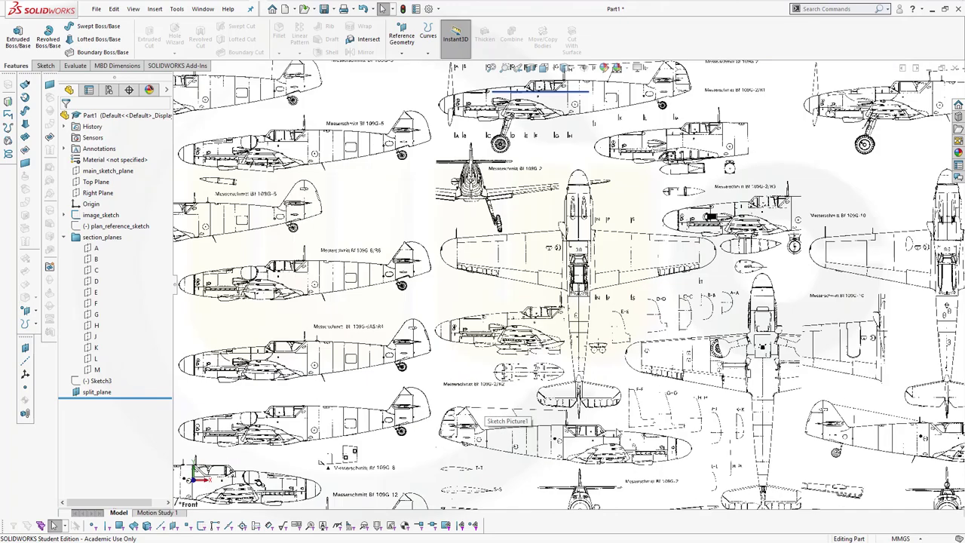
scroll(622, 264, down, 1)
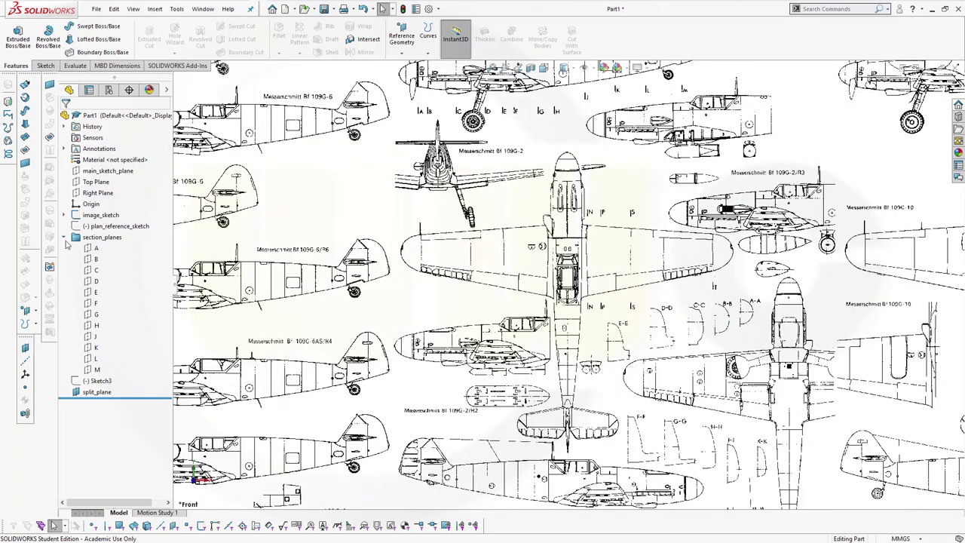
click(65, 238)
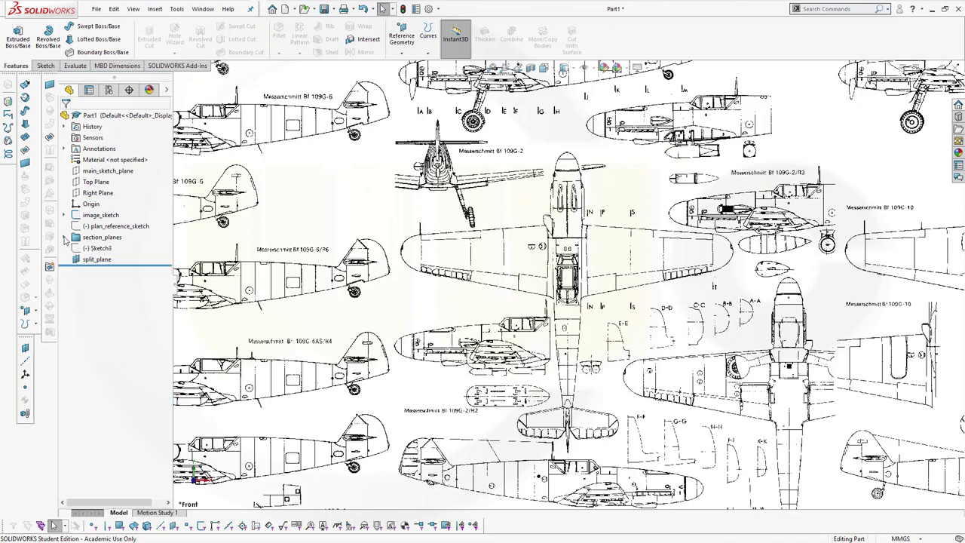
- Start a sketch on main_sketch_plane and draw a vertical line about 2600 mm long through the N section marks of the top-view wing
click(90, 172)
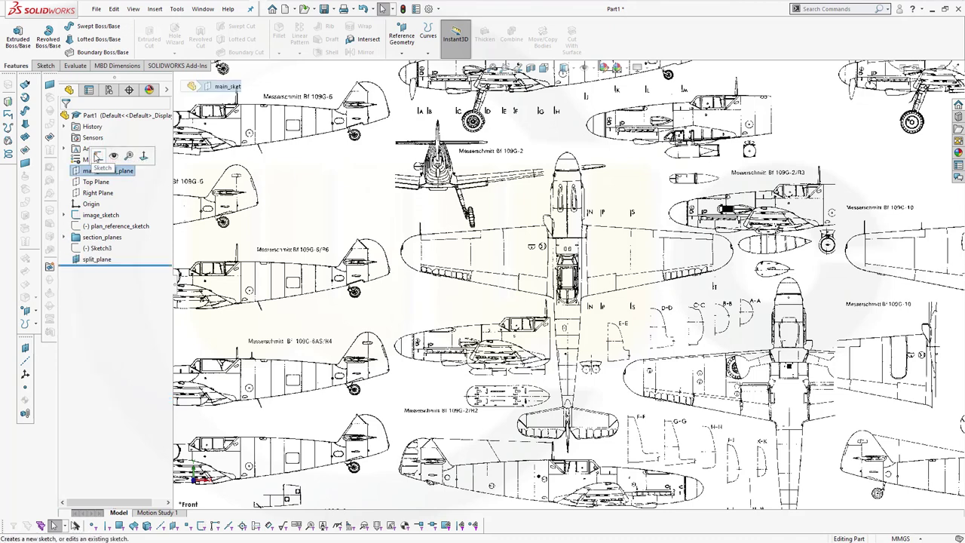
click(97, 156)
scroll(639, 281, up, 2)
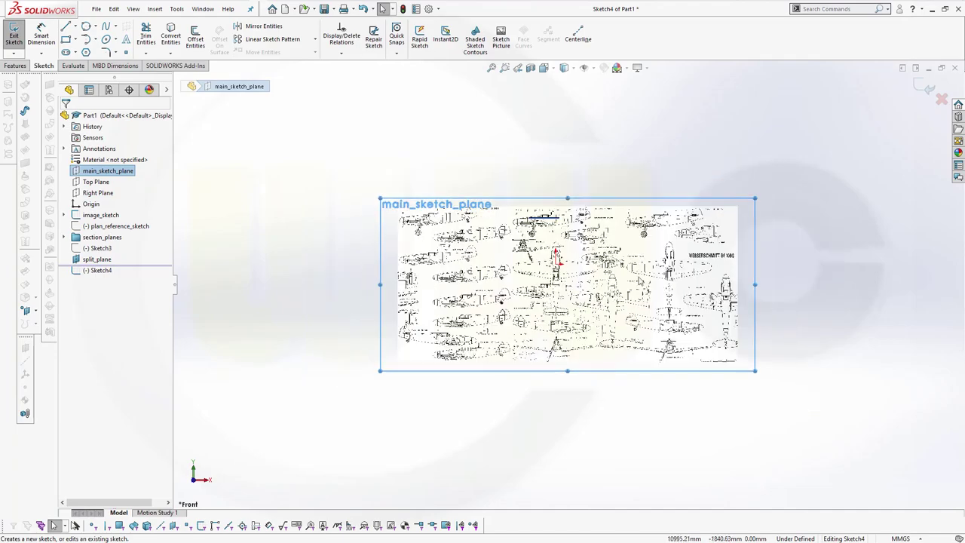
scroll(639, 281, down, 6)
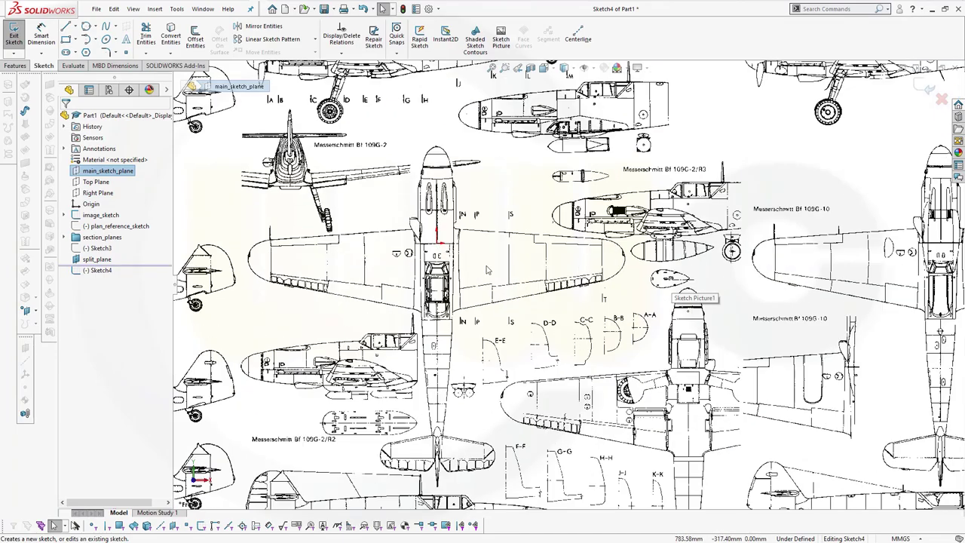
scroll(486, 269, down, 2)
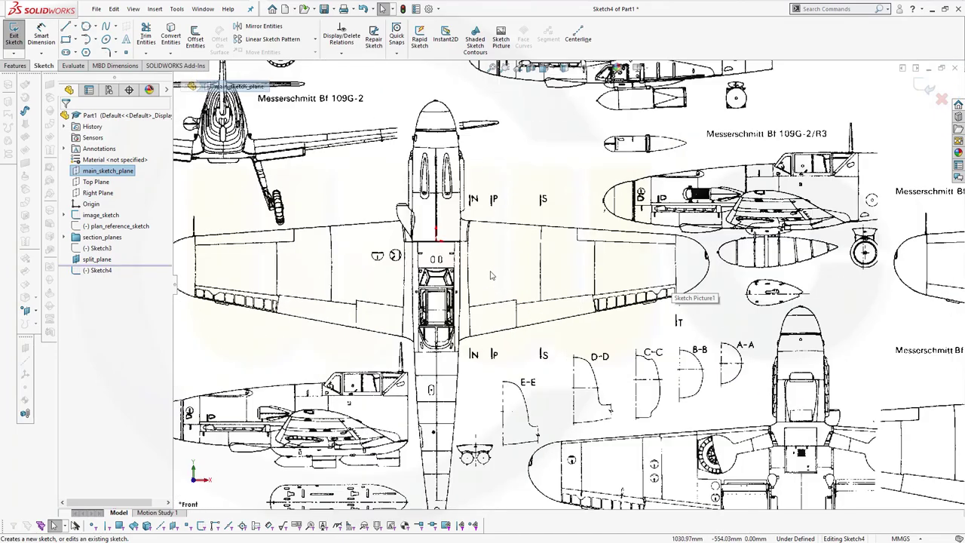
click(66, 29)
drag(490, 230, 490, 285)
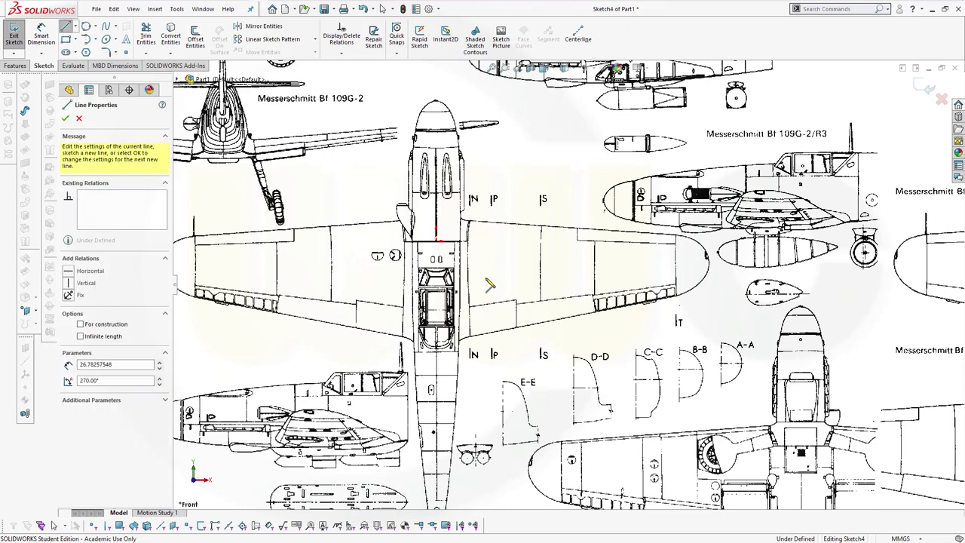
click(471, 221)
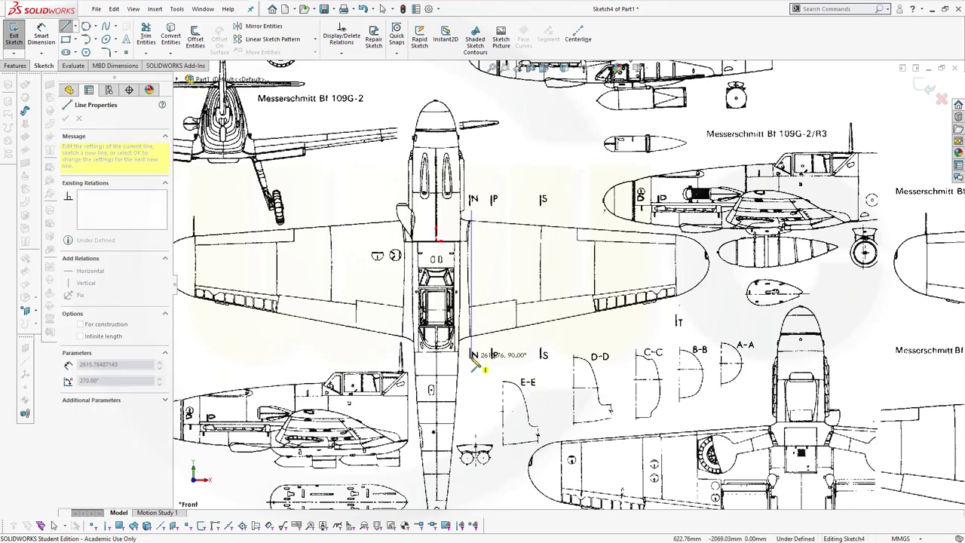
click(473, 354)
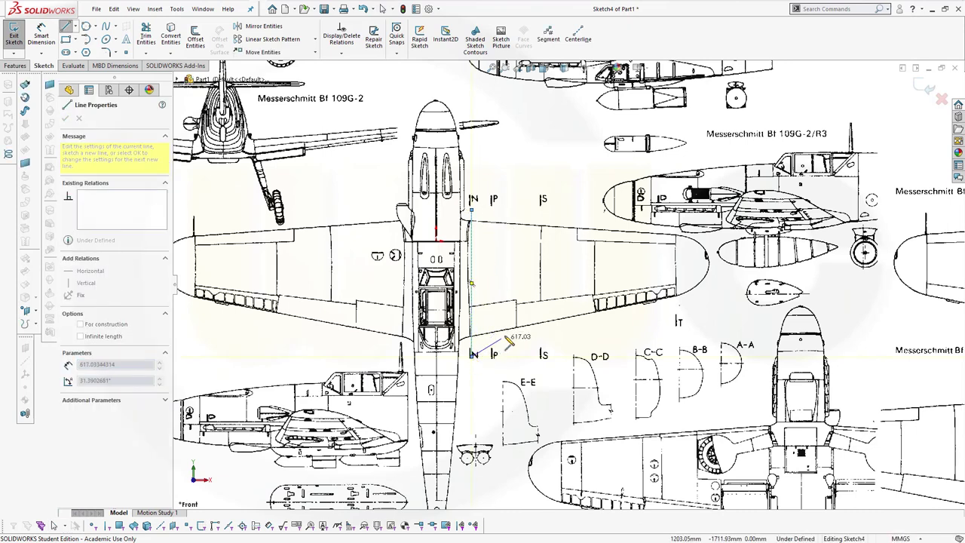
key(Escape)
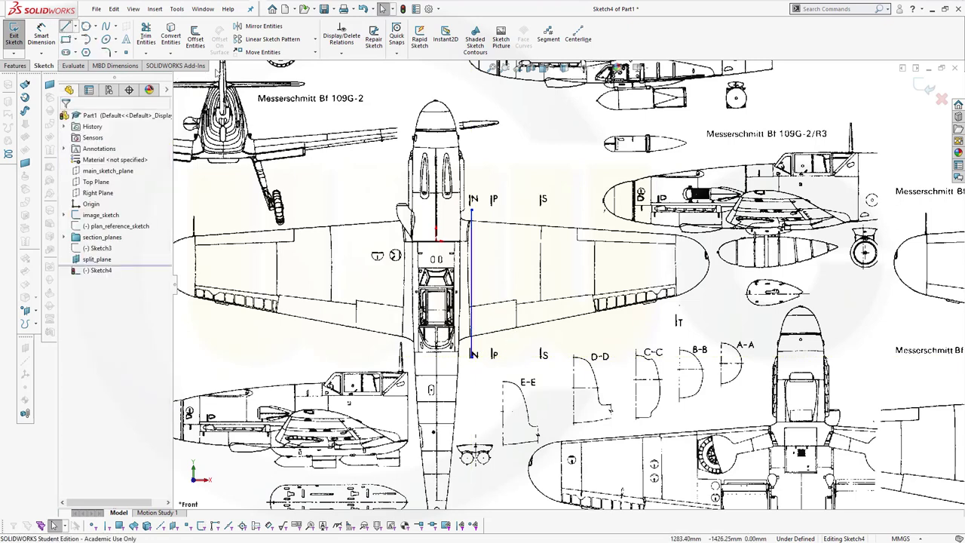
- Draw a vertical line about 2070 mm long up from the T section mark at the top-view wing's tip
click(678, 323)
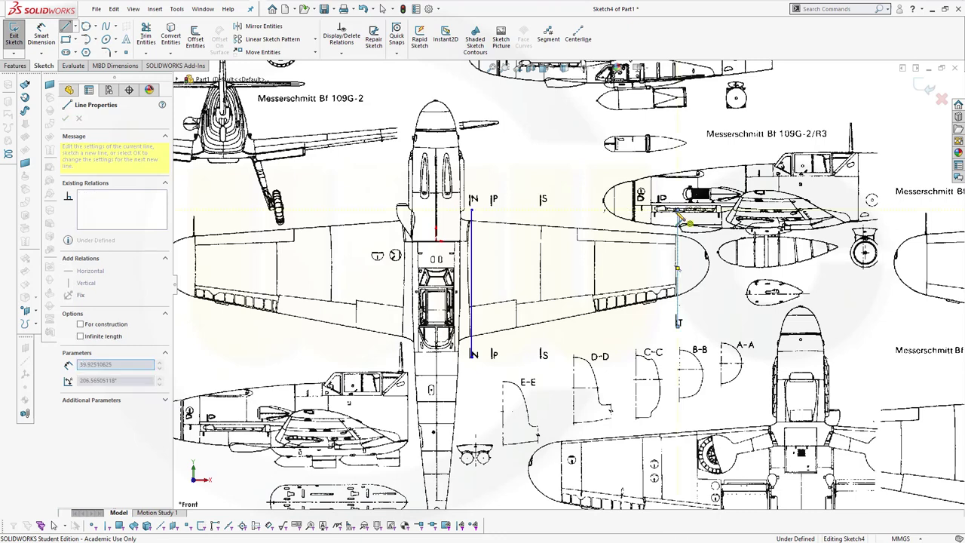
click(678, 220)
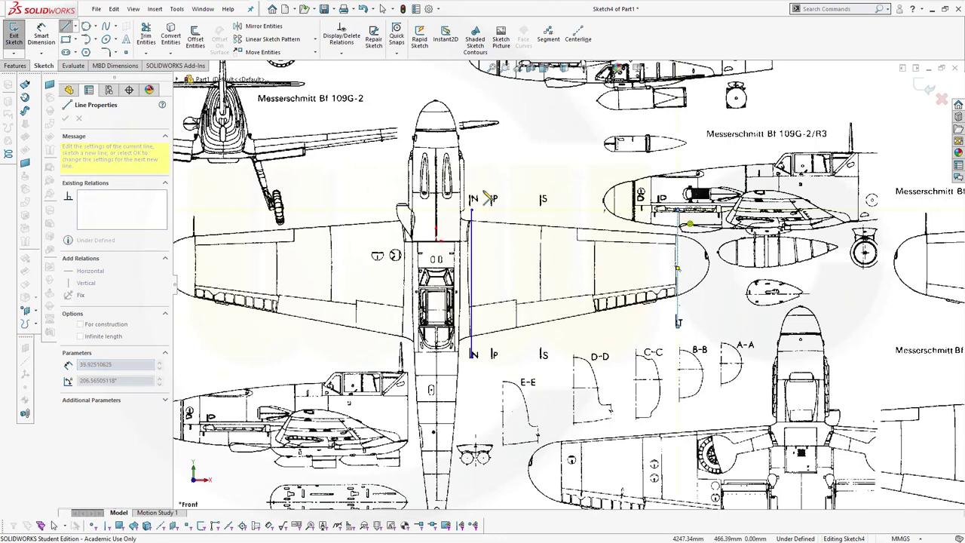
key(Escape)
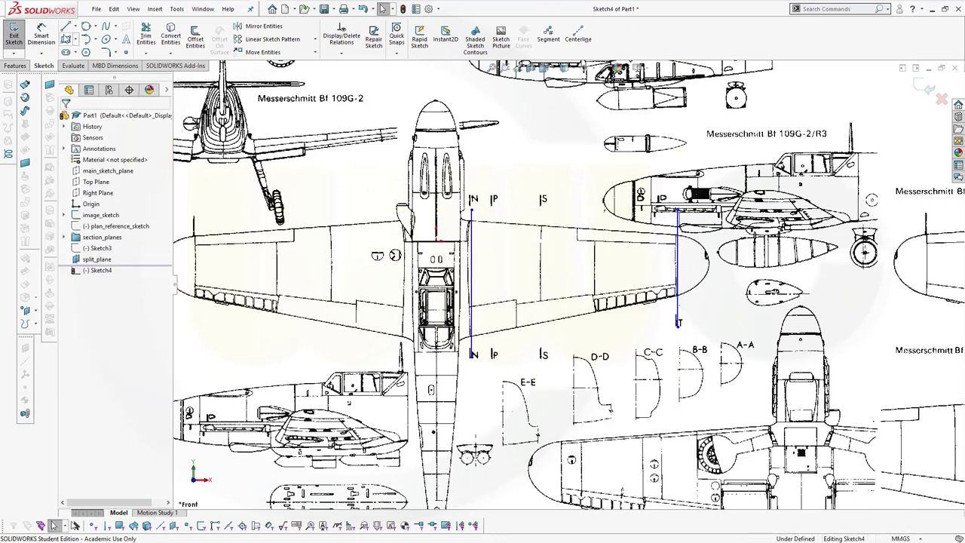
- Draw a vertical line across the outer end of the top-view tailplane's right half, extending past both its edges
click(66, 28)
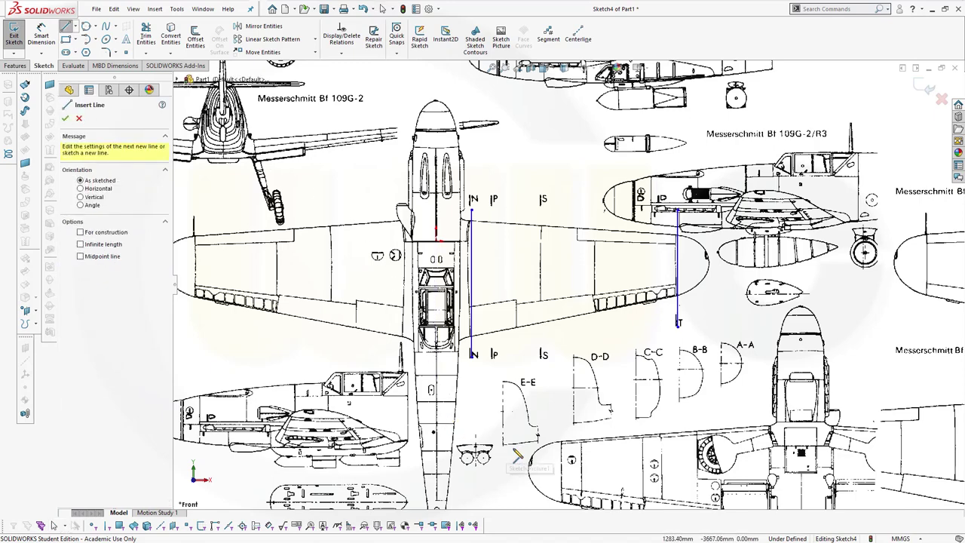
ctrl+middle_drag(526, 436, 543, 391)
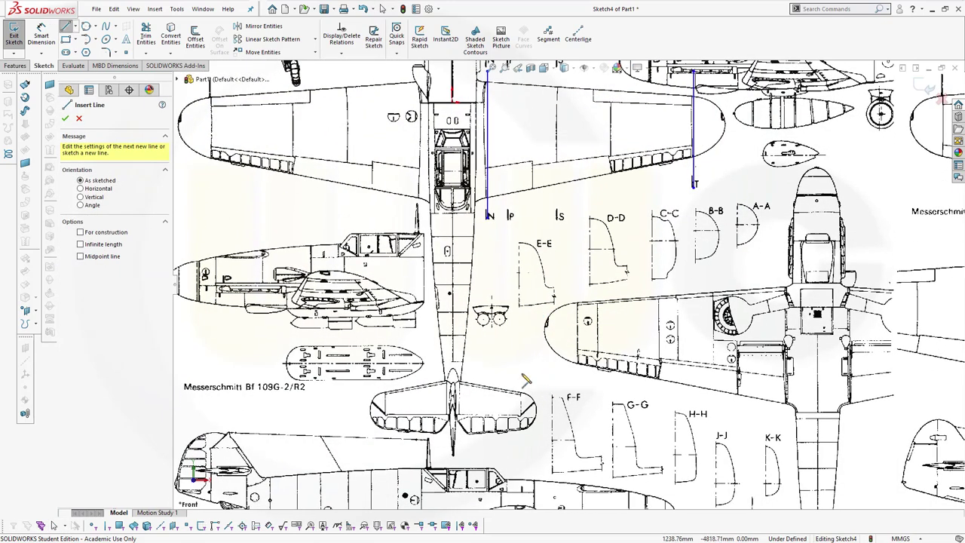
click(521, 375)
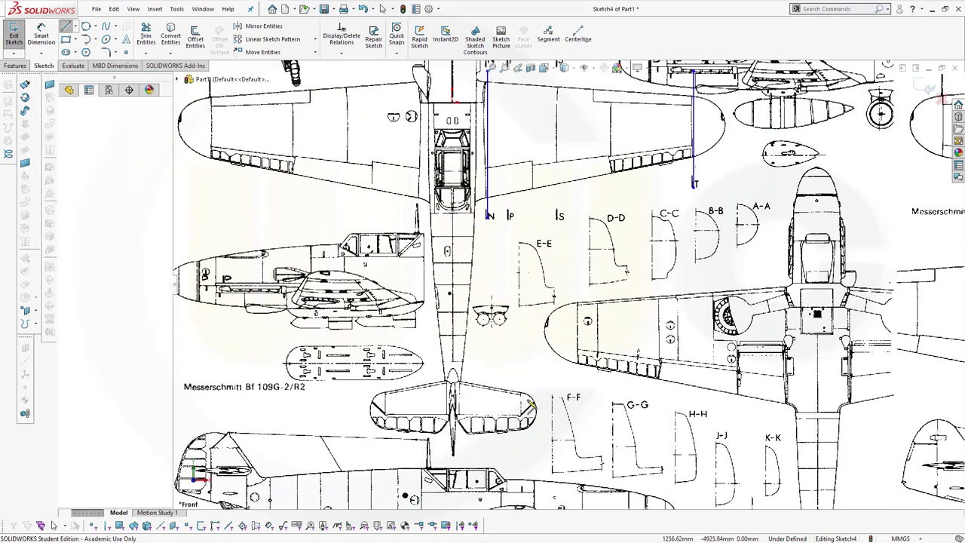
double_click(521, 446)
key(Escape)
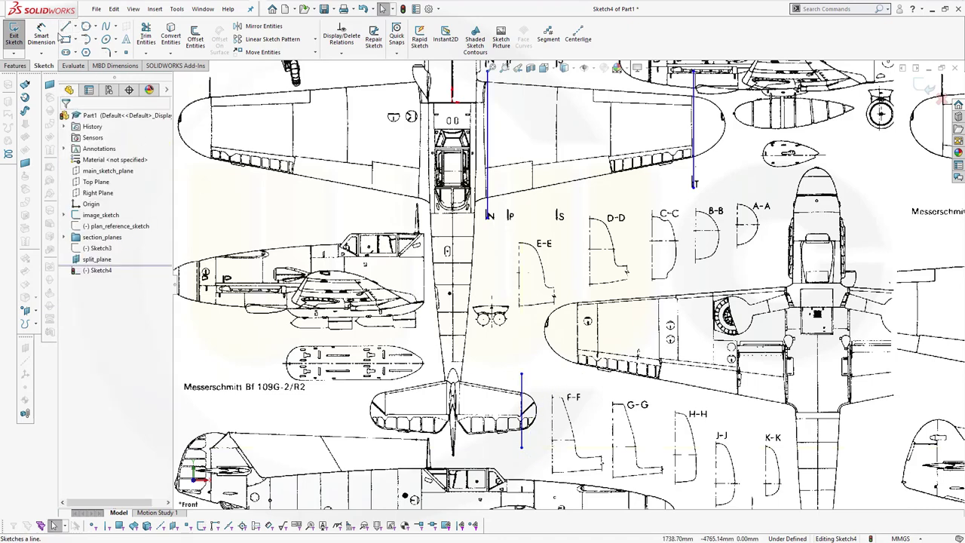
- Draw a second vertical line about 1580 mm long across the tailplane's right half, near its root
click(66, 27)
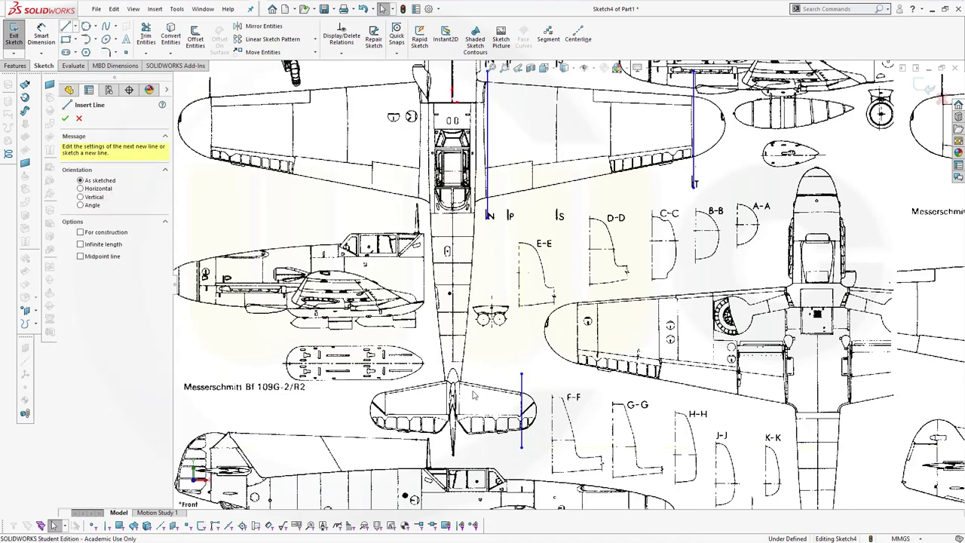
click(463, 448)
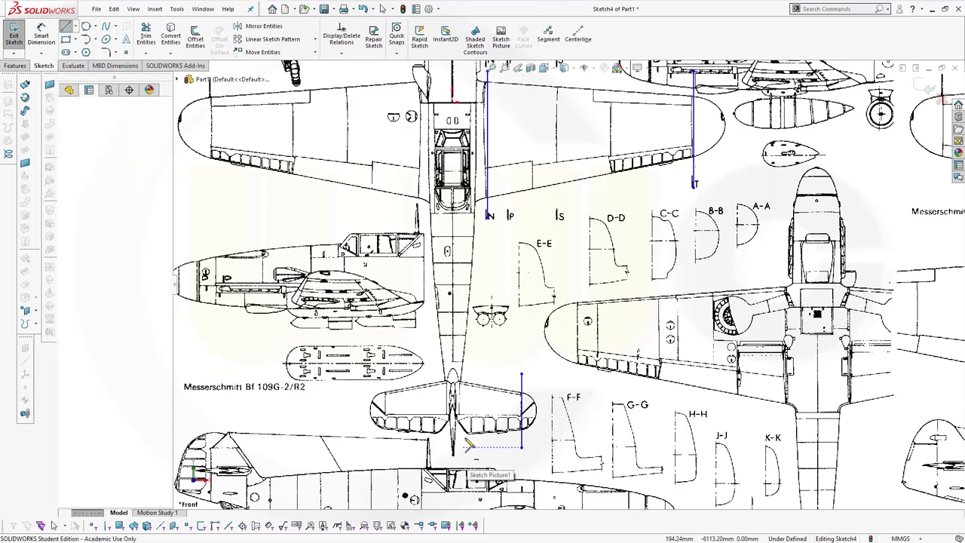
click(463, 365)
key(Escape)
key(z)
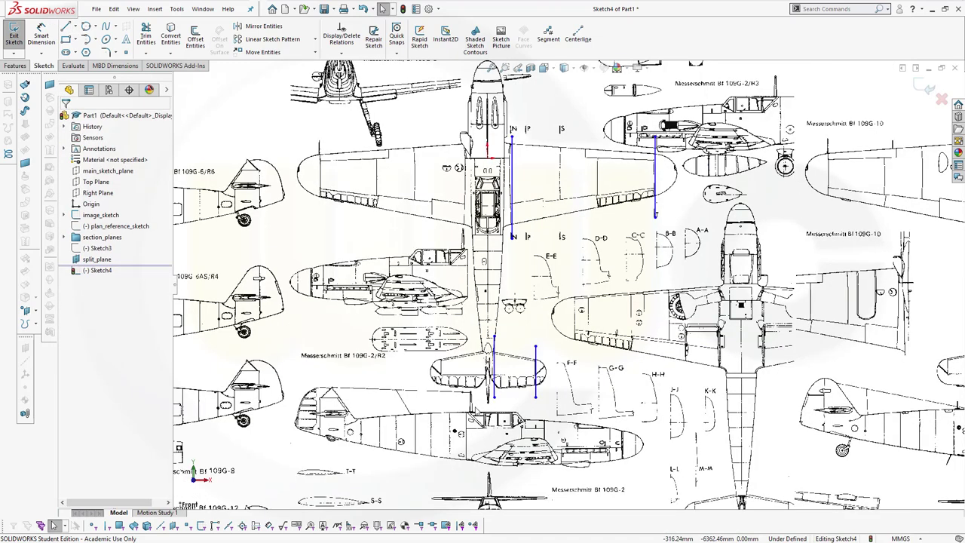
- Shift the inner tailplane line sideways onto the root edge of the tailplane's right half
scroll(490, 398, down, 8)
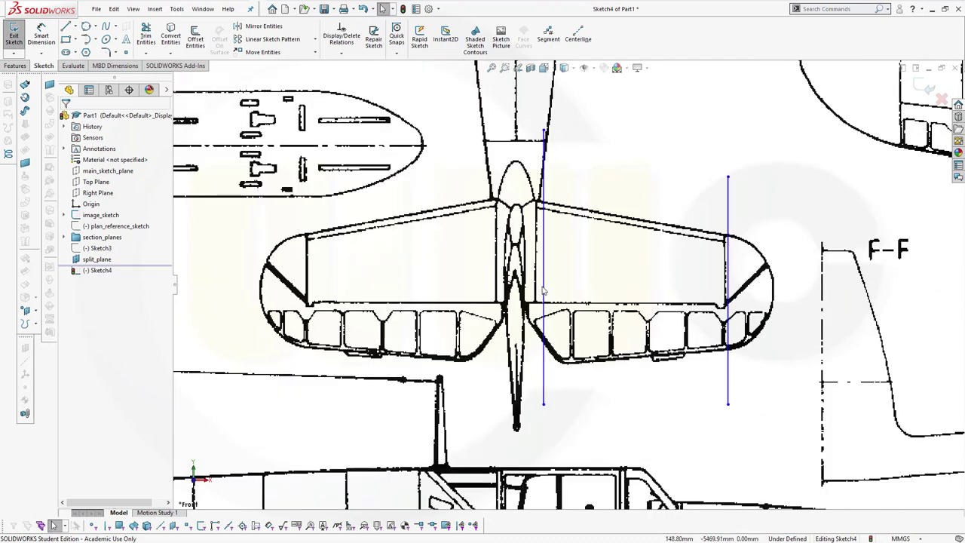
click(543, 290)
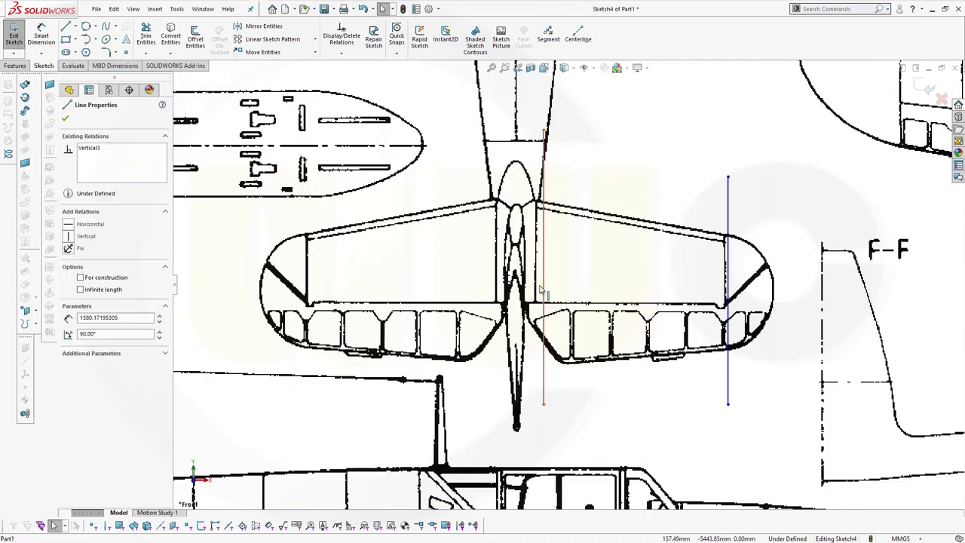
drag(540, 289, 534, 290)
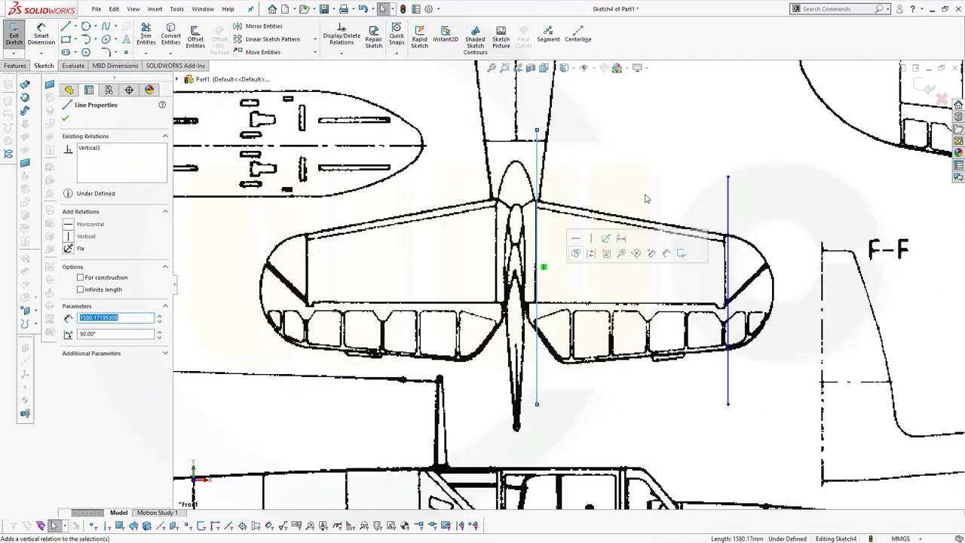
- Shift the vertical line at section T sideways onto the wingtip joint line and the T mark
scroll(644, 199, up, 6)
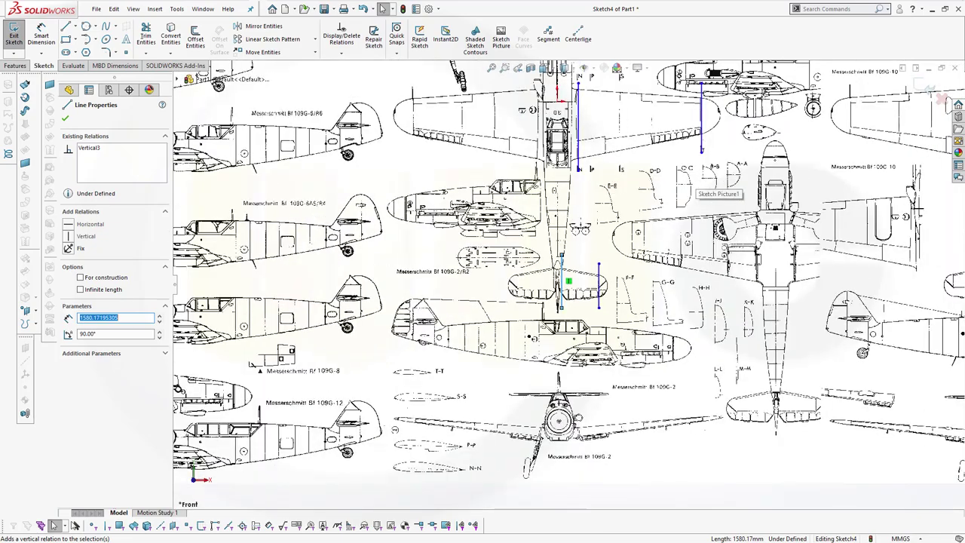
scroll(664, 214, down, 7)
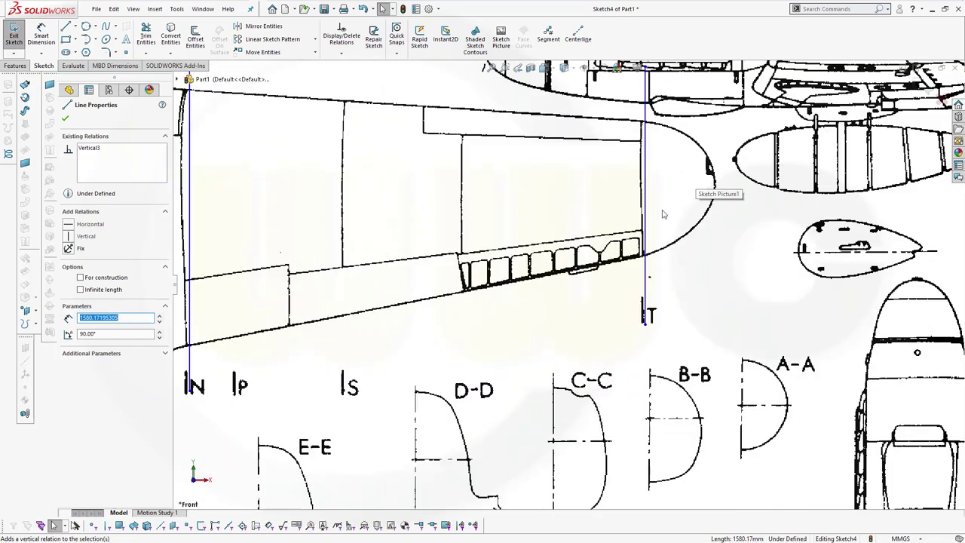
click(647, 208)
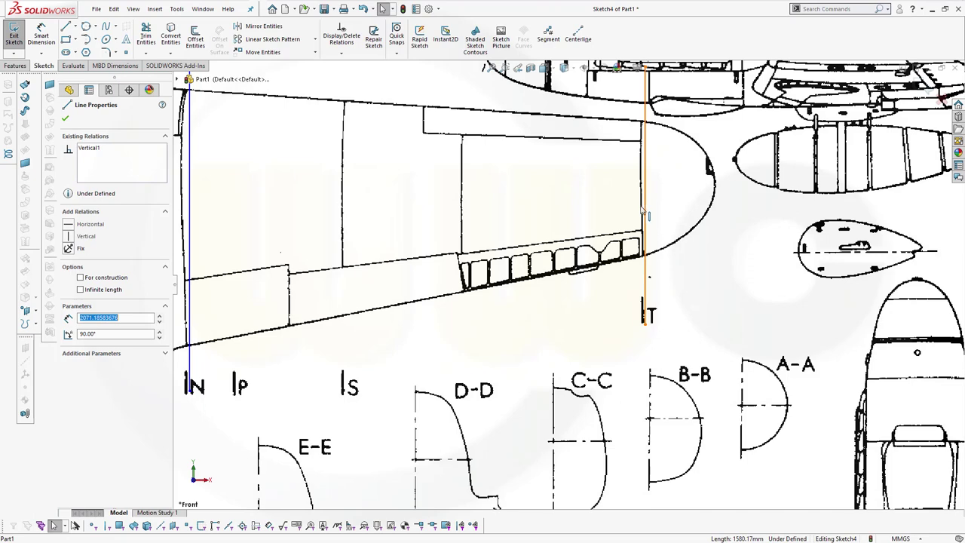
drag(643, 209, 643, 211)
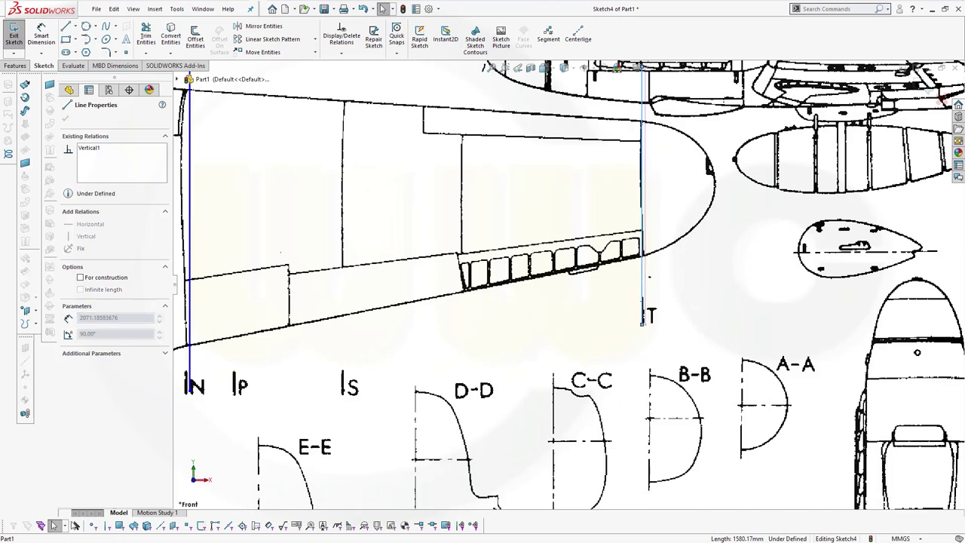
- Shift the vertical line at section N sideways to line up with the wing root line and the N mark
scroll(346, 315, up, 3)
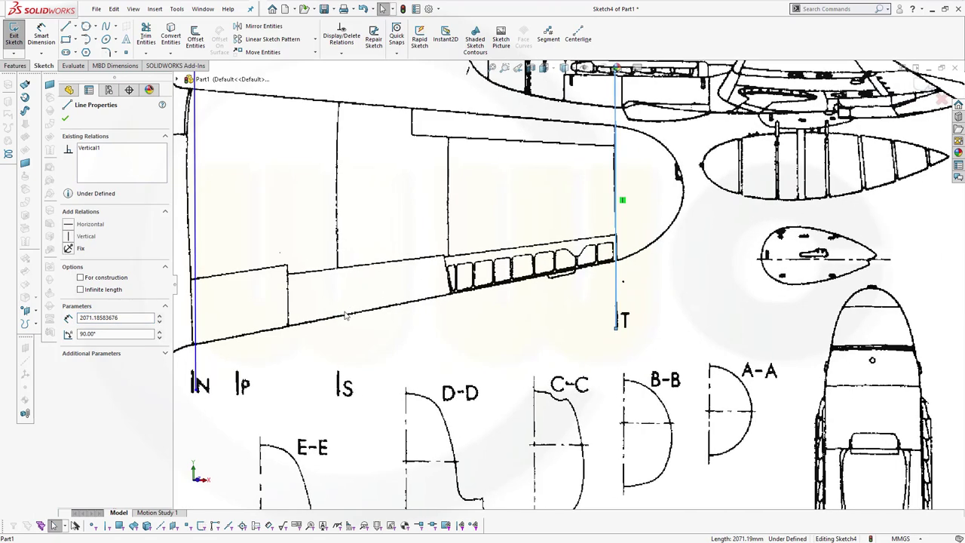
scroll(339, 281, up, 2)
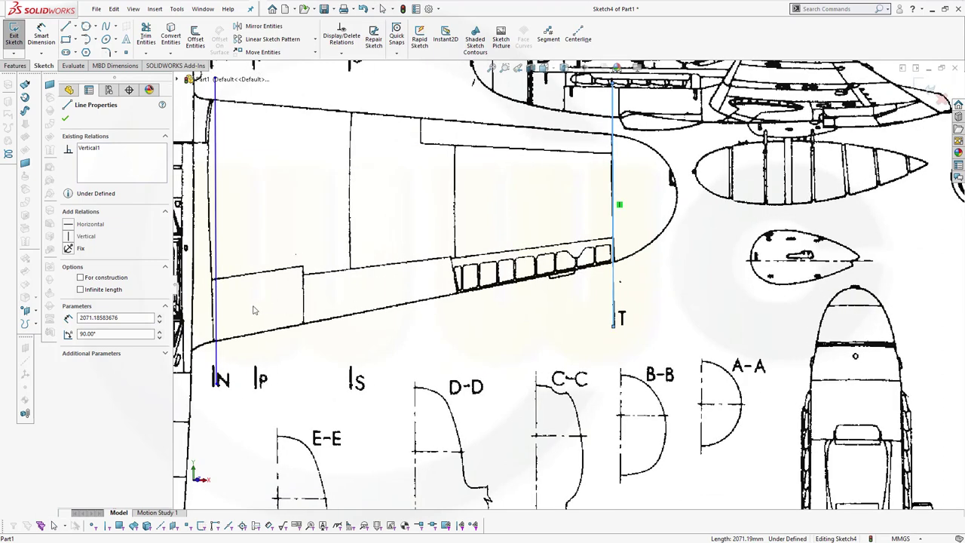
click(216, 256)
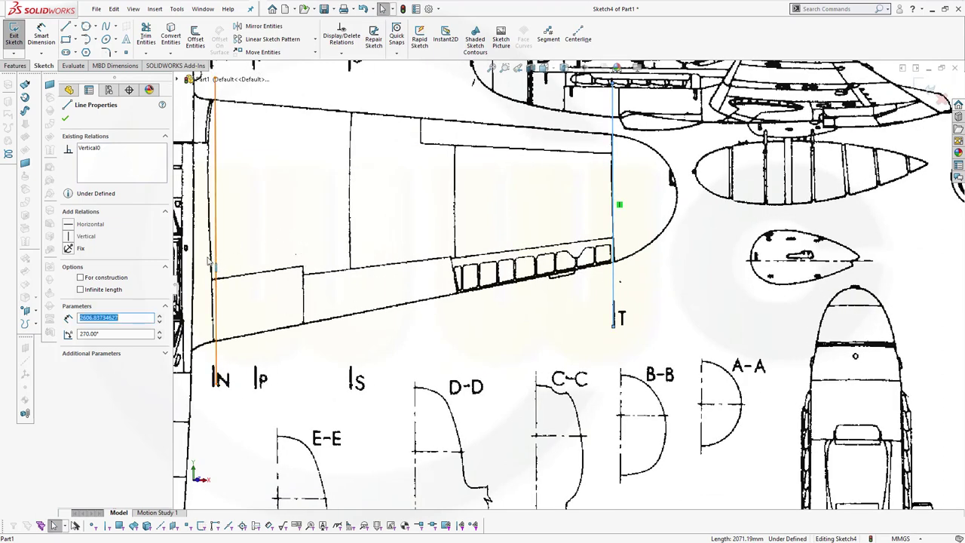
drag(208, 260, 214, 261)
key(Escape)
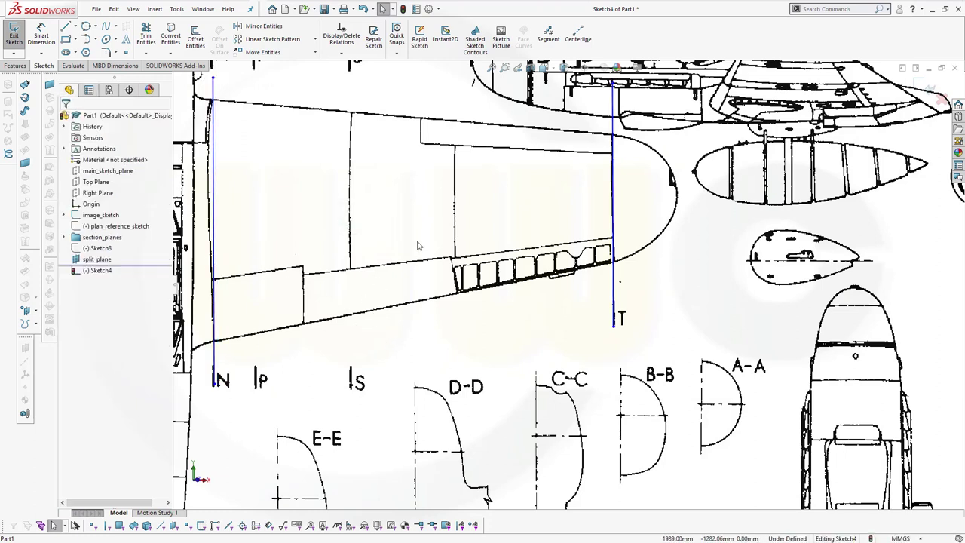
- Dimension the N section line from the origin and set the distance to 610 mm
key(space)
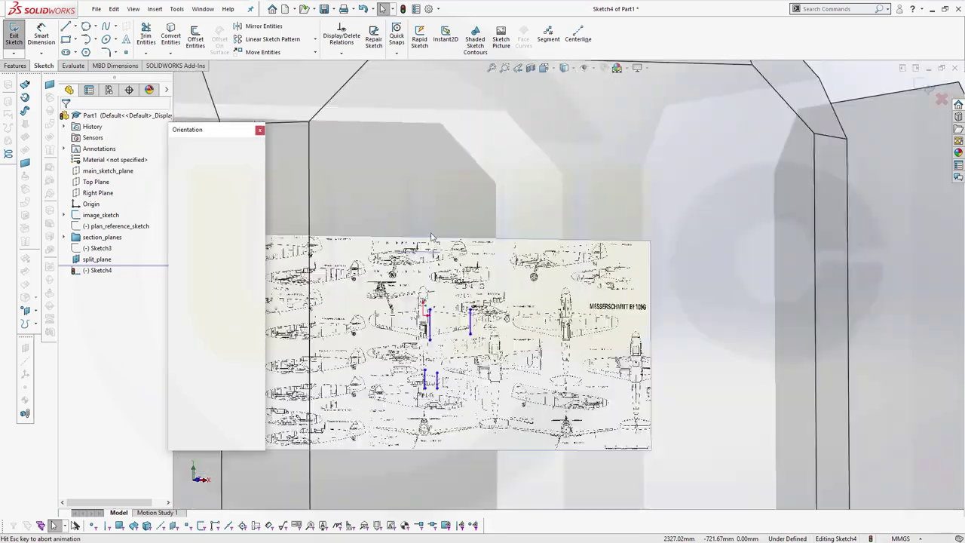
click(476, 285)
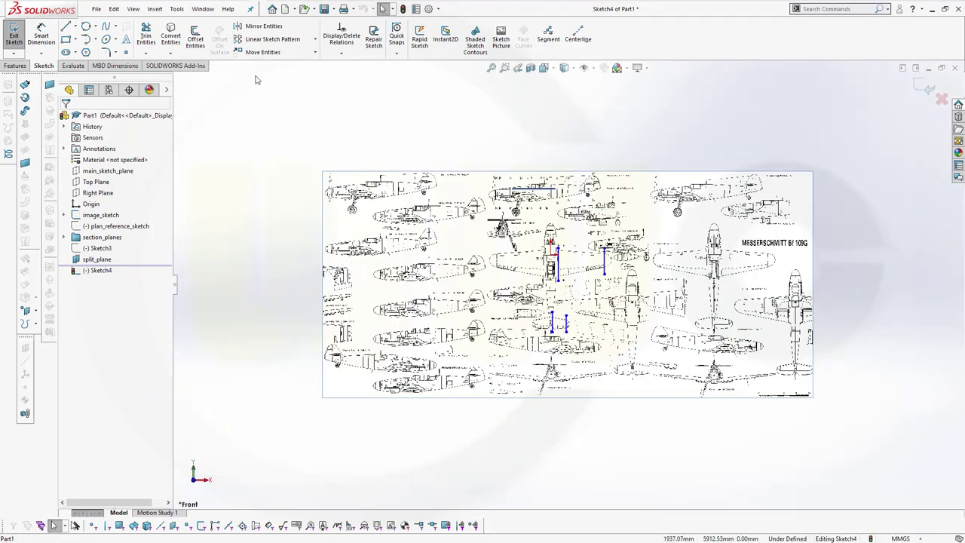
click(42, 36)
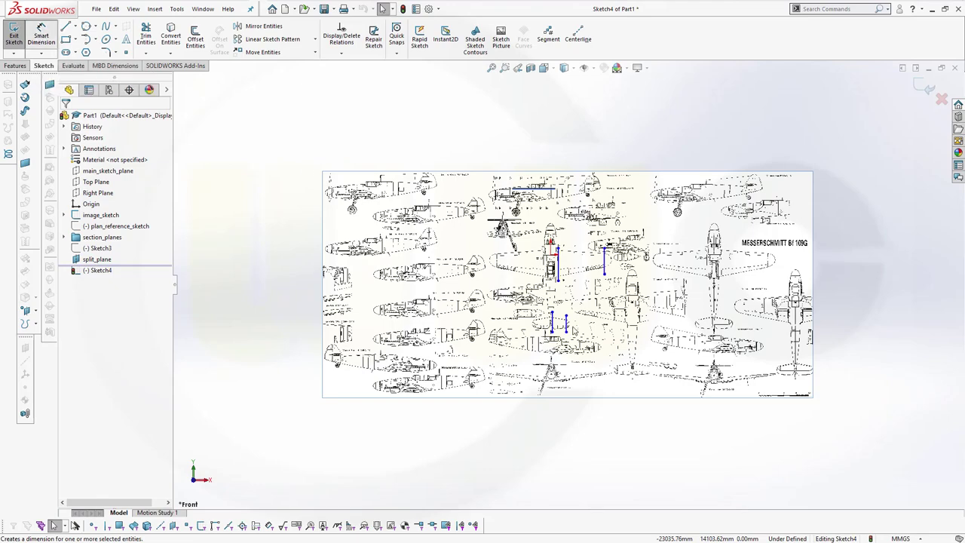
scroll(581, 282, down, 6)
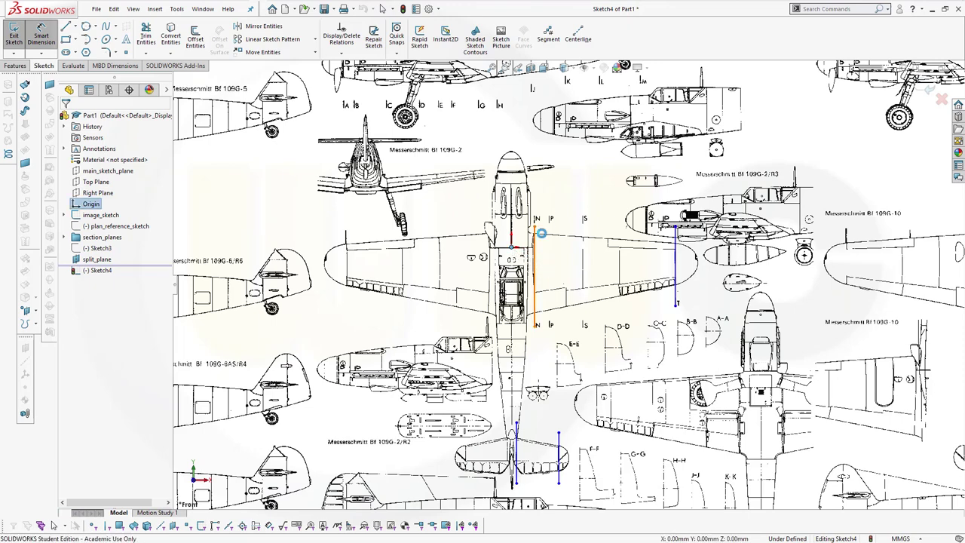
click(534, 268)
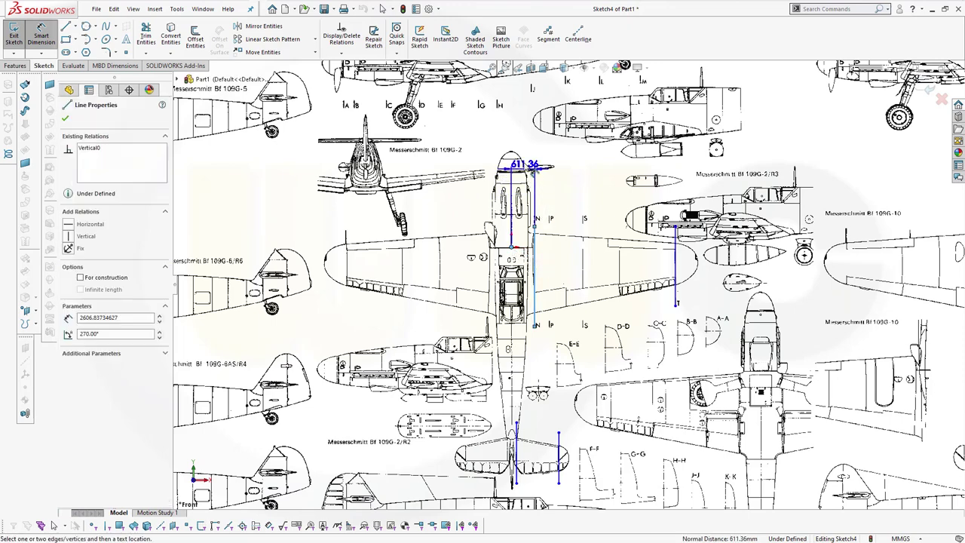
click(582, 186)
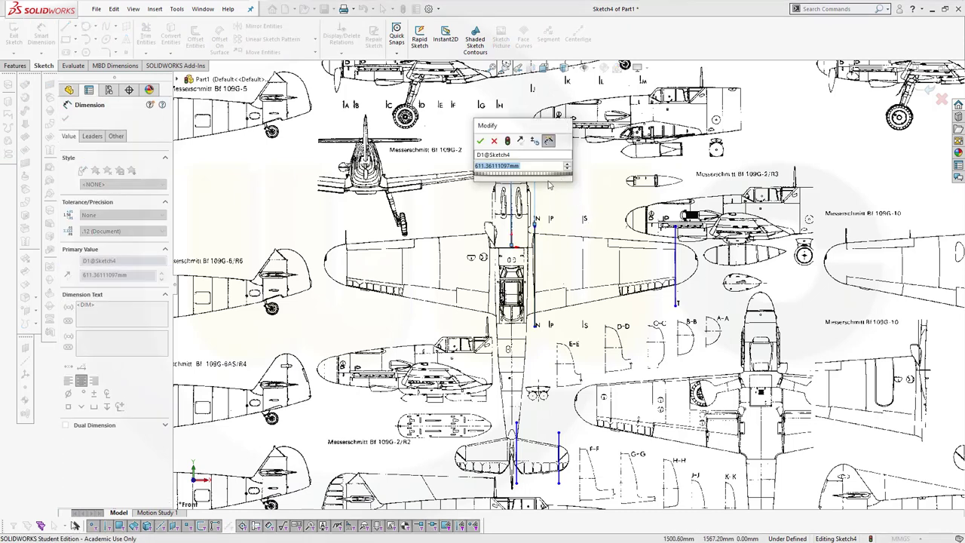
text(610)
key(Return)
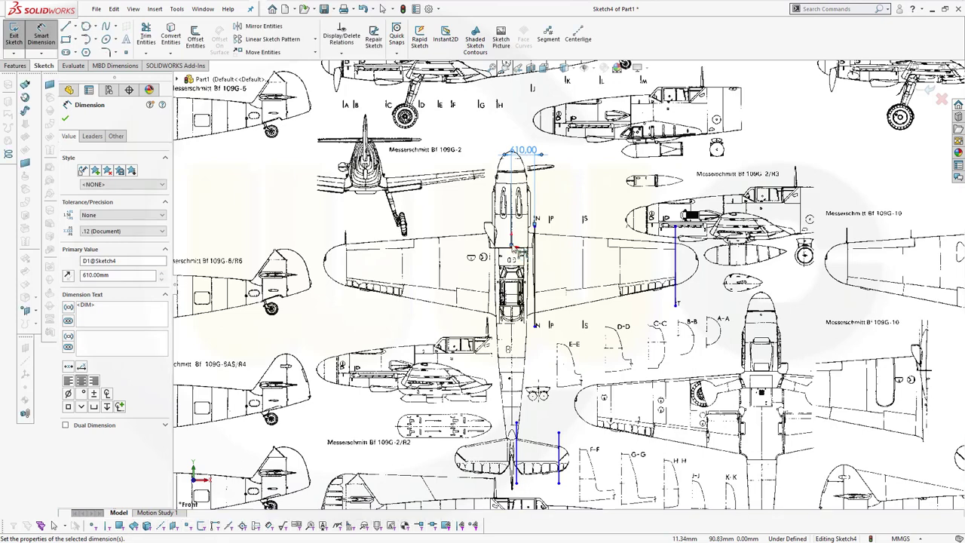
key(Escape)
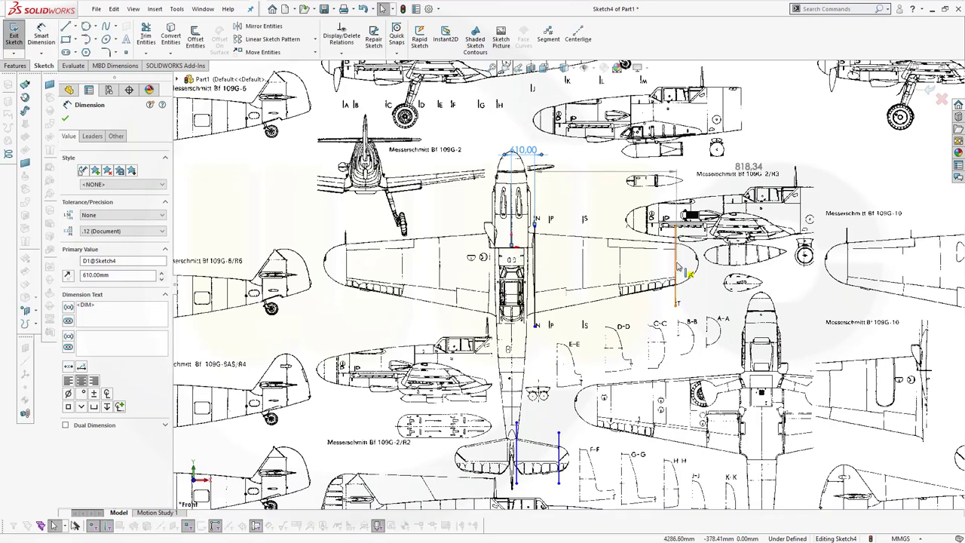
- Try to reattach the 610 mm dimension between the N and T section lines, and undo that change
click(618, 172)
click(616, 177)
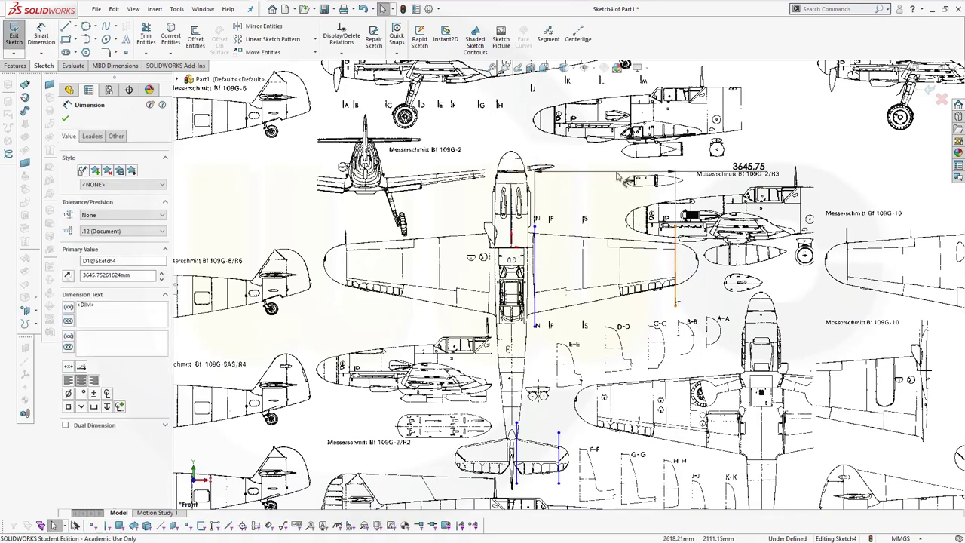
key(Escape)
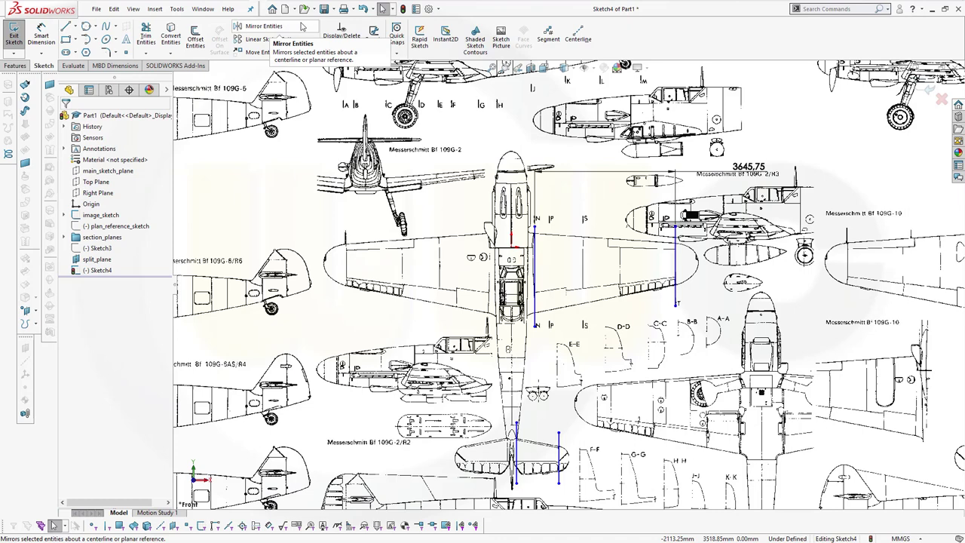
click(362, 8)
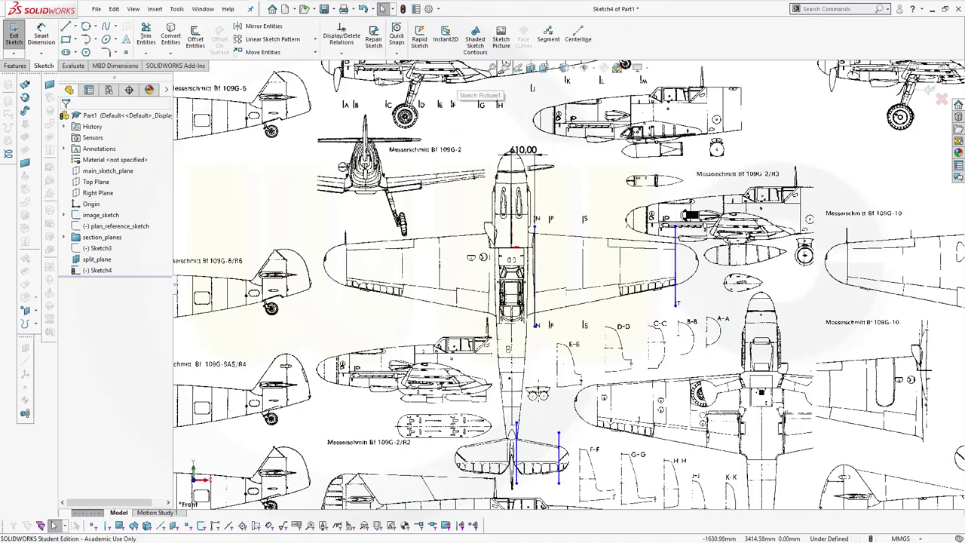
- Dimension the T section line at the wingtip from the origin and set the distance to 4255 mm
click(41, 36)
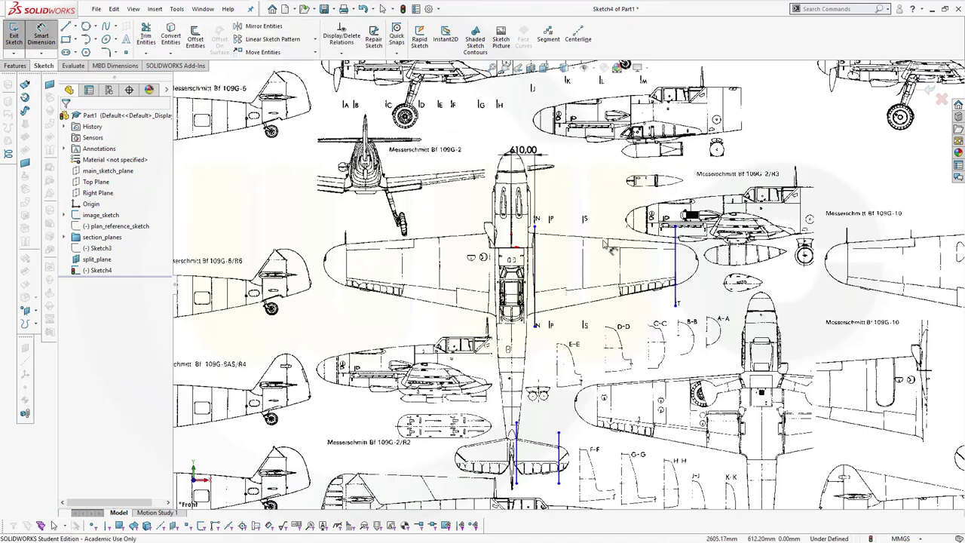
click(559, 290)
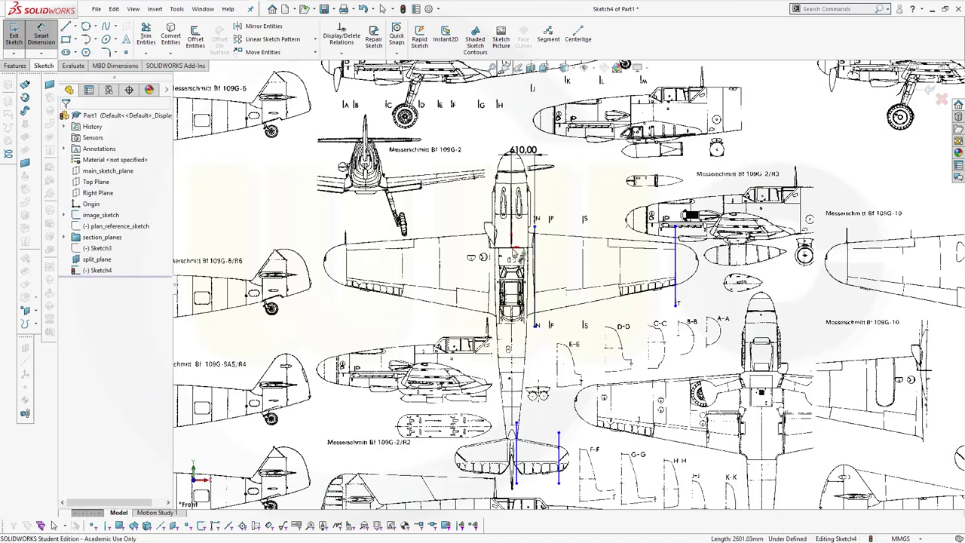
click(513, 248)
click(678, 263)
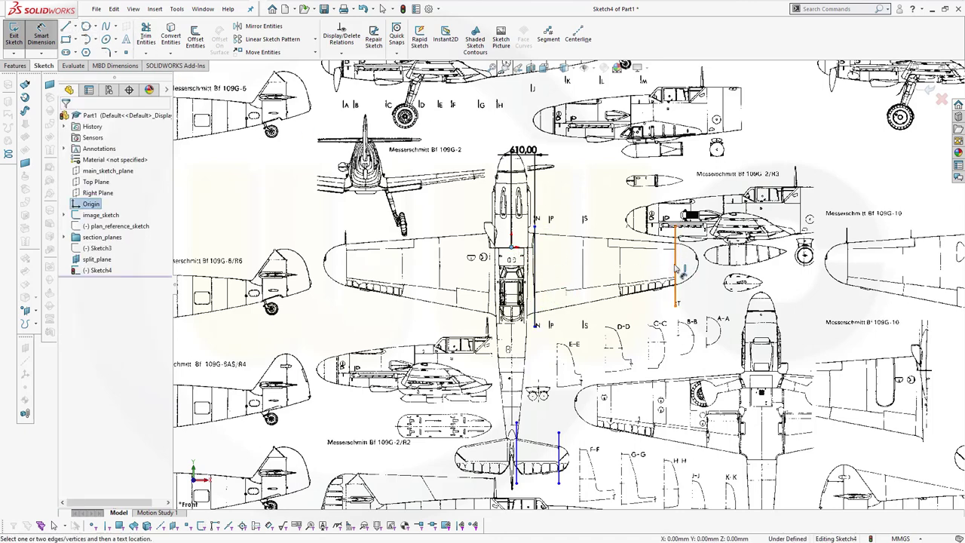
click(612, 202)
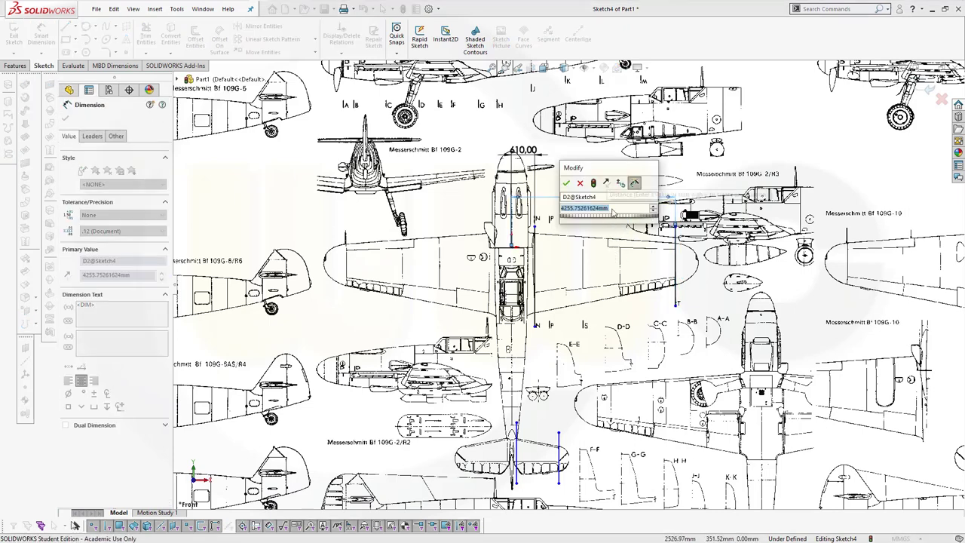
text(4255)
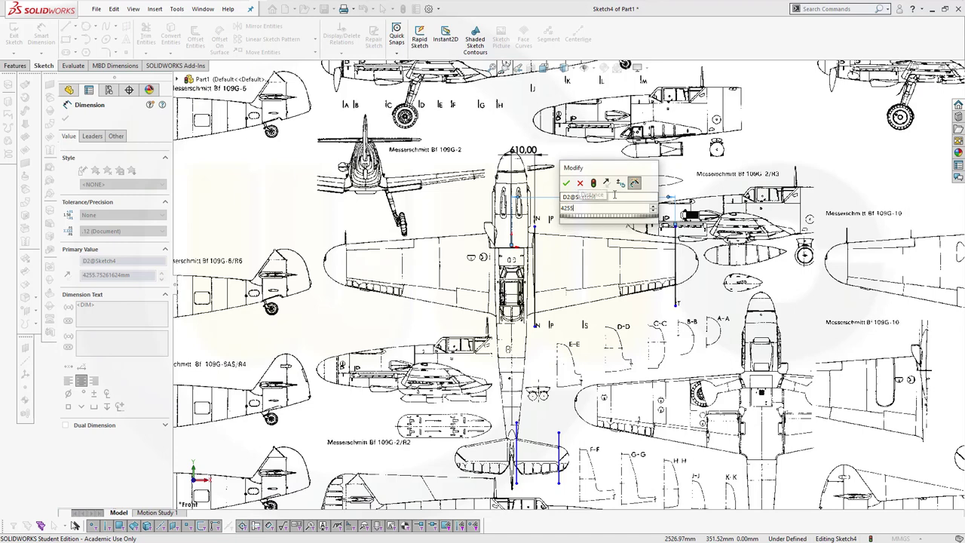
key(Return)
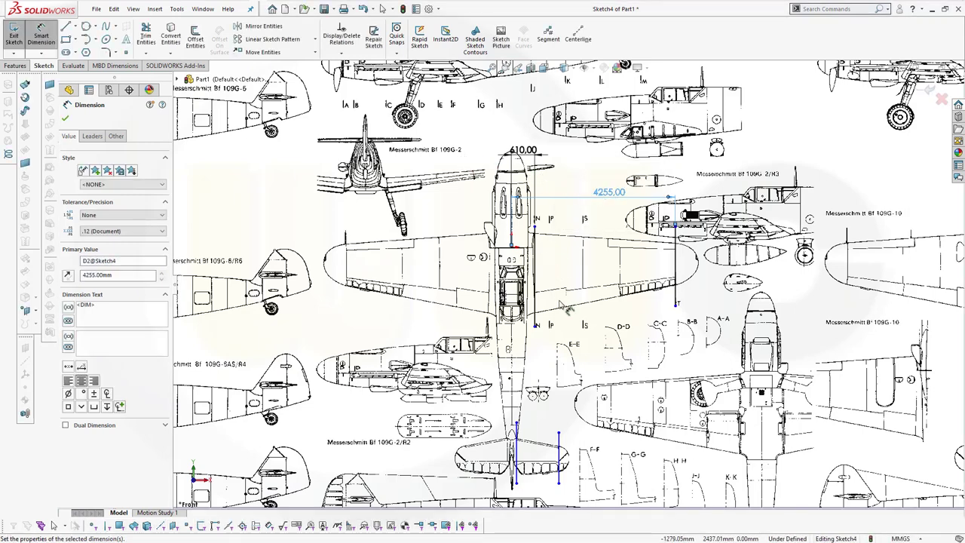
- Dimension the inner tailplane section line from the origin and set the distance to 135 mm
click(515, 441)
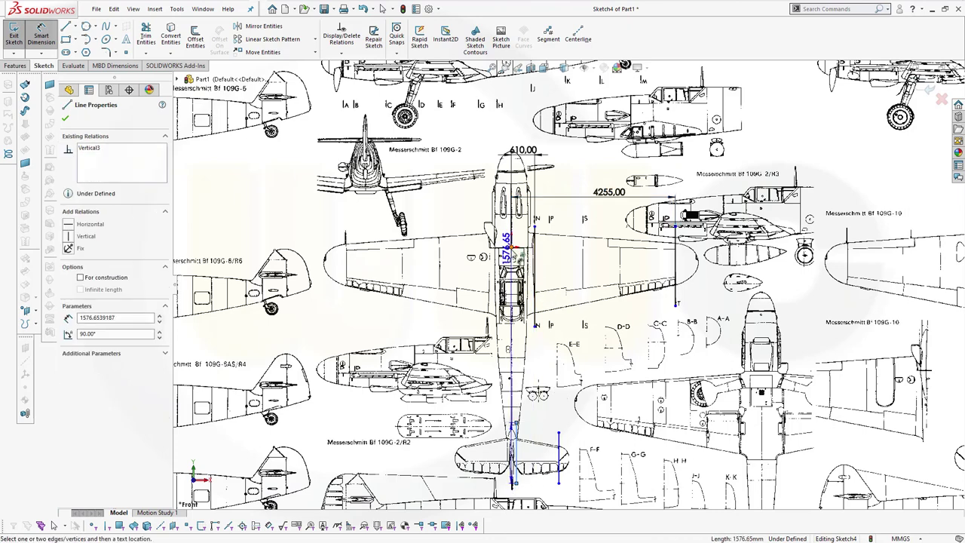
click(511, 243)
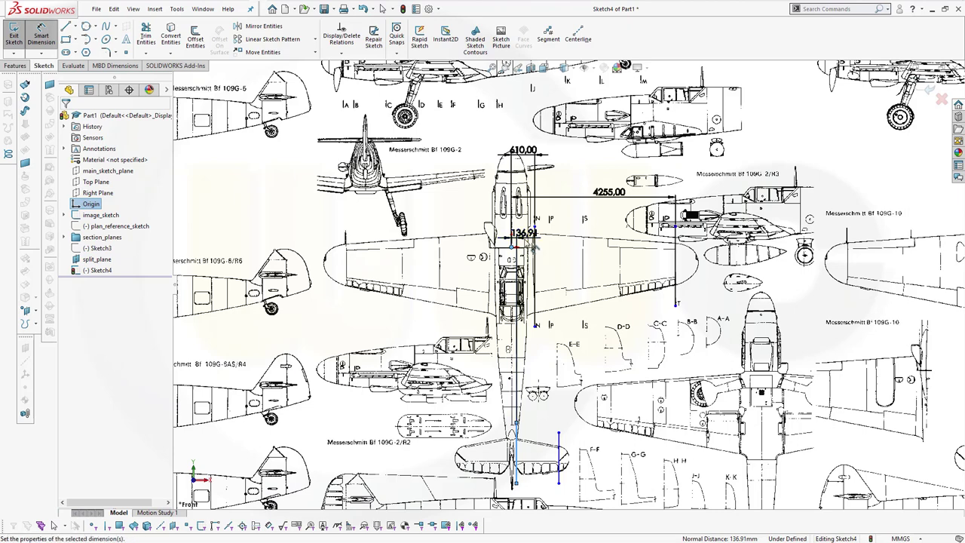
click(532, 240)
text(135)
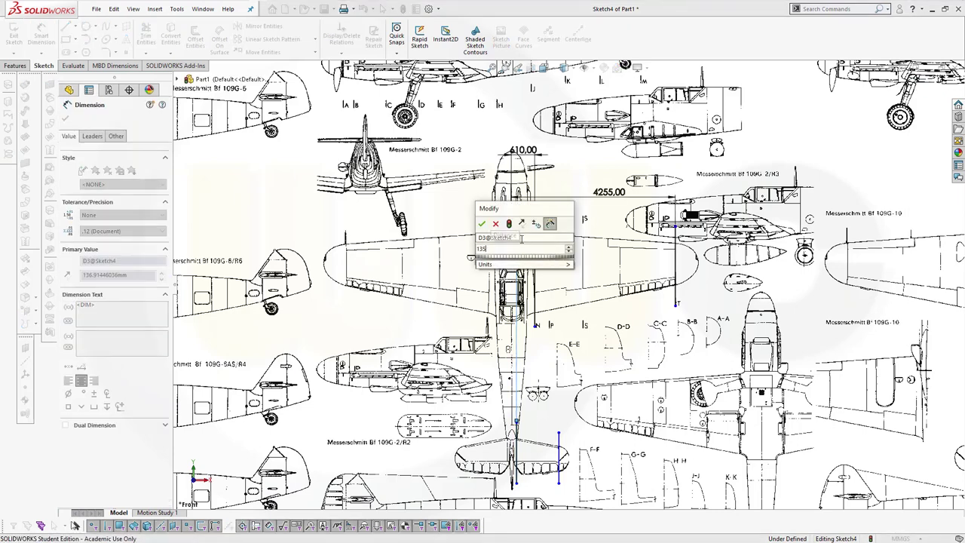
key(Return)
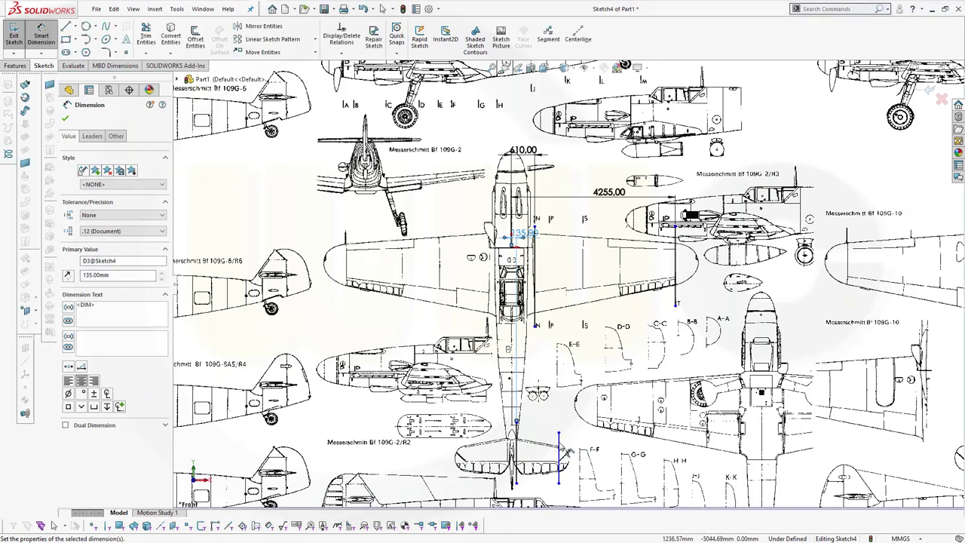
- Dimension the outer tailplane section line from the origin and set the distance to 1235 mm
click(558, 456)
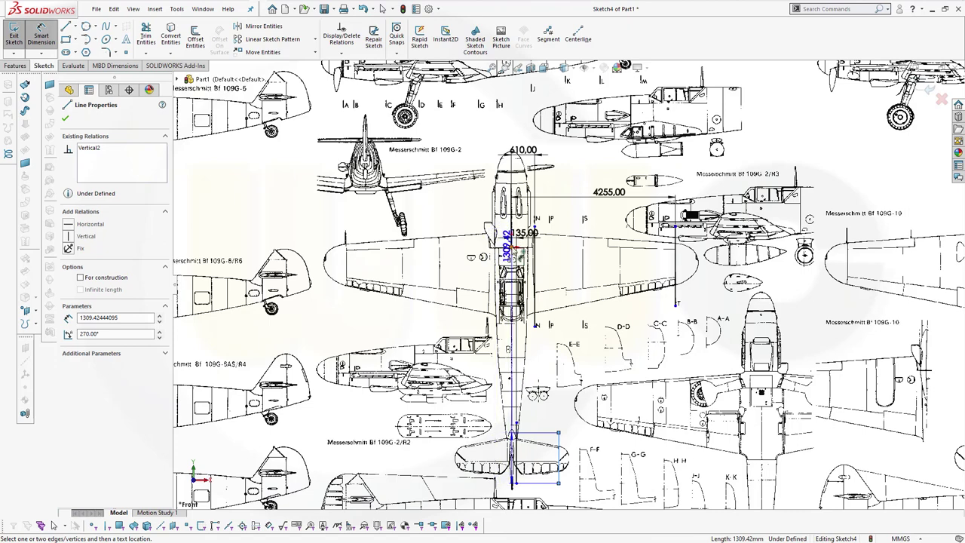
click(535, 326)
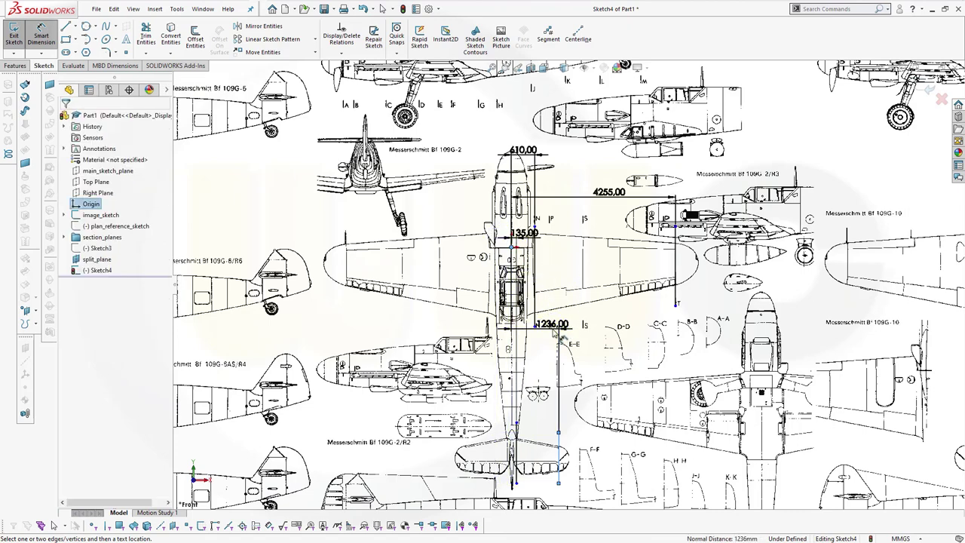
click(588, 343)
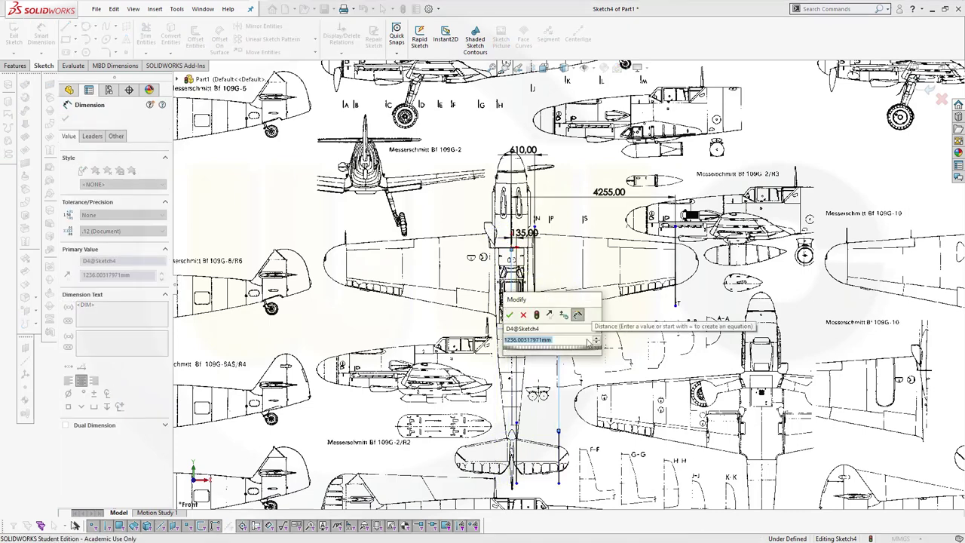
text(1235)
key(Return)
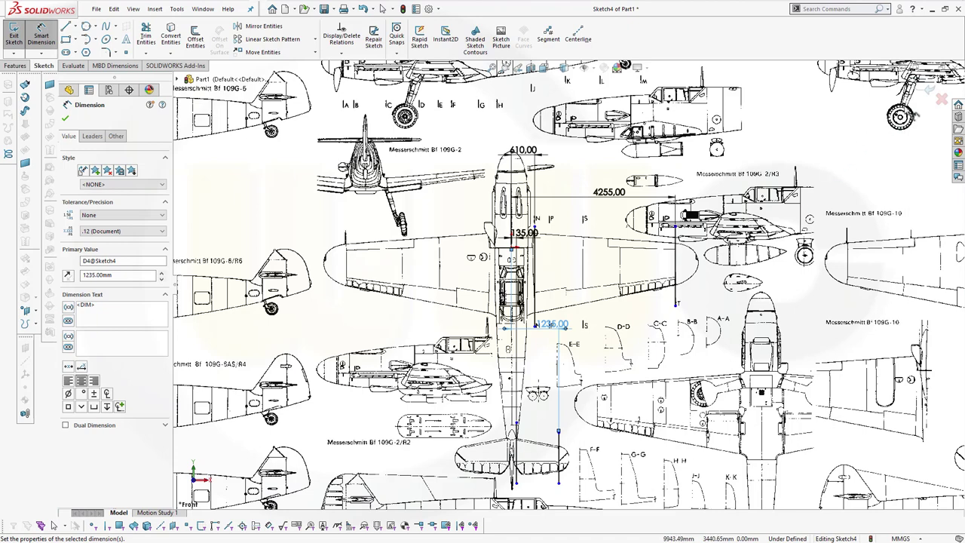
- Close the sketch holding the wing and tailplane section lines and delete it from the part
click(930, 91)
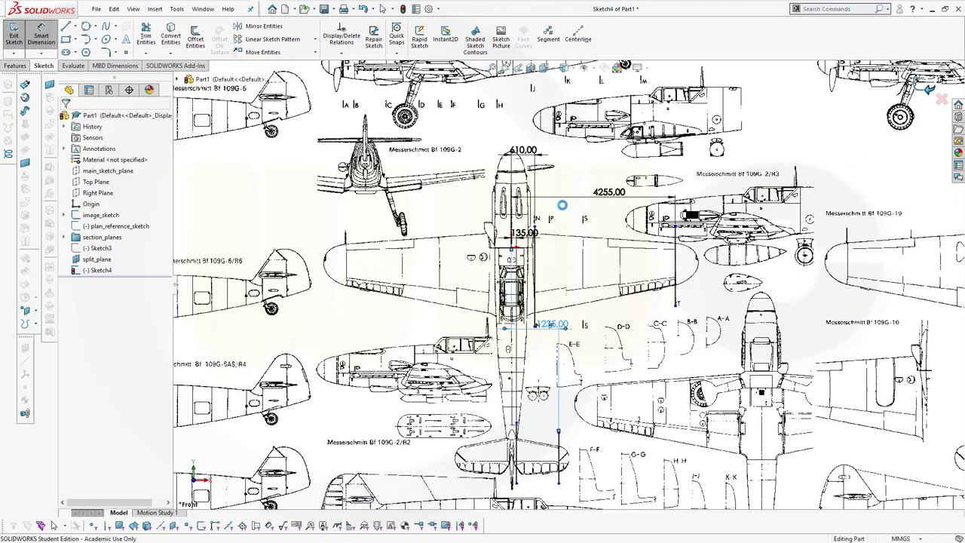
key(ctrl+b)
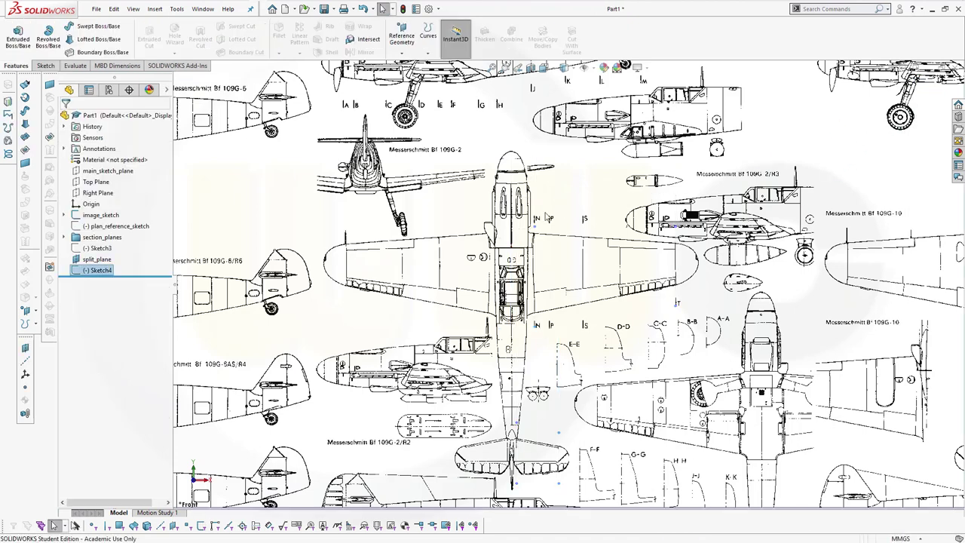
right_click(102, 270)
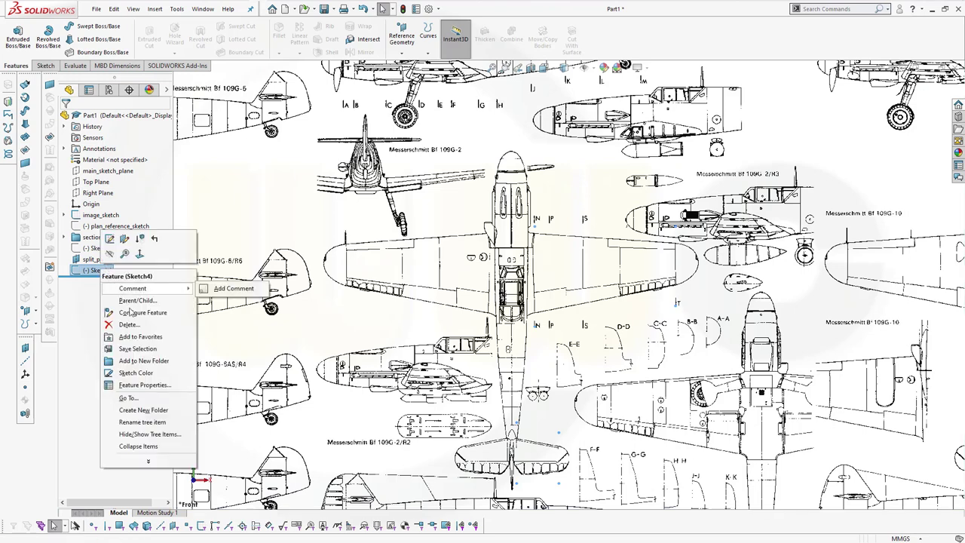
click(129, 324)
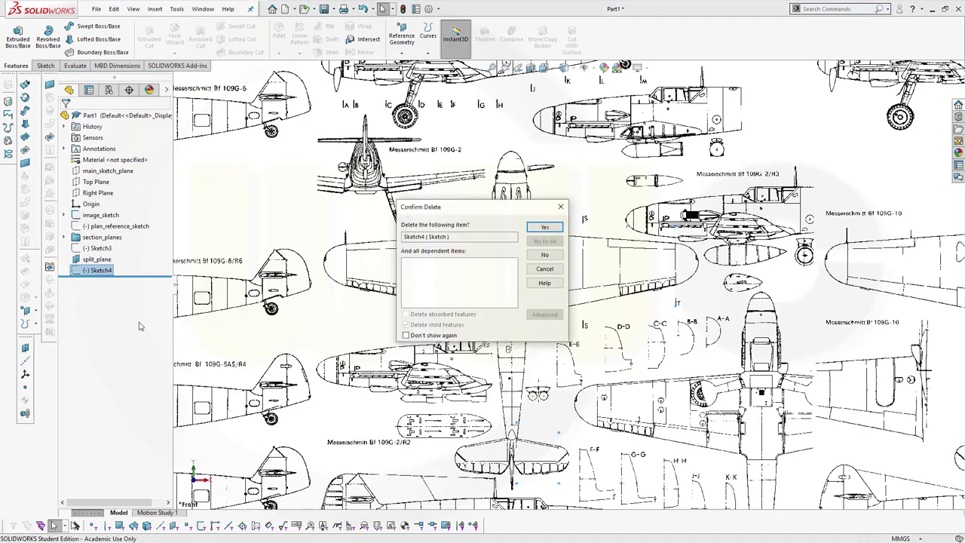
click(544, 227)
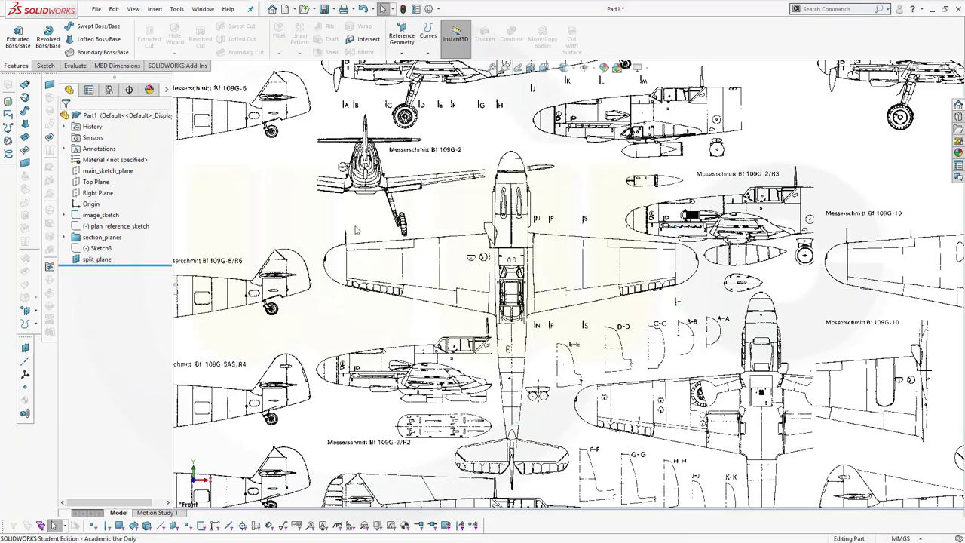
- Create a reference plane offset 610 mm from main_sketch_plane for the wing root section
scroll(358, 230, up, 3)
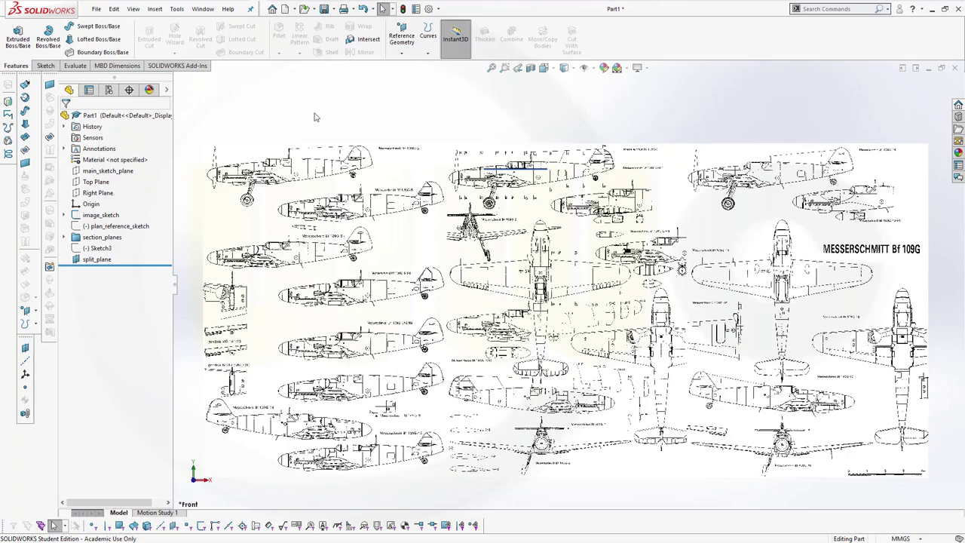
middle_drag(300, 254, 335, 257)
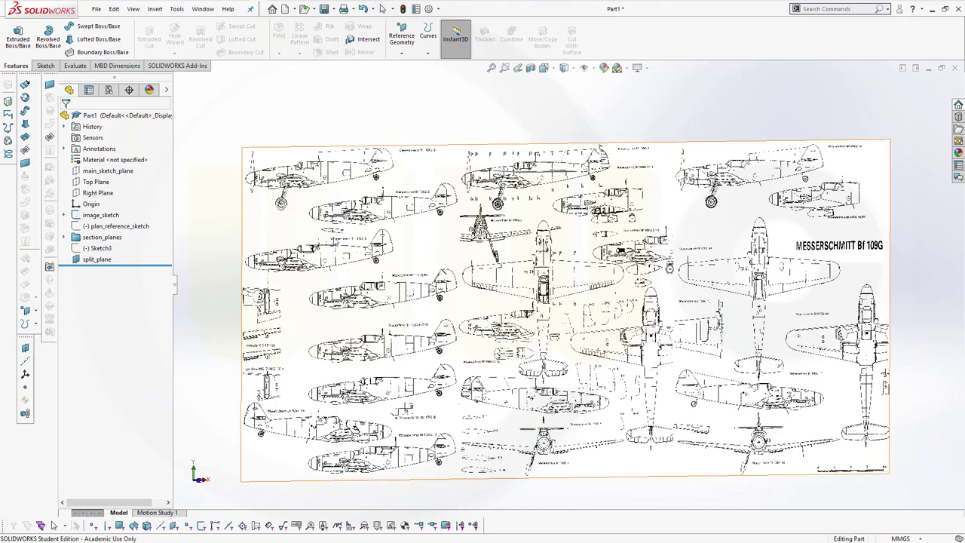
click(402, 39)
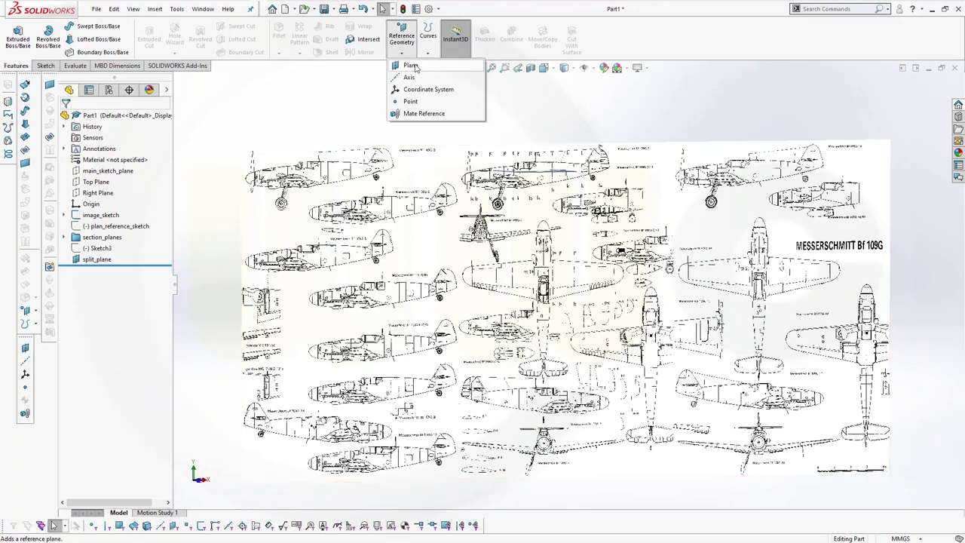
click(410, 66)
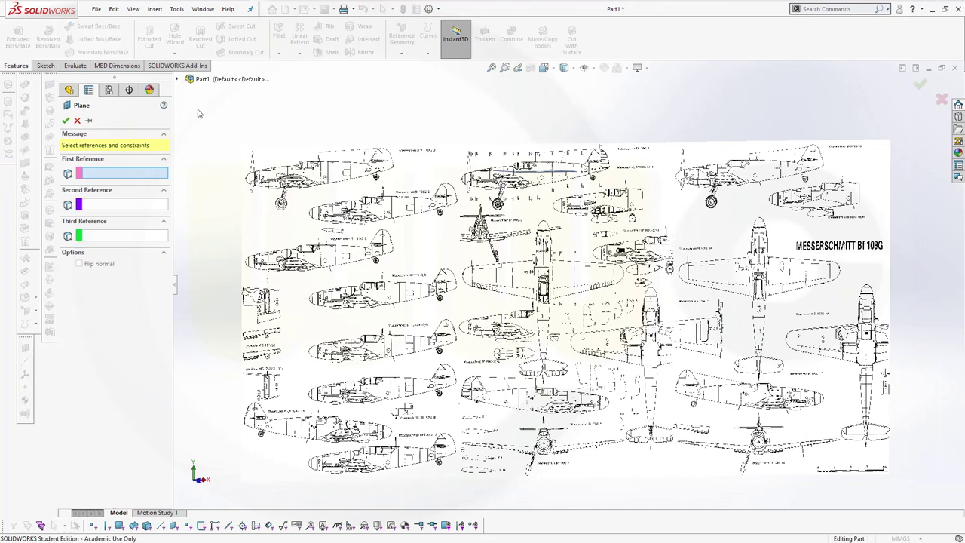
click(179, 79)
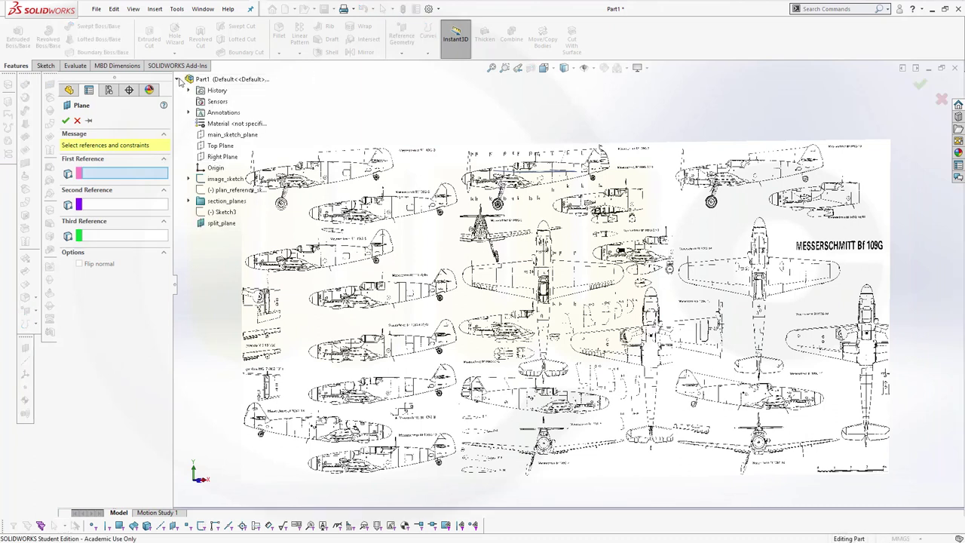
click(234, 136)
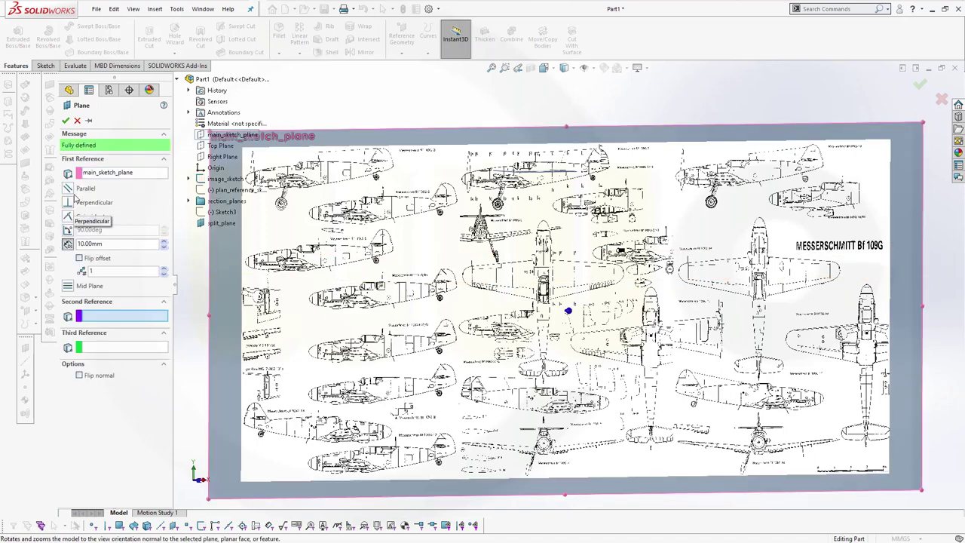
click(68, 188)
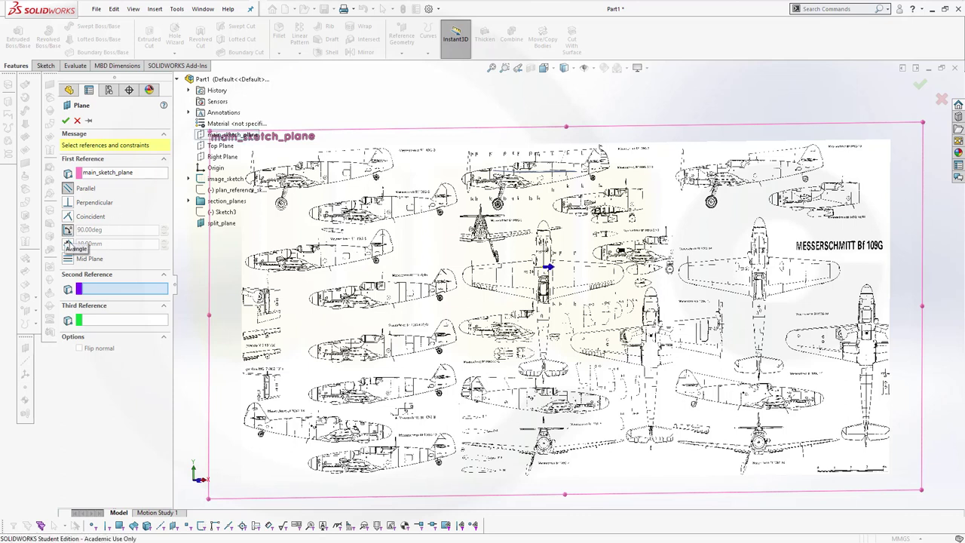
click(67, 232)
click(68, 271)
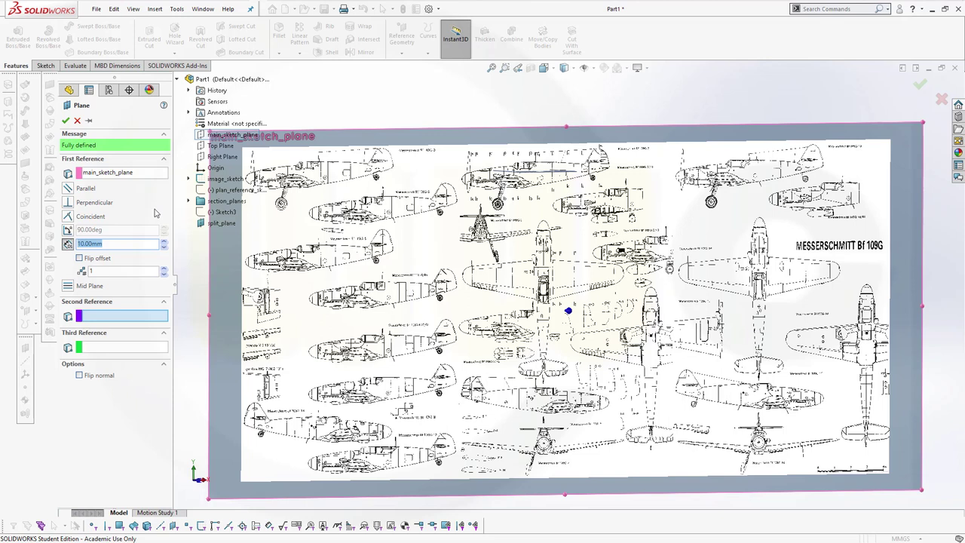
text(610)
key(Return)
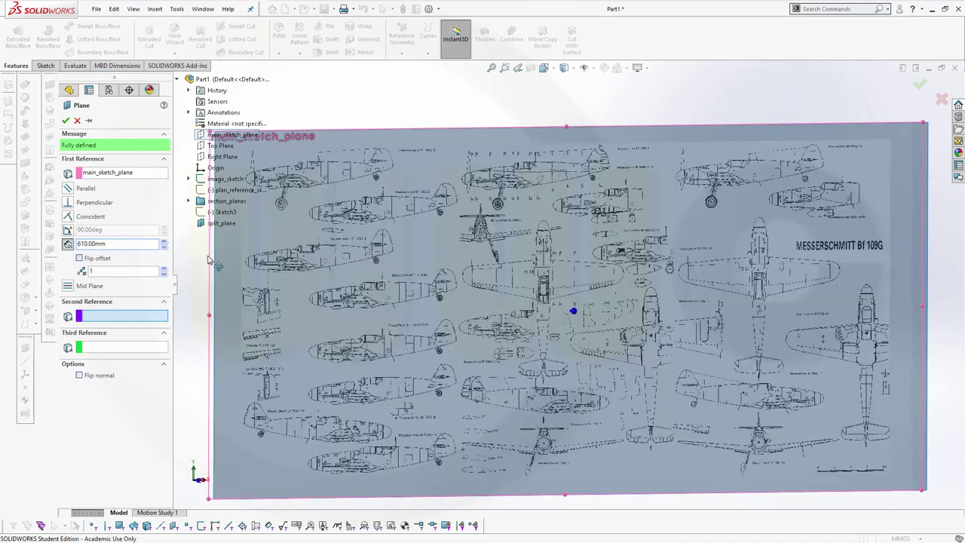
middle_drag(379, 312, 401, 318)
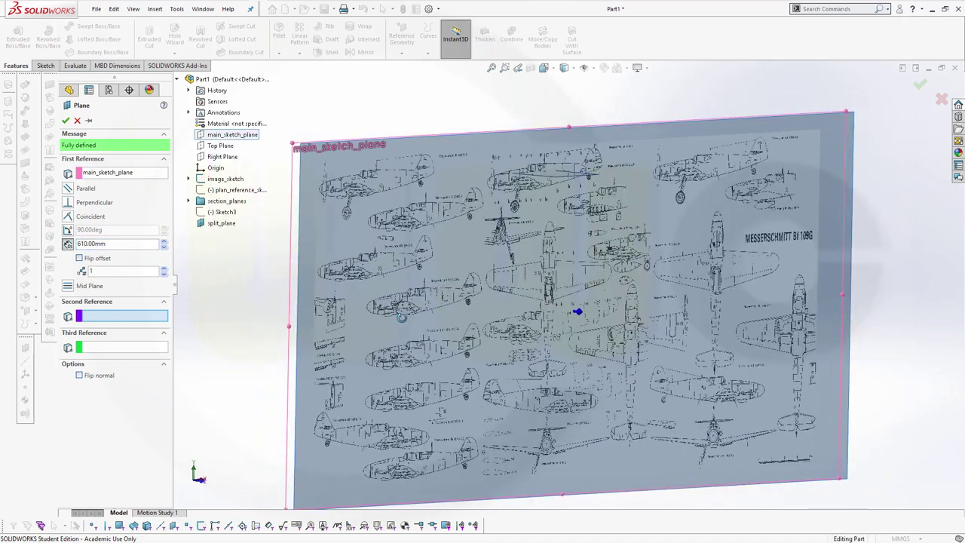
click(66, 121)
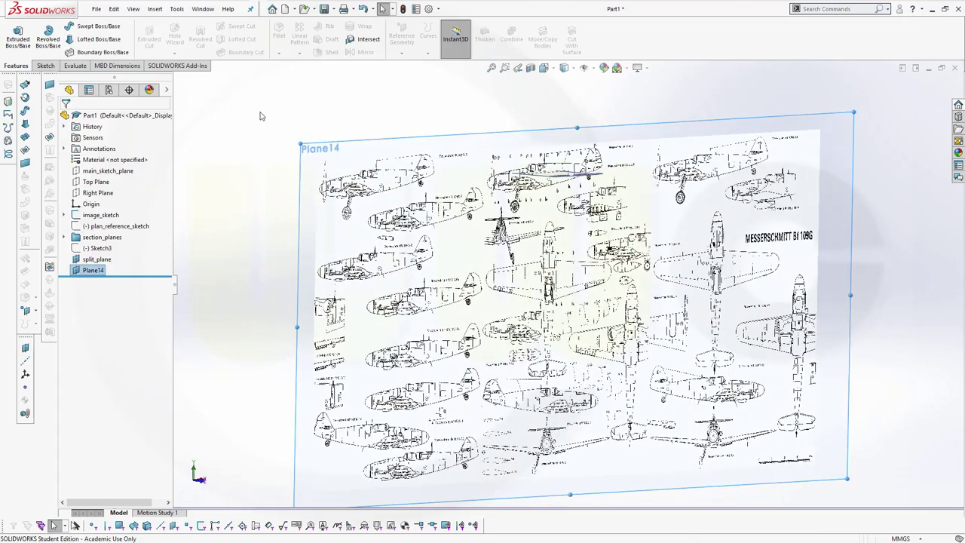
- Create another reference plane offset 4255 mm from main_sketch_plane for the wingtip section
click(117, 171)
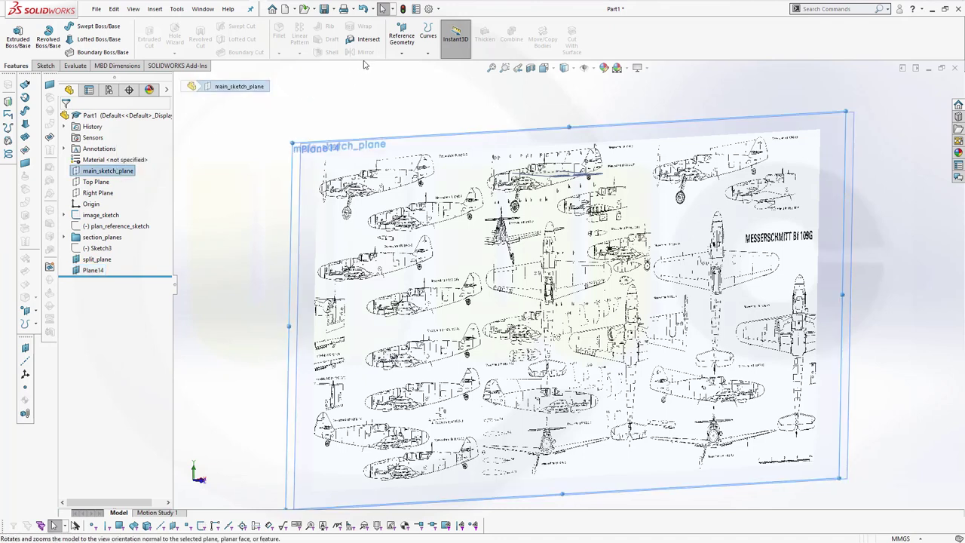
click(402, 53)
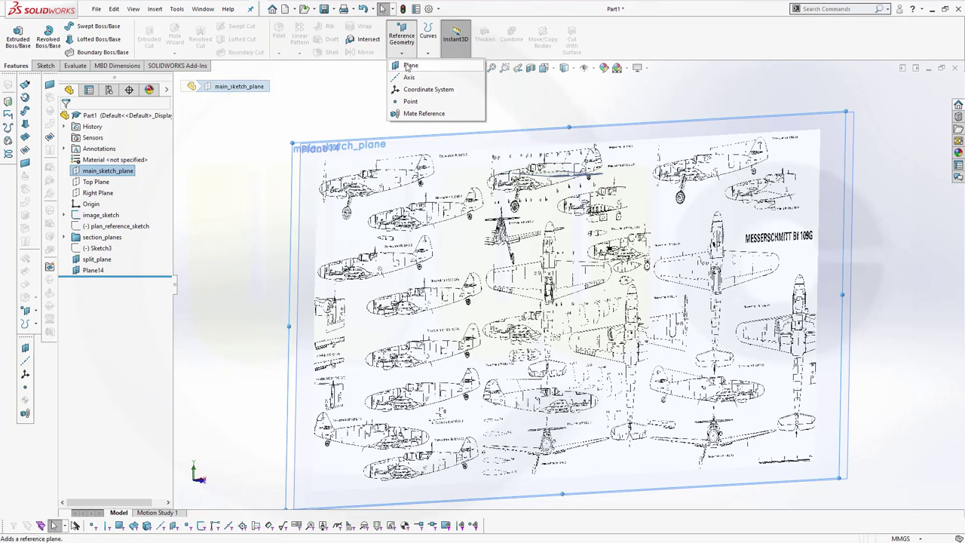
click(408, 66)
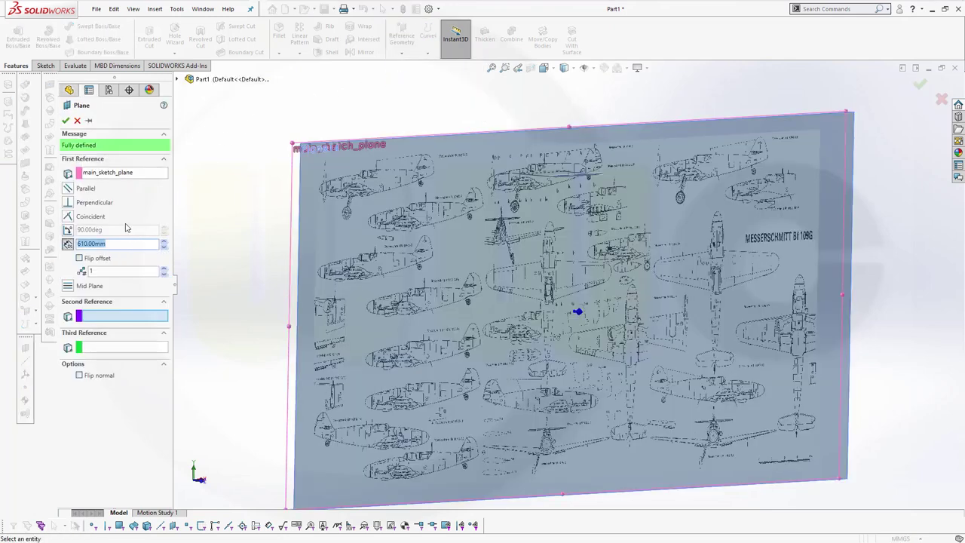
text(4255)
click(65, 121)
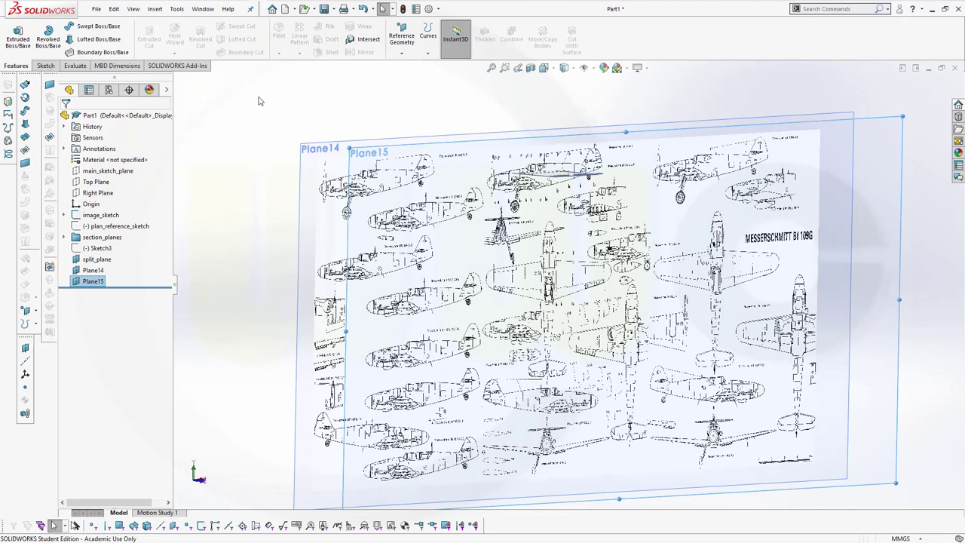
click(235, 130)
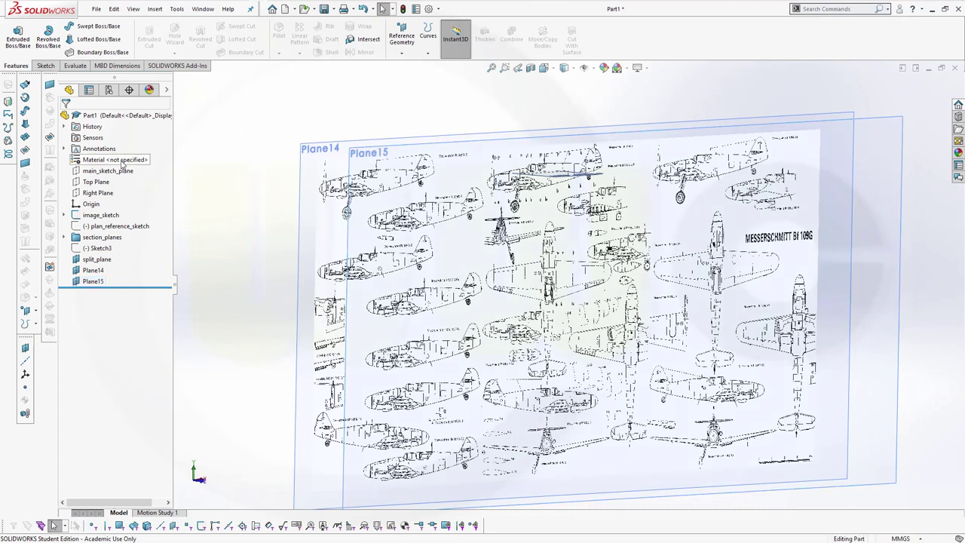
- Create a reference plane offset 135 mm from main_sketch_plane for the inner tailplane section
click(117, 171)
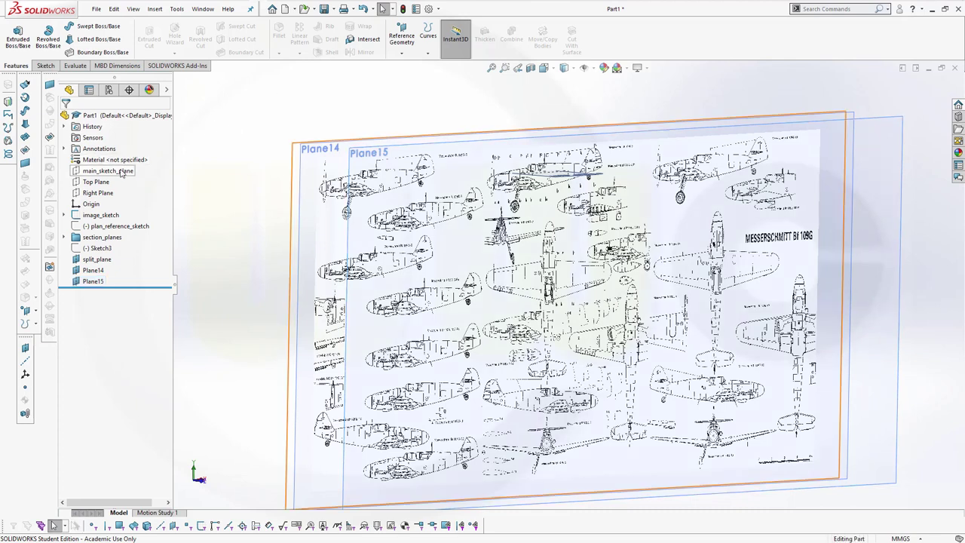
click(402, 38)
click(405, 70)
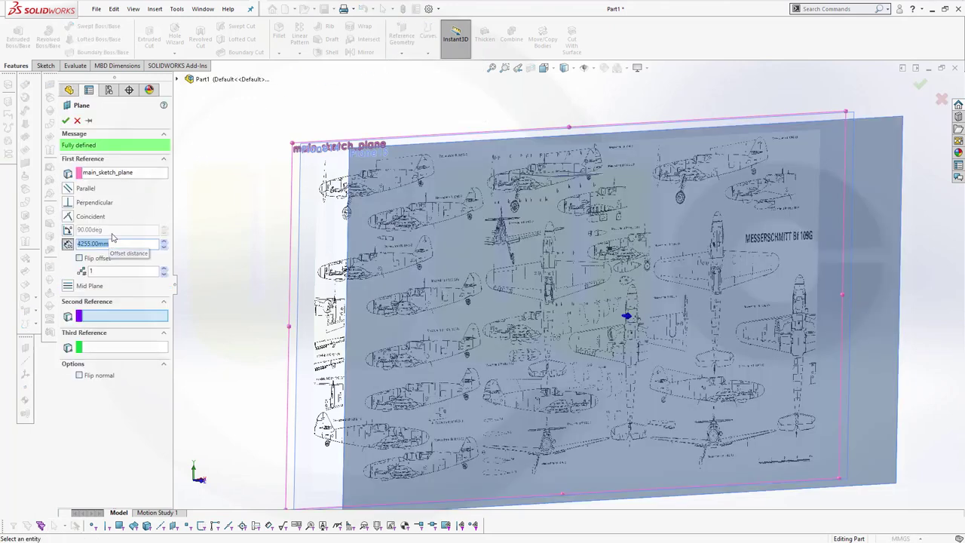
text(13)
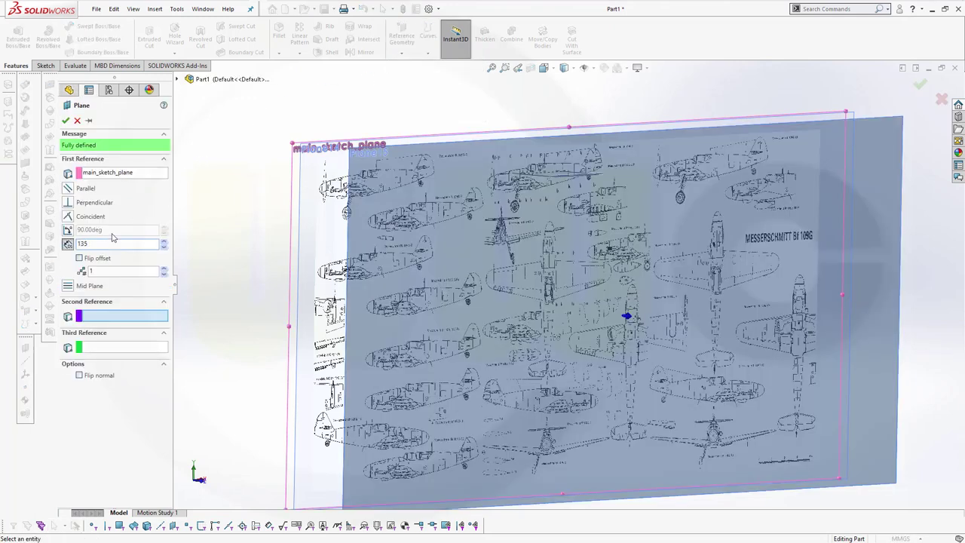
text(5)
key(Return)
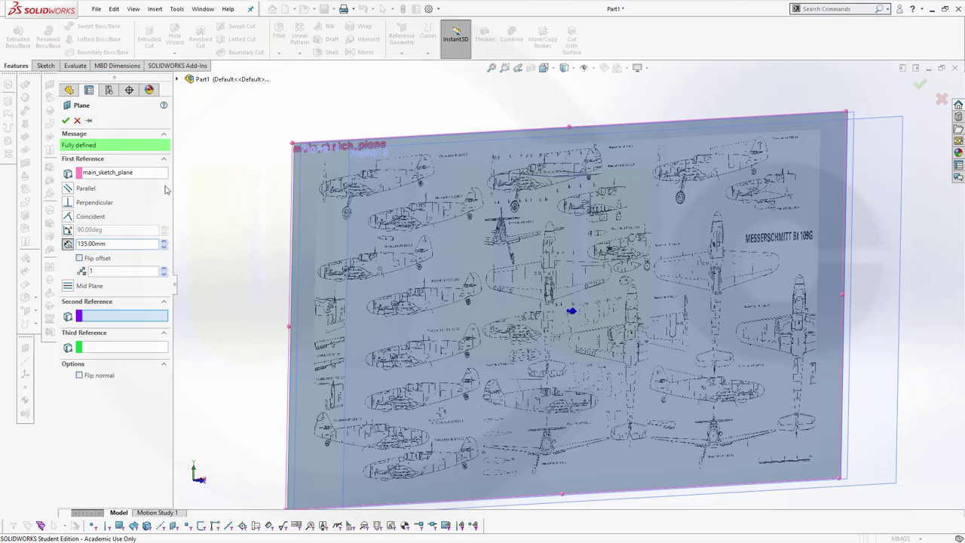
click(68, 189)
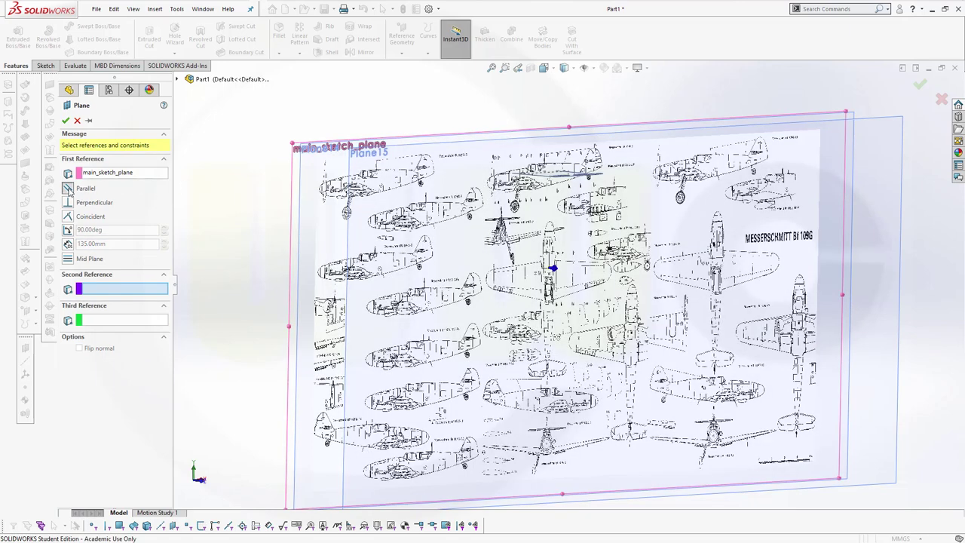
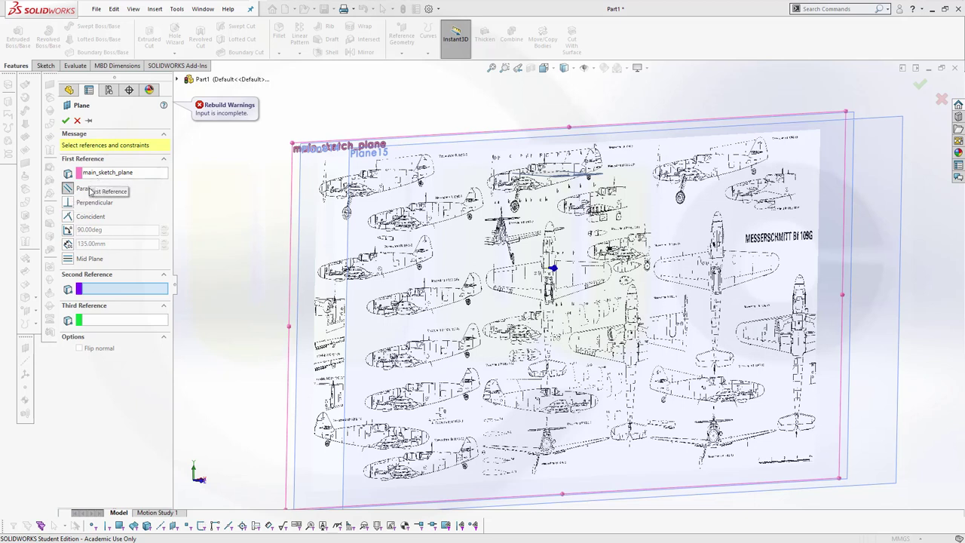
click(68, 244)
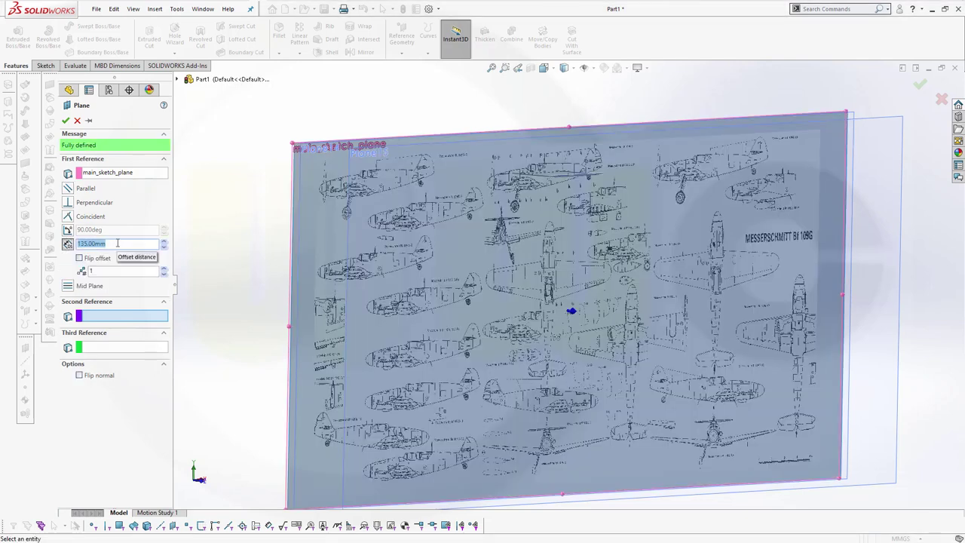
click(65, 120)
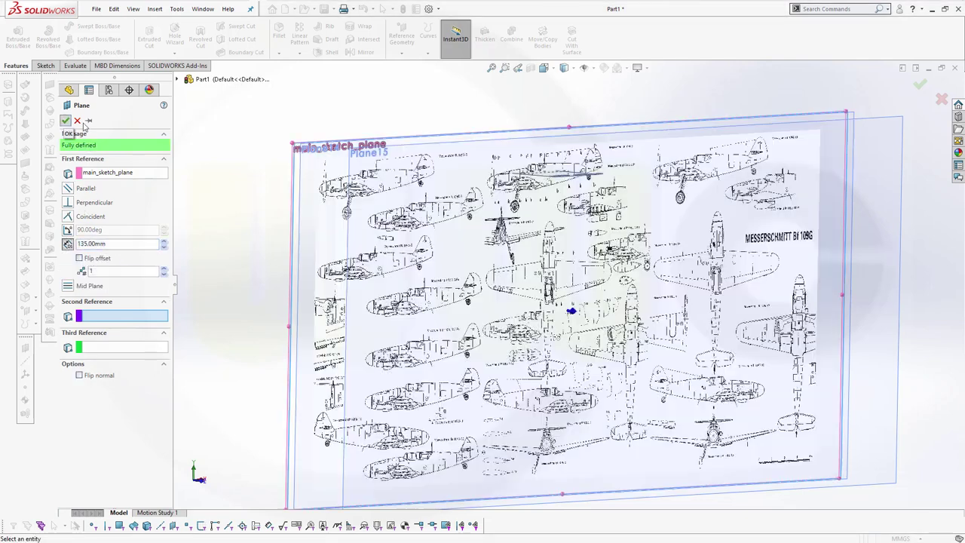
- Create another reference plane offset 1235 mm from main_sketch_plane for the outer tailplane section
mouse_move(233, 161)
middle_down()
mouse_move(269, 159)
mouse_move(239, 153)
mouse_move(235, 174)
middle_up()
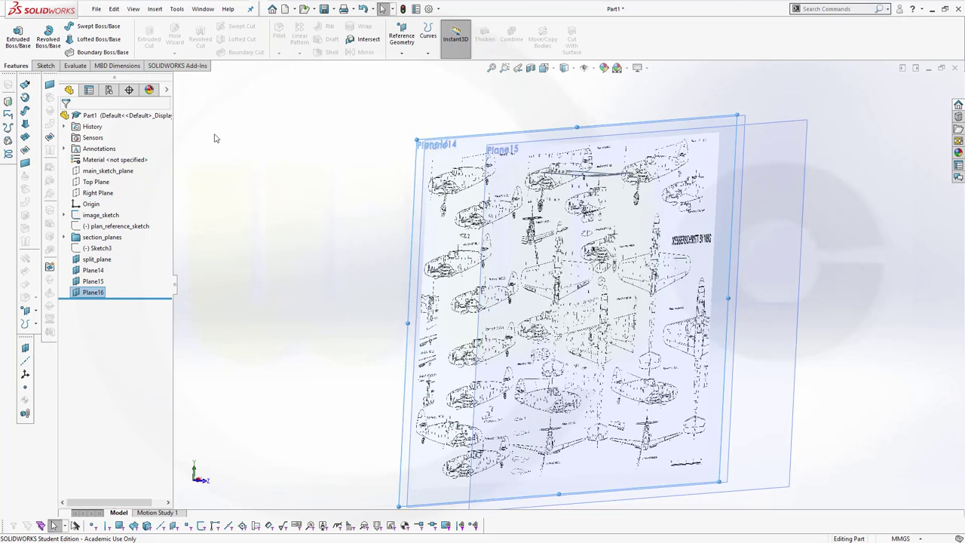
click(130, 171)
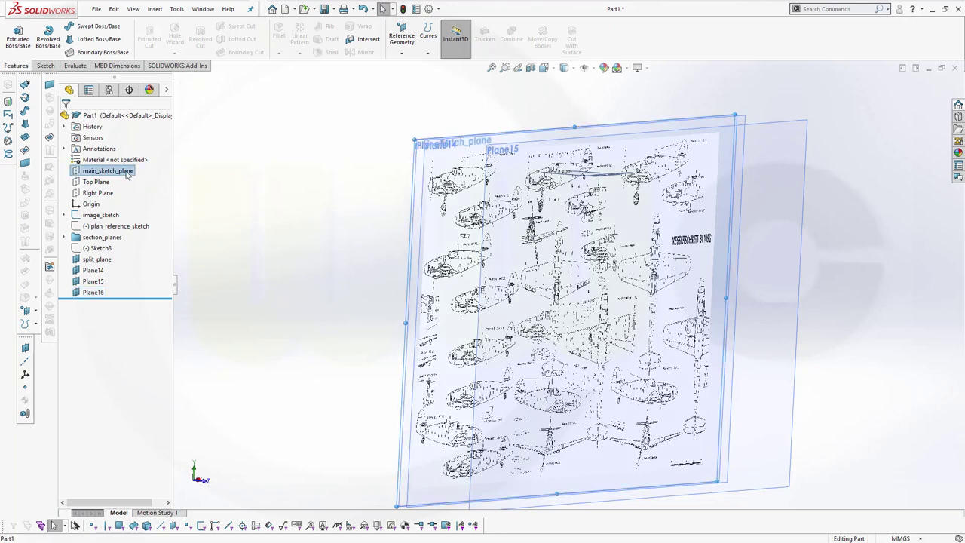
click(407, 36)
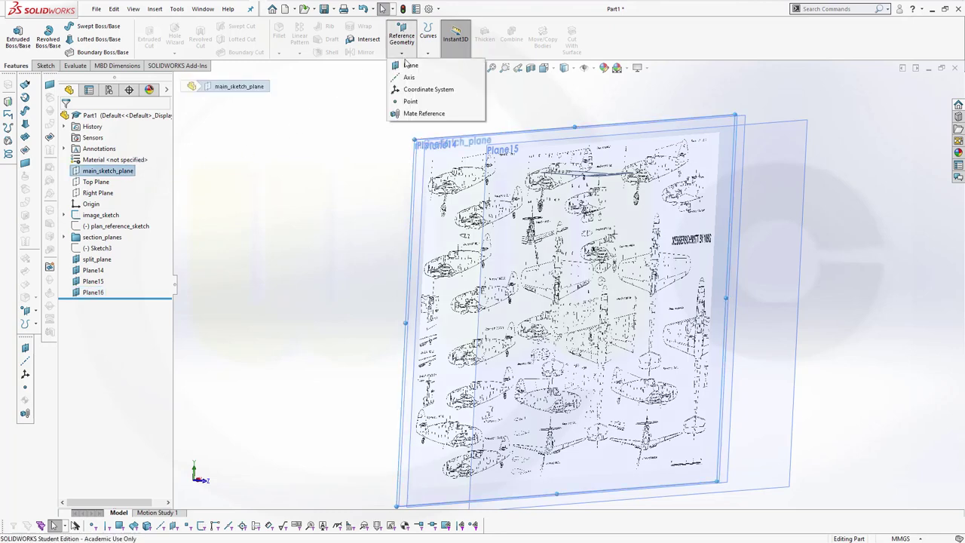
click(407, 64)
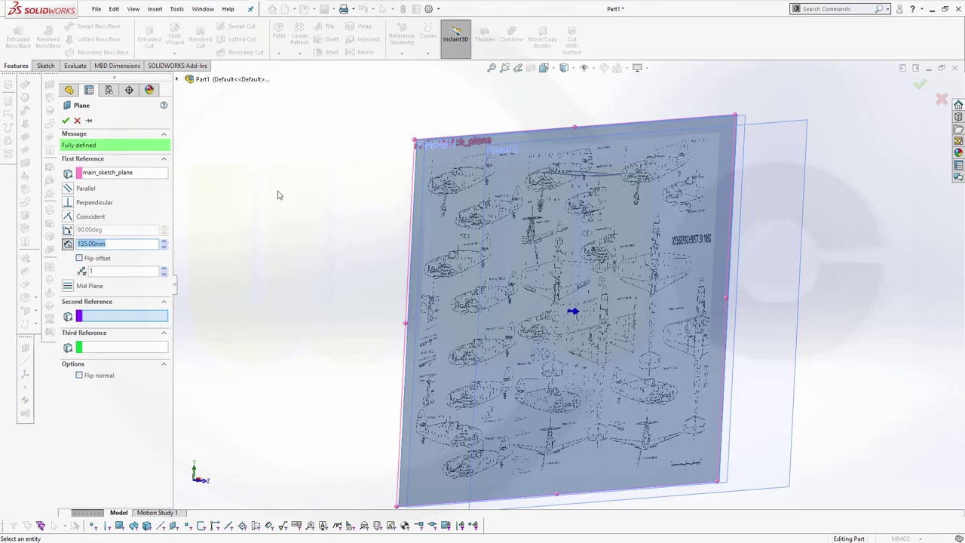
text(1235)
click(68, 189)
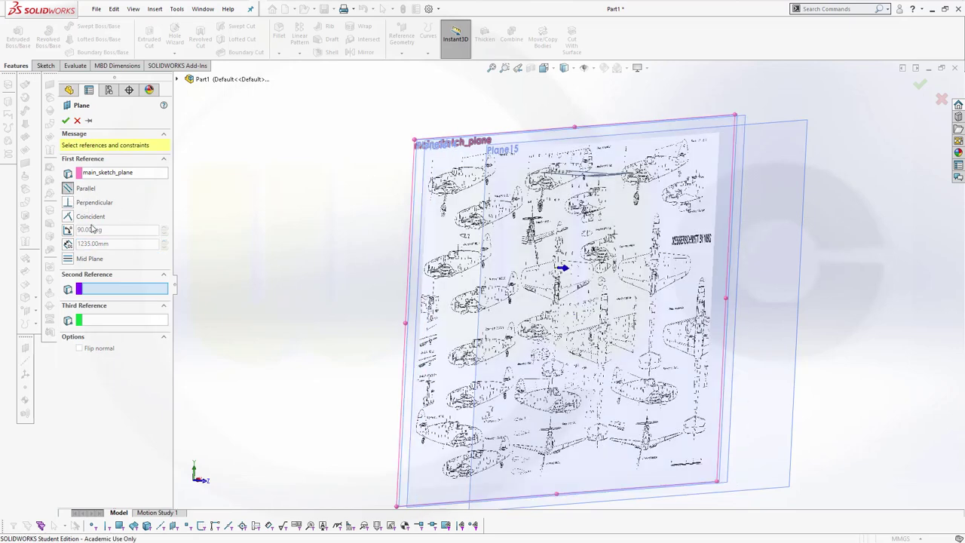
click(68, 244)
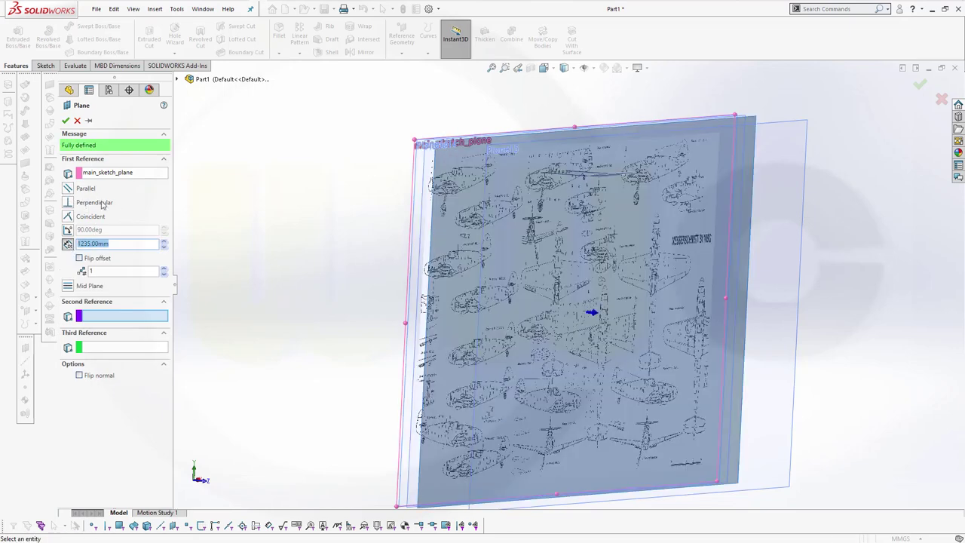
click(65, 120)
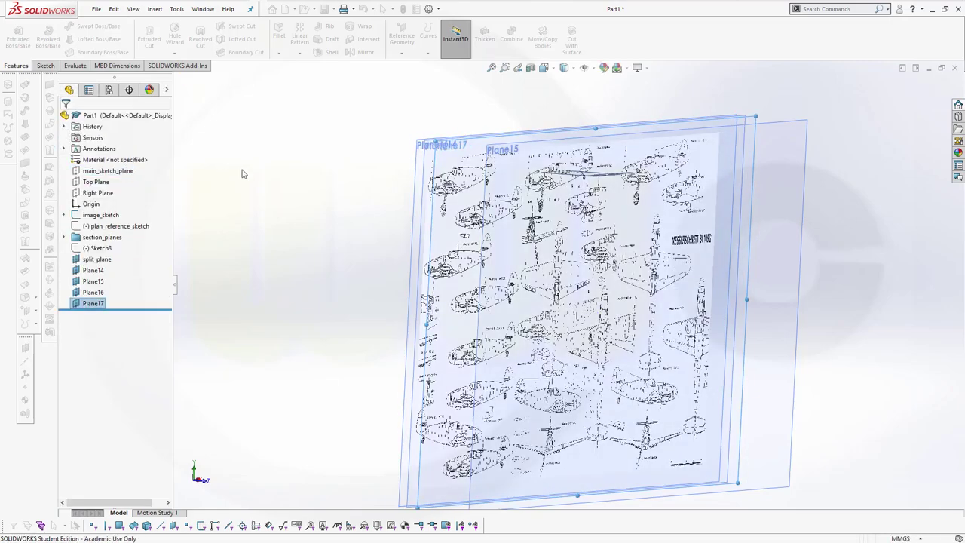
- Rename the two wing section planes: the 610 mm offset plane as inner and the 4255 mm one as outer
mouse_move(313, 196)
middle_down()
mouse_move(355, 208)
mouse_move(321, 204)
middle_up()
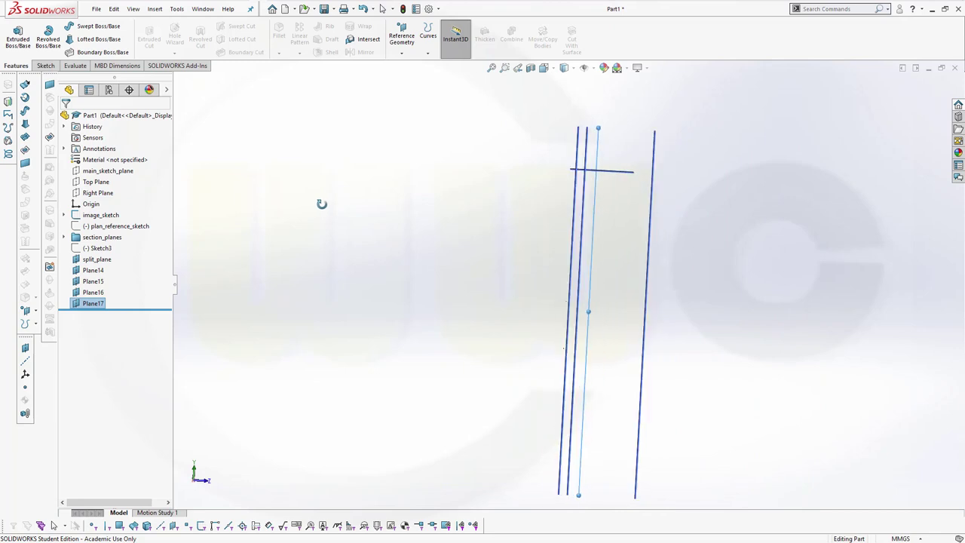
click(93, 271)
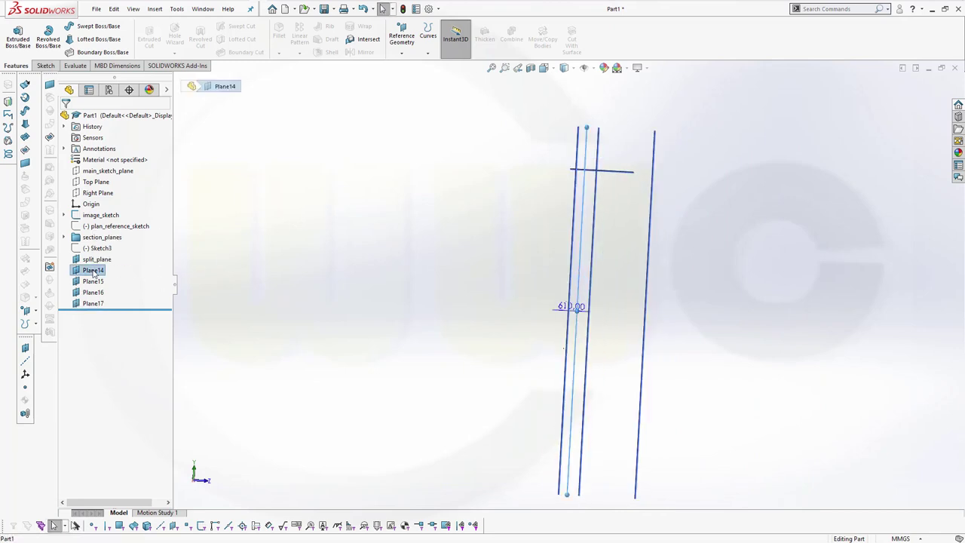
click(93, 271)
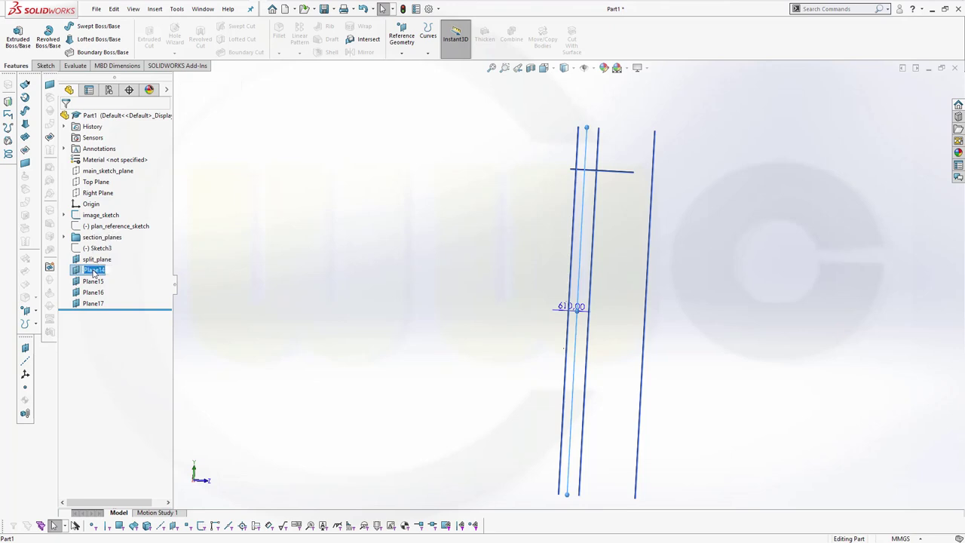
key(BackSpace)
click(90, 269)
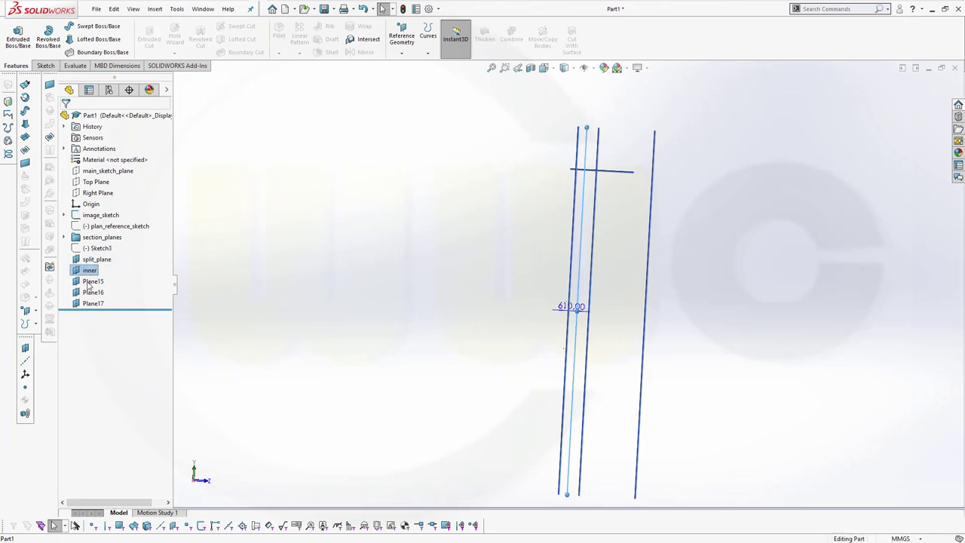
click(91, 281)
click(91, 281)
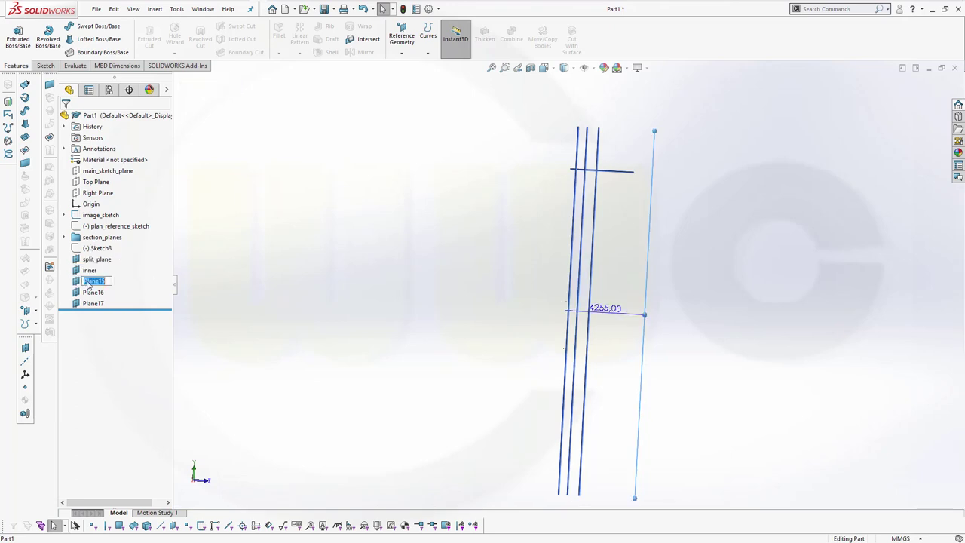
text(outer)
key(Return)
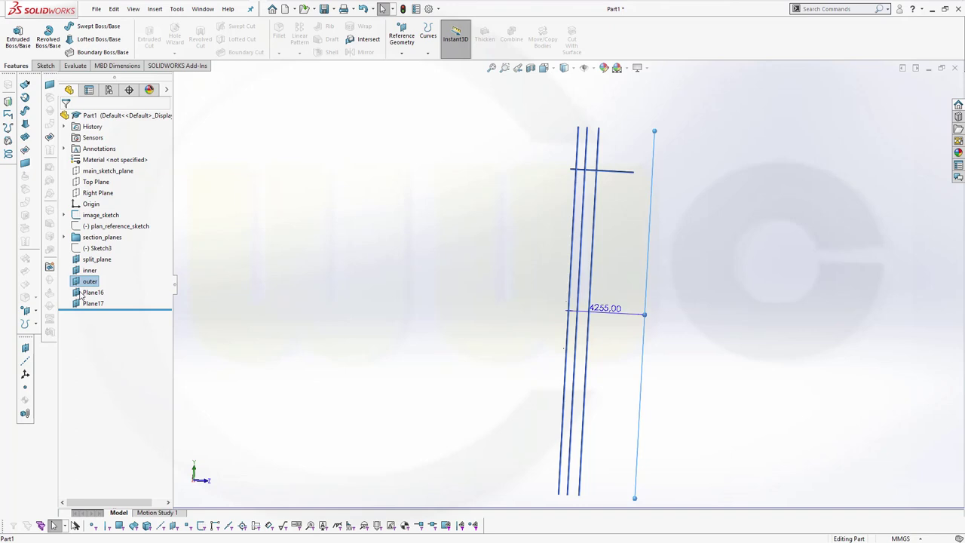
- Try to rename the 135 mm tailplane plane as inner and the 1235 mm plane as outer
click(92, 293)
click(91, 294)
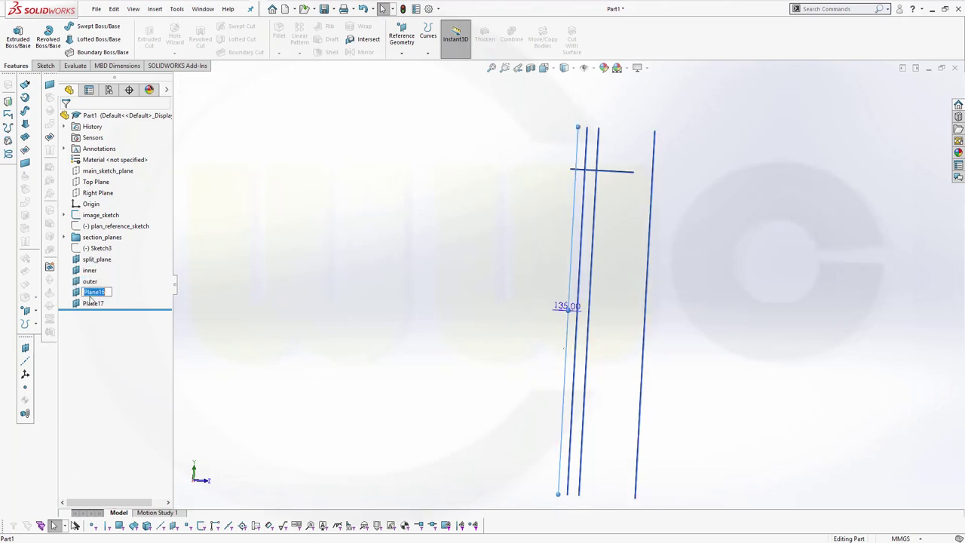
text(inne)
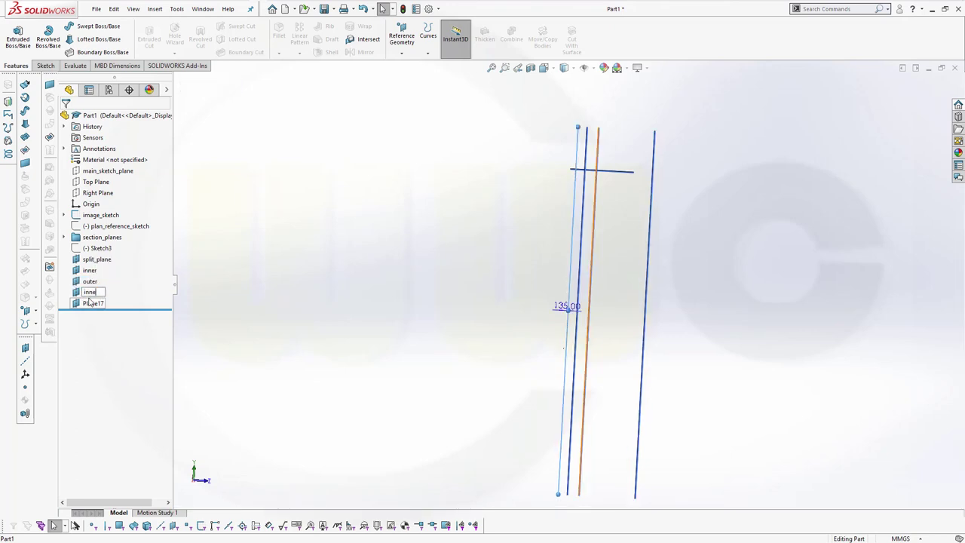
text(r)
key(Return)
click(85, 304)
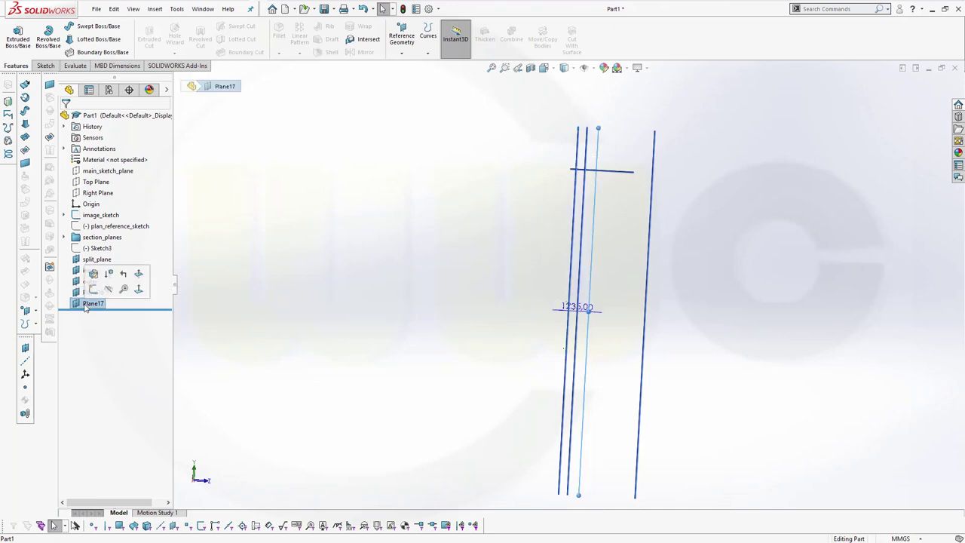
click(87, 303)
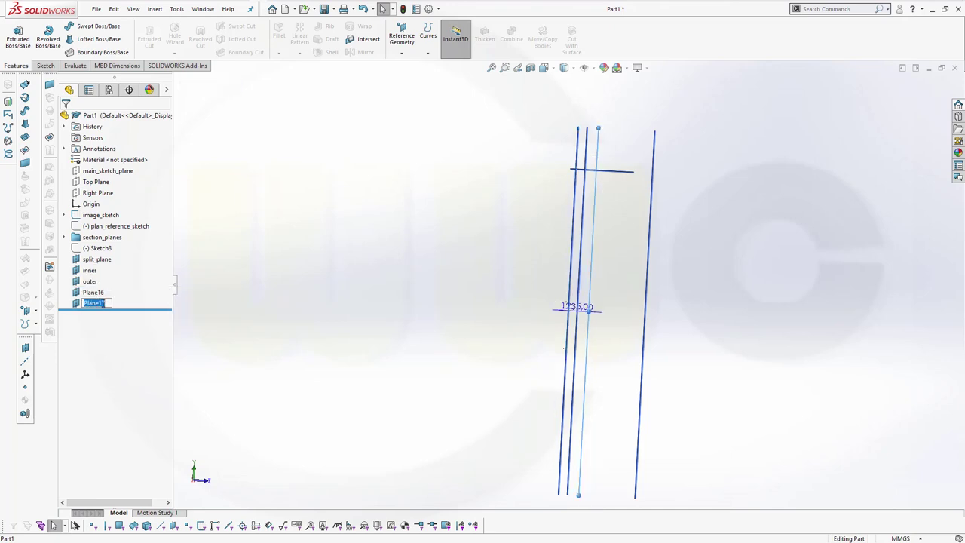
text(outer)
key(Return)
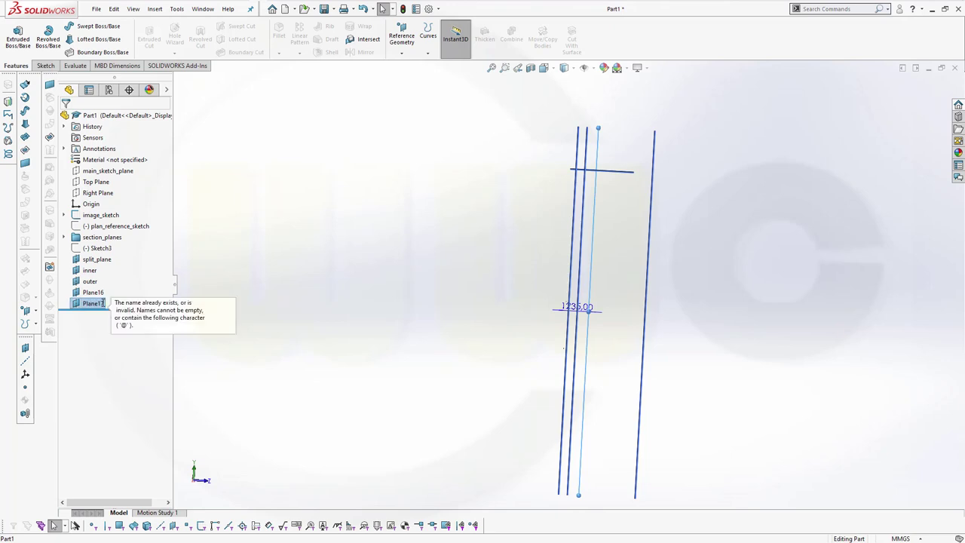
- Try once more to rename the 135 mm tailplane plane as inner
click(96, 293)
click(94, 292)
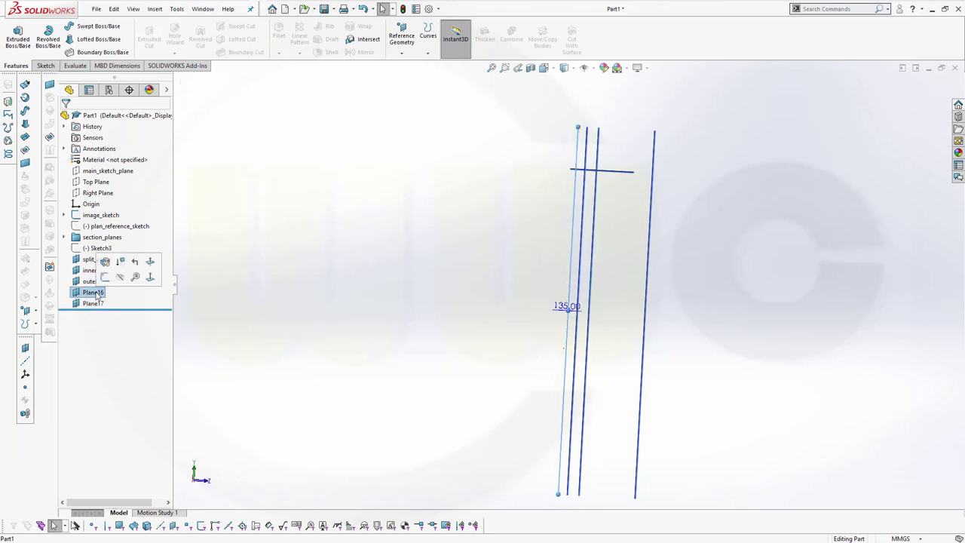
text(mi)
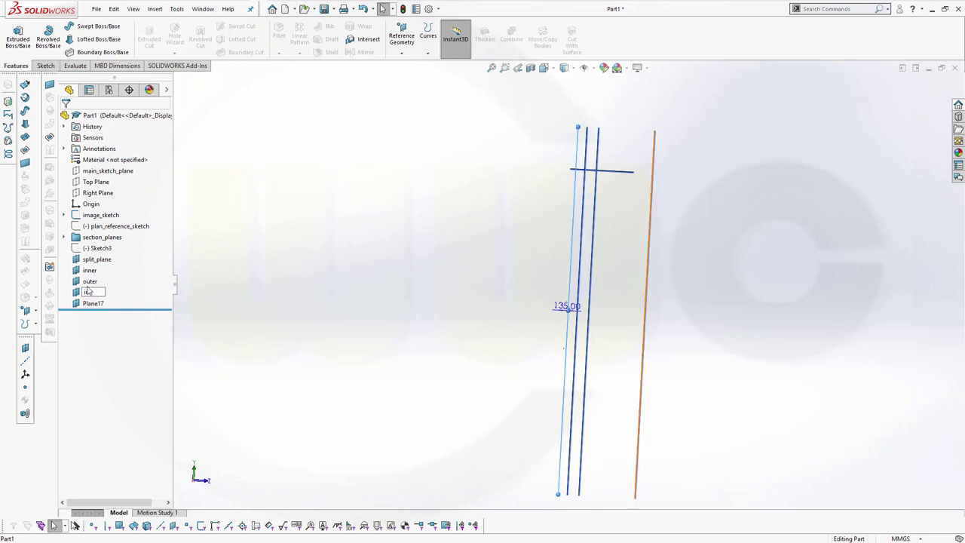
text(ner)
key(Return)
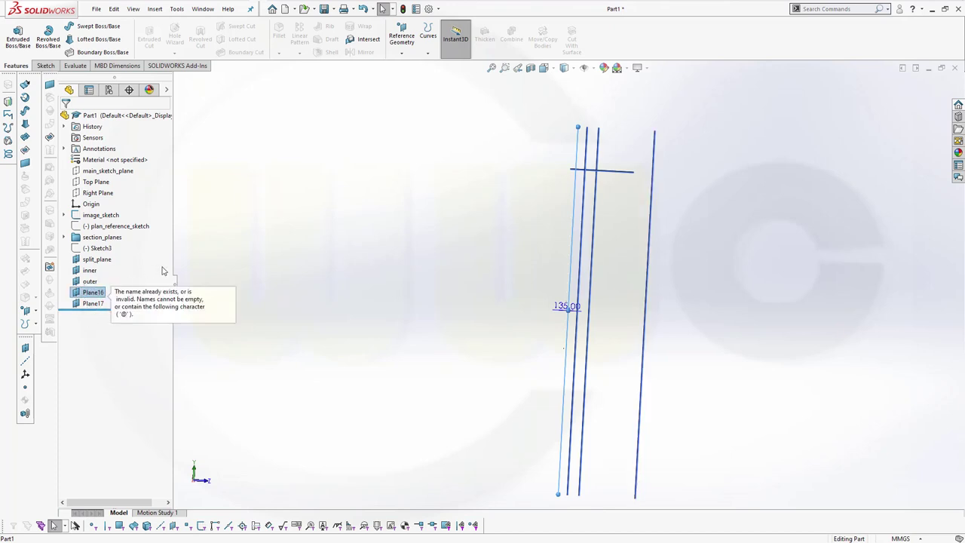
- Rename the 135 mm tailplane plane as inner_2 and the 1235 mm plane as outer_2
click(98, 296)
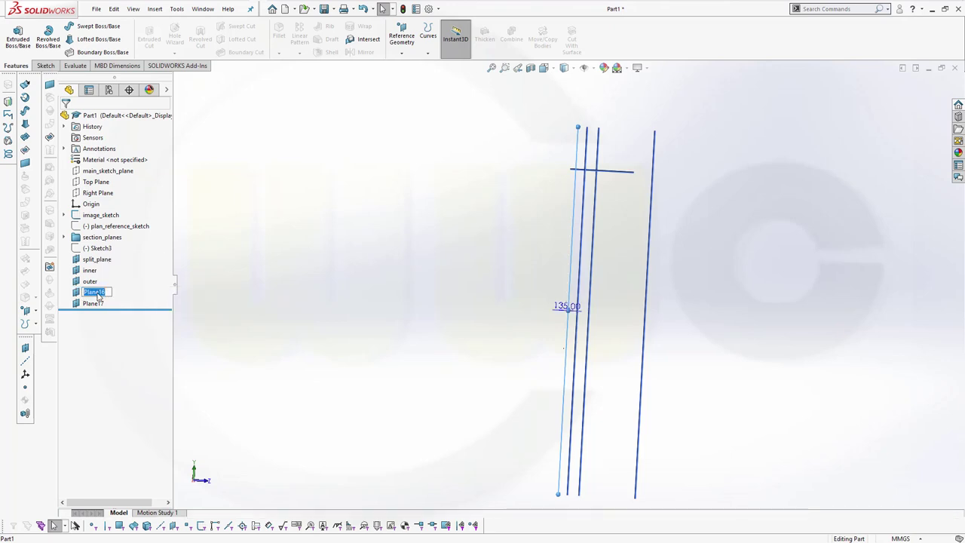
text(inner_2)
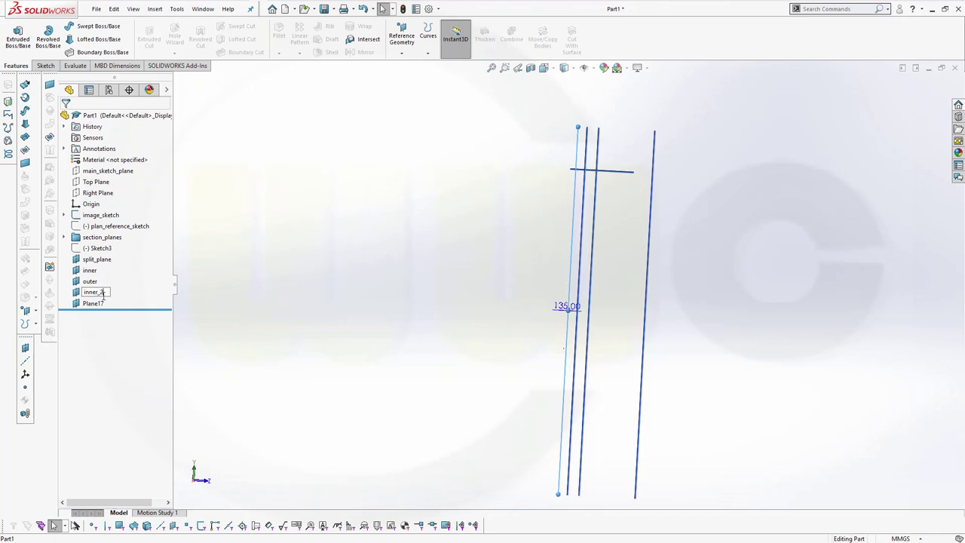
click(95, 305)
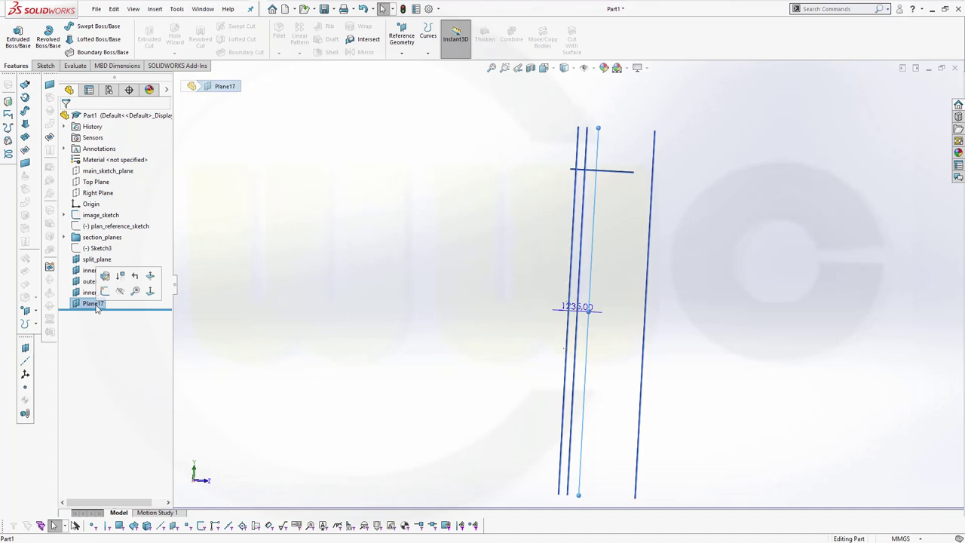
click(94, 304)
text(o)
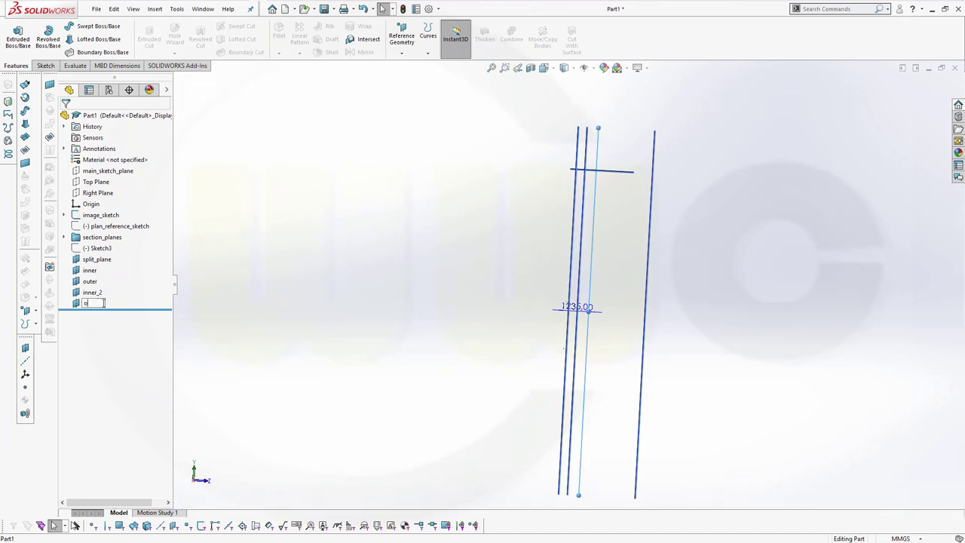
text(uter)
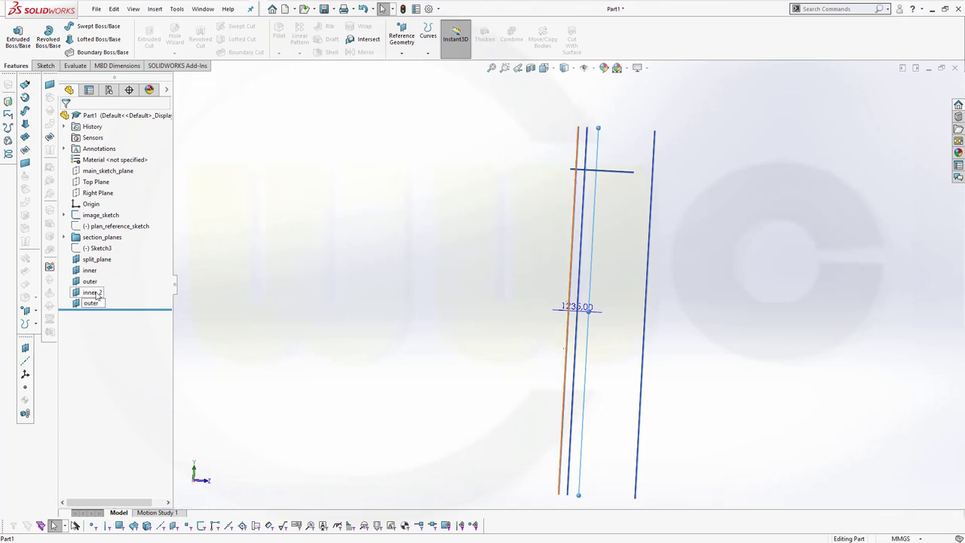
text(_2)
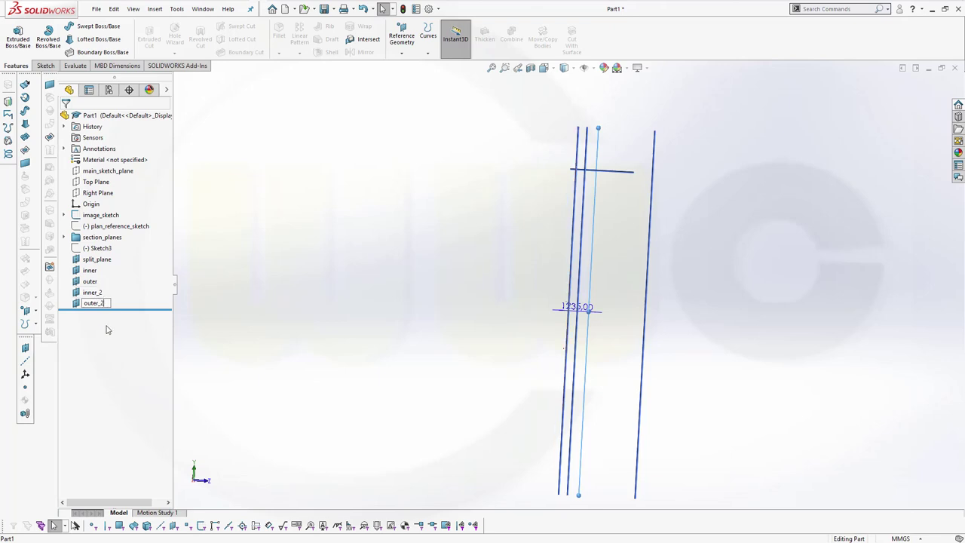
- Group the inner and outer wing planes into a new folder named wing_planes
key(Return)
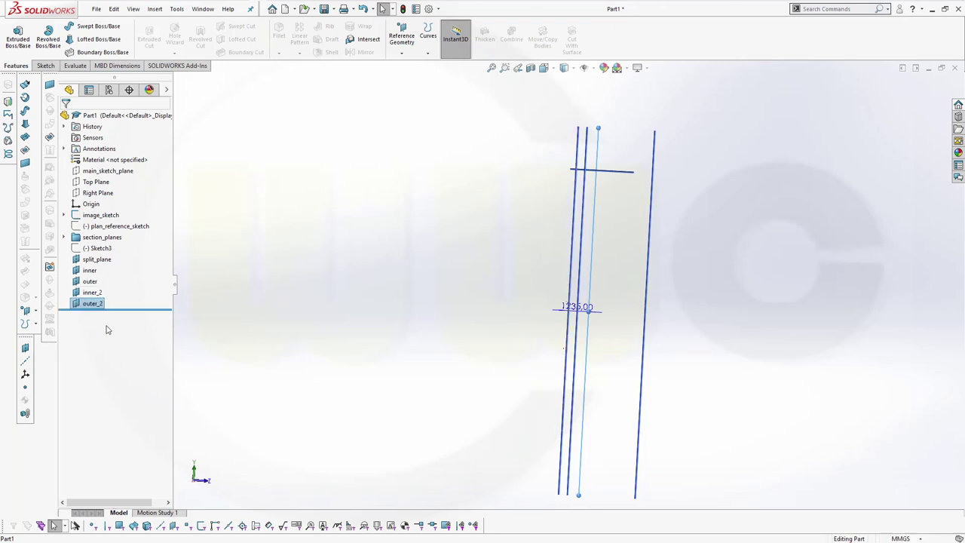
click(89, 270)
ctrl+click(89, 281)
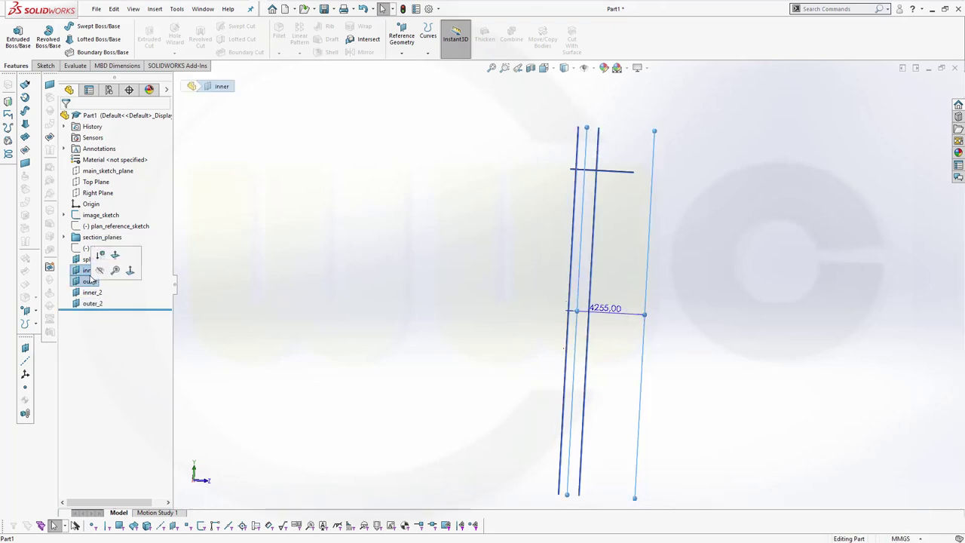
right_click(88, 279)
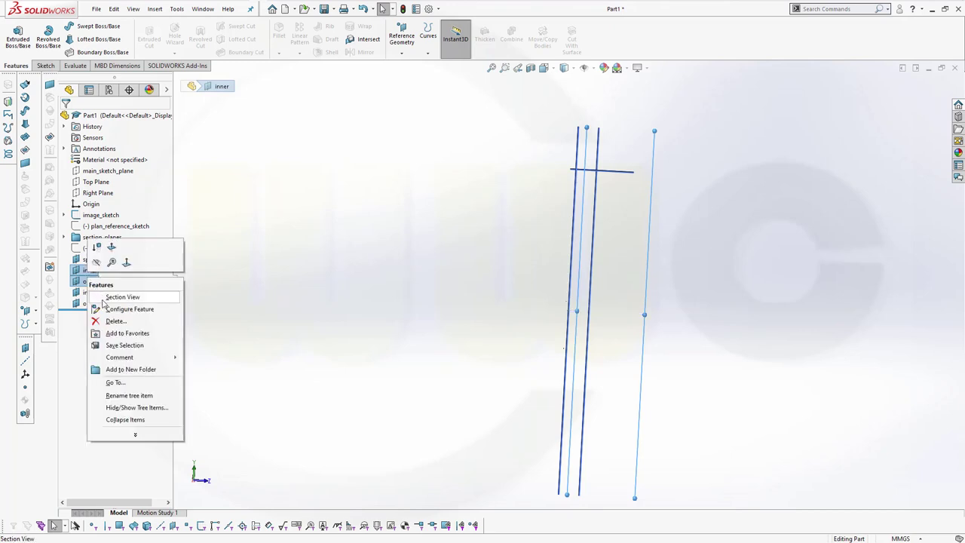
click(125, 369)
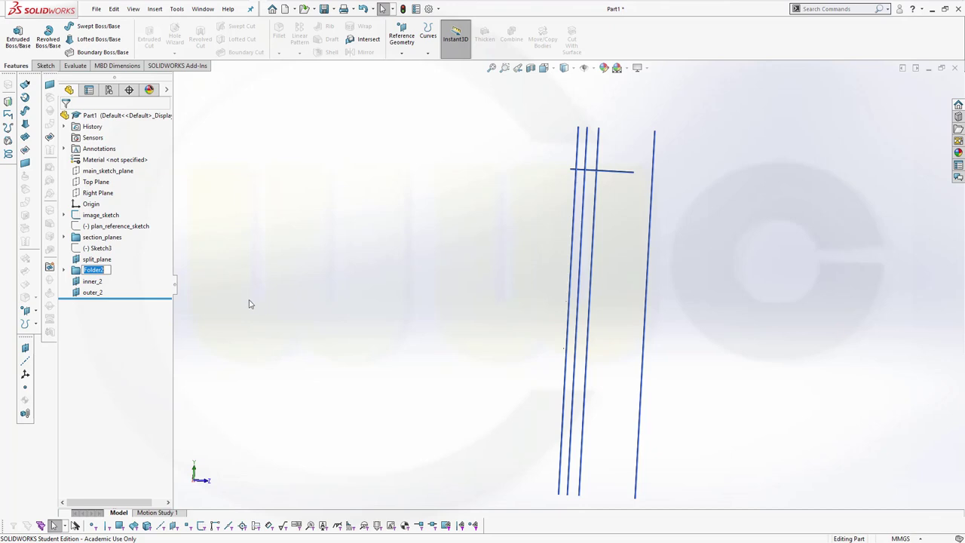
text(wing_planes)
key(Return)
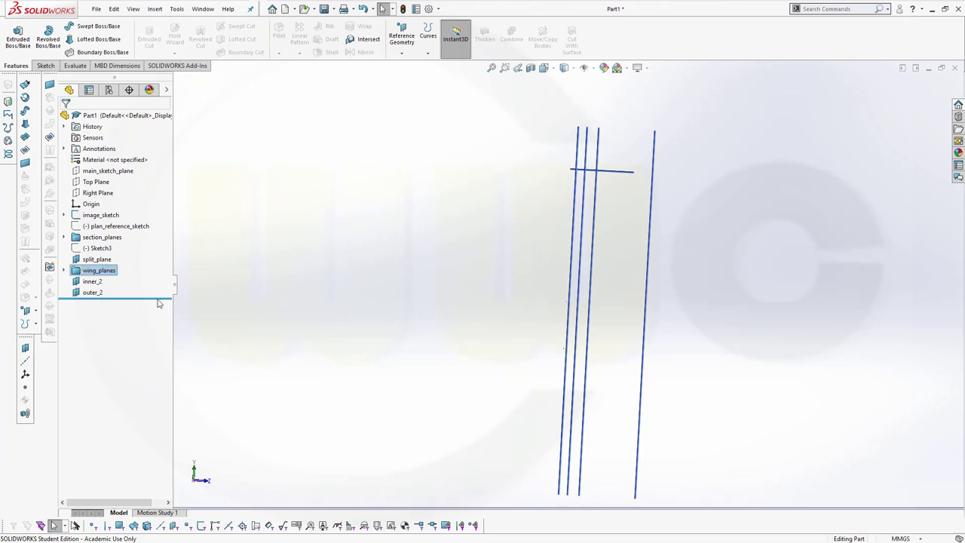
- Group the inner_2 and outer_2 planes into a new folder named rudder_planes
click(92, 281)
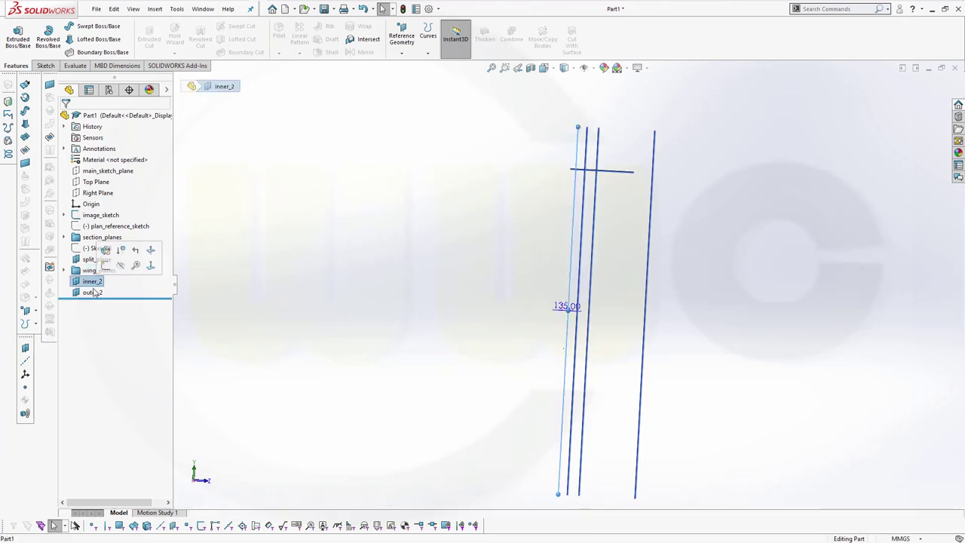
ctrl+click(93, 292)
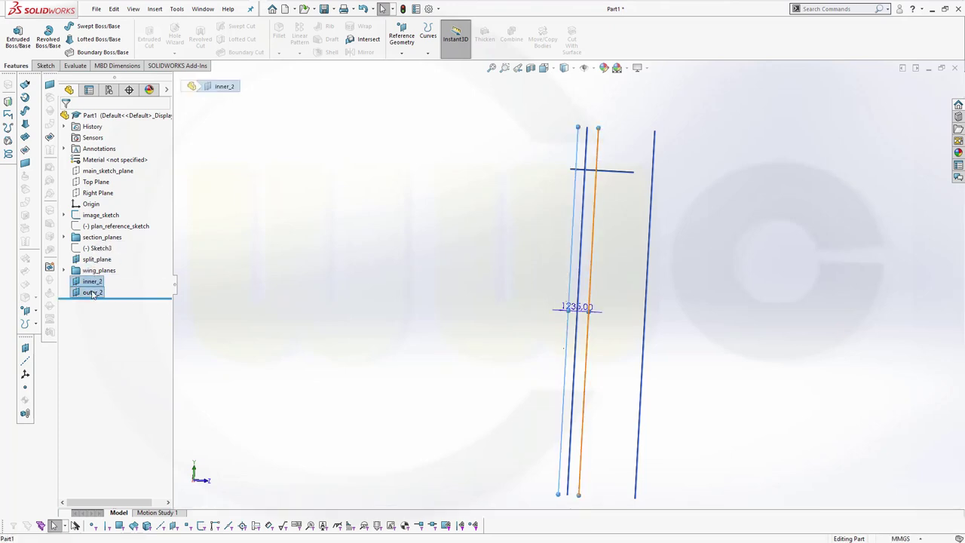
right_click(93, 292)
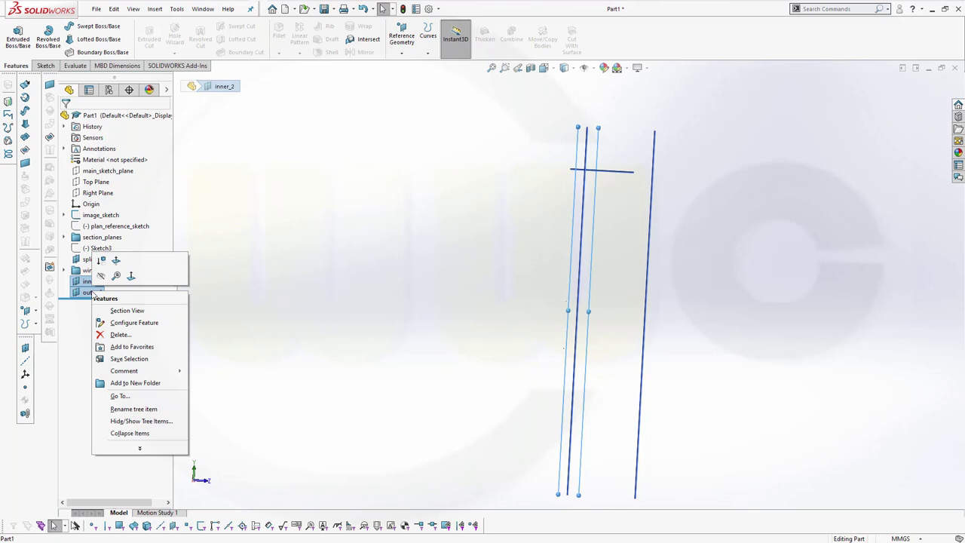
click(135, 382)
text(rudder_)
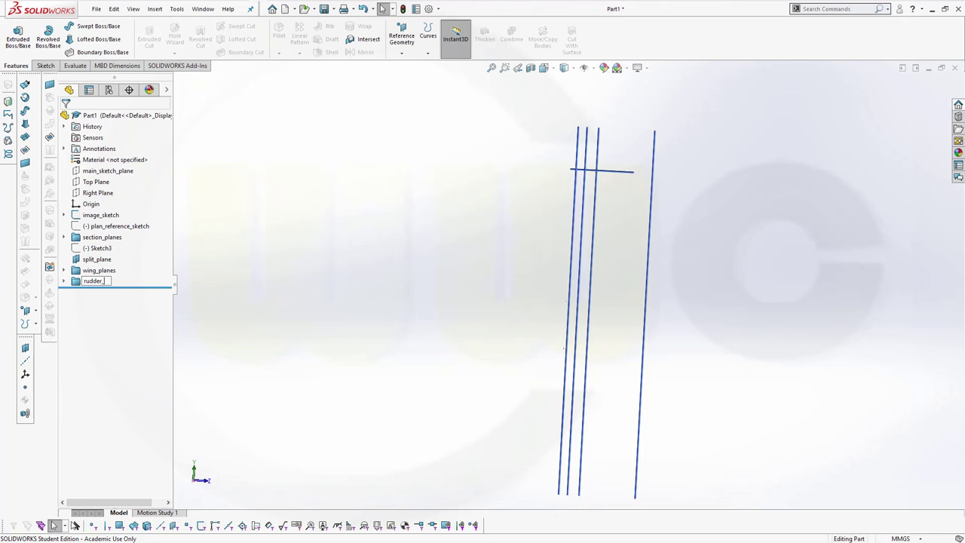
text(planes)
key(Return)
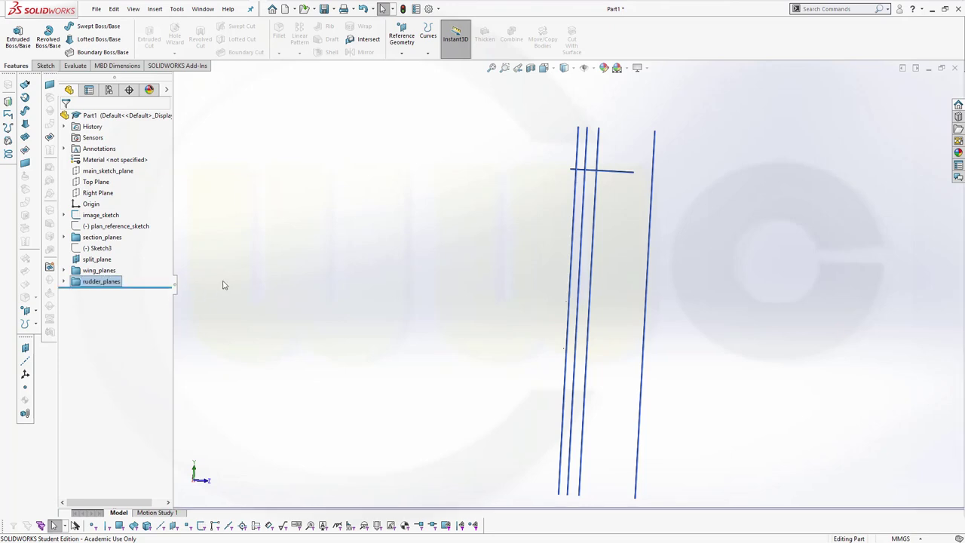
click(223, 285)
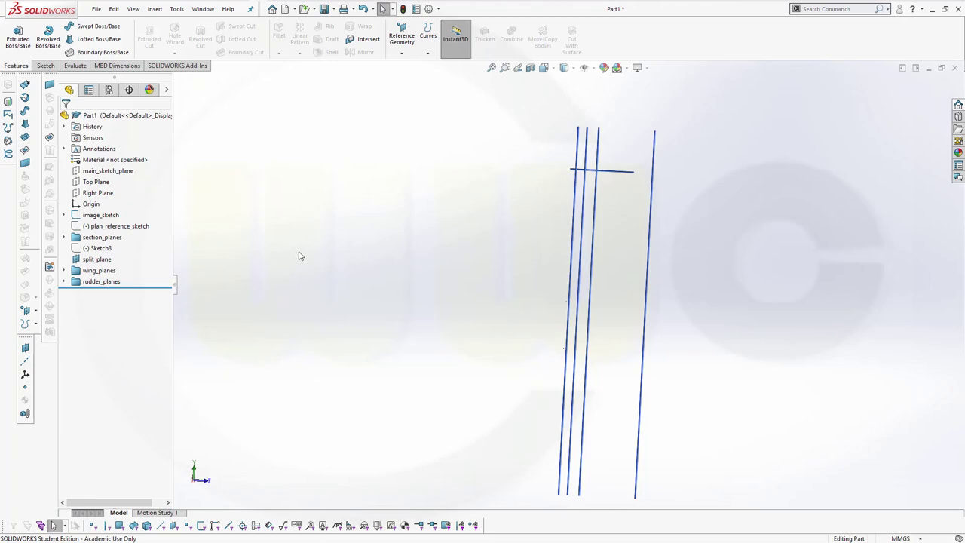
- Hide the inner_2 and outer_2 planes in rudder_planes and the inner and outer planes in wing_planes
key(z)
key(z)
key(ctrl+1)
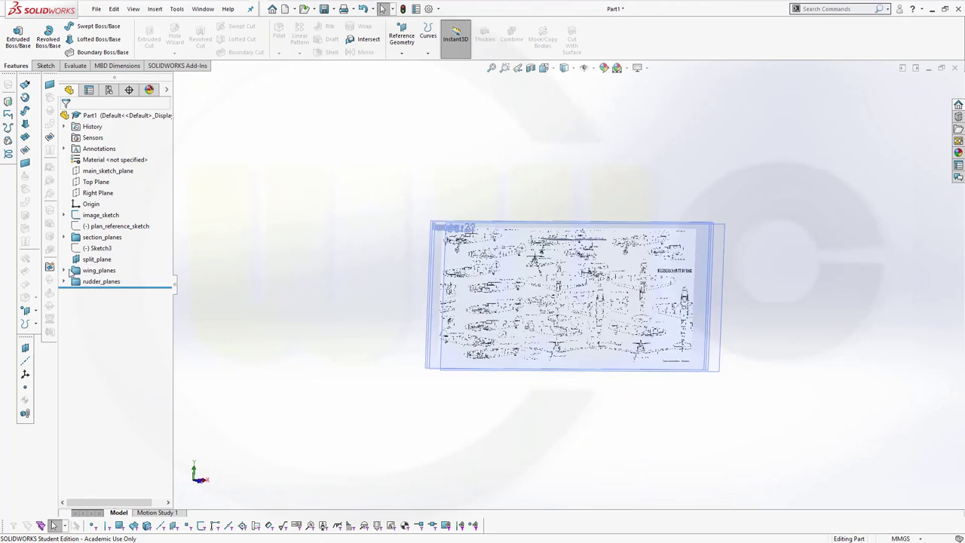
click(65, 269)
click(64, 303)
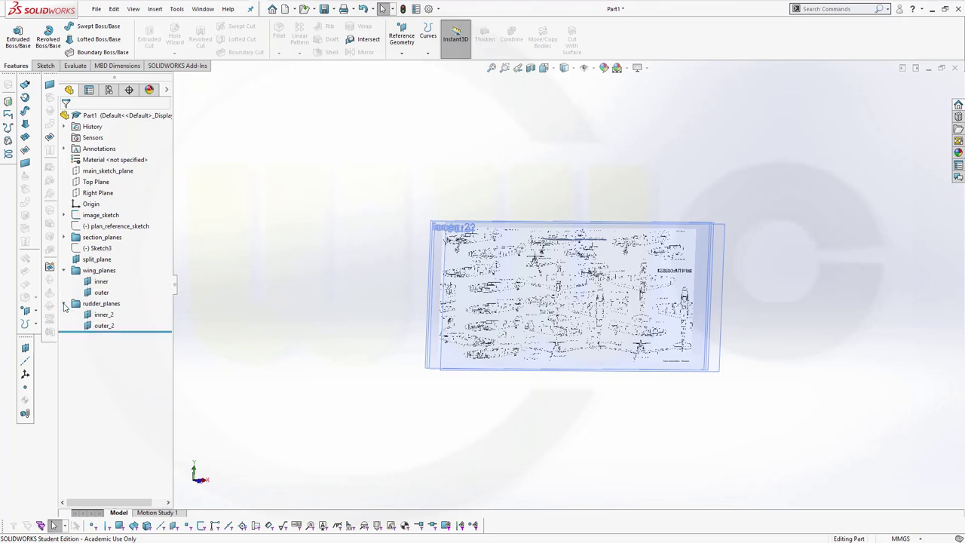
click(104, 315)
ctrl+click(103, 326)
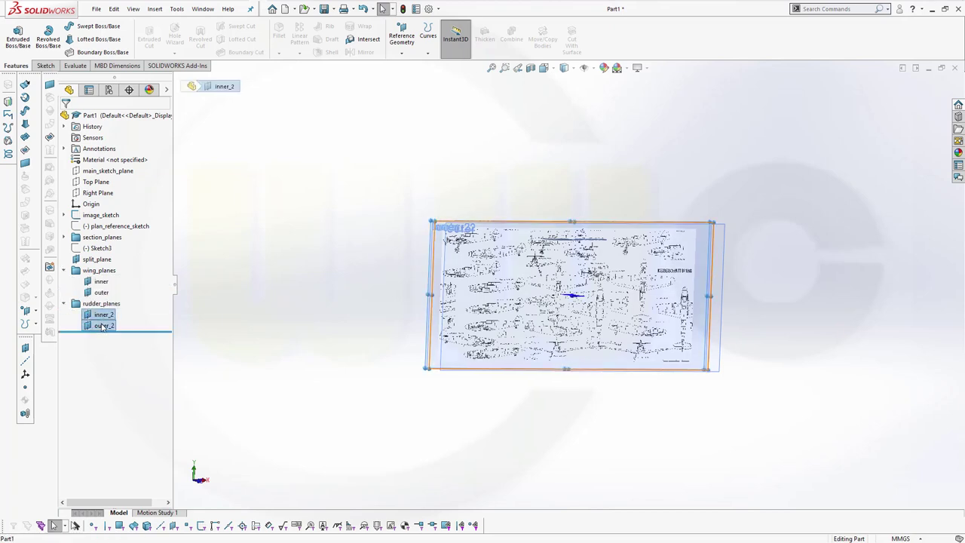
click(110, 310)
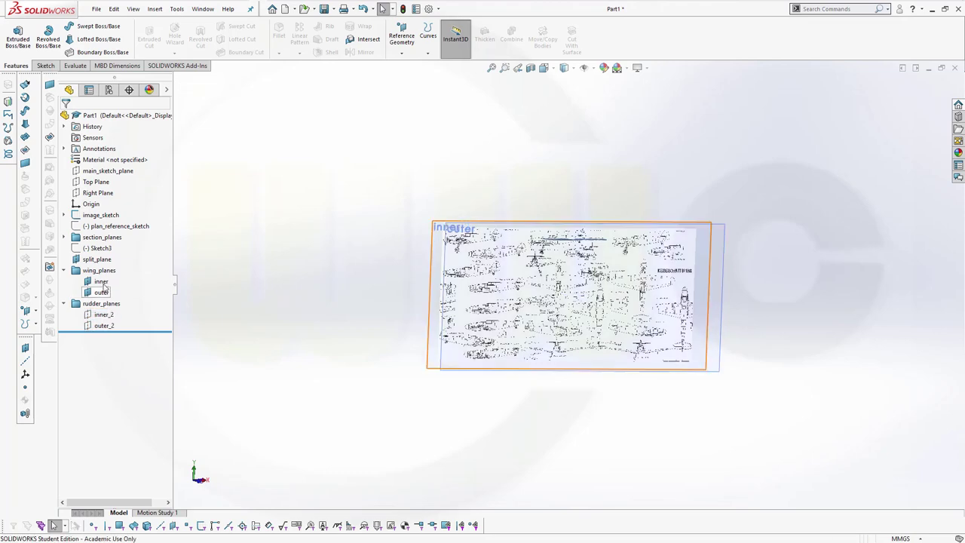
click(101, 282)
ctrl+click(101, 293)
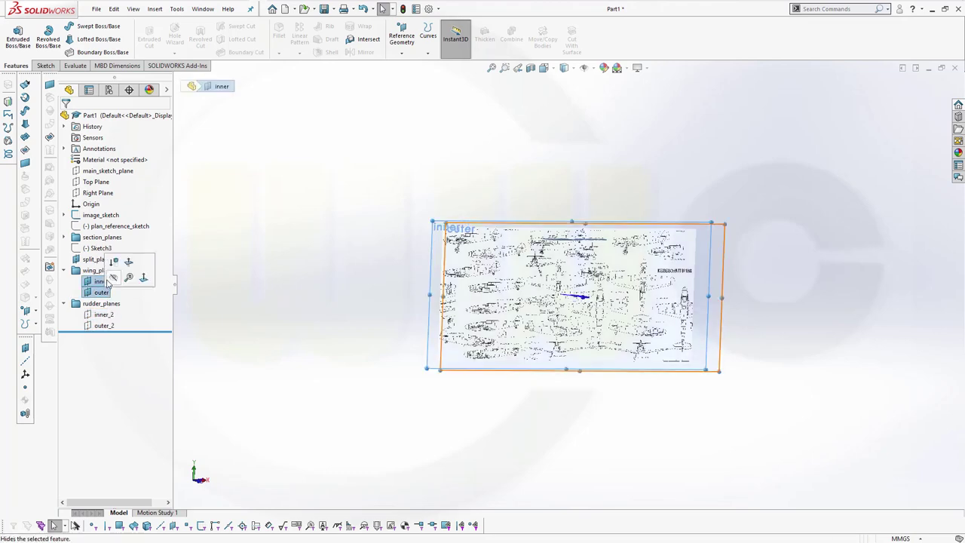
click(114, 278)
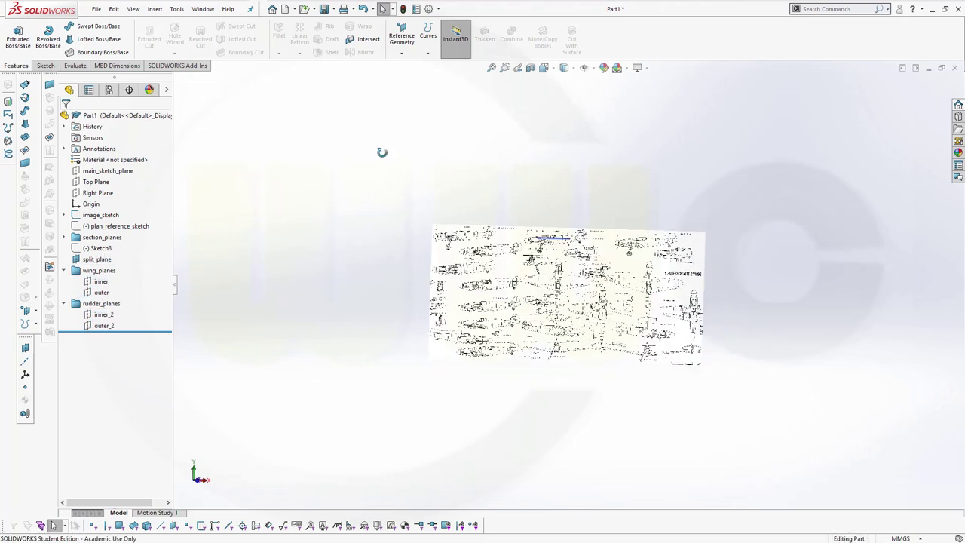
- Orient the model to the front view and collapse the rudder_planes and wing_planes folders
key(space)
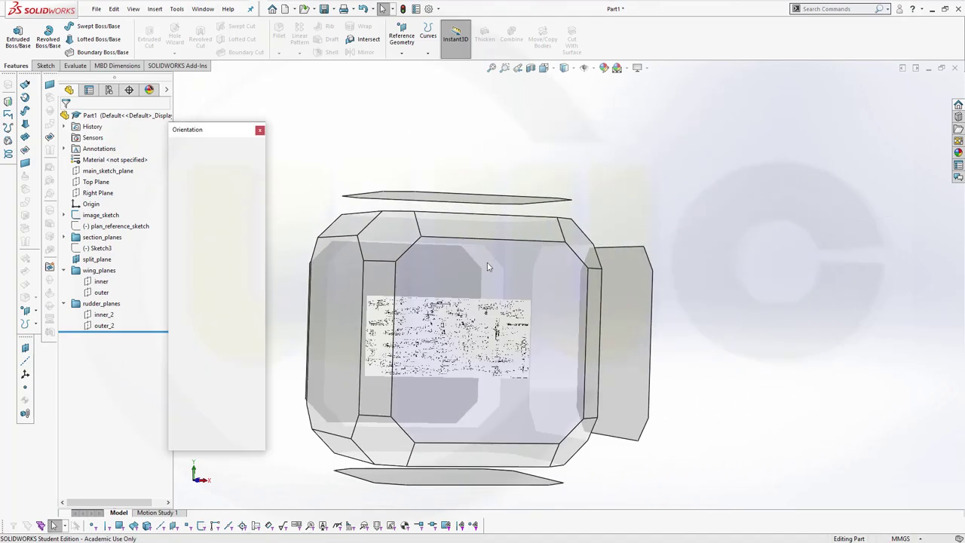
click(488, 282)
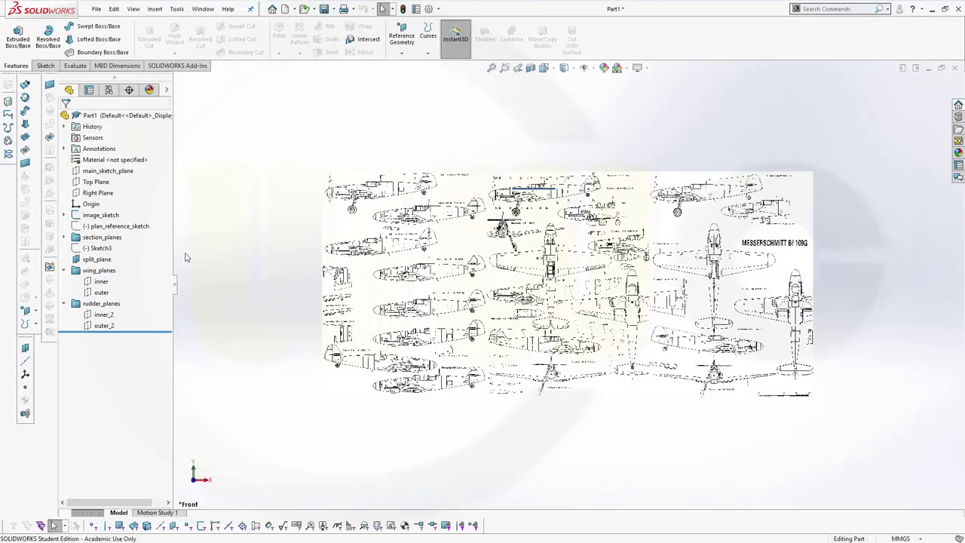
click(64, 302)
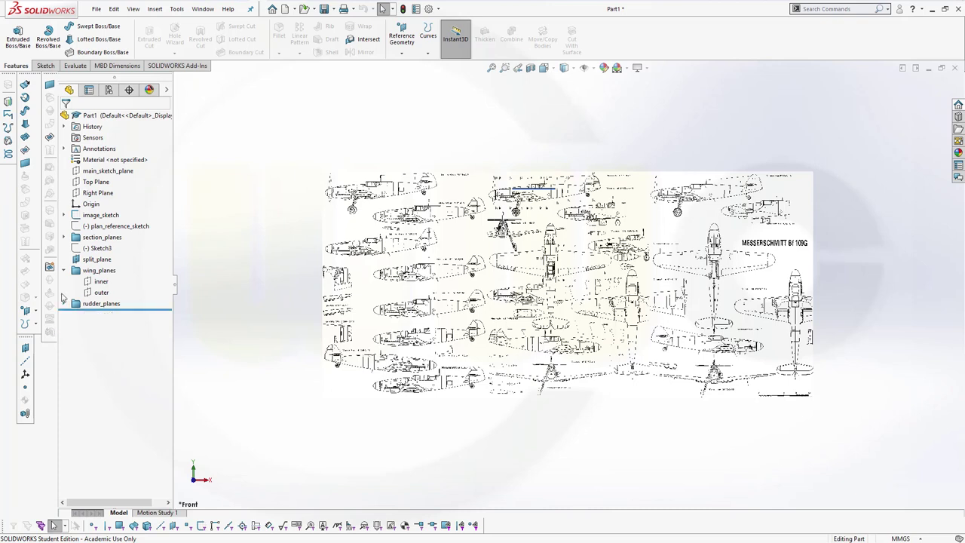
click(64, 271)
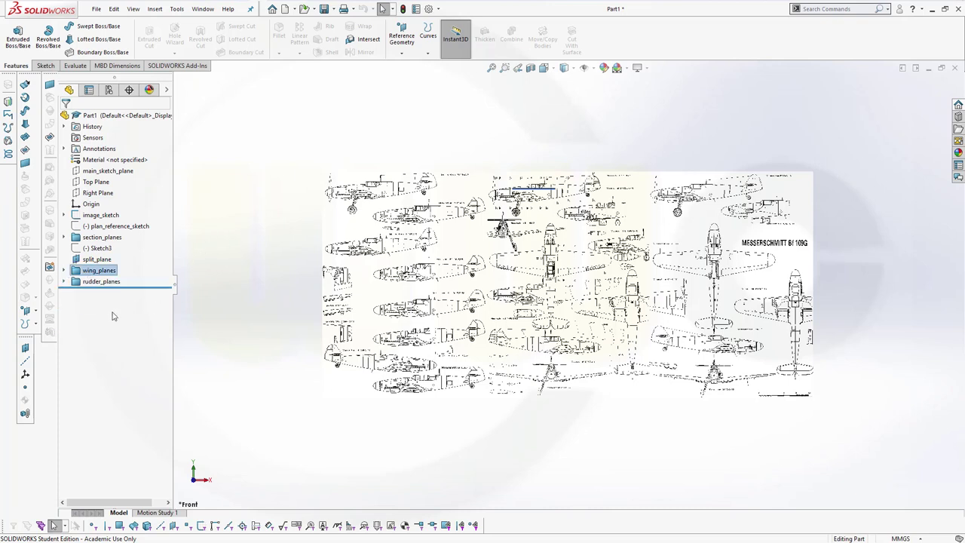
- Start a new sketch on main_sketch_plane over the Bf 109G-2 side view of the blueprint
click(106, 171)
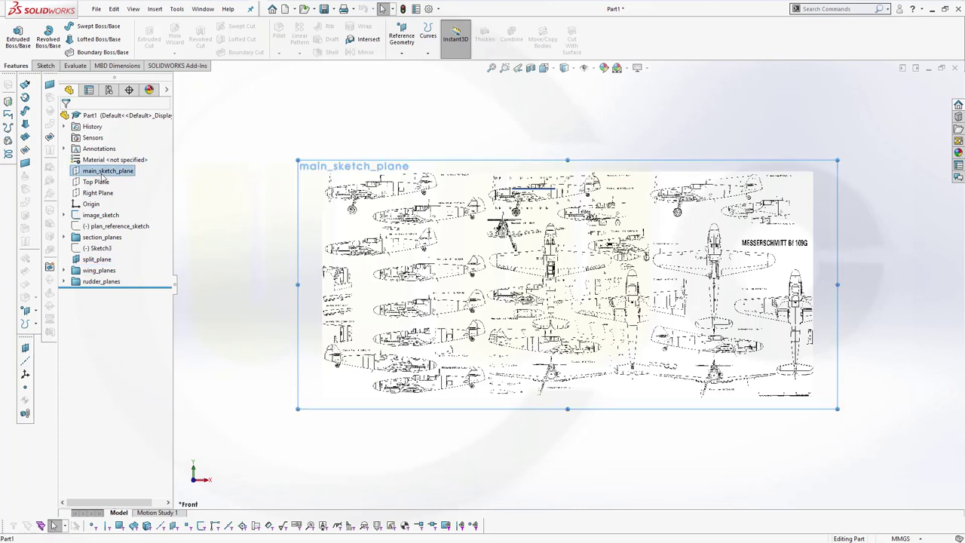
click(110, 159)
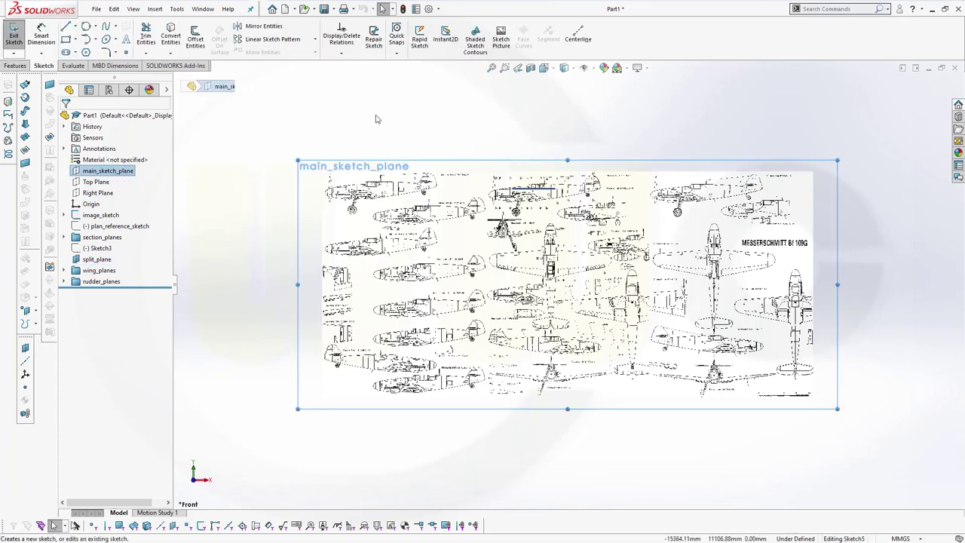
scroll(528, 136, up, 2)
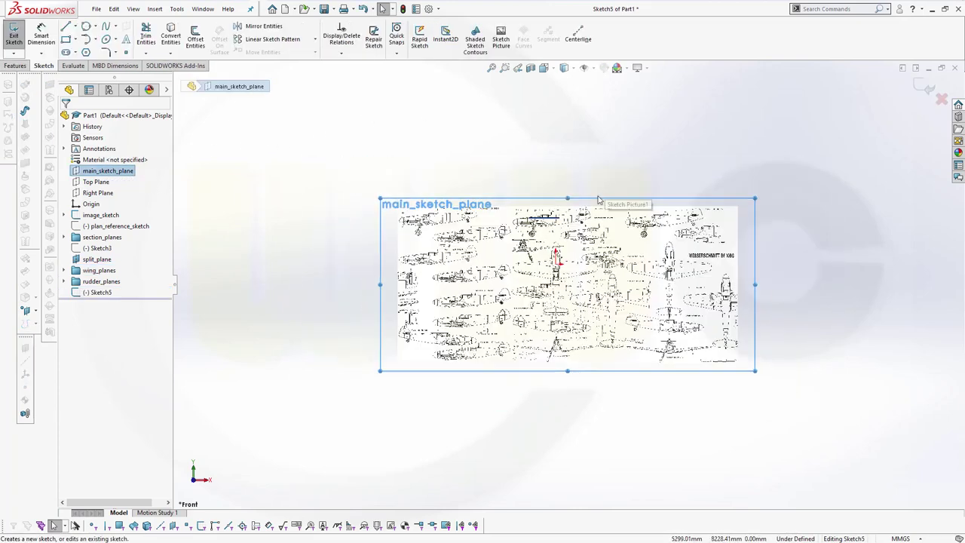
scroll(595, 198, down, 5)
scroll(600, 218, down, 3)
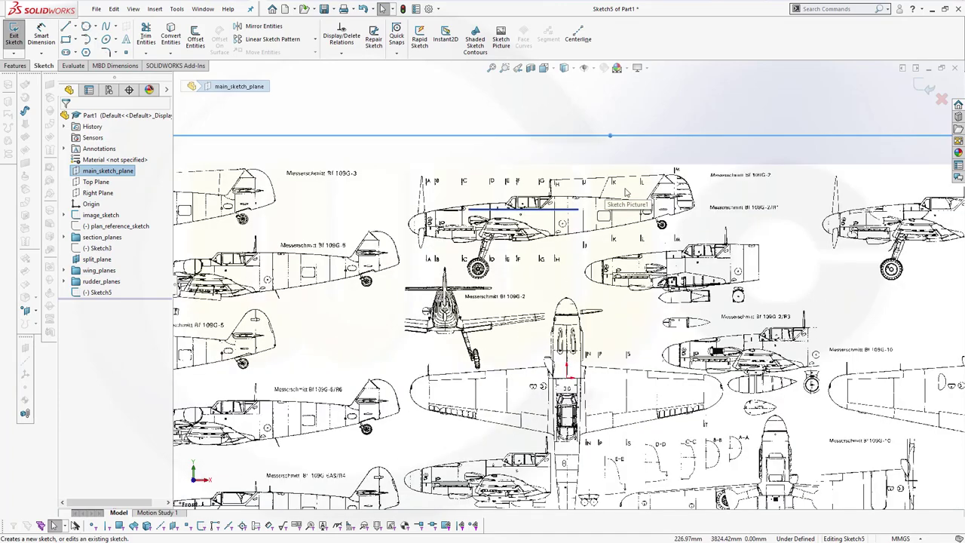
scroll(610, 217, down, 2)
scroll(564, 284, up, 2)
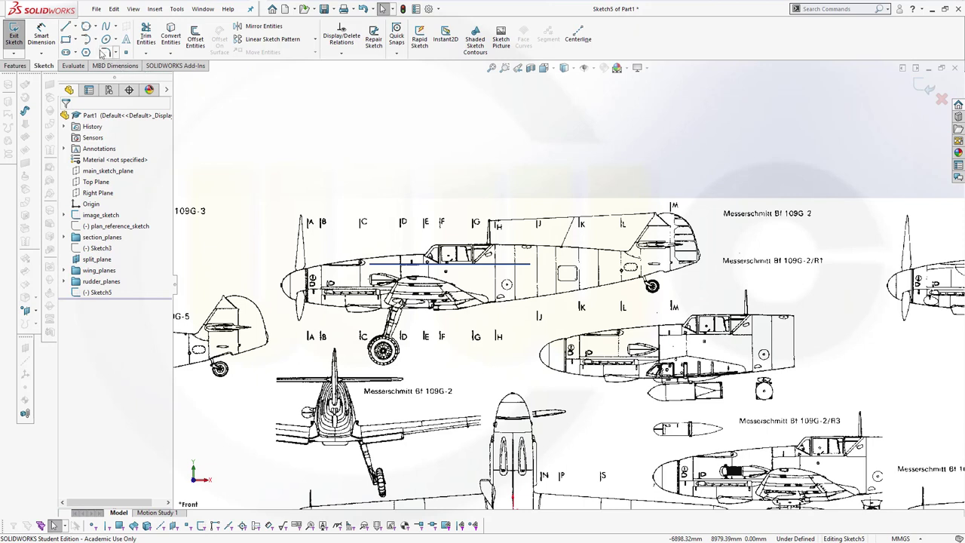
- Sketch a three-point arc of about 19324 mm radius along the fuselage underside, from the spinner's lower edge to the rudder's lower rear corner
click(96, 39)
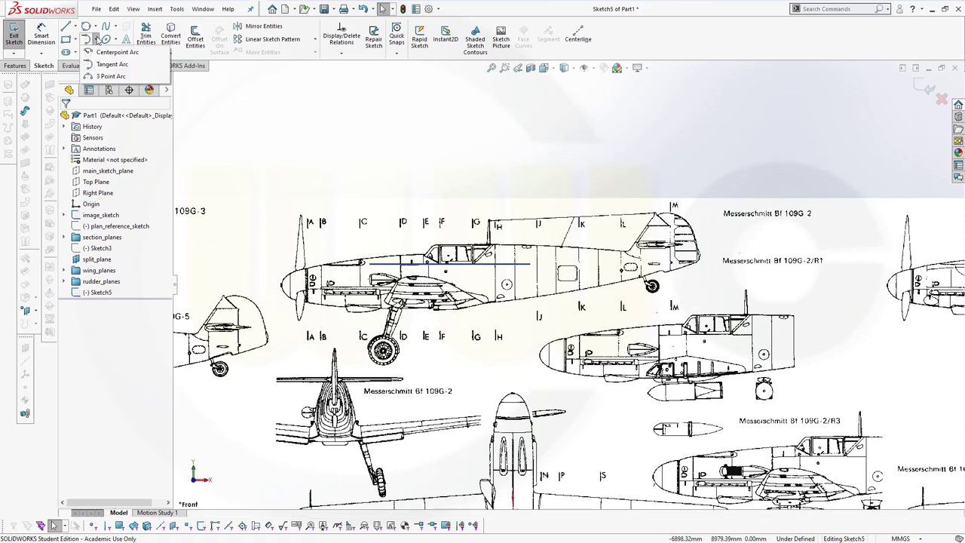
click(106, 76)
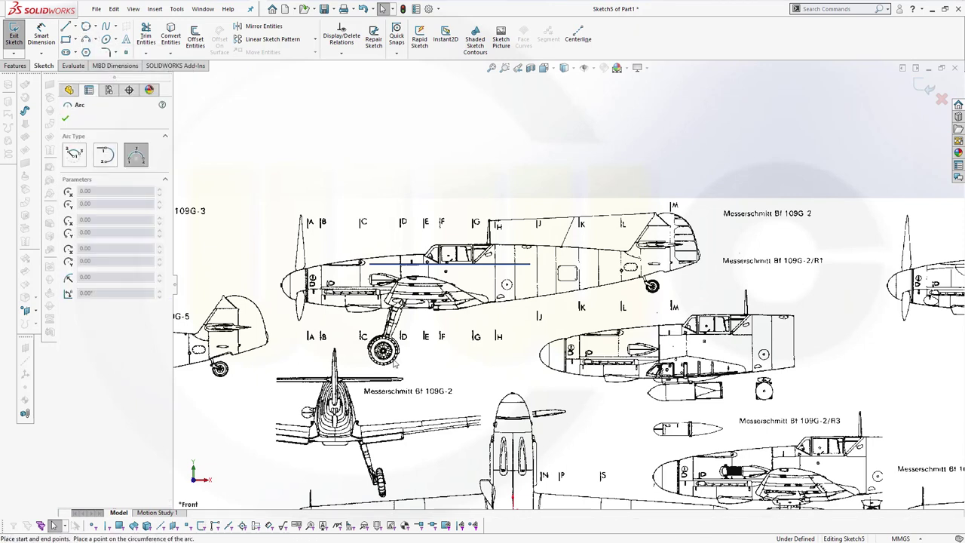
scroll(365, 334, up, 1)
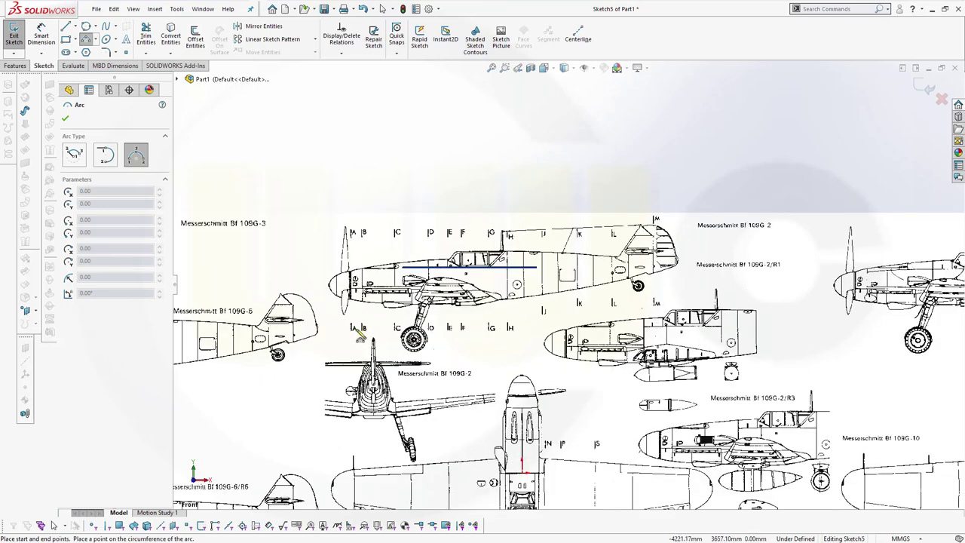
scroll(354, 326, down, 2)
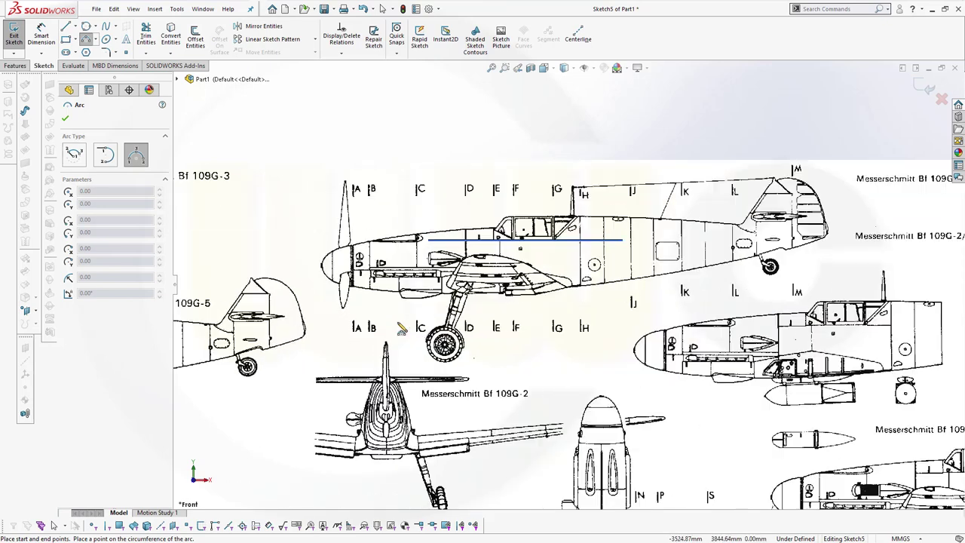
scroll(401, 328, down, 2)
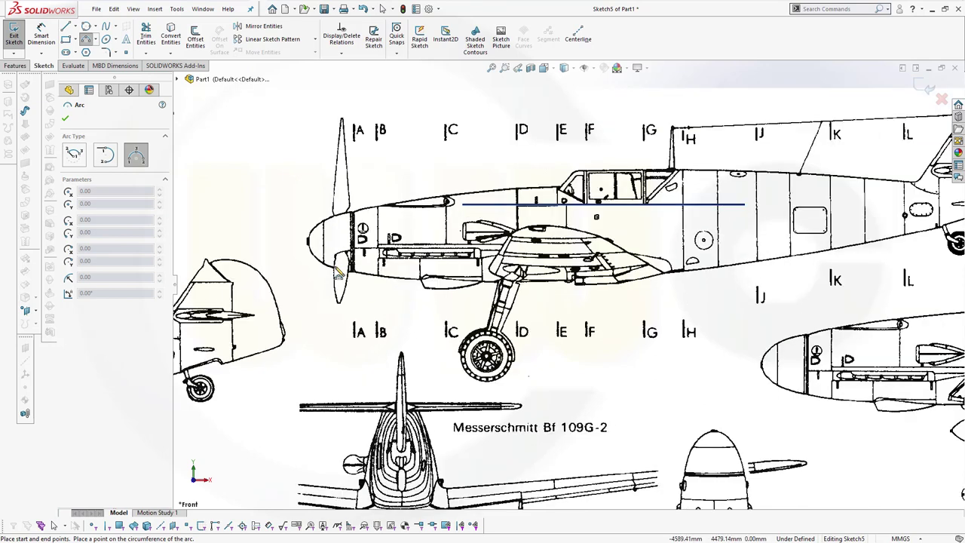
click(345, 267)
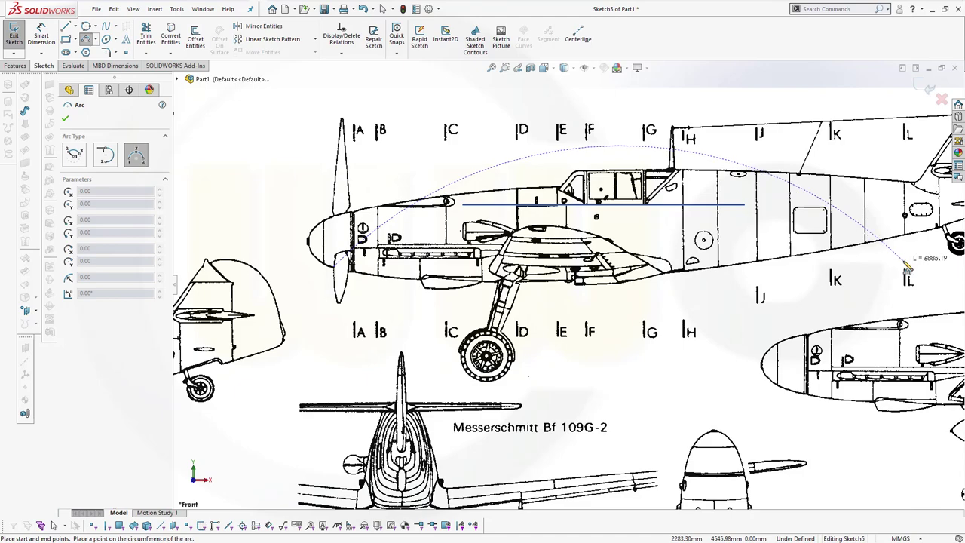
key(ctrl+Left)
key(ctrl+Left)
key(ctrl+Left)
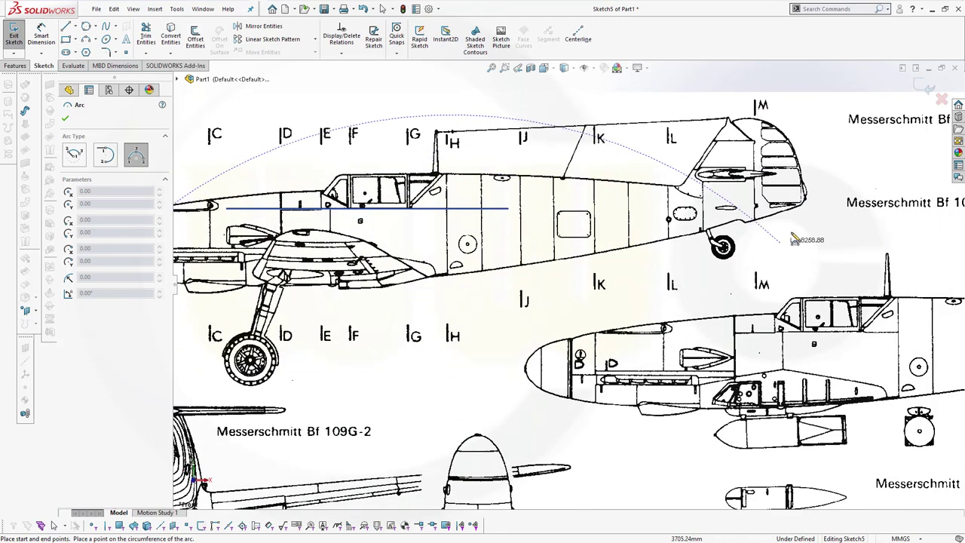
click(802, 205)
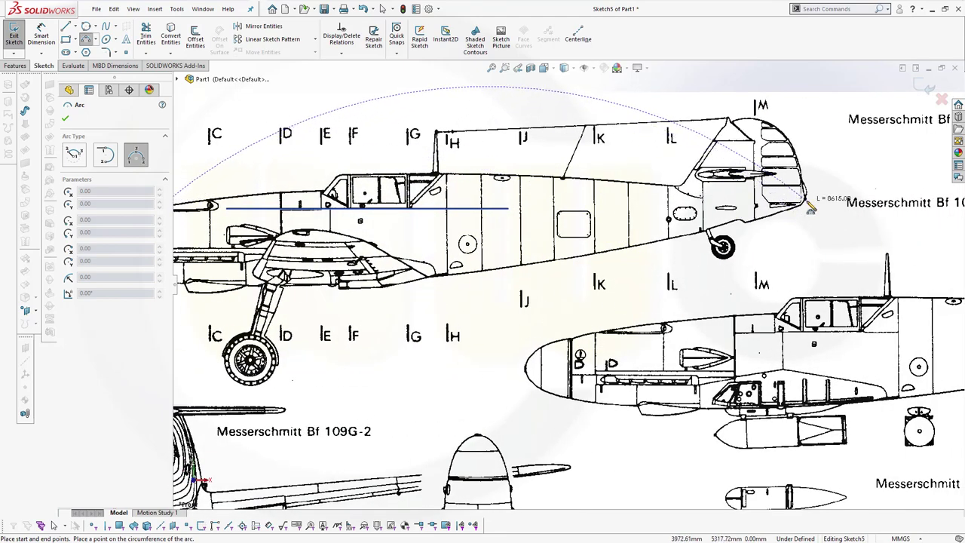
click(452, 279)
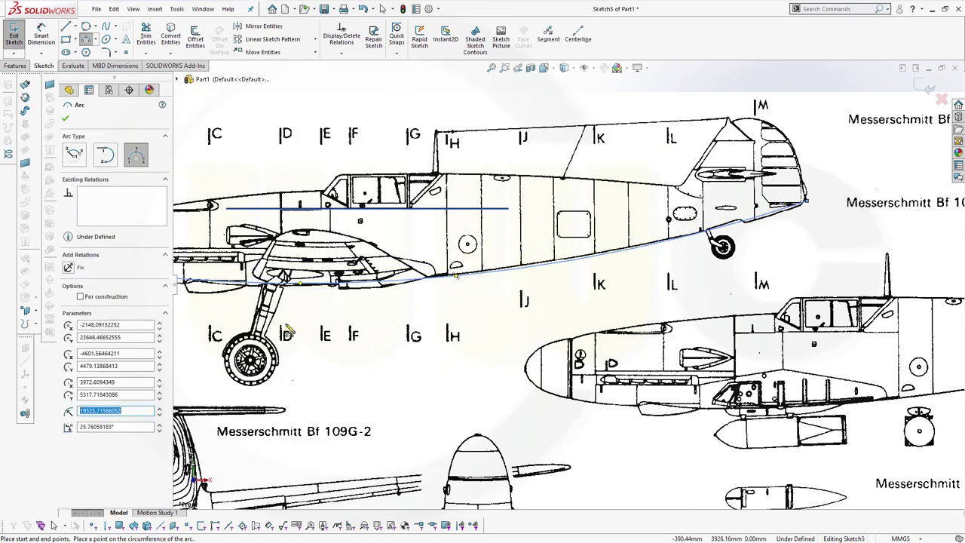
- Reshape the underside arc to a radius of about 15865 mm and raise its rear endpoint along the rudder's trailing edge
click(65, 119)
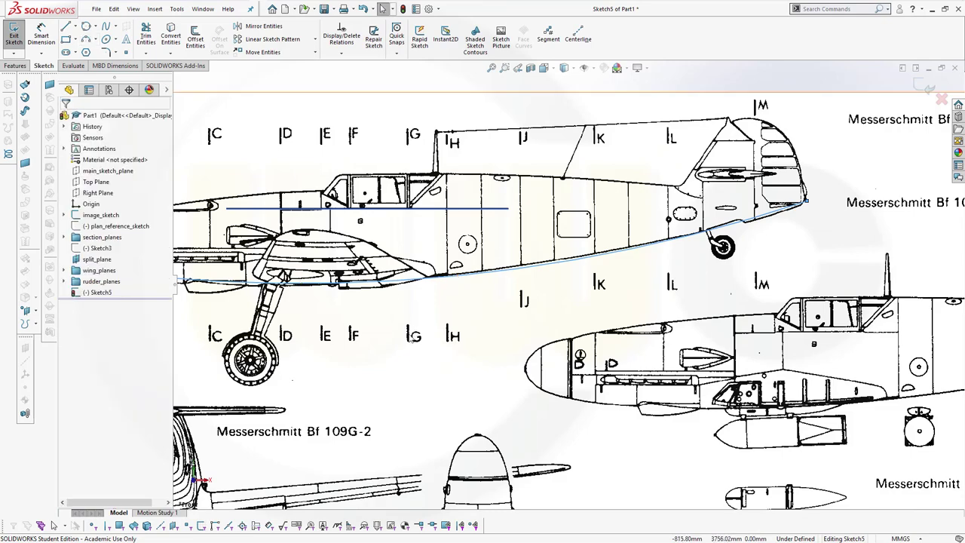
ctrl+middle_drag(385, 336, 594, 333)
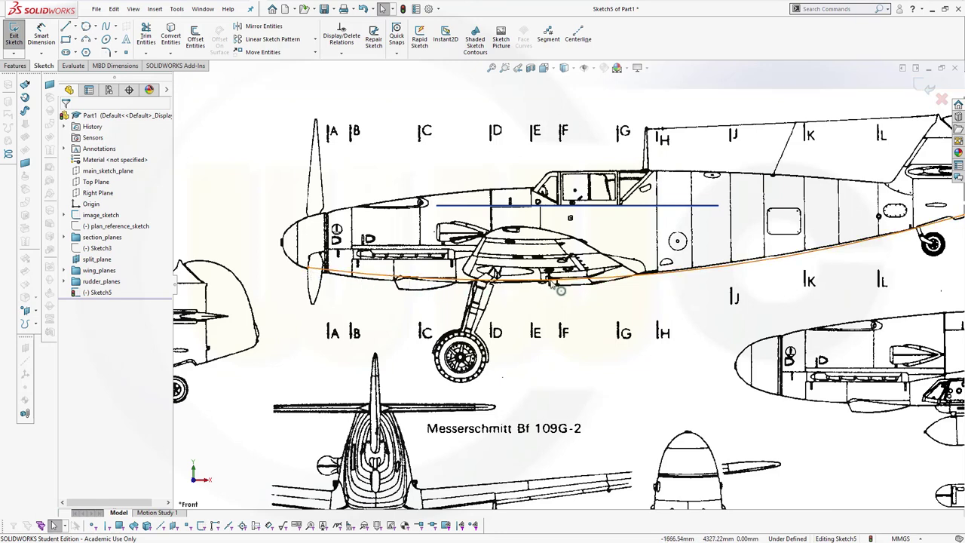
drag(549, 279, 536, 291)
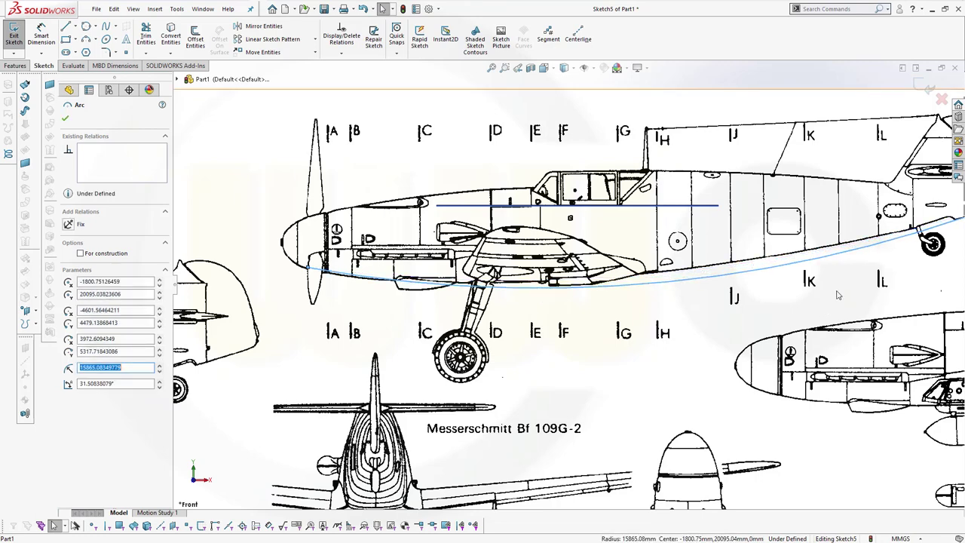
scroll(791, 294, up, 3)
scroll(777, 288, up, 1)
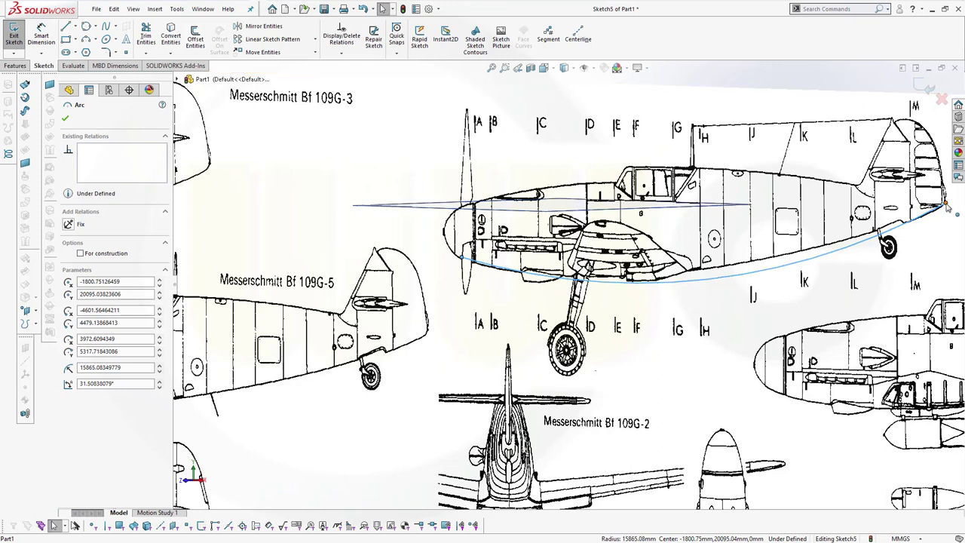
drag(947, 202, 943, 189)
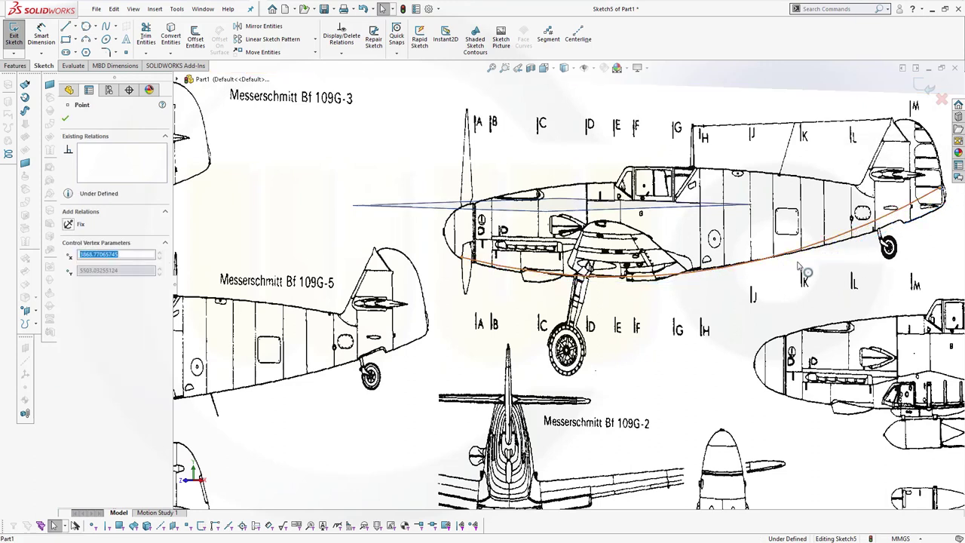
click(799, 266)
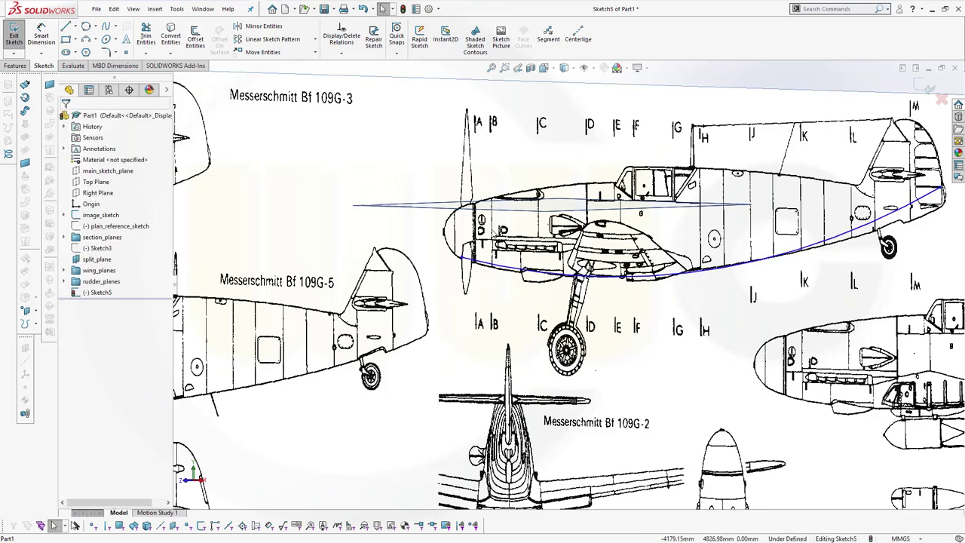
- In the front view, fix the underside arc's front endpoint at the spinner and lower its rear endpoint towards the rudder's lower rear corner
scroll(562, 246, down, 1)
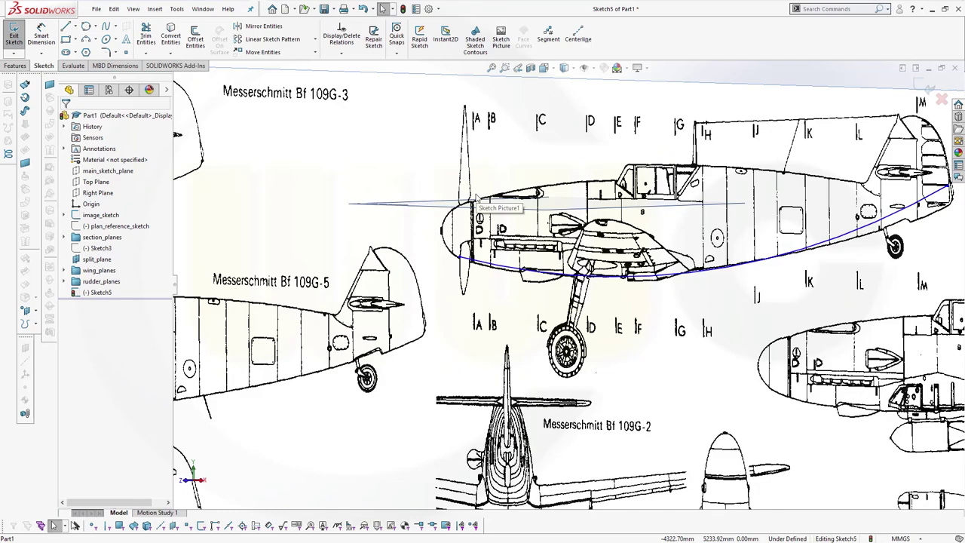
key(space)
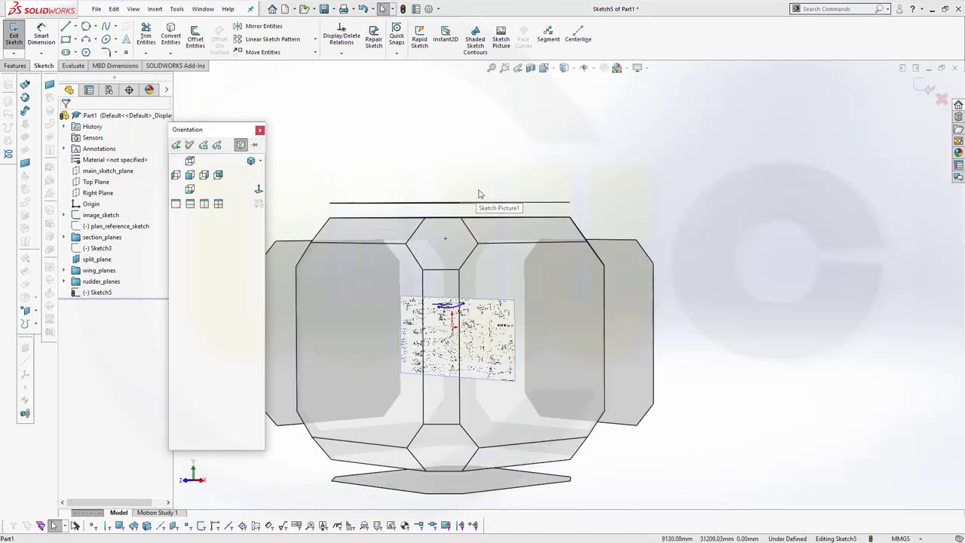
click(383, 331)
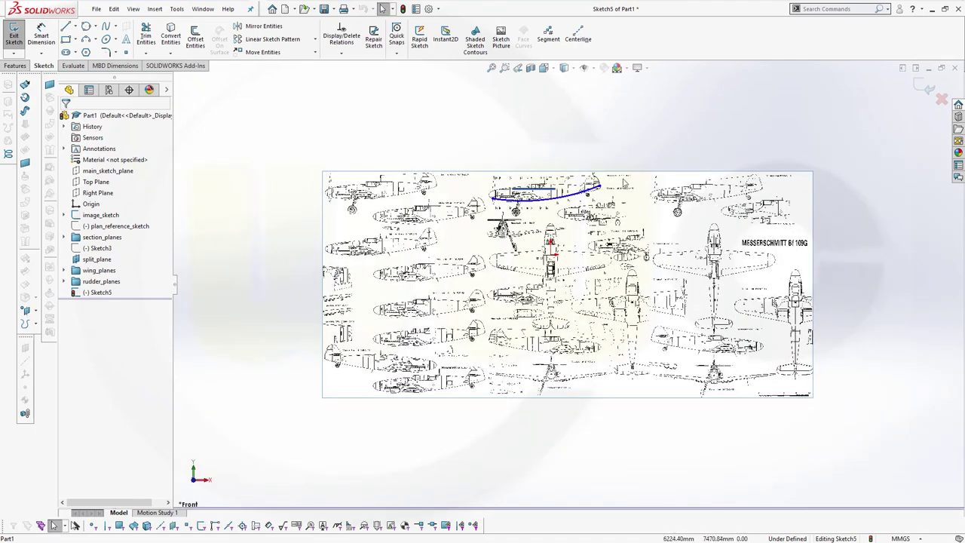
scroll(564, 205, down, 8)
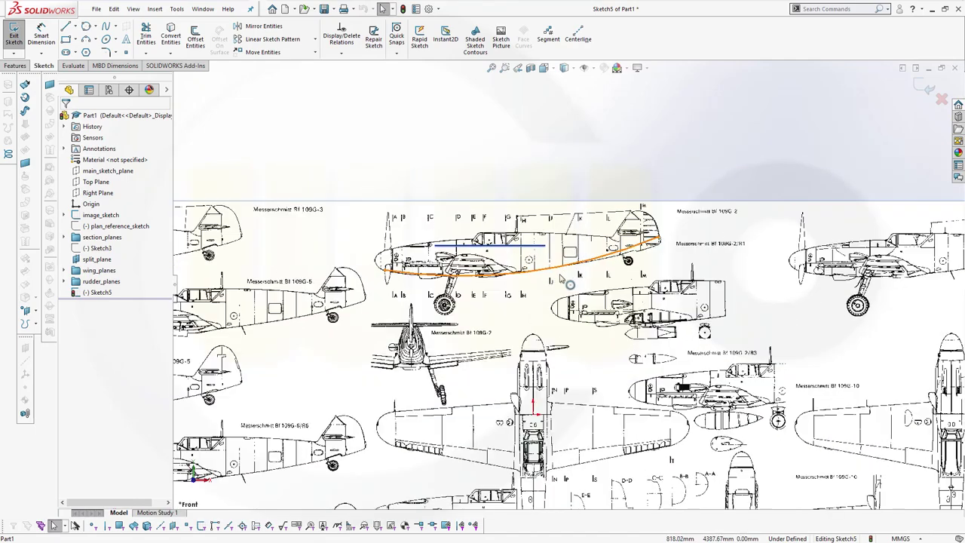
scroll(560, 269, down, 2)
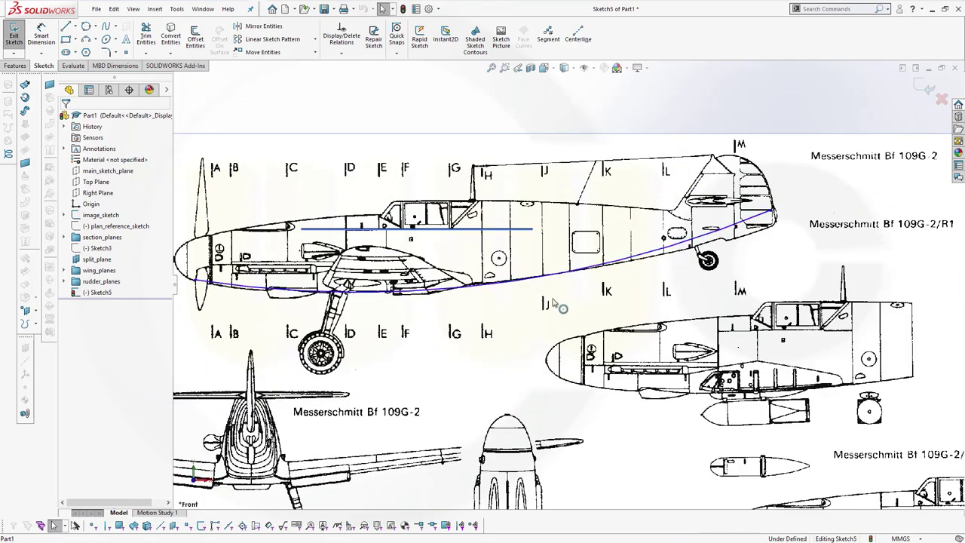
click(195, 282)
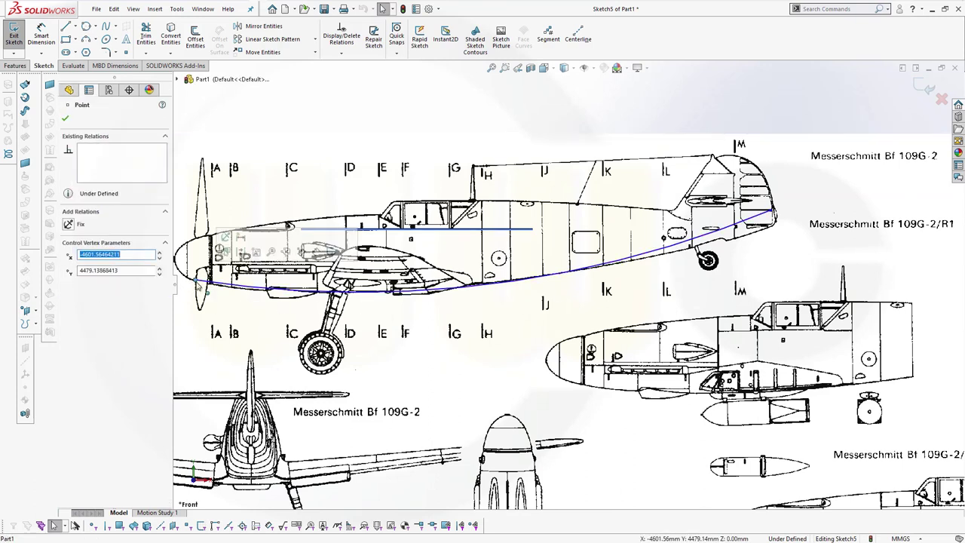
click(69, 224)
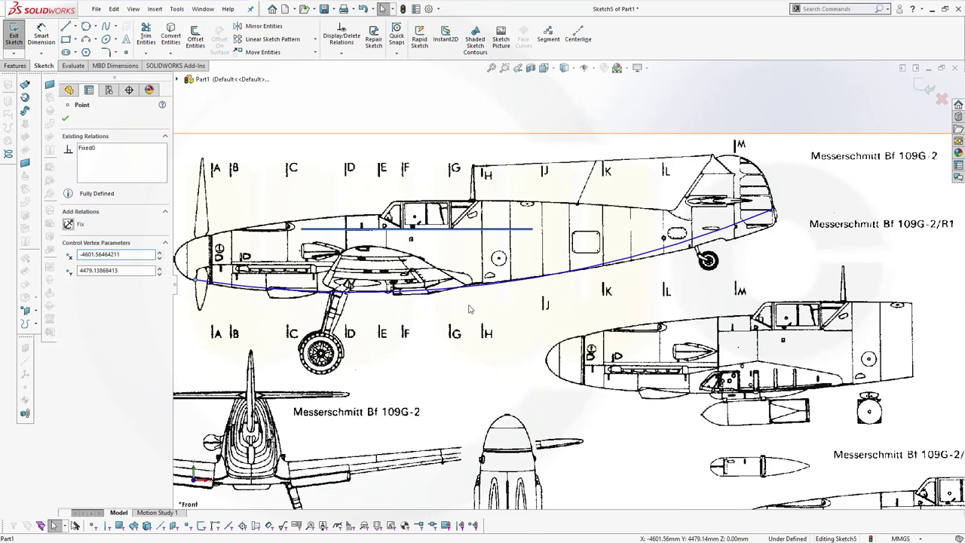
key(Escape)
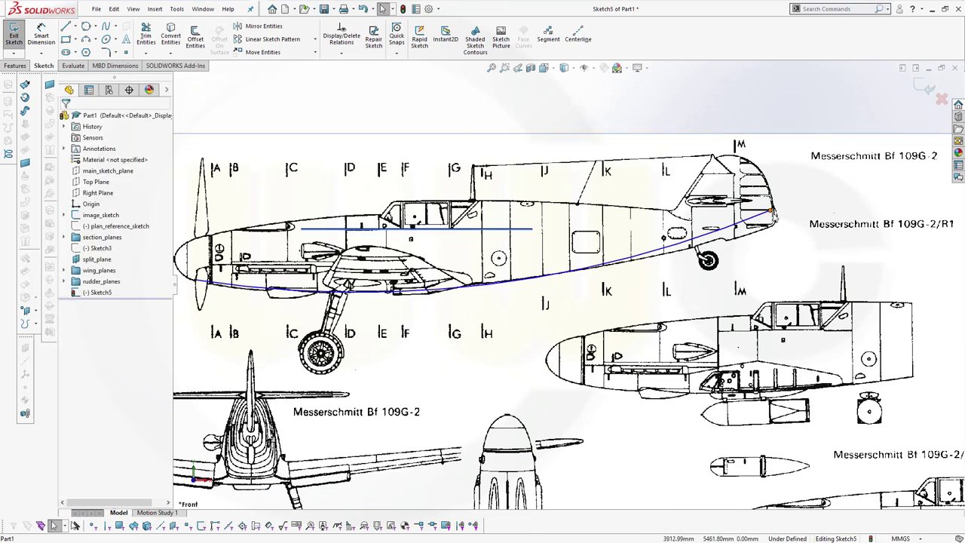
mouse_move(773, 213)
mouse_down()
mouse_move(765, 219)
mouse_move(775, 218)
mouse_up()
click(792, 217)
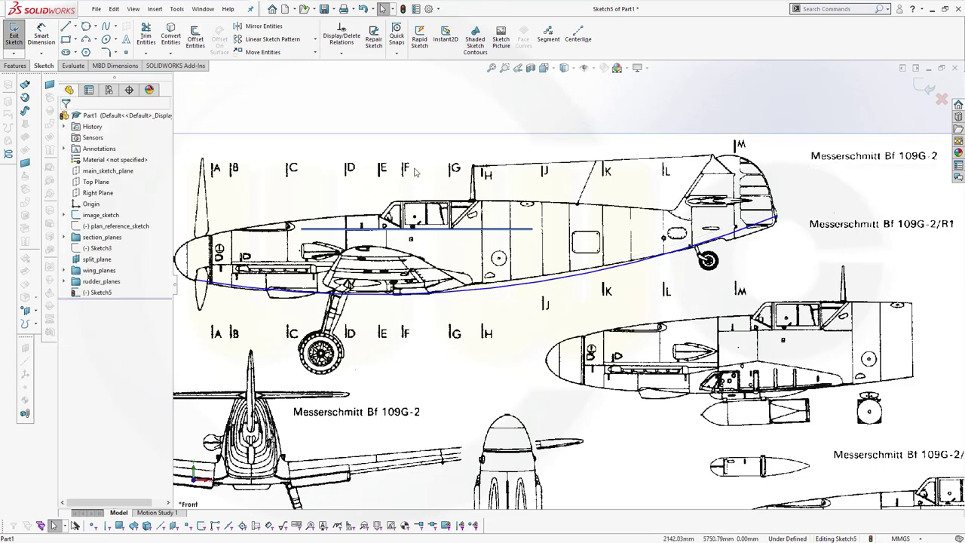
- Sketch a three-point arc of about 27822 mm radius along the upper fuselage, from ahead of the canopy to below the tailplane
click(86, 39)
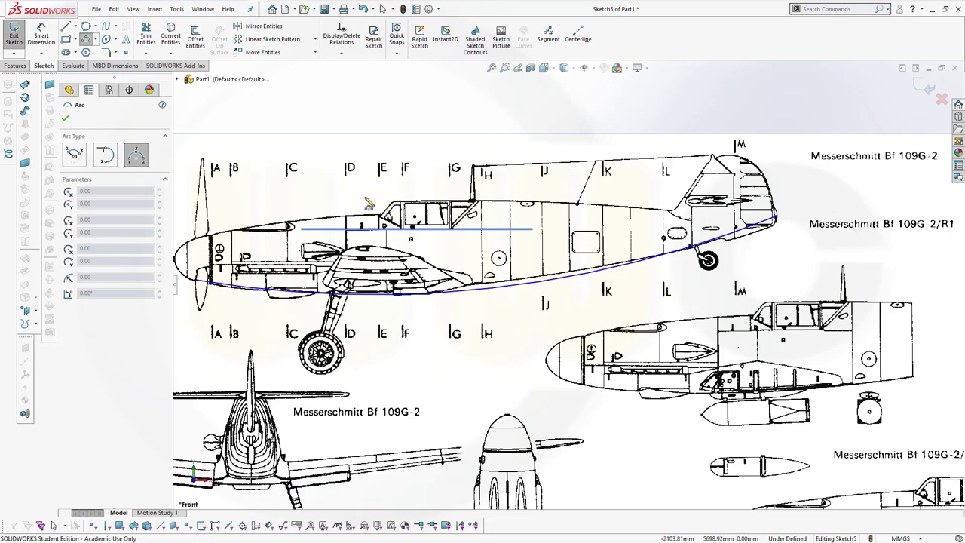
click(362, 202)
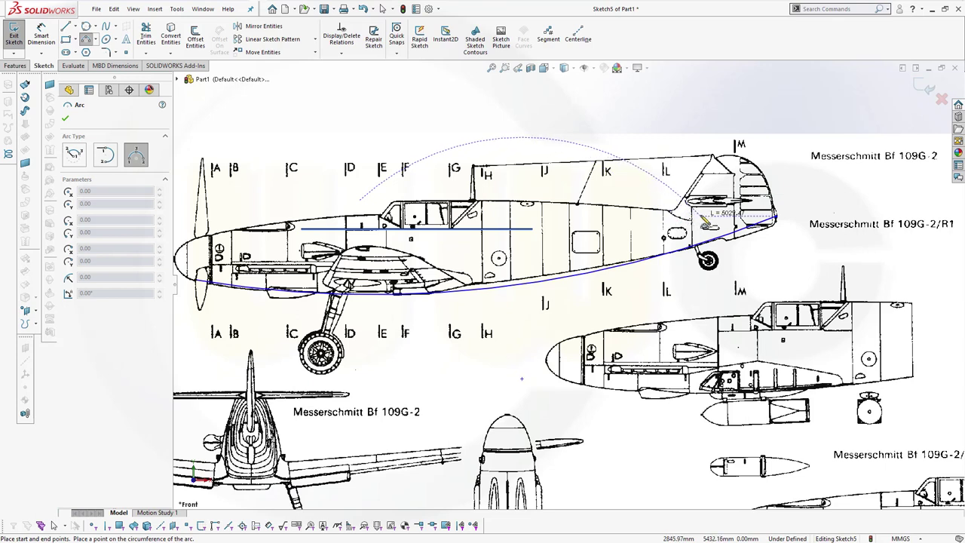
click(703, 217)
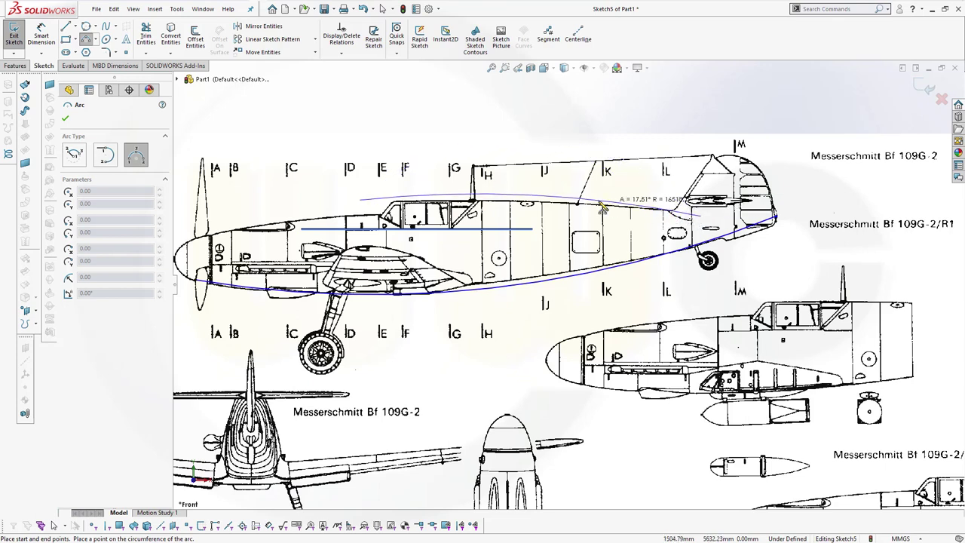
click(556, 209)
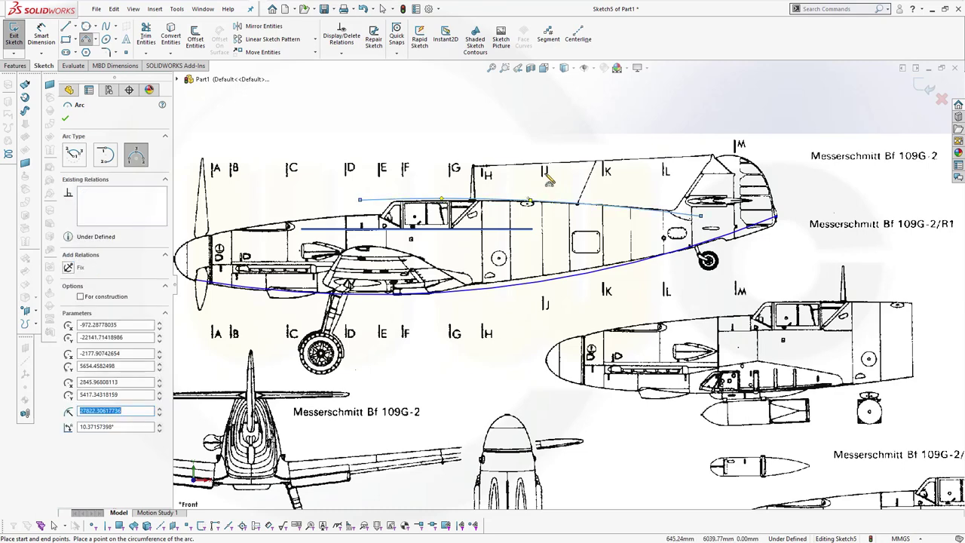
key(Escape)
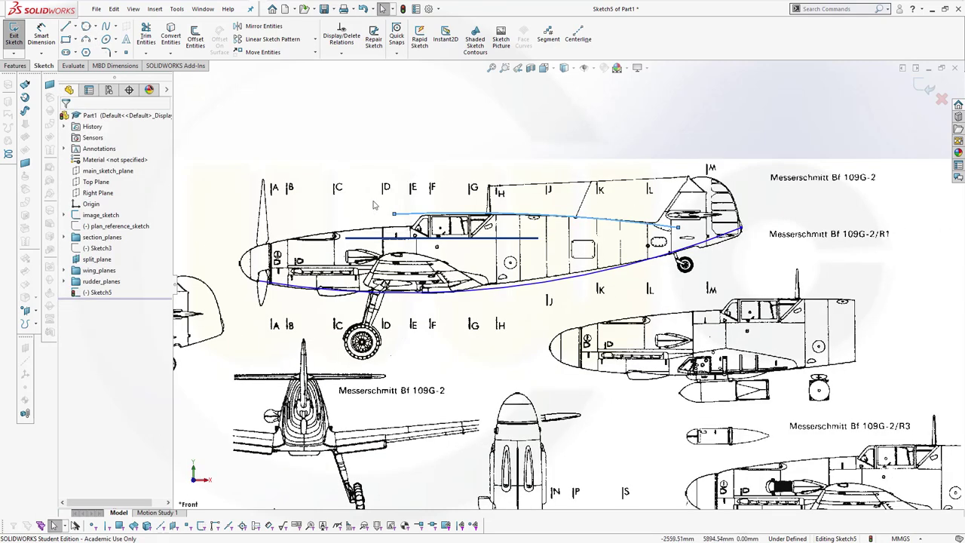
- Lower the upper arc's front endpoint and raise its rear endpoint slightly so the arc follows the canopy top and rear fuselage outline
scroll(407, 226, down, 2)
scroll(406, 227, down, 1)
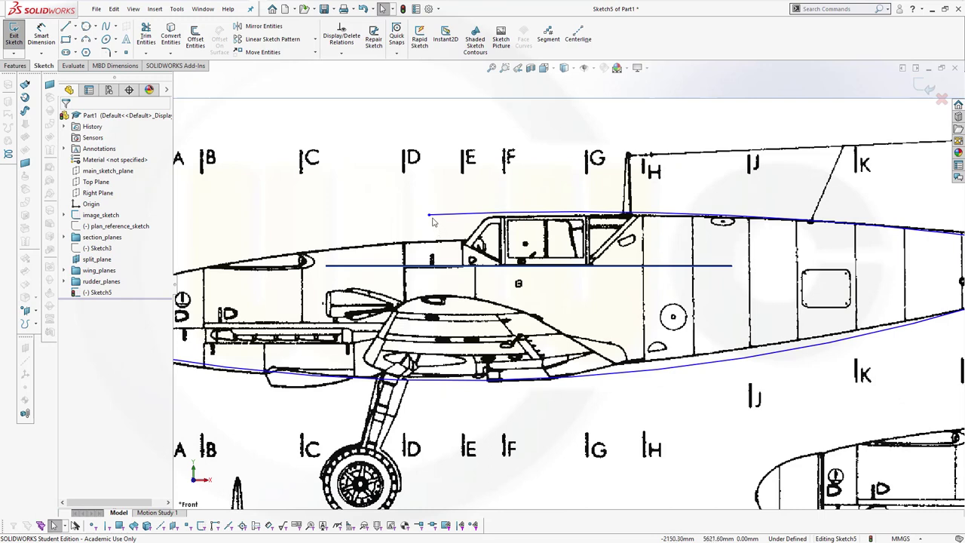
click(431, 215)
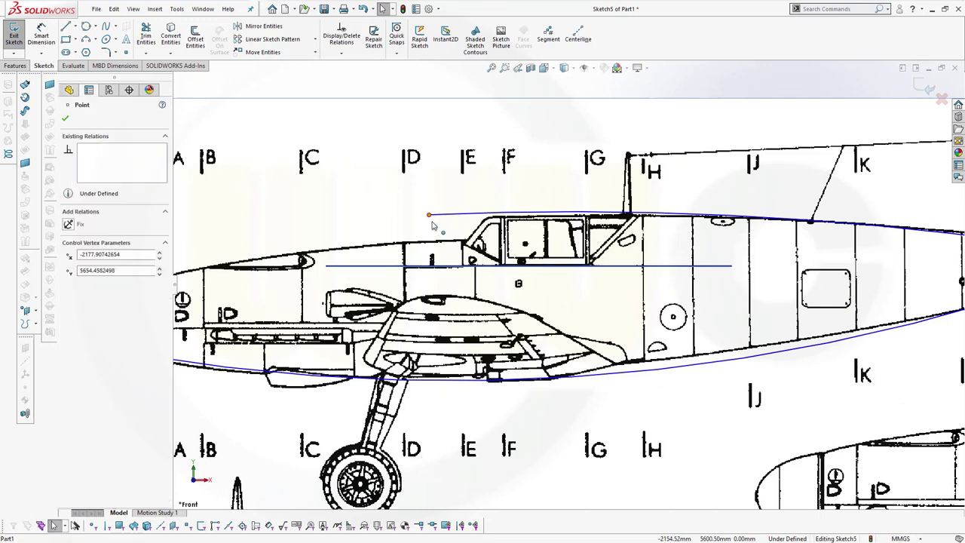
drag(433, 218, 431, 218)
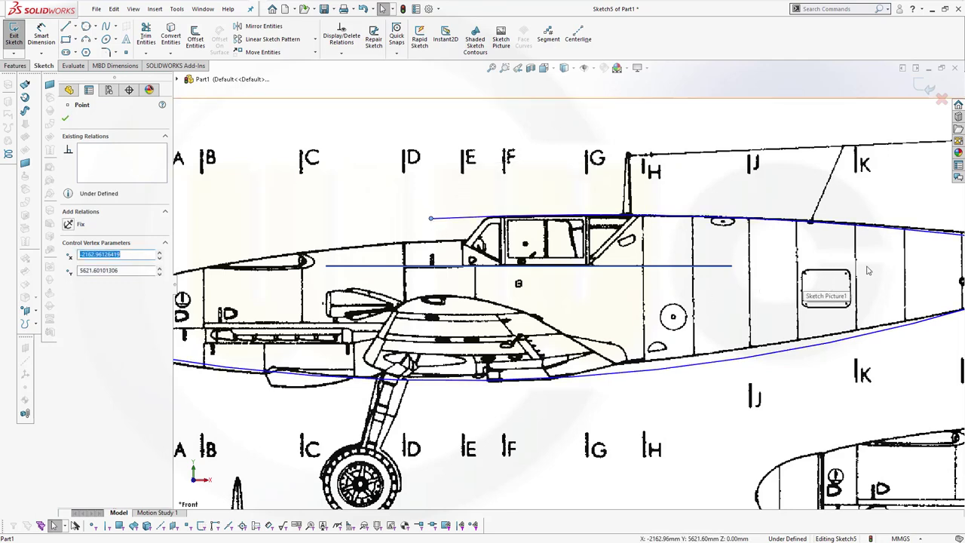
ctrl+middle_drag(867, 270, 675, 264)
click(775, 212)
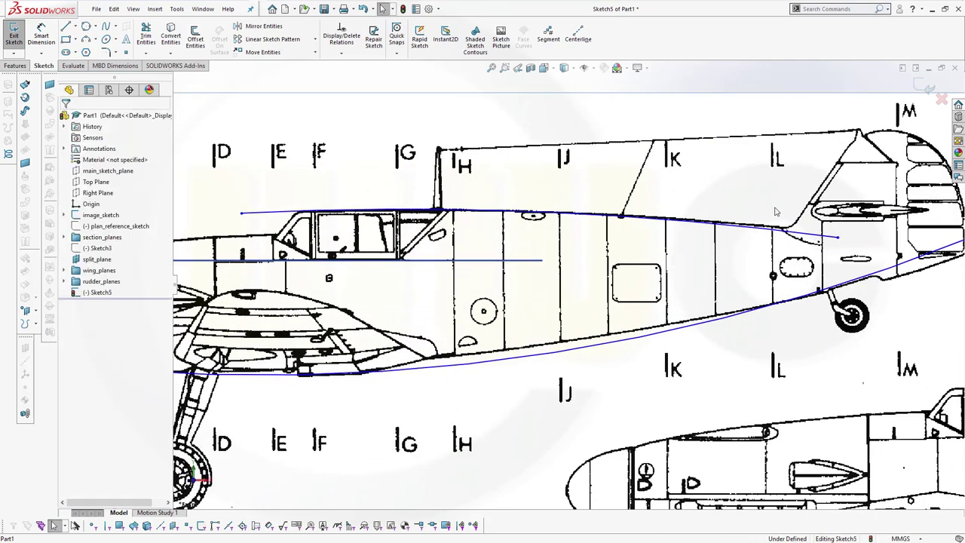
click(837, 238)
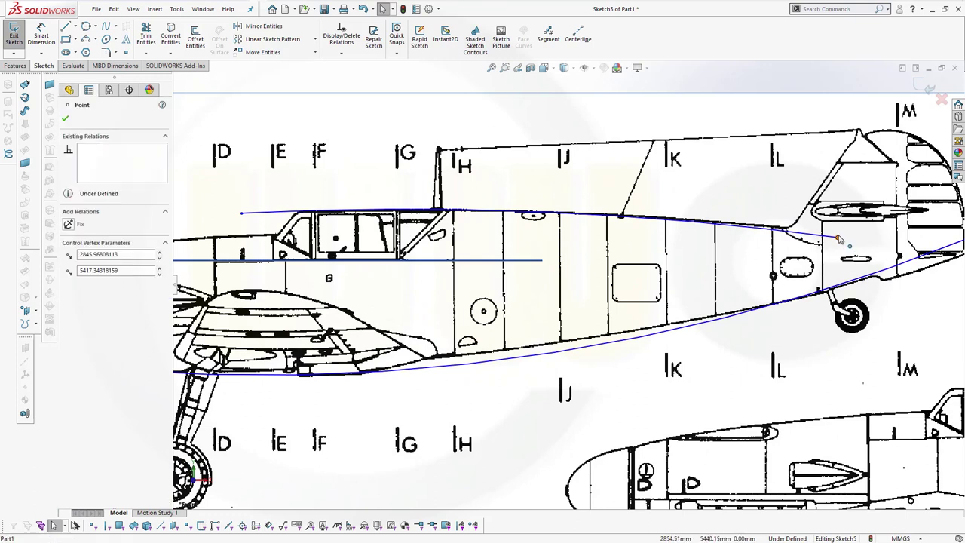
drag(838, 238, 834, 235)
click(709, 188)
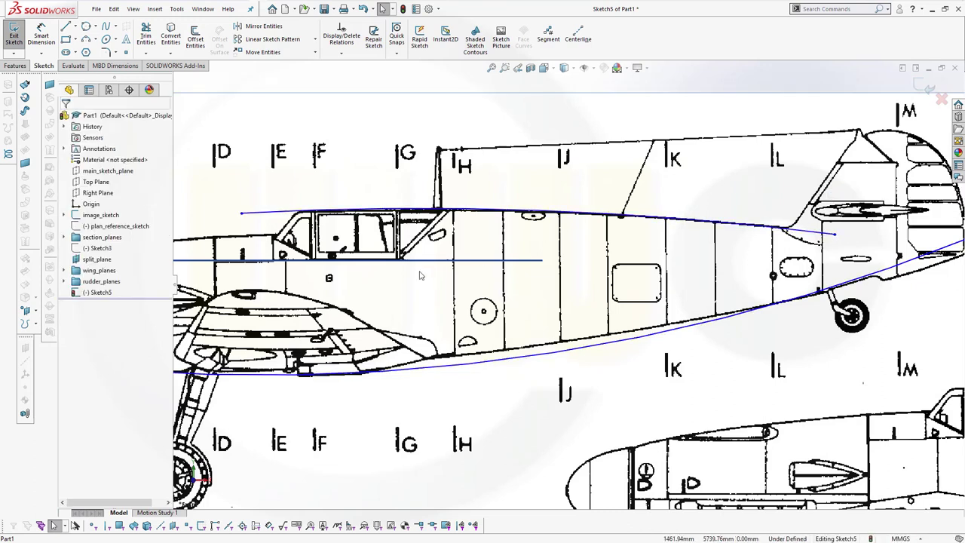
- Sketch a three-point arc of about 13579 mm radius along the top of the engine cowling, from the spinner to just behind the windshield base
click(85, 40)
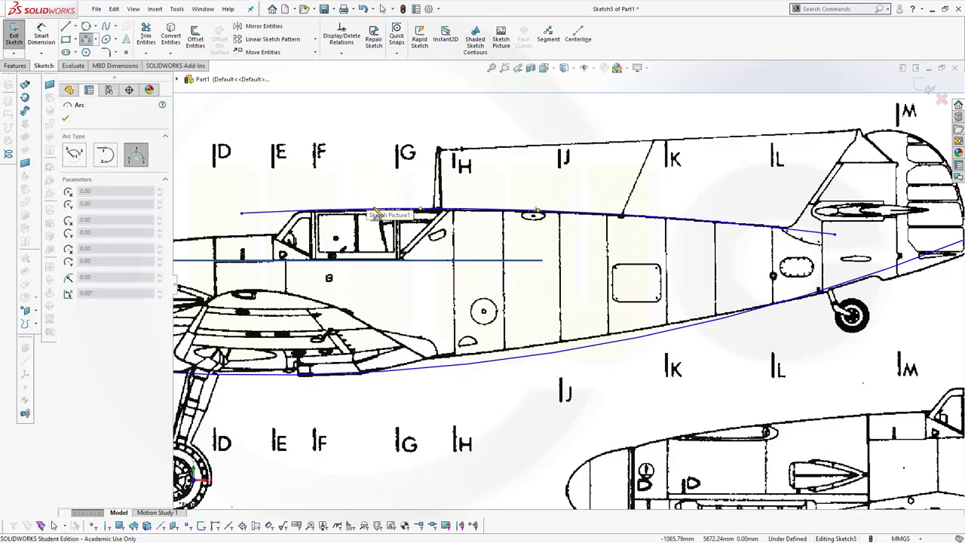
ctrl+middle_drag(371, 211, 467, 198)
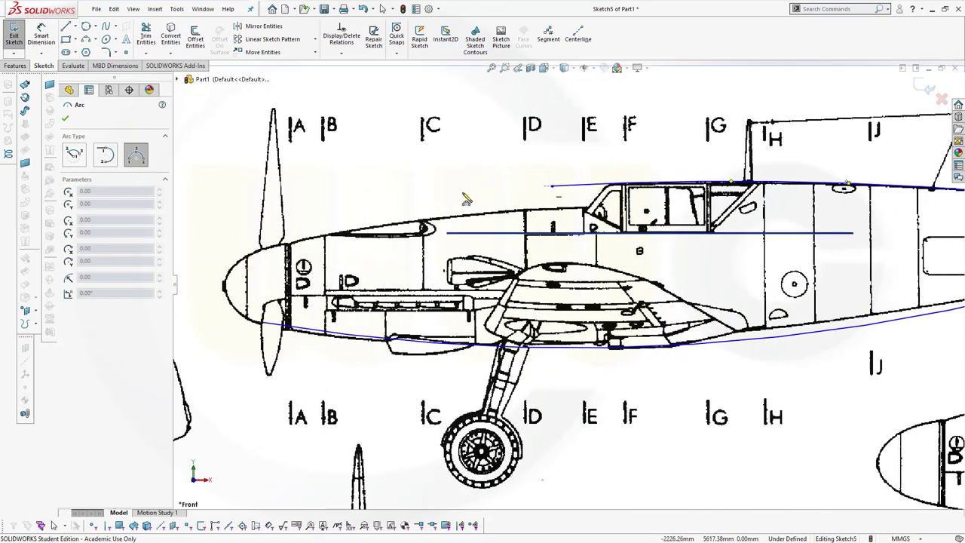
click(293, 233)
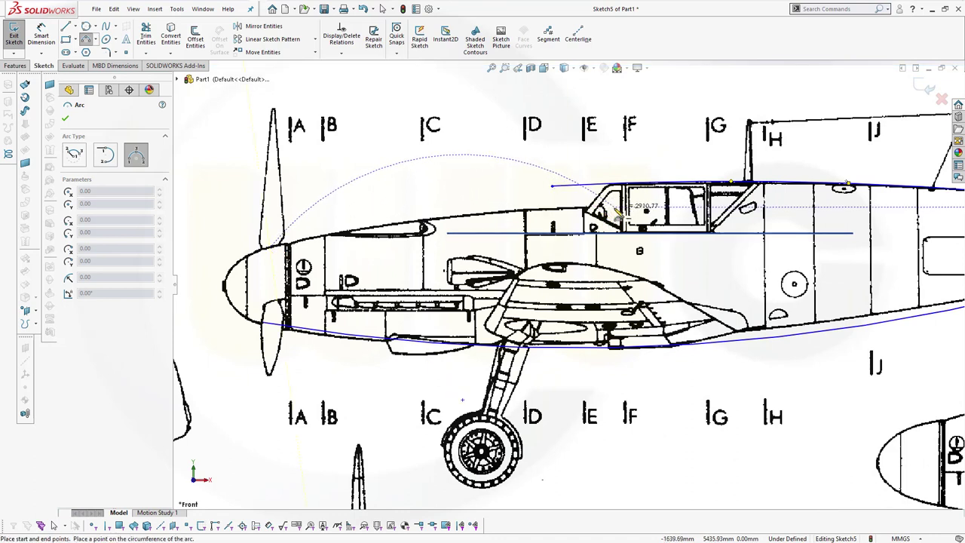
click(591, 209)
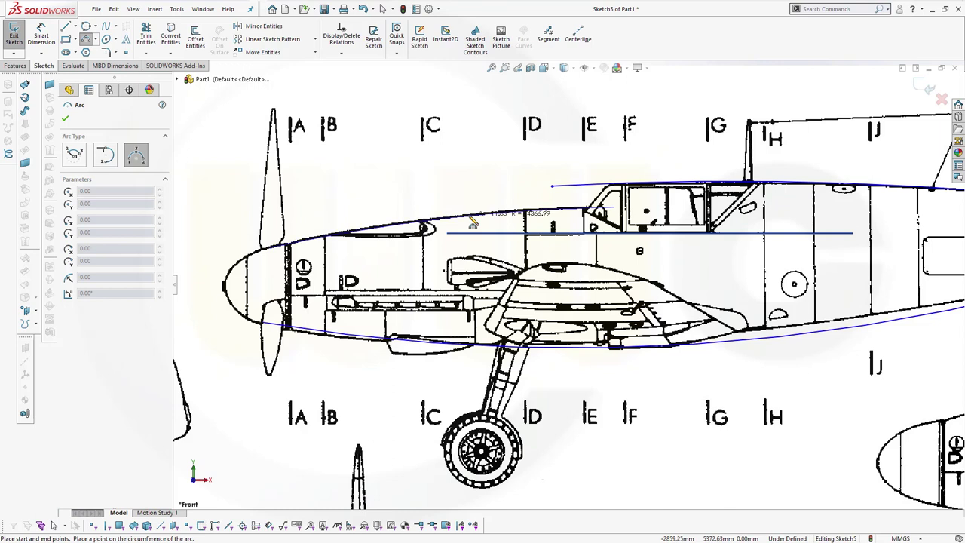
click(476, 220)
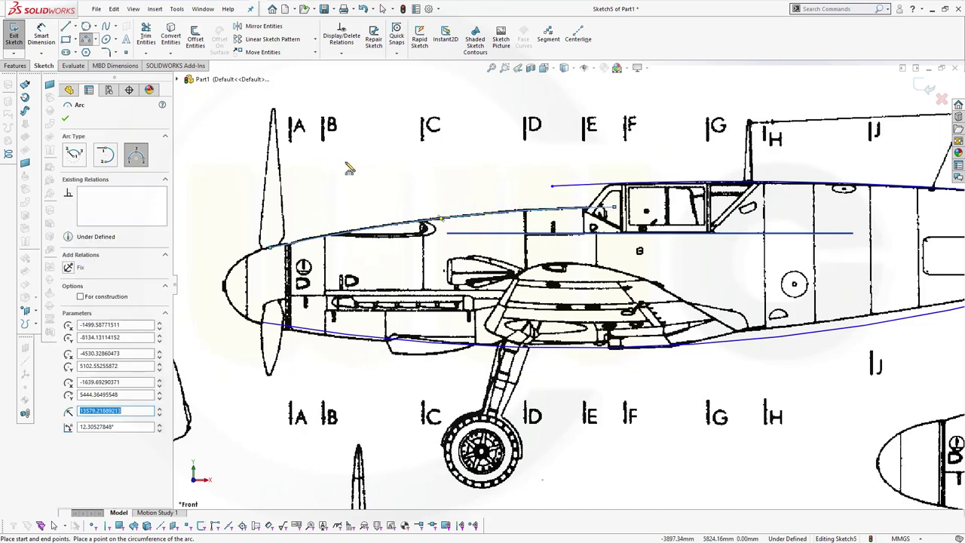
click(66, 120)
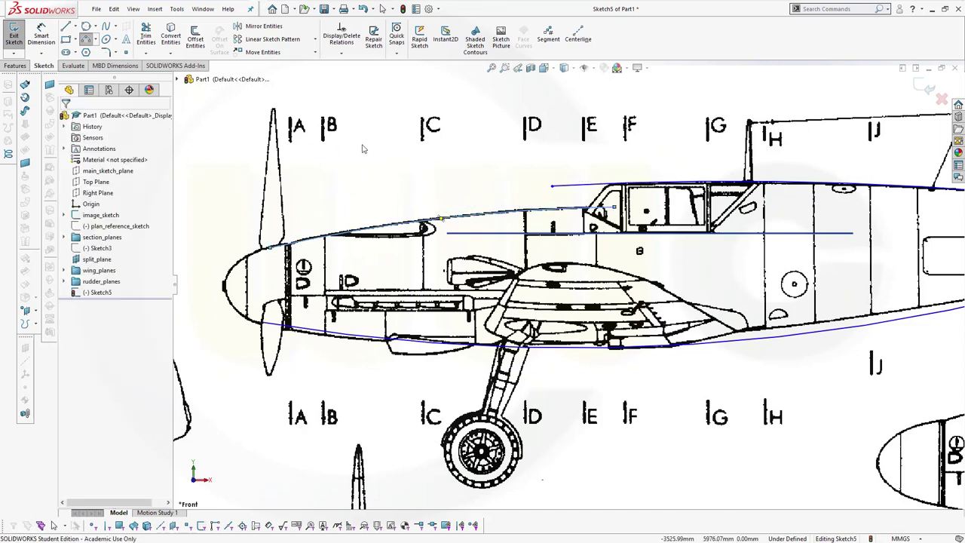
- Exit the fuselage profile sketch and leave it deselected
click(924, 88)
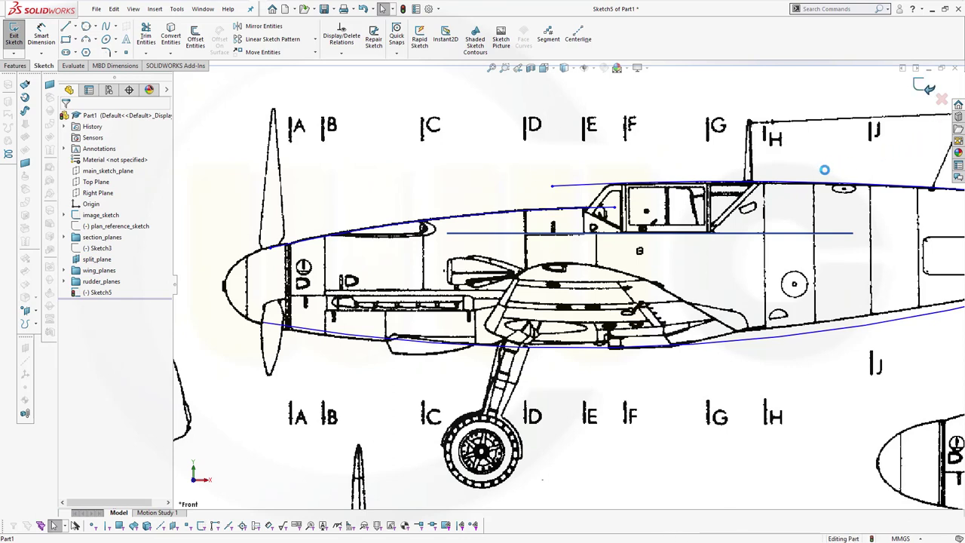
click(791, 184)
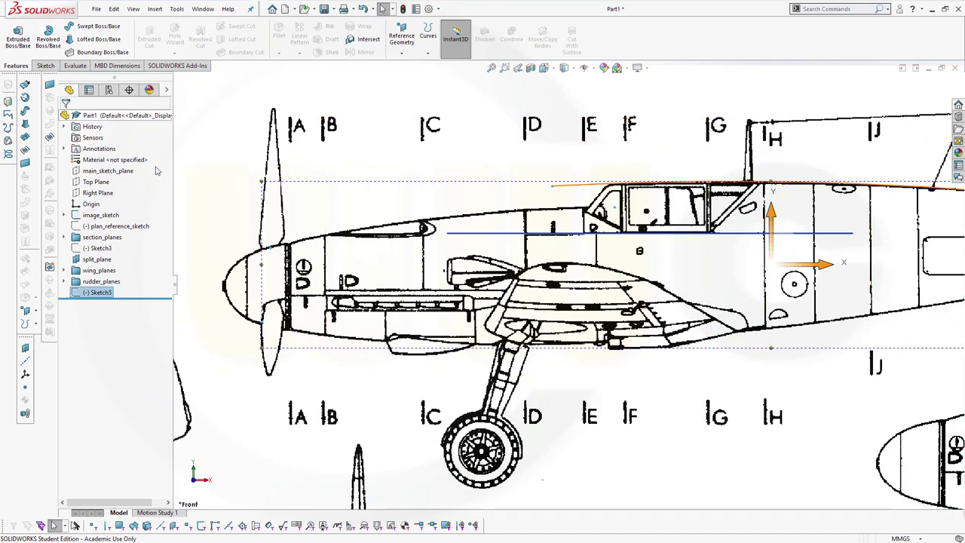
click(243, 105)
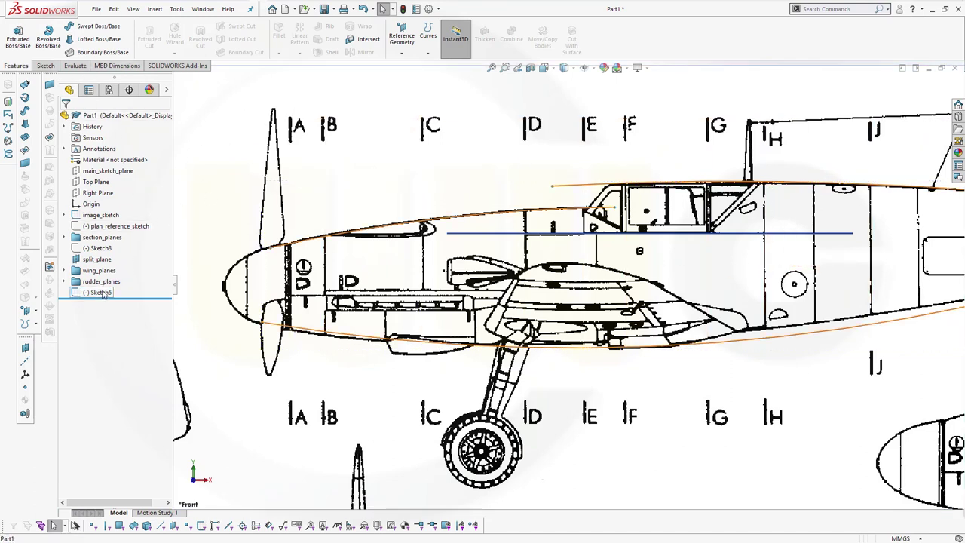
- Rename the fuselage profile sketch as main_body_sketch
click(102, 292)
click(98, 292)
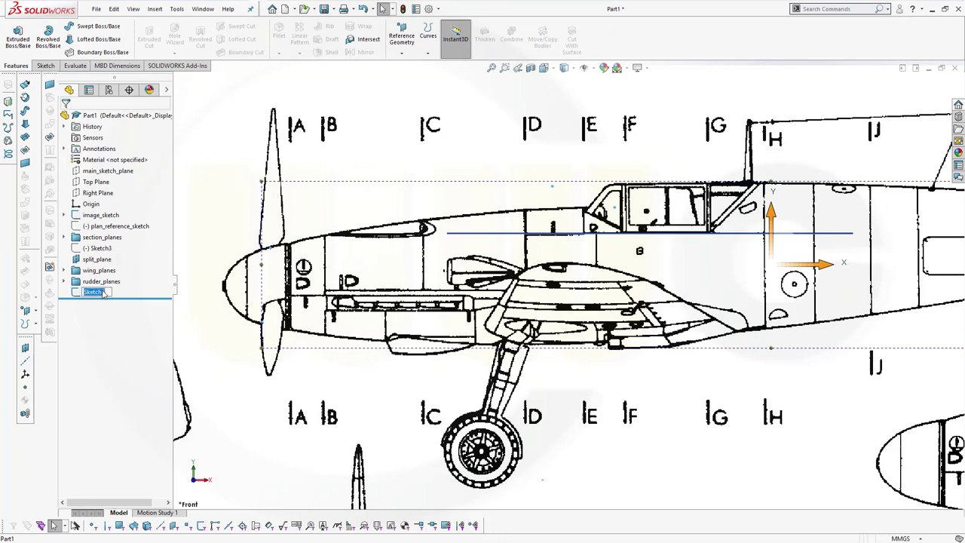
text(main_body_s)
key(Return)
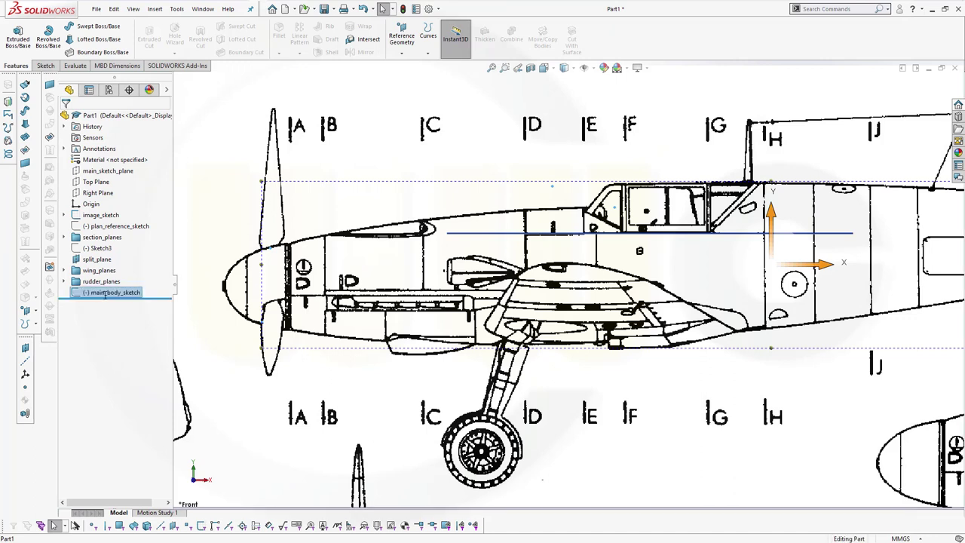
click(404, 161)
- Hide the blueprint image_sketch and the split_plane, leaving the fuselage profile arcs displayed
key(z)
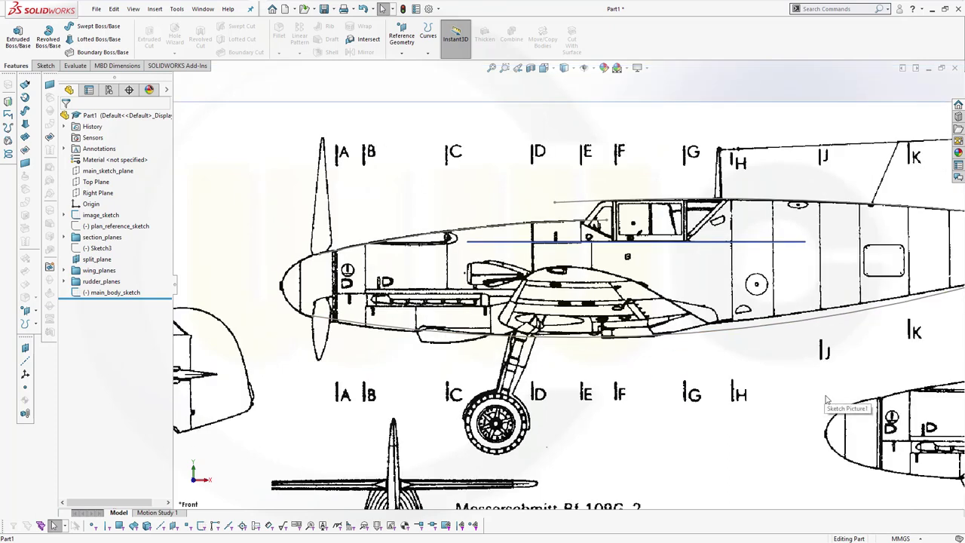
key(z)
key(z)
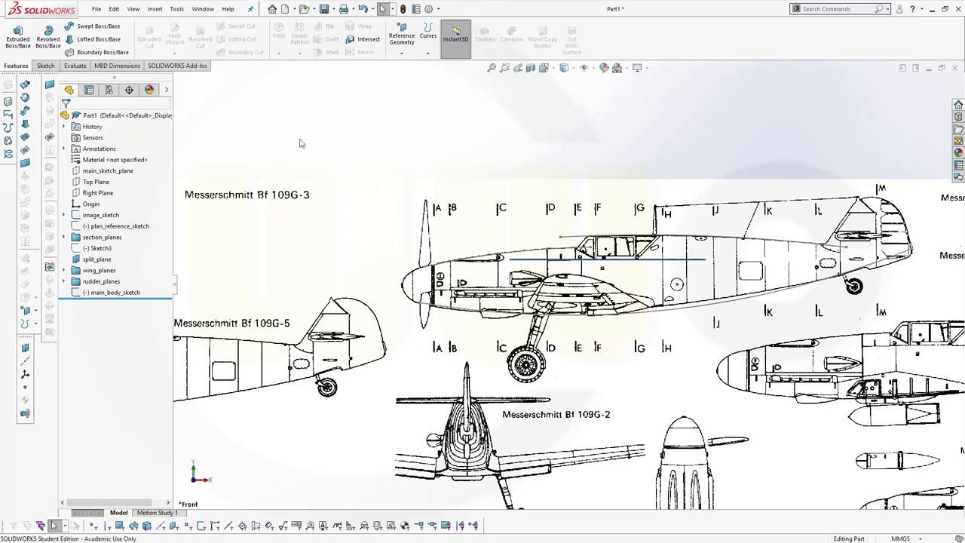
middle_drag(388, 150, 405, 162)
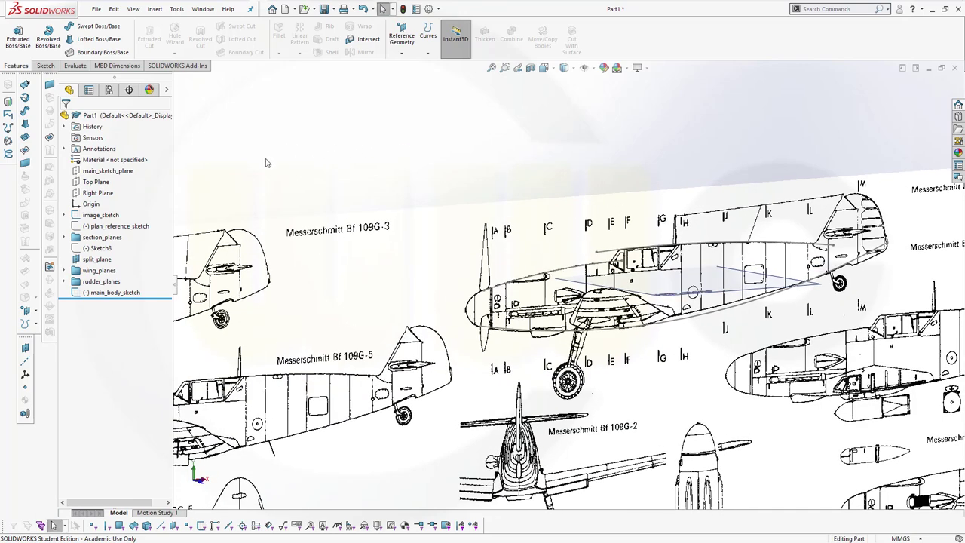
click(115, 218)
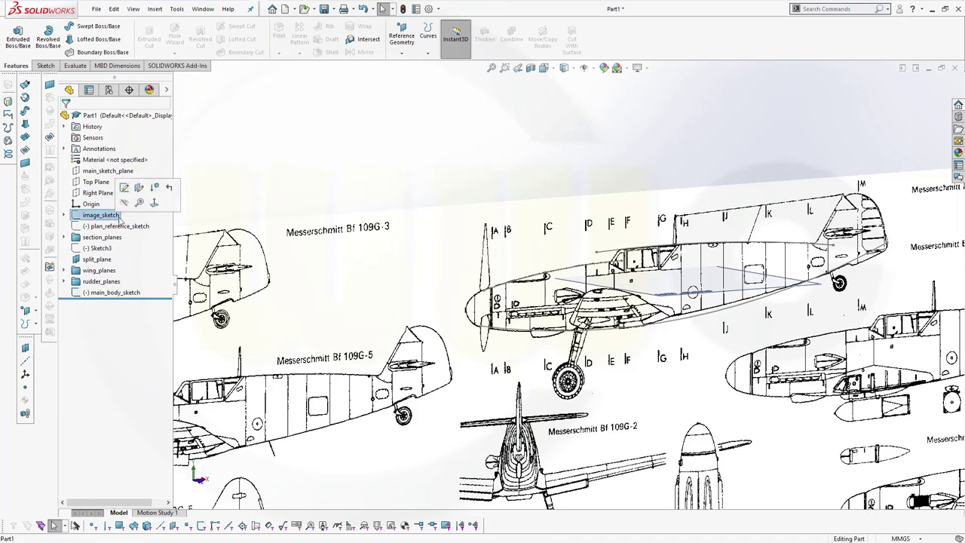
click(124, 205)
middle_drag(353, 177, 369, 194)
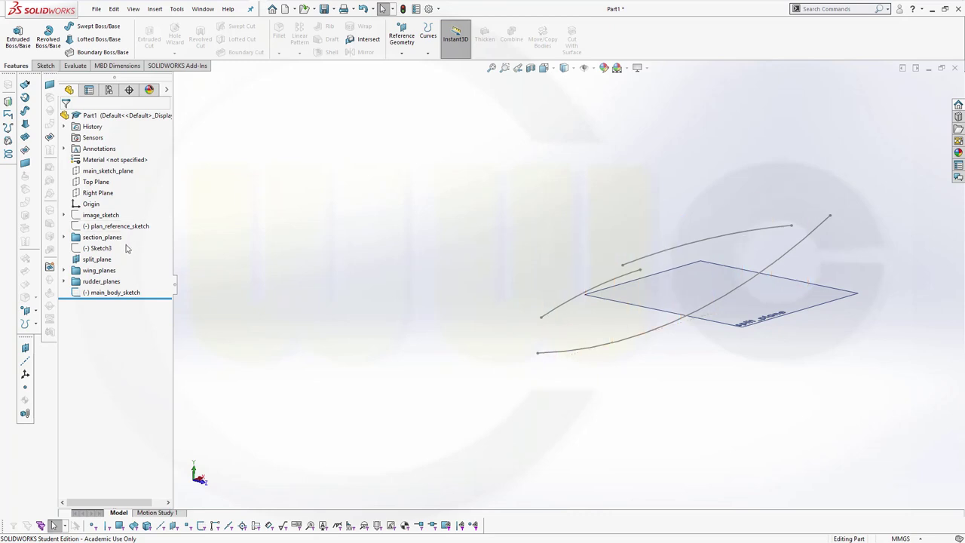
click(104, 263)
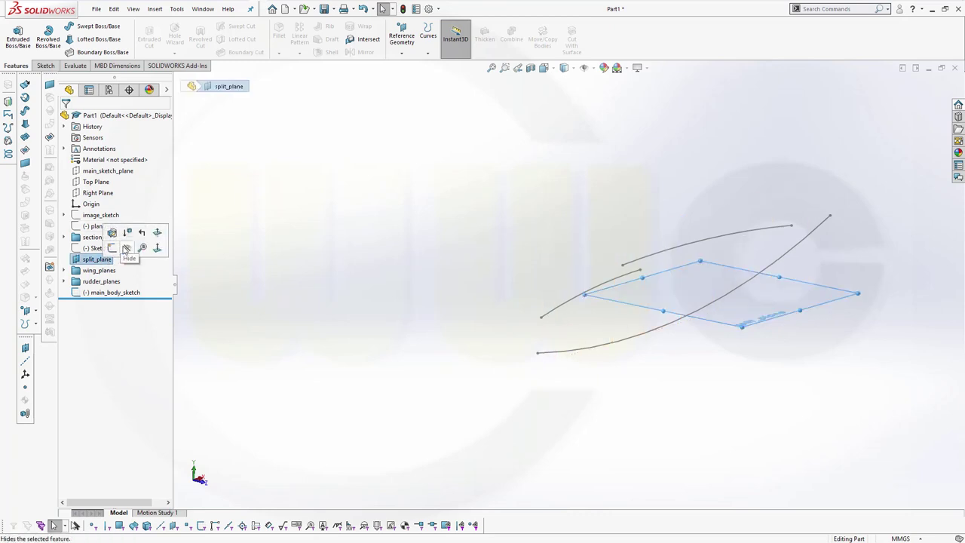
click(124, 249)
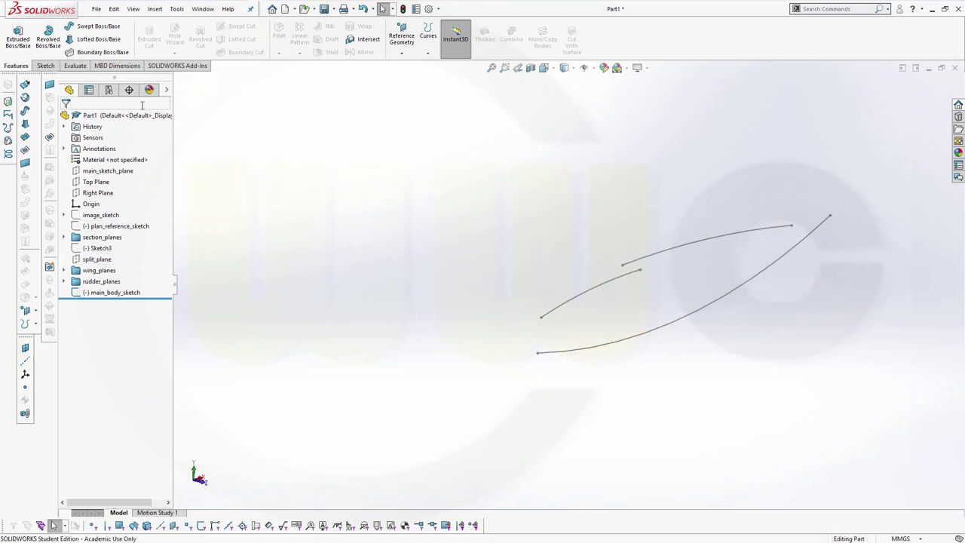
- Surface-extrude the engine cowling arc of main_body_sketch 100 mm blind in the reversed direction
click(25, 83)
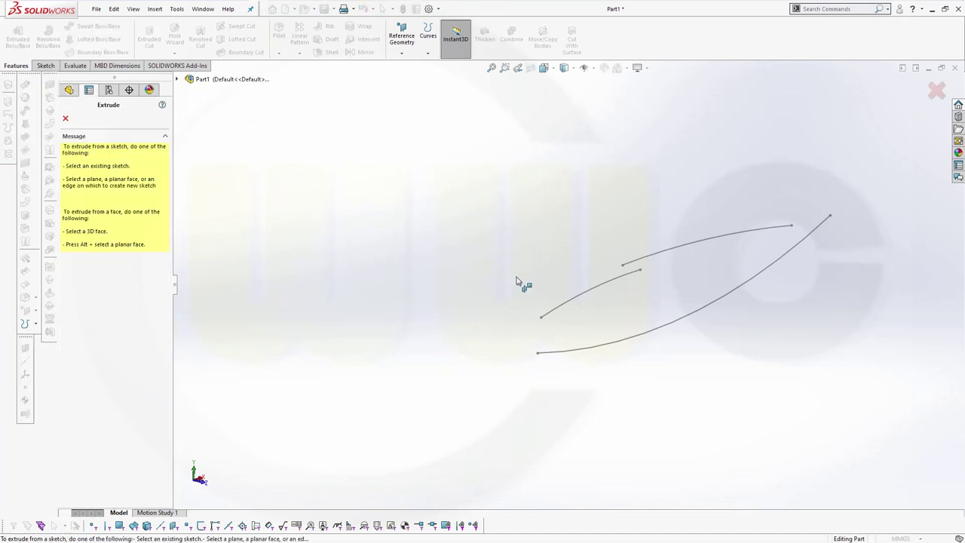
click(562, 311)
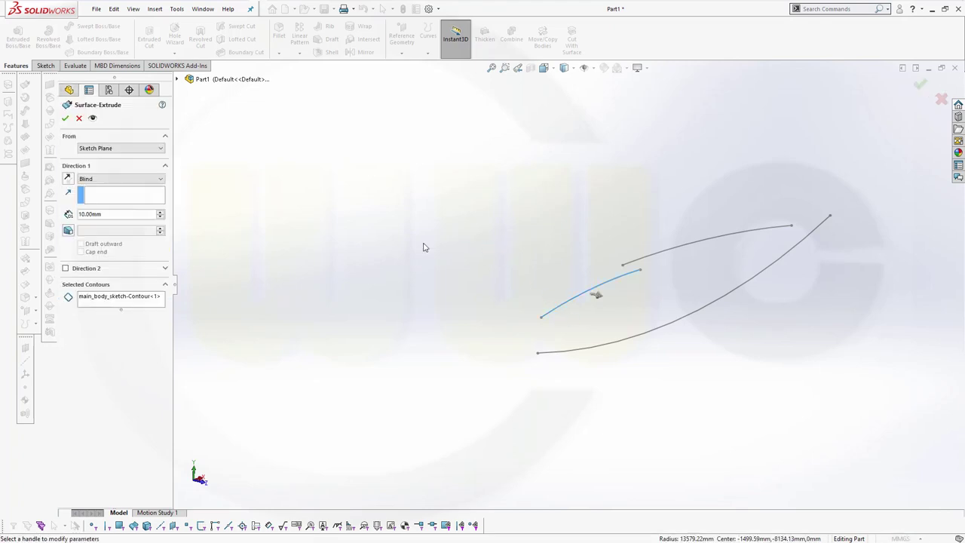
click(67, 179)
click(128, 211)
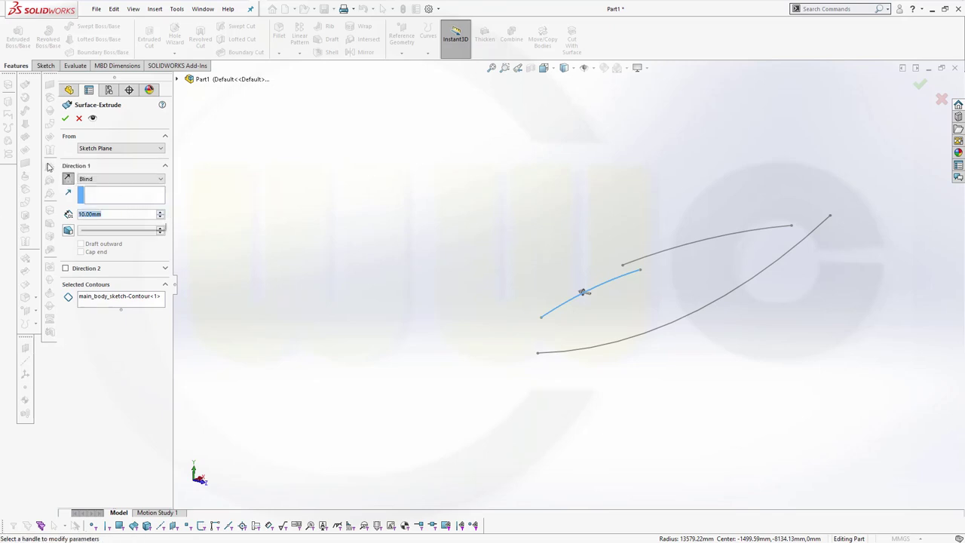
text(100)
key(Return)
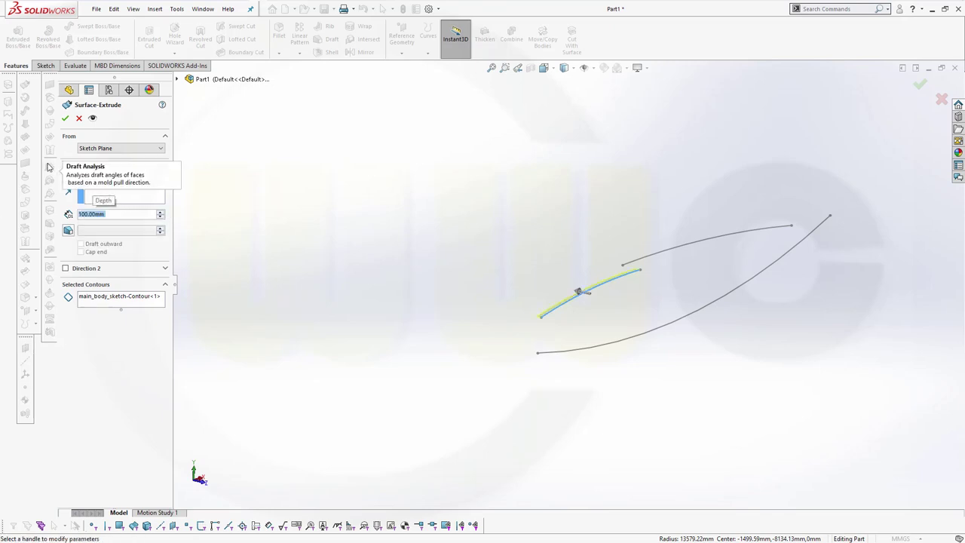
click(65, 119)
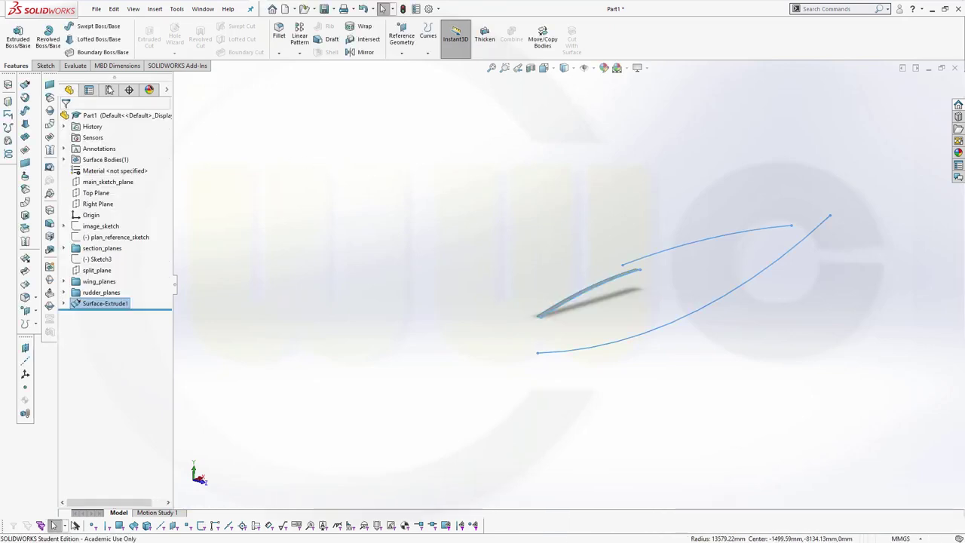
- Surface-extrude the upper canopy and rear fuselage arc 100 mm blind in the reversed direction
click(24, 85)
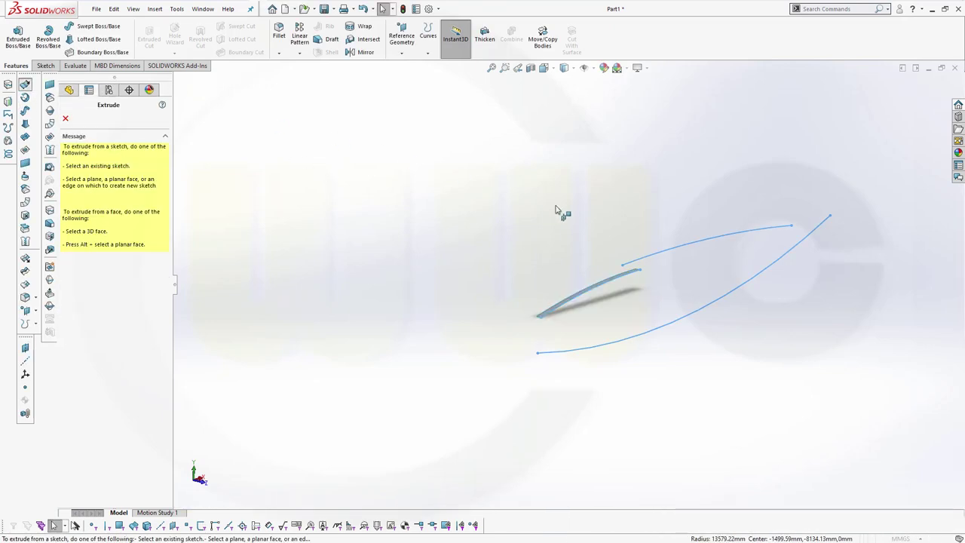
click(667, 253)
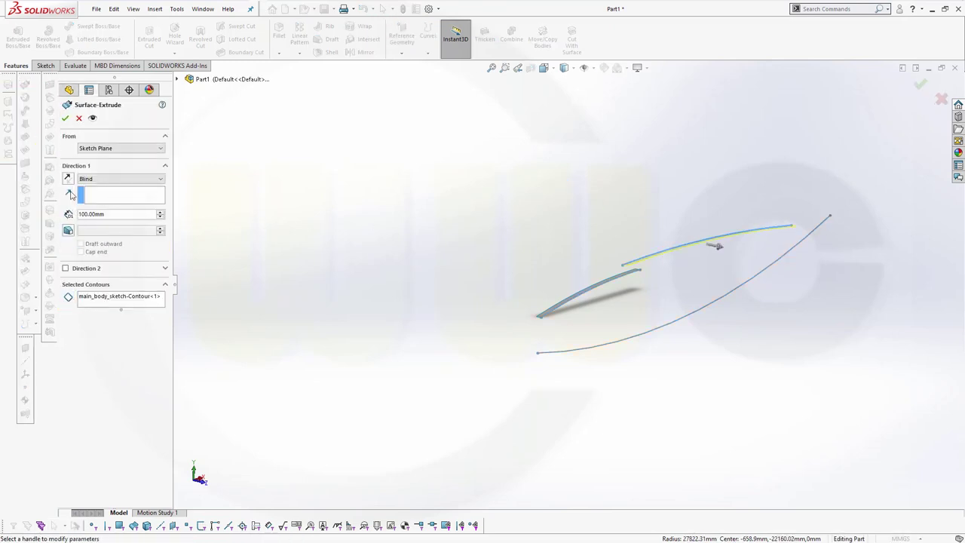
click(68, 178)
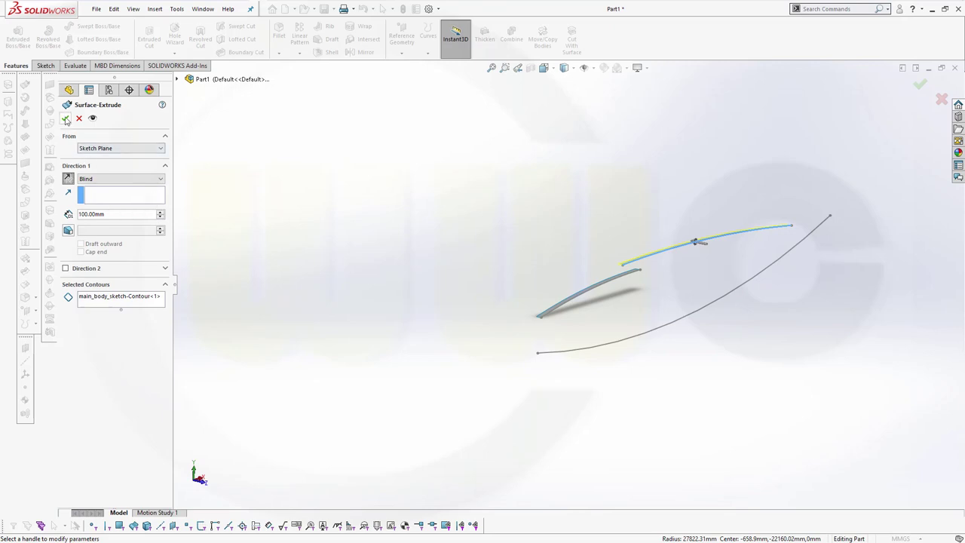
key(Return)
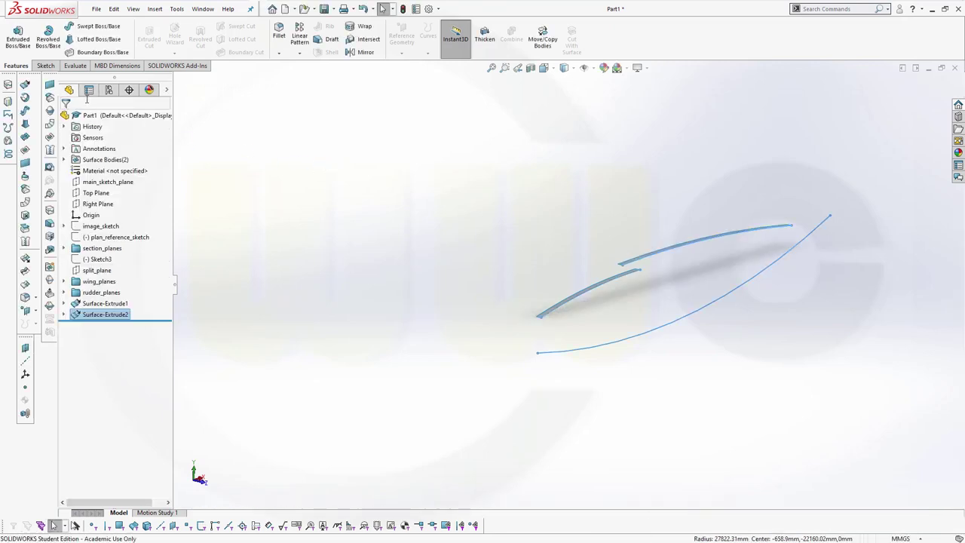
- Surface-extrude the lower fuselage arc 100 mm blind in the reversed direction and clear the selection
click(26, 85)
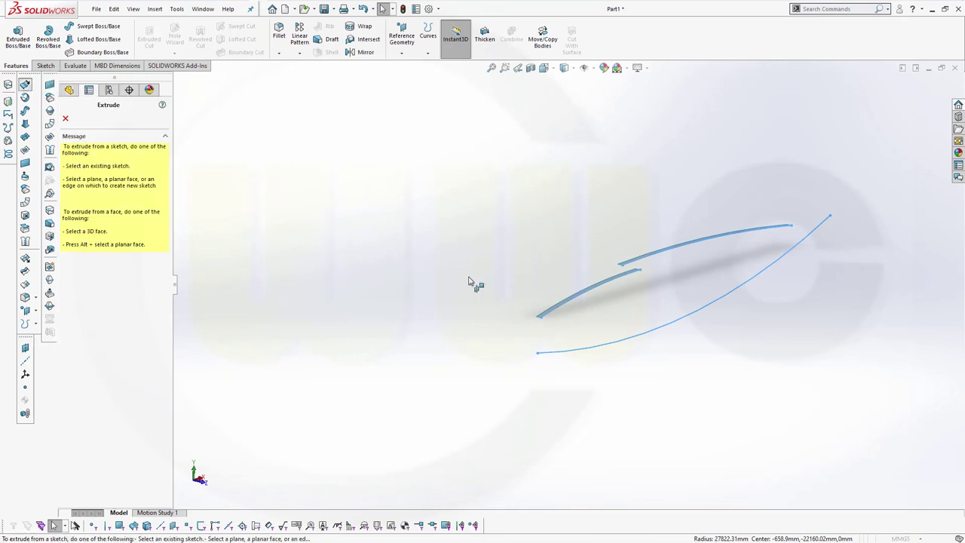
click(582, 353)
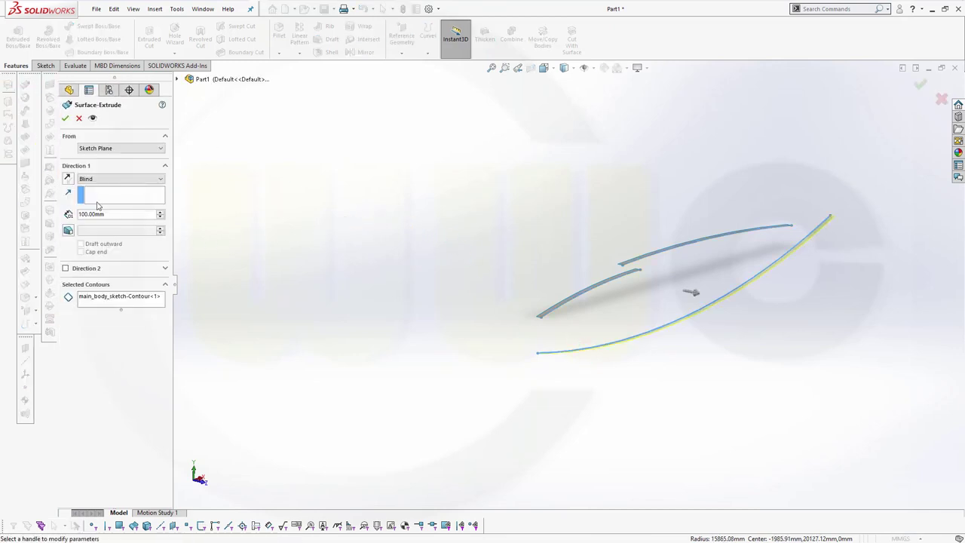
click(67, 179)
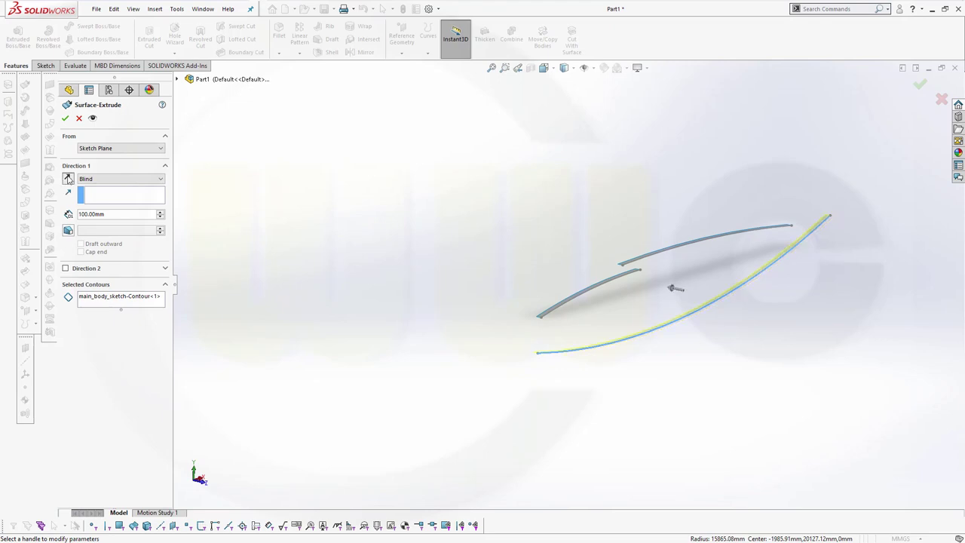
click(65, 119)
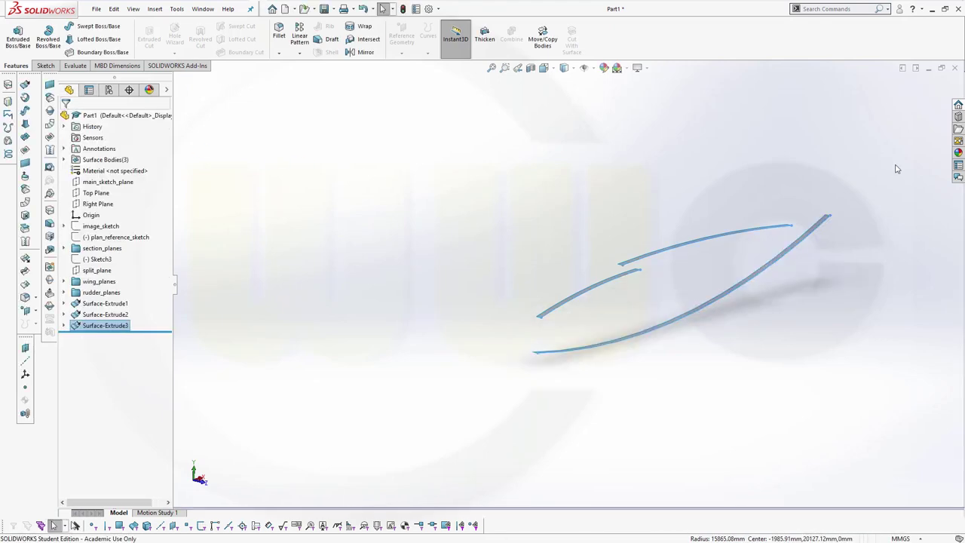
click(408, 167)
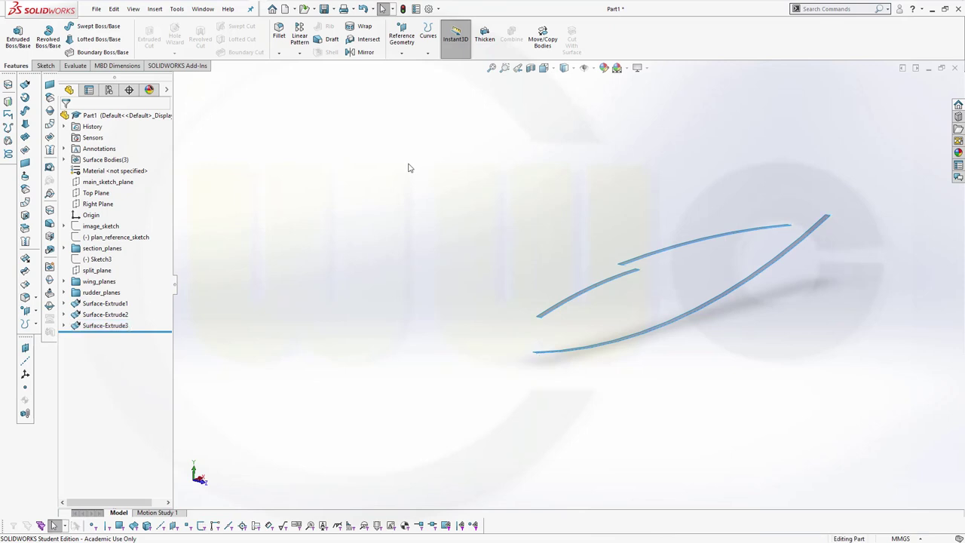
- Group the three extruded surfaces into a new feature tree folder named mainbody_boundary
click(101, 304)
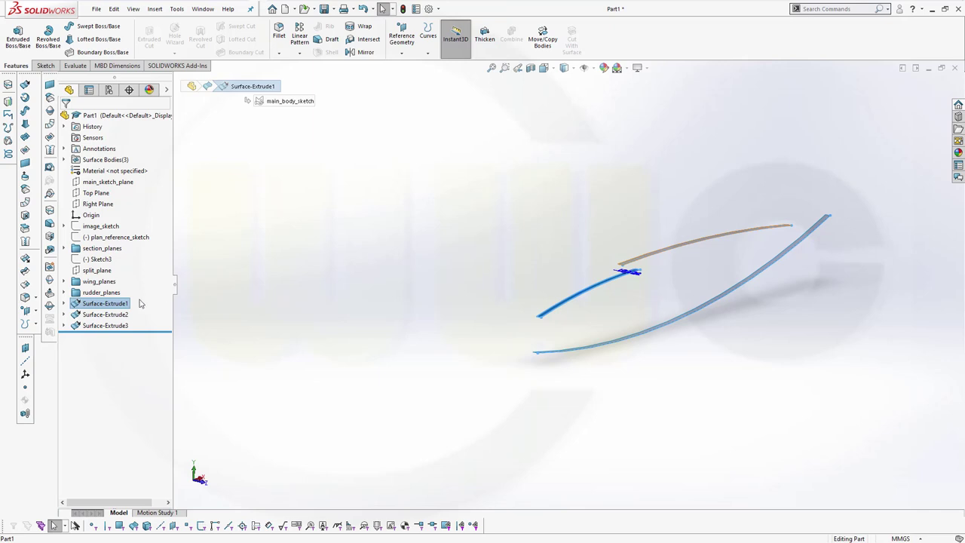
shift+click(97, 326)
right_click(97, 326)
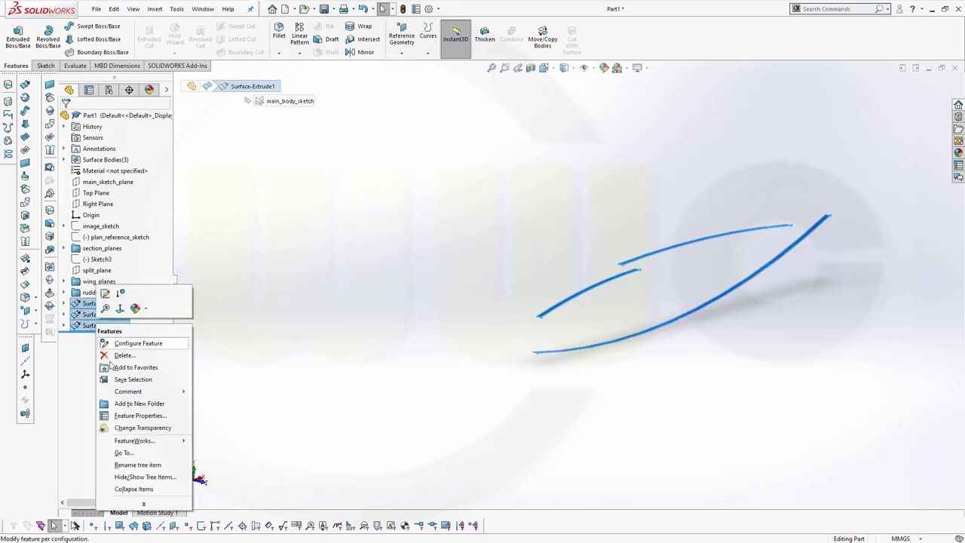
click(140, 404)
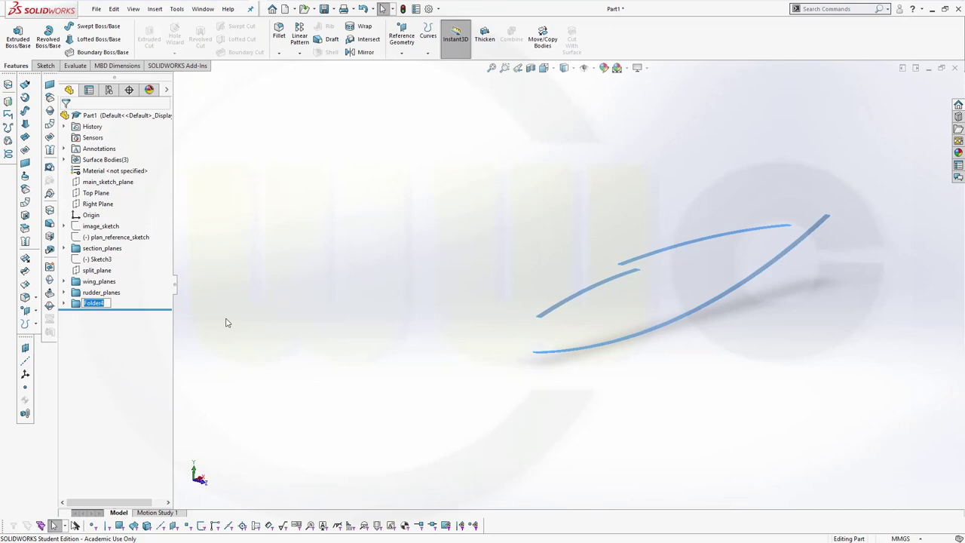
text(bound)
key(BackSpace)
key(BackSpace)
key(BackSpace)
key(BackSpace)
key(BackSpace)
key(BackSpace)
key(Return)
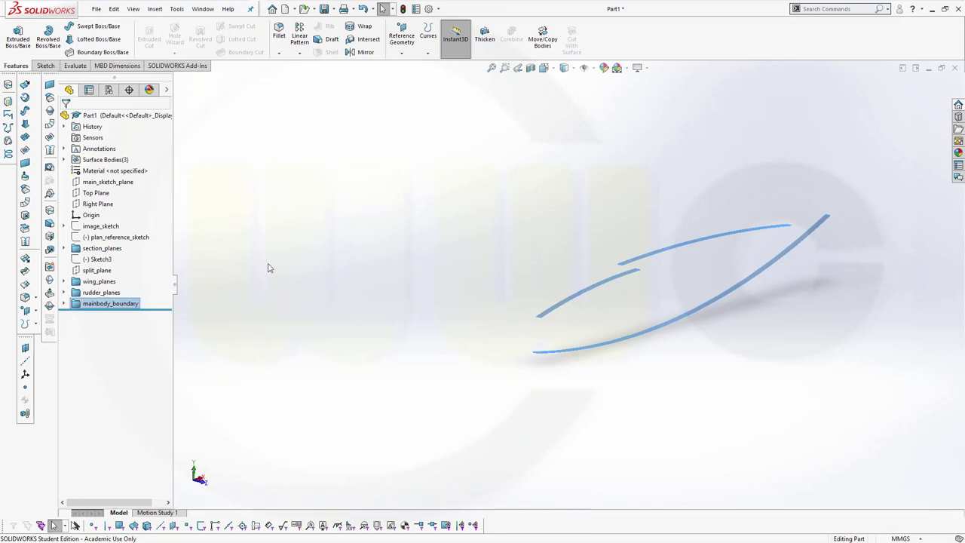
scroll(831, 267, down, 3)
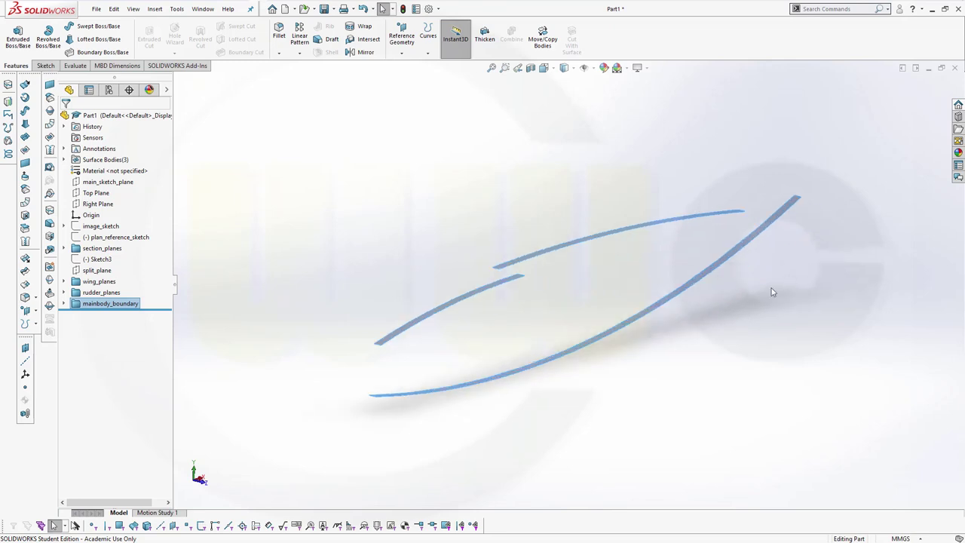